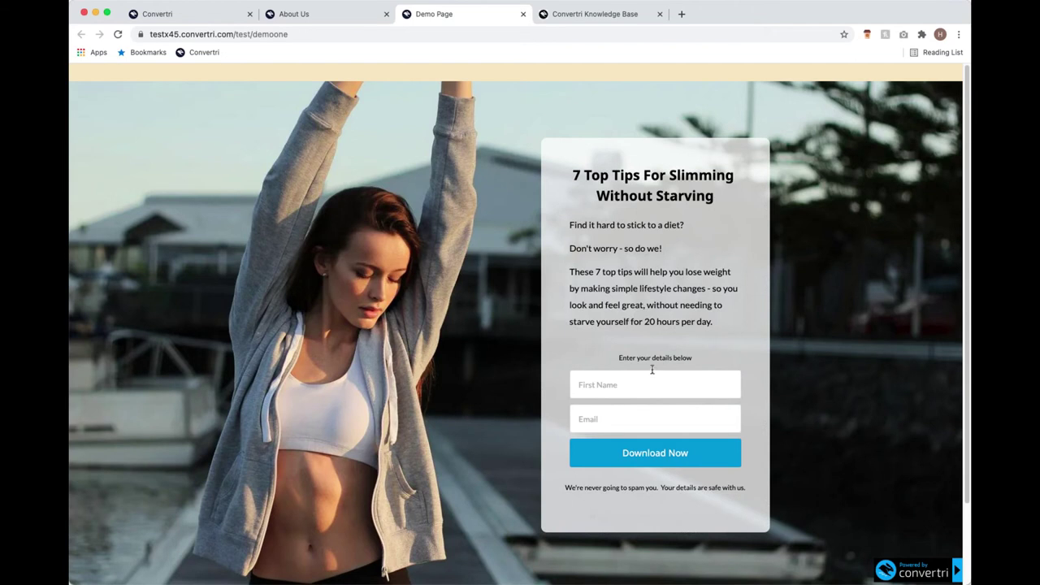
Go back from the Demo Page tab to the Webinar funnel's Pages list.
{"action": "left_click", "coordinate": [199, 20]}
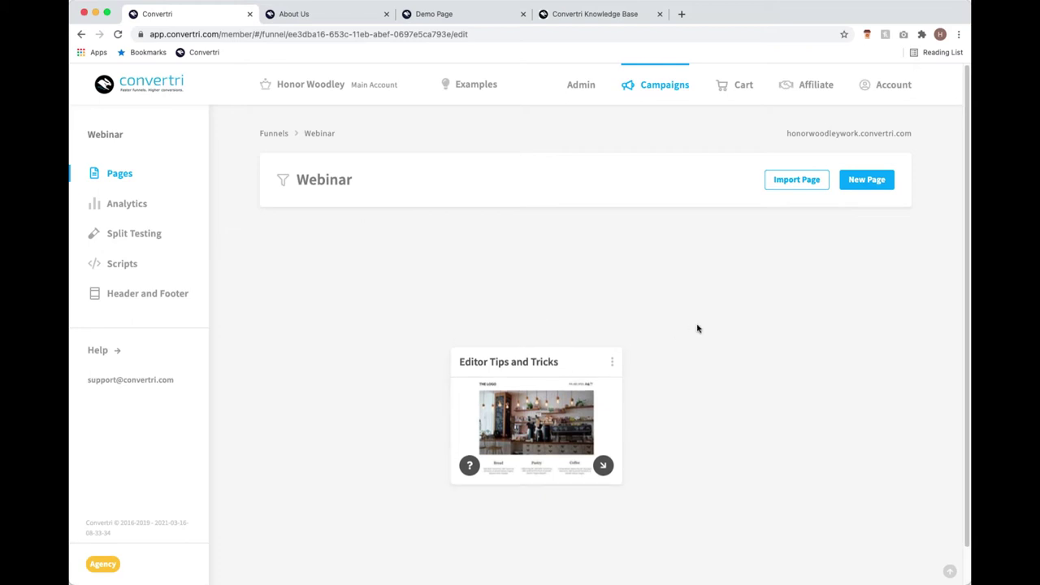
Start a new Webinar funnel page from scratch rather than from a template.
{"action": "left_click", "coordinate": [875, 179]}
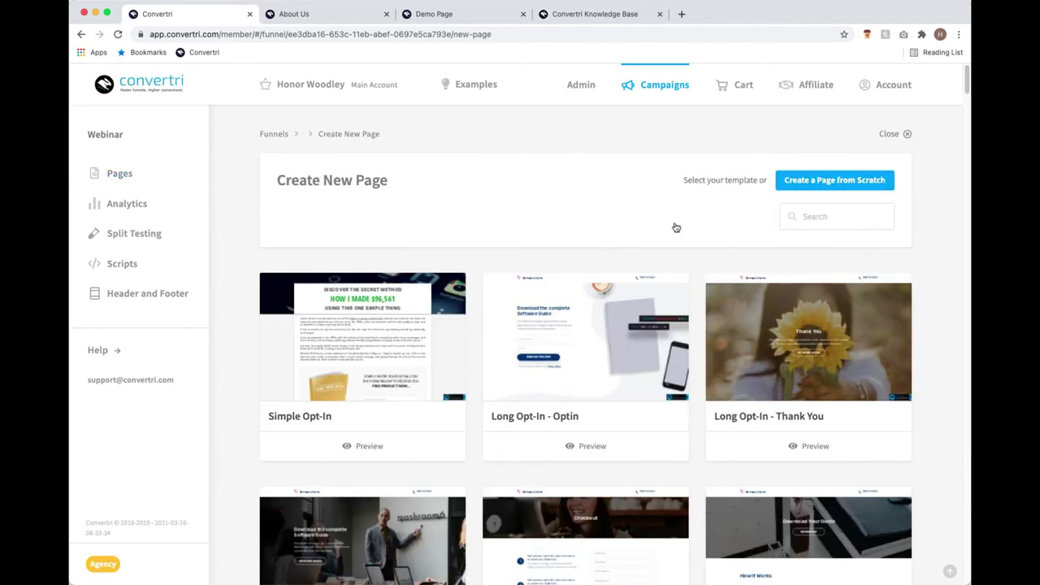
{"action": "scroll", "coordinate": [676, 229], "scroll_direction": "down", "scroll_amount": 2}
{"action": "scroll", "coordinate": [662, 231], "scroll_direction": "up", "scroll_amount": 2}
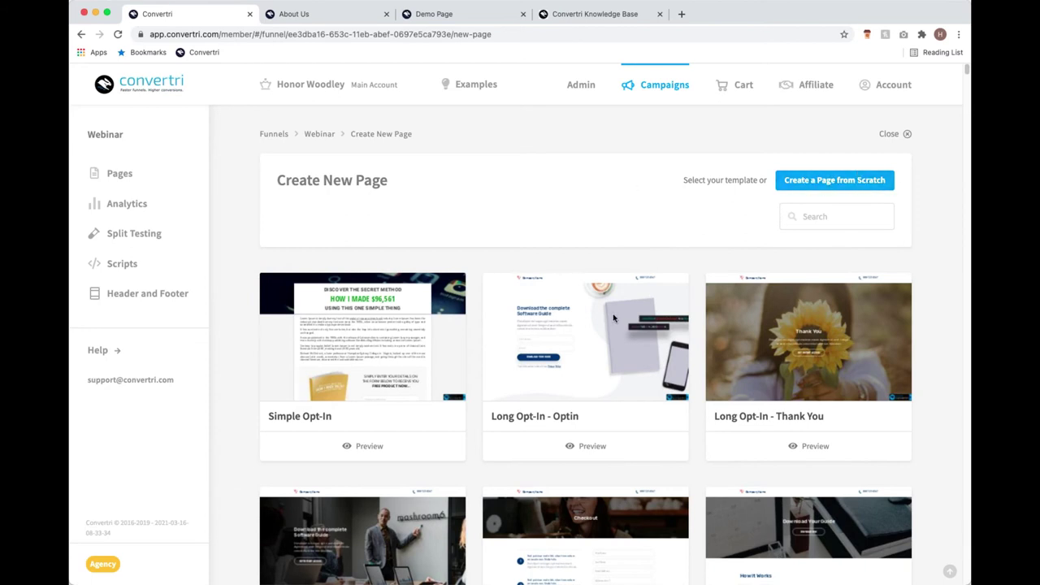
{"action": "scroll", "coordinate": [617, 320], "scroll_direction": "down", "scroll_amount": 8}
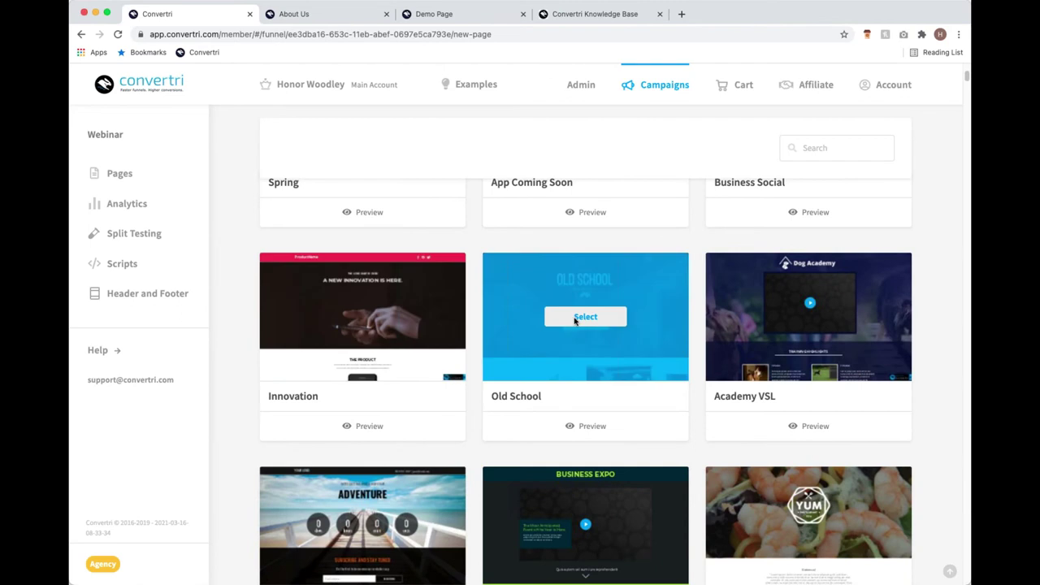
{"action": "scroll", "coordinate": [585, 325], "scroll_direction": "up", "scroll_amount": 8}
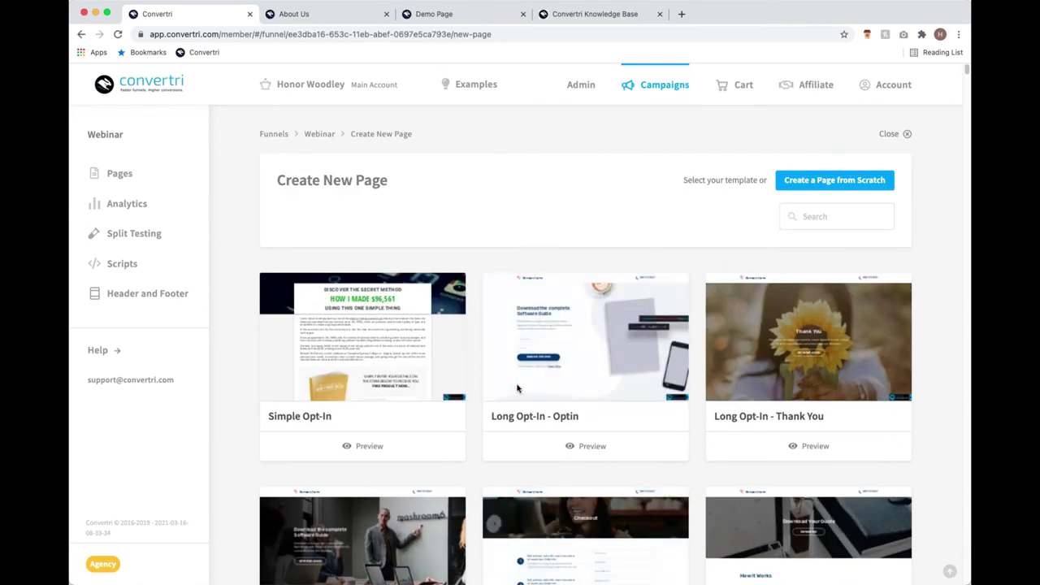
{"action": "left_click", "coordinate": [858, 180]}
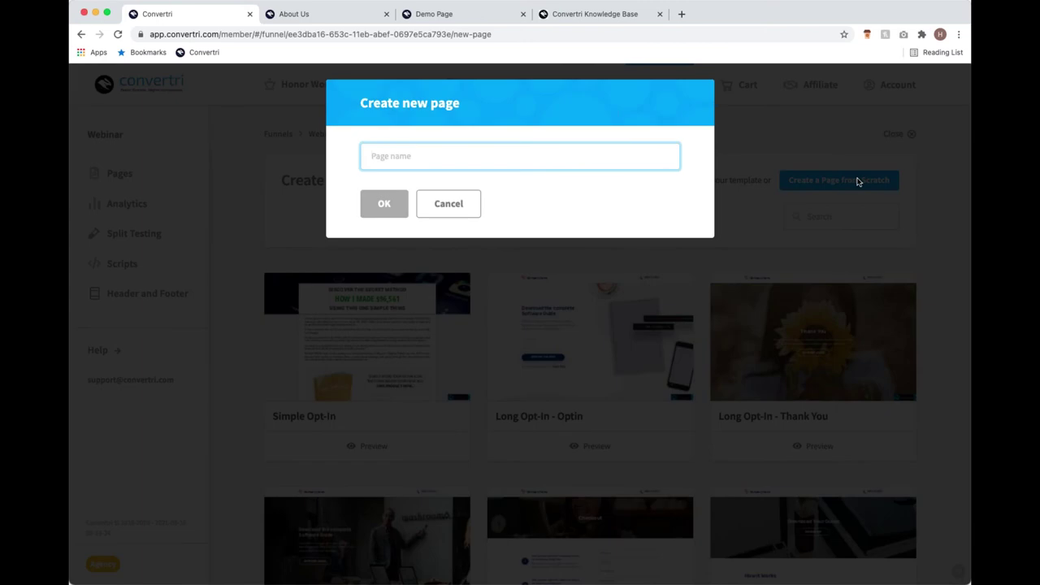
Name the new page 'Webinar Leadpage' and confirm its creation.
{"action": "type", "text": "Web"}
{"action": "key", "text": "BackSpace"}
{"action": "type", "text": "binar Leadpage"}
{"action": "left_click", "coordinate": [385, 205]}
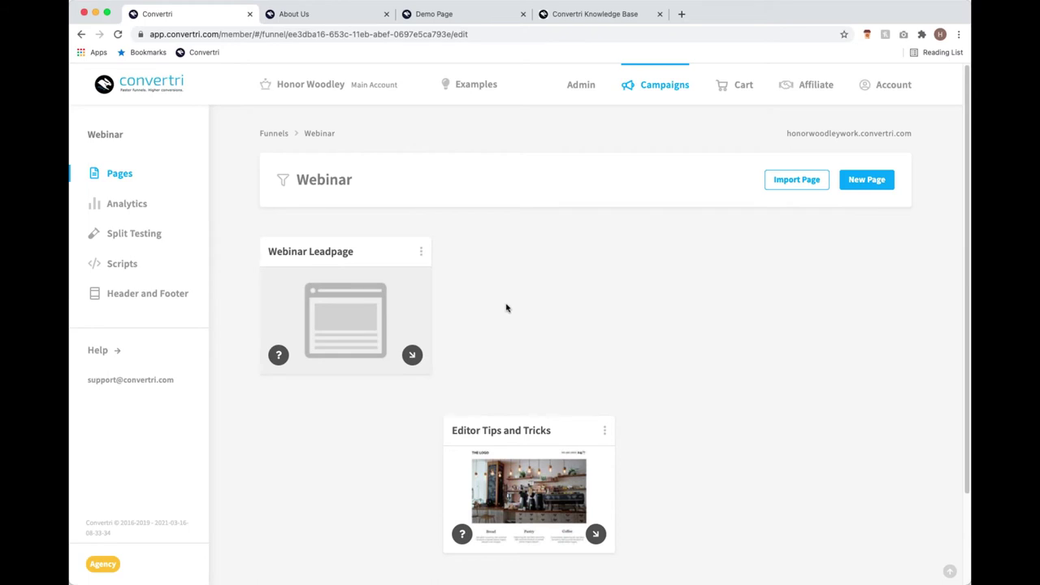
Open the blank Webinar Leadpage card in the editor with Edit Page.
{"action": "mouse_move", "coordinate": [362, 325]}
{"action": "mouse_move", "coordinate": [320, 265]}
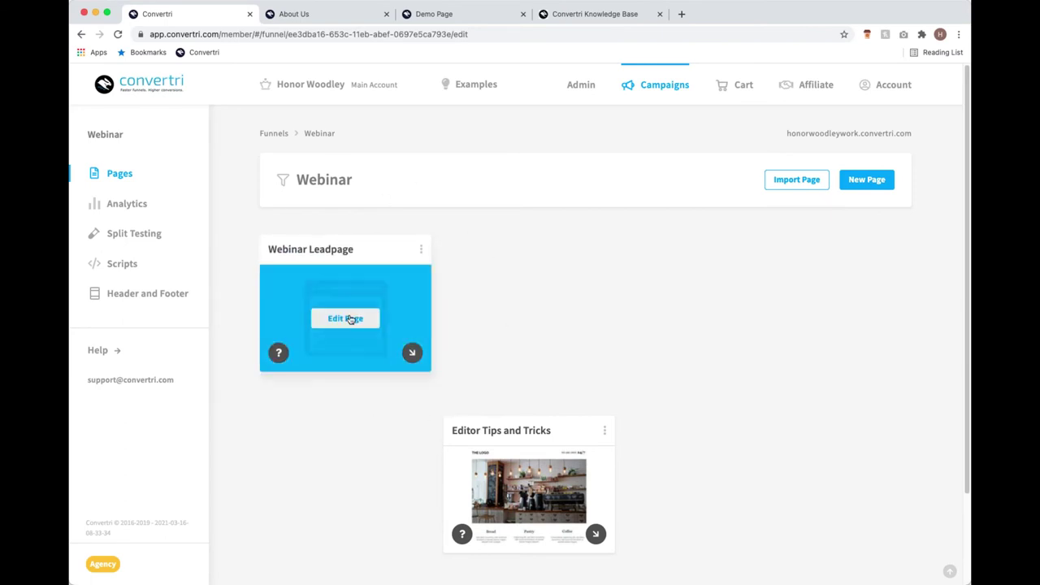
{"action": "left_click", "coordinate": [345, 318]}
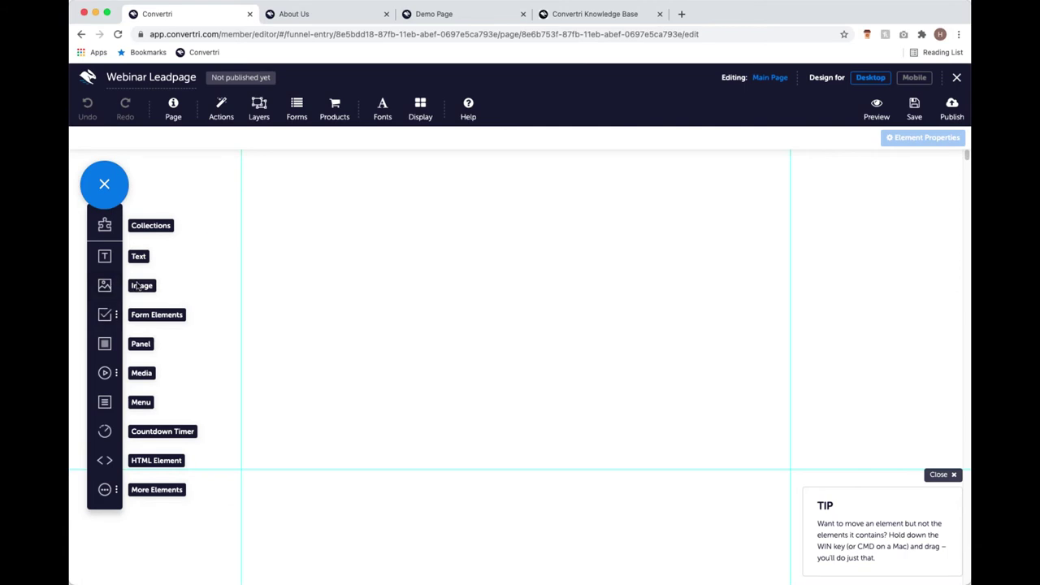
Add an Image element and switch the Media Gallery to Search Pixabay.
{"action": "left_click", "coordinate": [106, 286]}
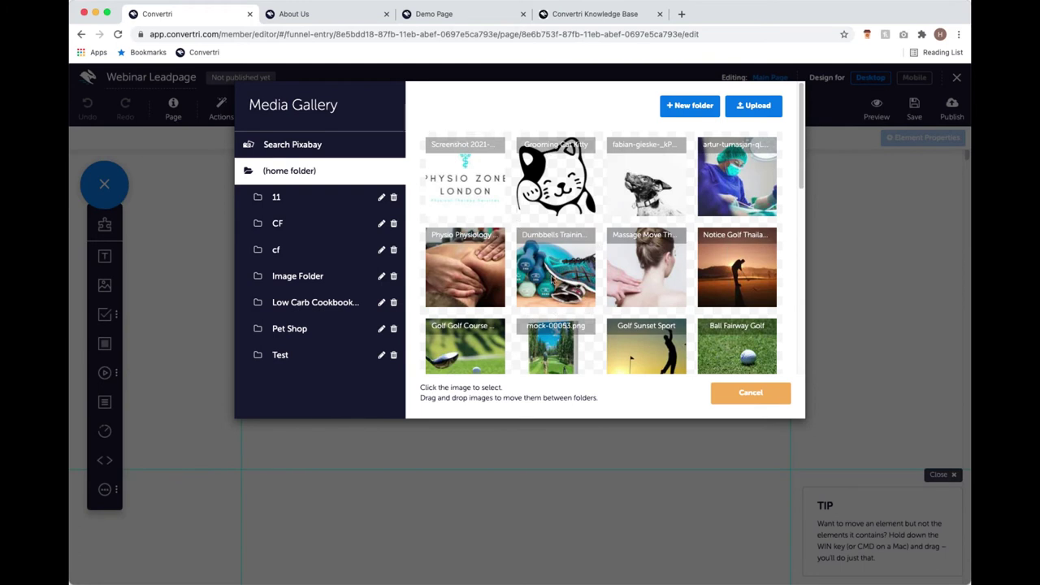
{"action": "scroll", "coordinate": [553, 279], "scroll_direction": "down", "scroll_amount": 4}
{"action": "scroll", "coordinate": [566, 286], "scroll_direction": "up", "scroll_amount": 4}
{"action": "left_click", "coordinate": [290, 150]}
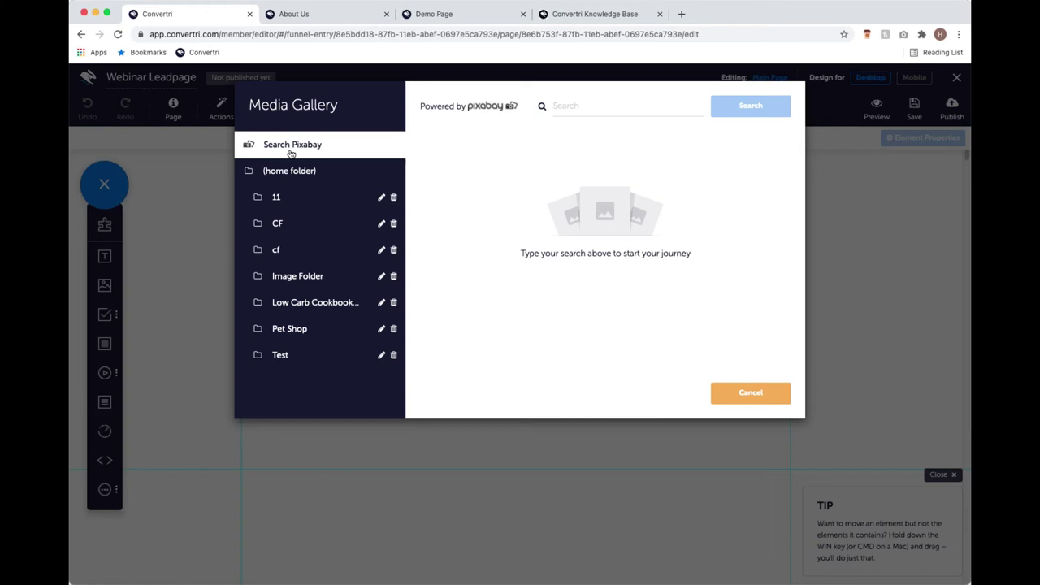
Search Pixabay for 'puppies' in the Media Gallery.
{"action": "left_click", "coordinate": [581, 103]}
{"action": "type", "text": "puppies"}
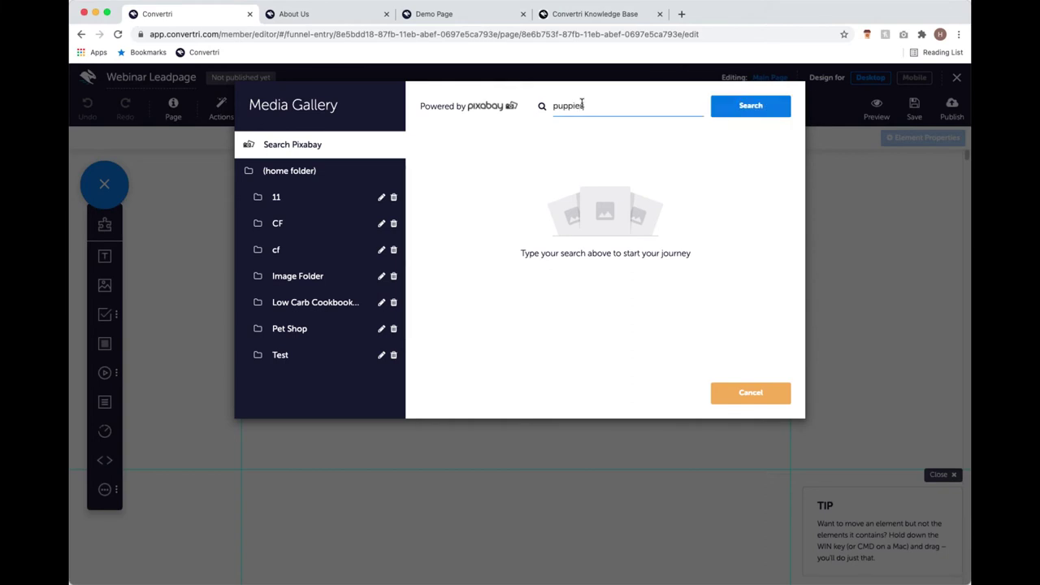
{"action": "key", "text": "Return"}
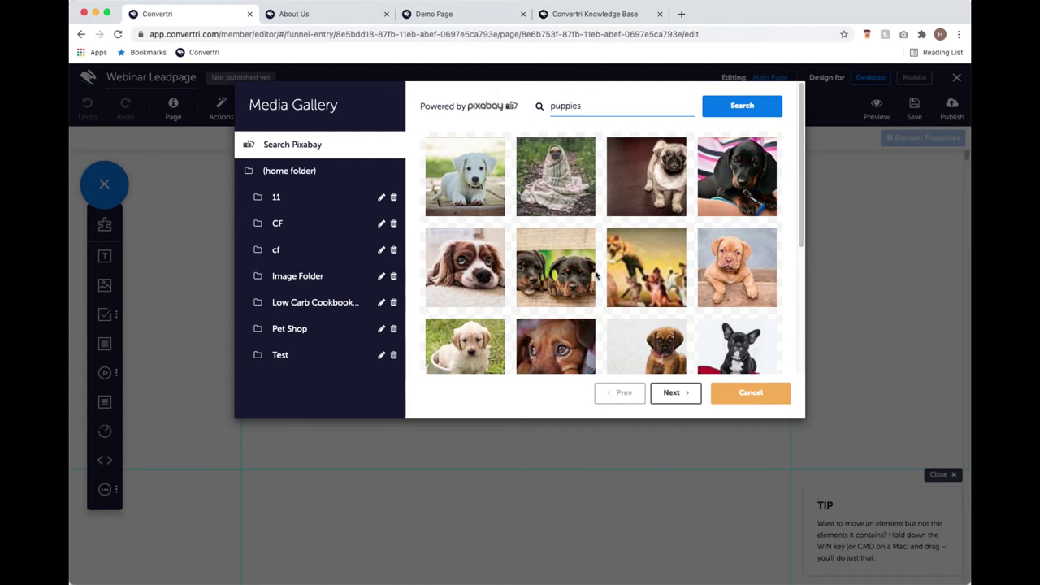
Open the 'Rottweiler Puppy Dog' photo's 1920x1280px detail view from the results.
{"action": "scroll", "coordinate": [560, 227], "scroll_direction": "down", "scroll_amount": 5}
{"action": "scroll", "coordinate": [579, 230], "scroll_direction": "up", "scroll_amount": 3}
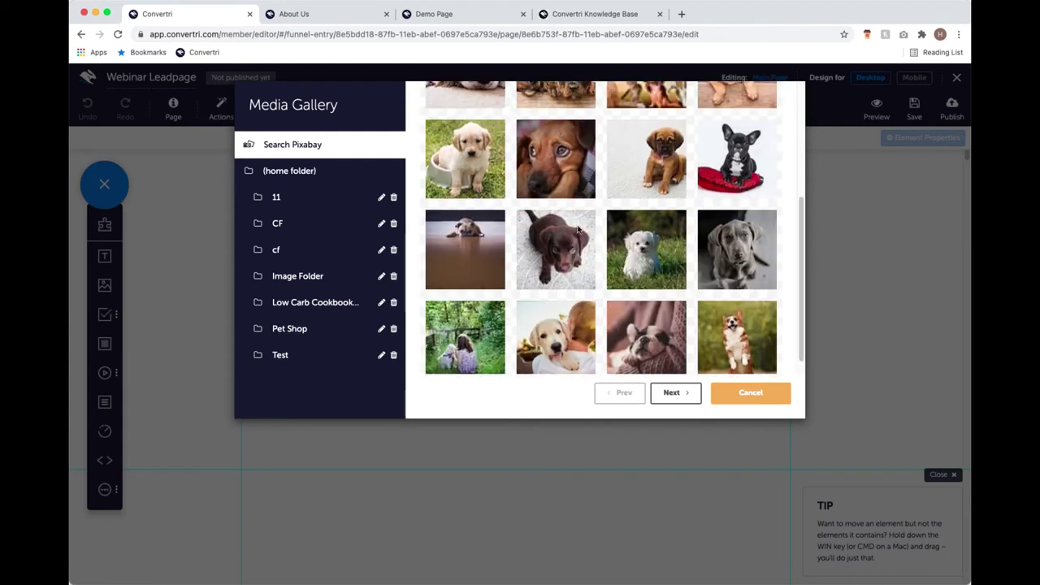
{"action": "scroll", "coordinate": [579, 230], "scroll_direction": "up", "scroll_amount": 3}
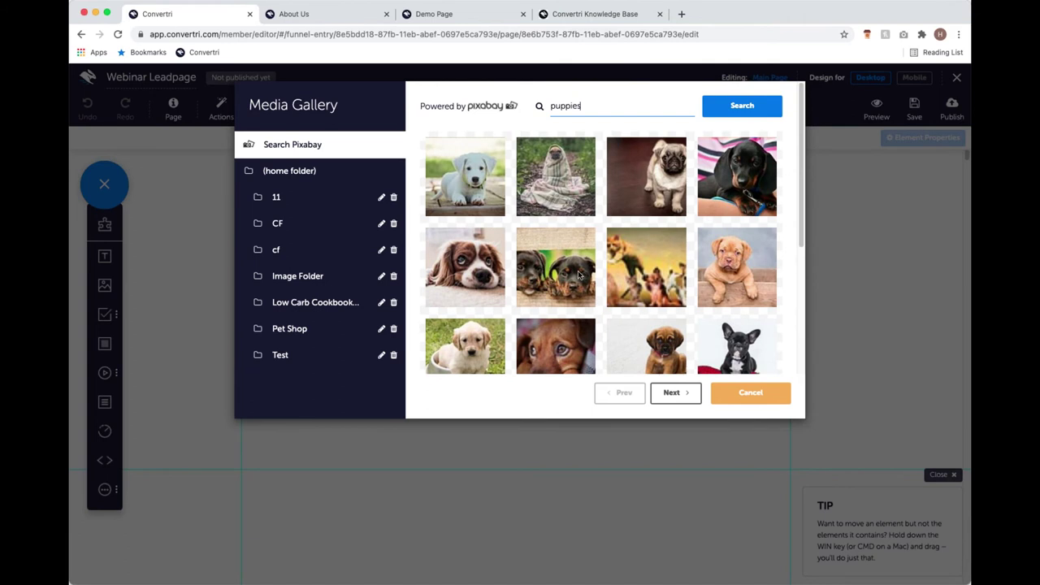
{"action": "scroll", "coordinate": [548, 247], "scroll_direction": "down", "scroll_amount": 5}
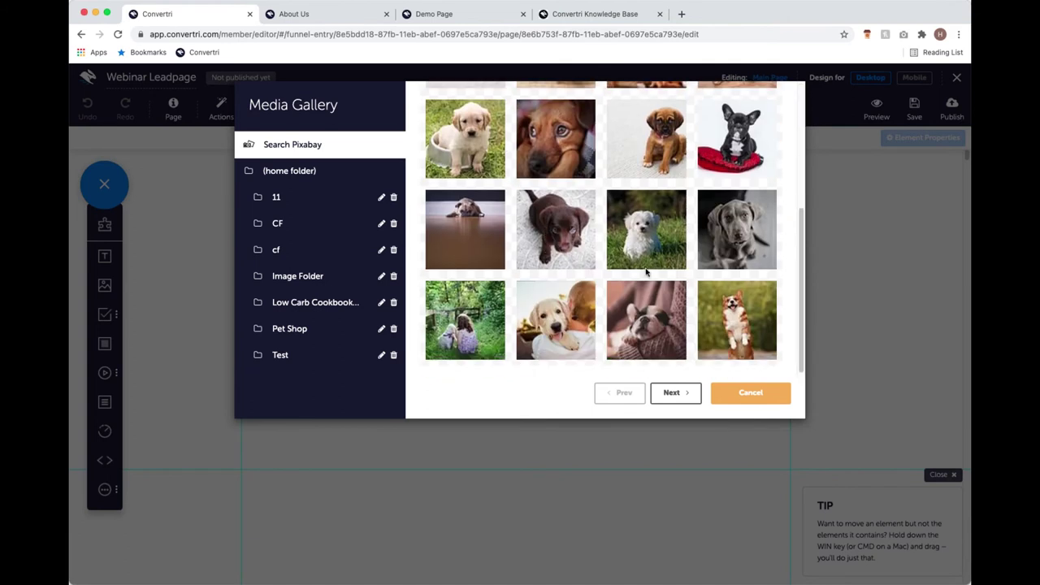
{"action": "scroll", "coordinate": [601, 325], "scroll_direction": "up", "scroll_amount": 4}
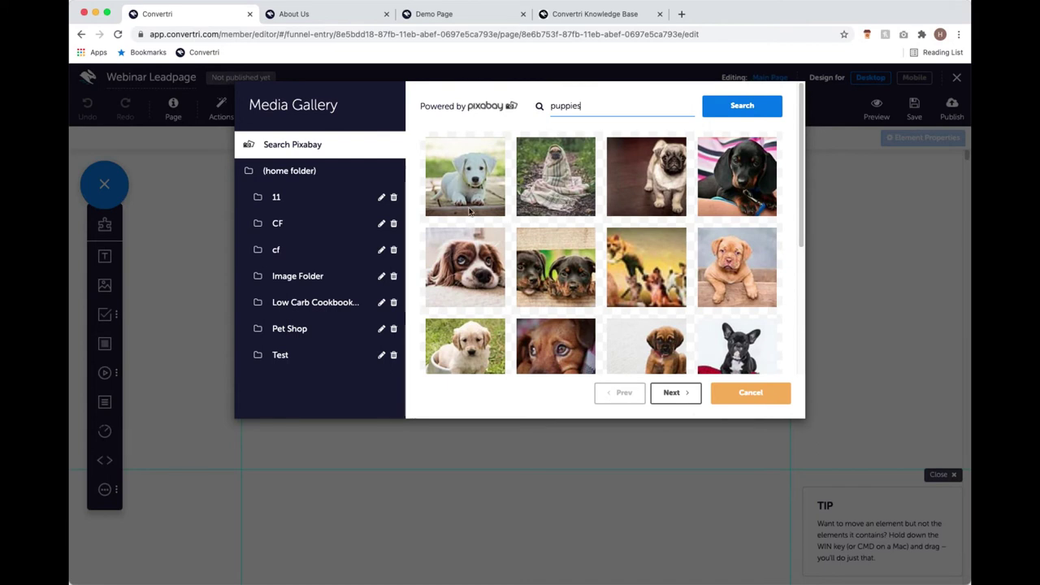
{"action": "left_click", "coordinate": [565, 268]}
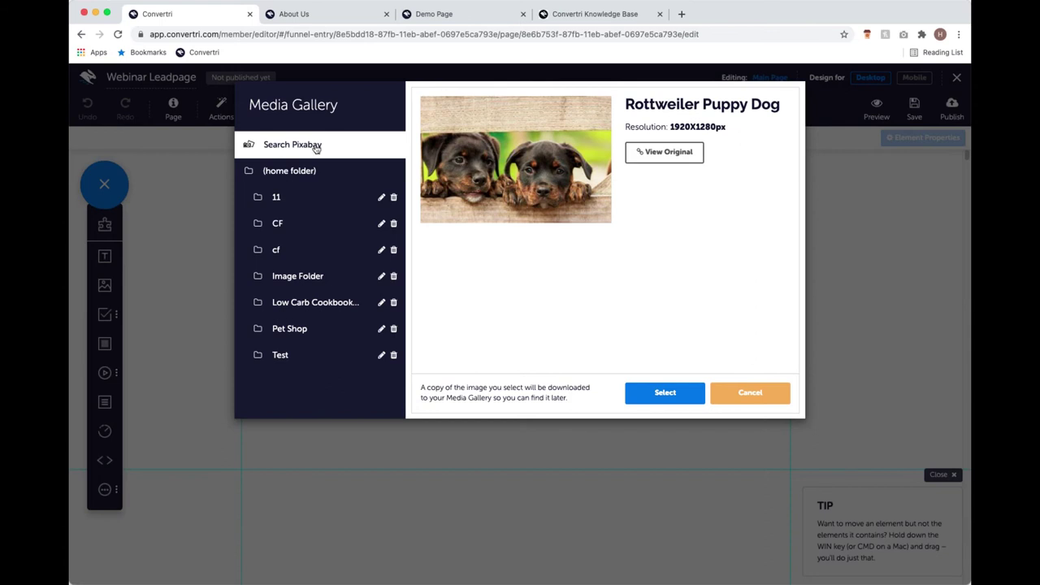
Open the woman.jpg photo's details from the Media Gallery's home folder.
{"action": "left_click", "coordinate": [323, 173]}
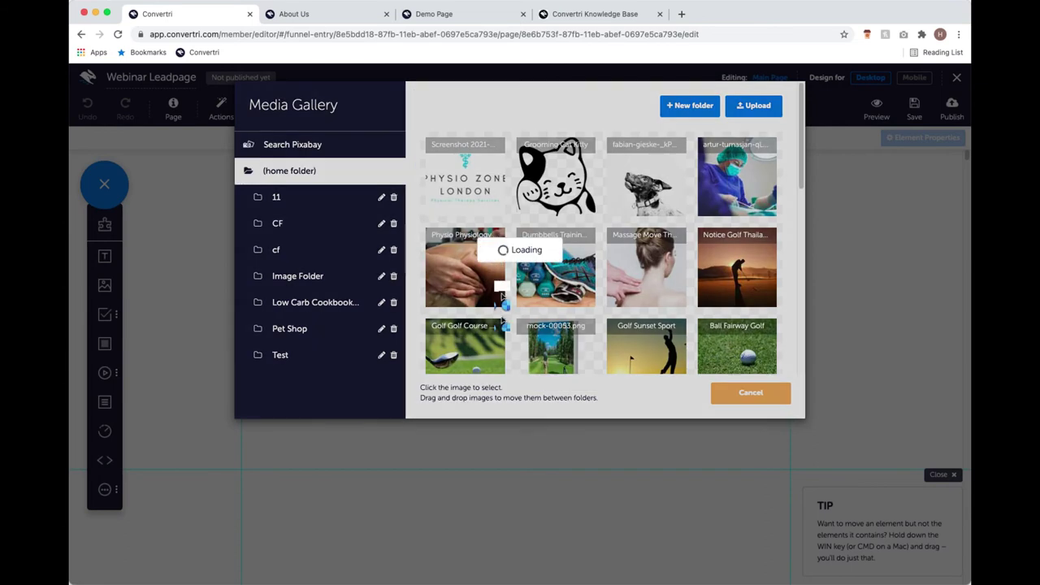
{"action": "scroll", "coordinate": [571, 304], "scroll_direction": "down", "scroll_amount": 4}
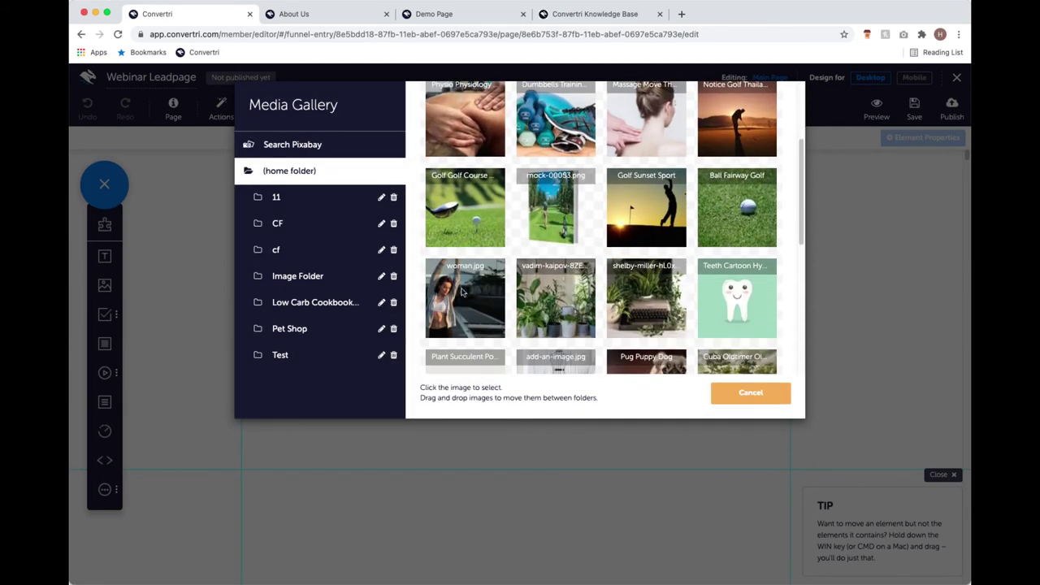
{"action": "left_click", "coordinate": [462, 293]}
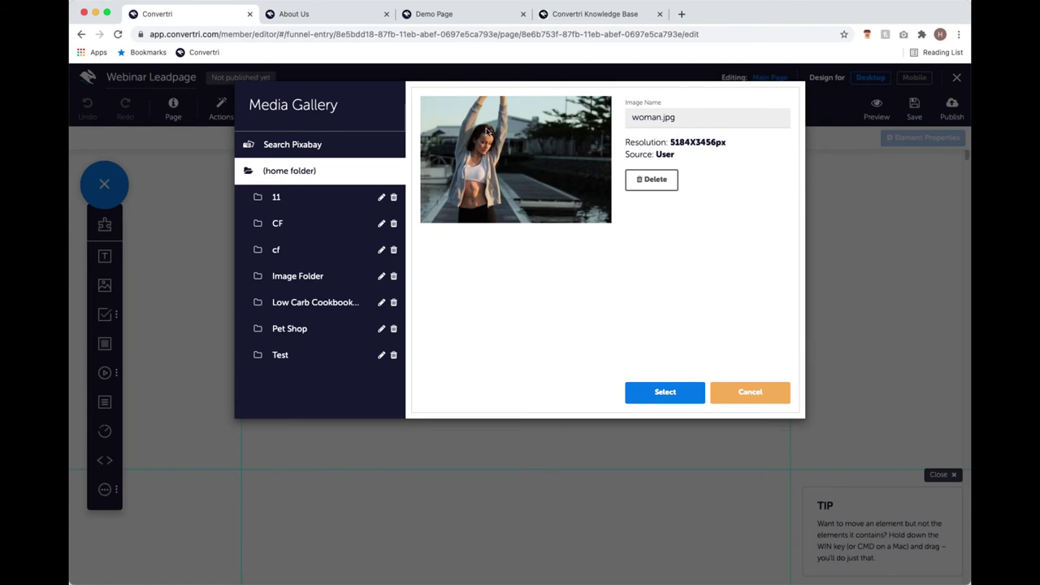
Insert woman.jpg onto the page and enlarge it slightly from its bottom-left corner.
{"action": "left_click", "coordinate": [663, 397]}
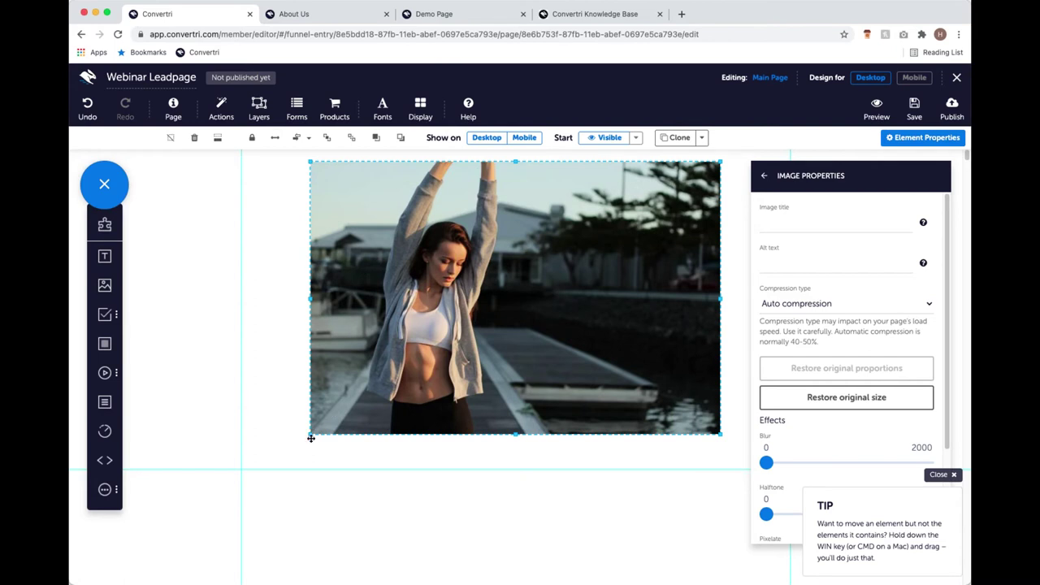
{"action": "left_click_drag", "start_coordinate": [311, 438], "coordinate": [309, 419]}
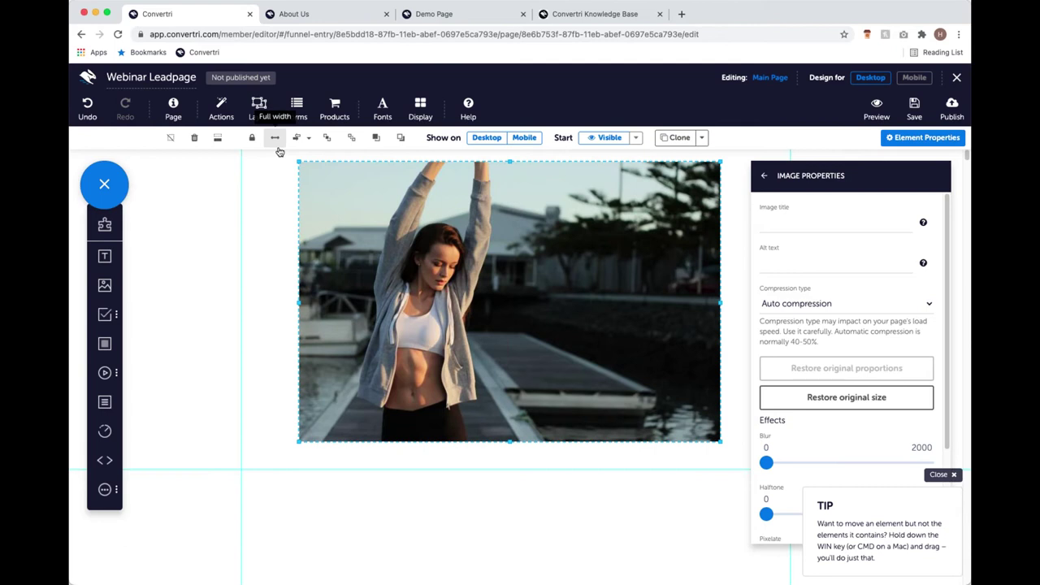
Make the woman photo full width, move it to y: 0, and reduce its height.
{"action": "left_click", "coordinate": [277, 148]}
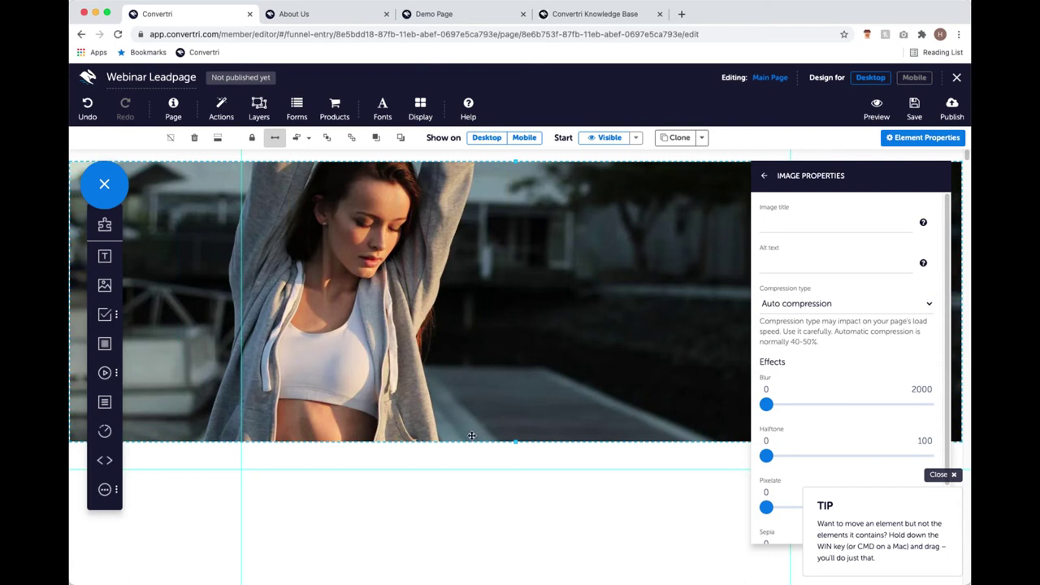
{"action": "left_click_drag", "start_coordinate": [476, 413], "coordinate": [475, 401]}
{"action": "left_click_drag", "start_coordinate": [515, 431], "coordinate": [523, 364]}
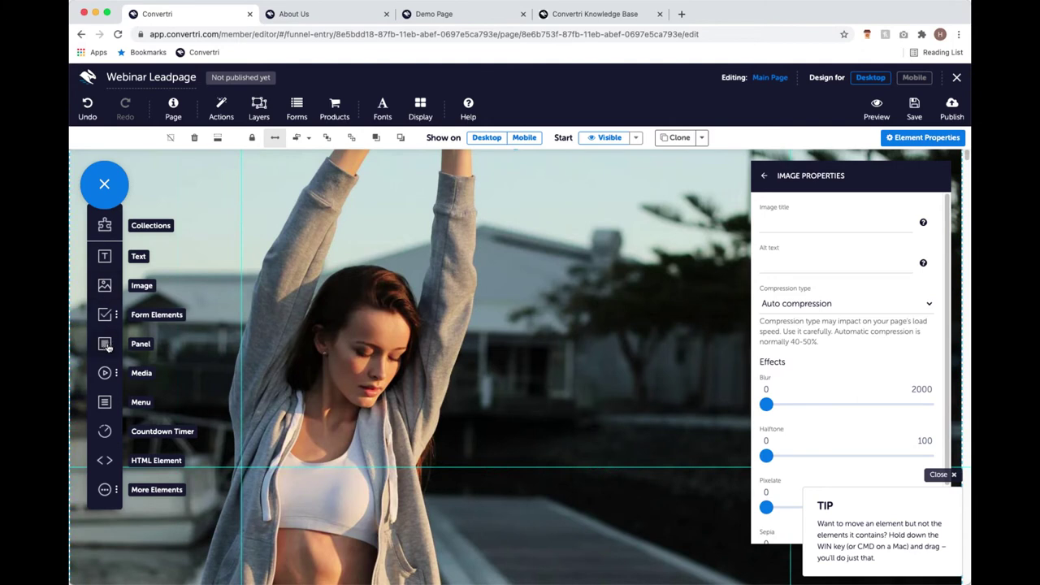
Add a panel, stretch it to full page width, and move it up over the photo.
{"action": "left_click", "coordinate": [104, 345]}
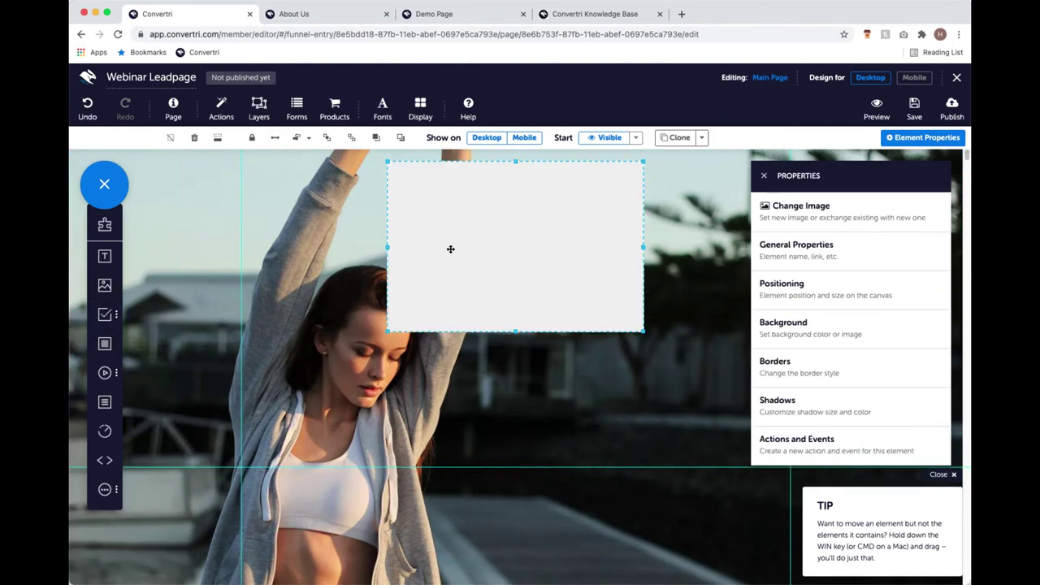
{"action": "left_click_drag", "start_coordinate": [479, 256], "coordinate": [412, 275]}
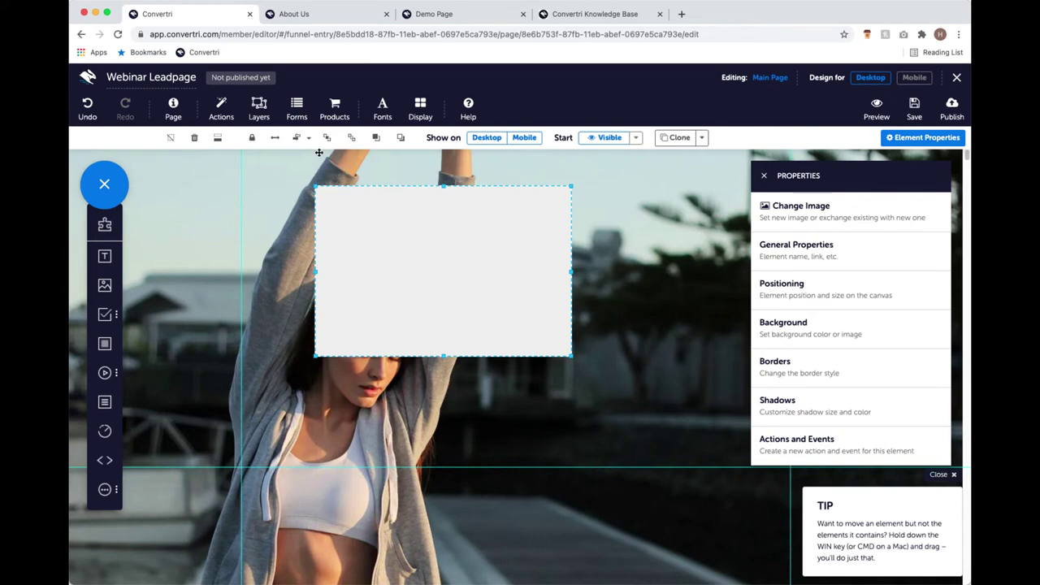
{"action": "left_click", "coordinate": [275, 140]}
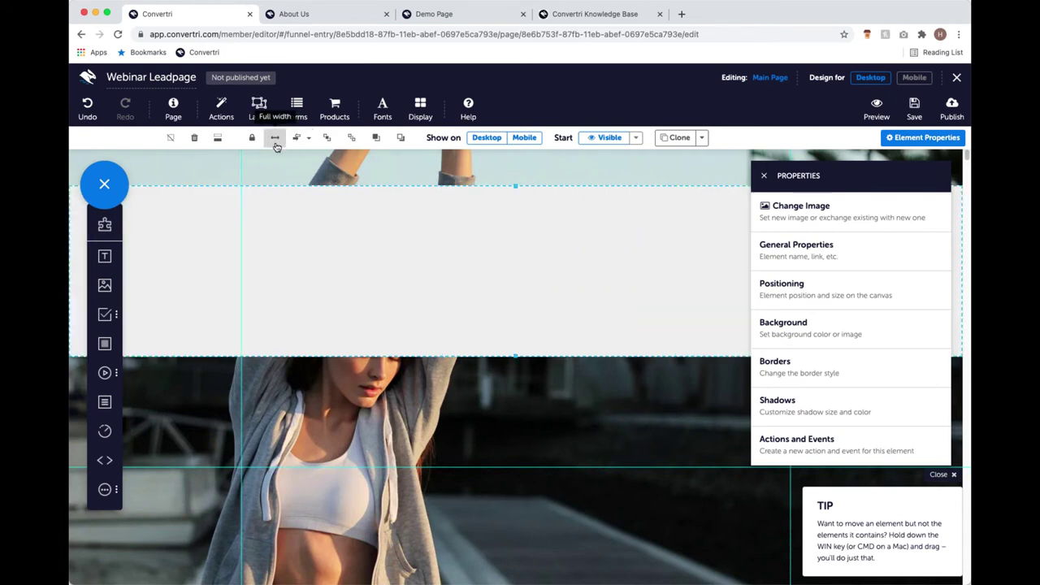
{"action": "left_click_drag", "start_coordinate": [516, 334], "coordinate": [514, 300]}
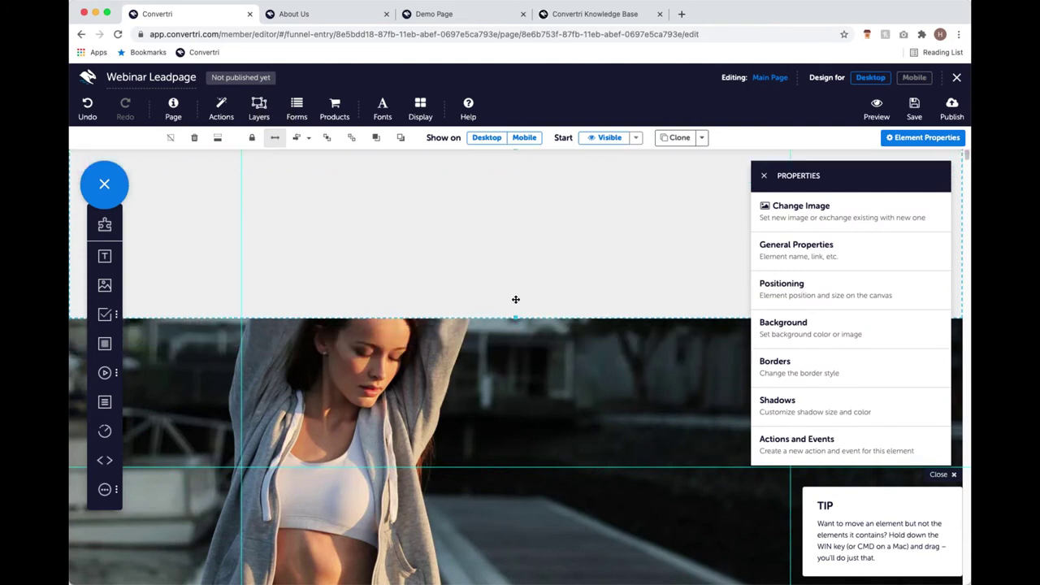
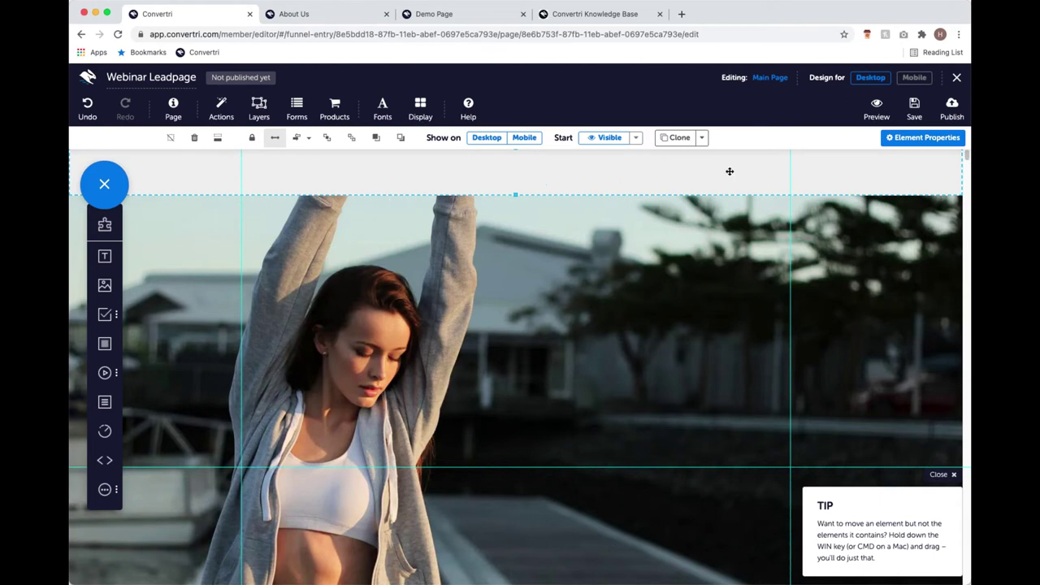
Open the Background settings of the selected top strip in Element Properties.
{"action": "left_click", "coordinate": [922, 140]}
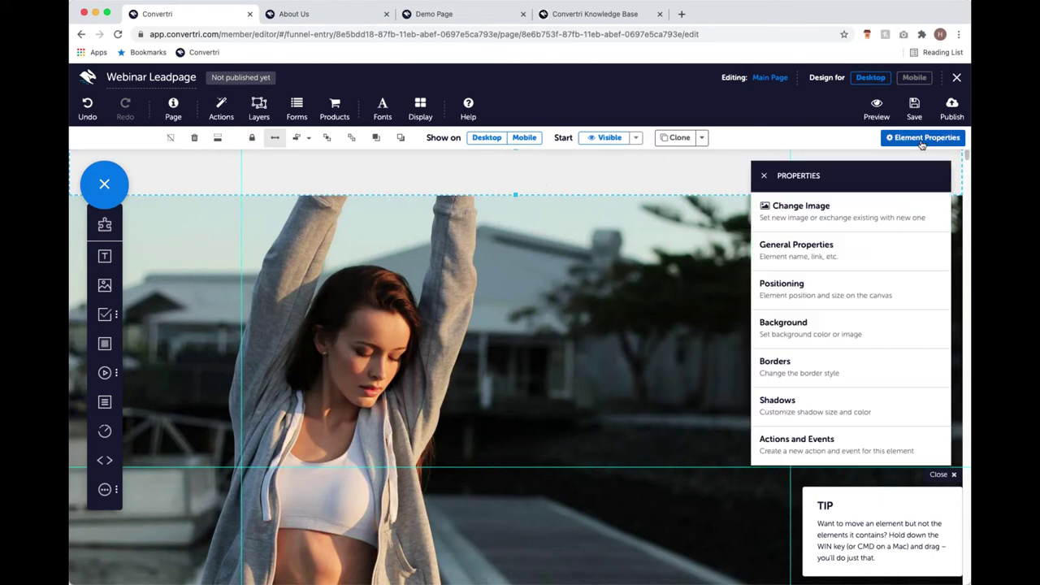
{"action": "left_click", "coordinate": [816, 336]}
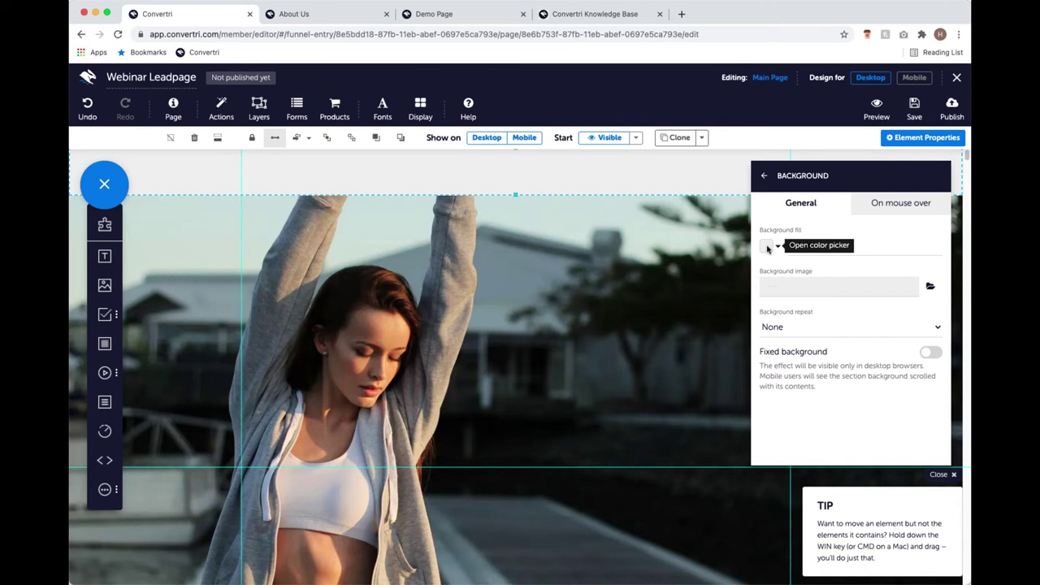
Change the top strip's background fill from light grey to yellow-green rgb(197, 200, 40).
{"action": "left_click", "coordinate": [768, 248]}
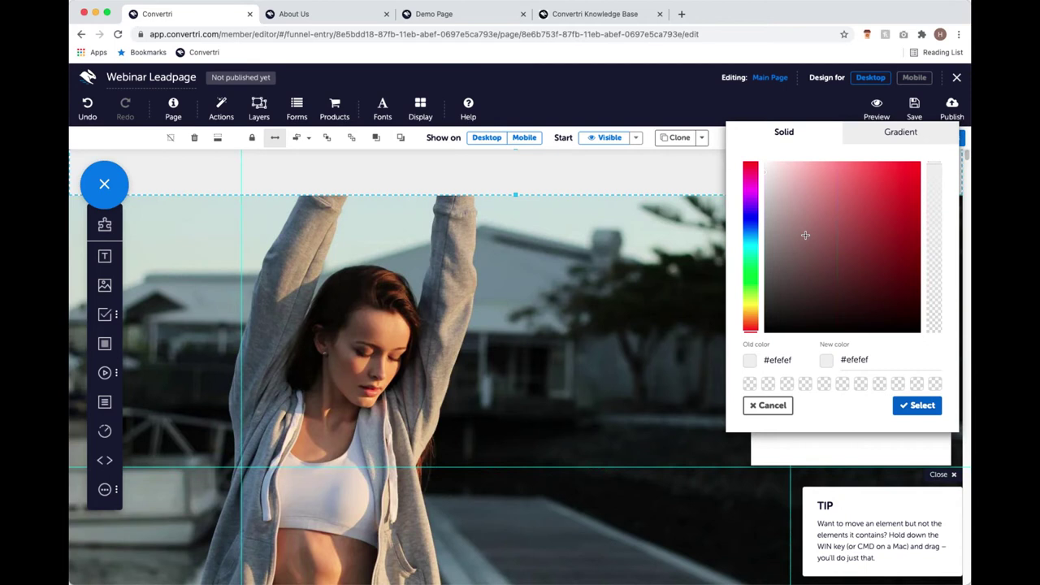
{"action": "mouse_move", "coordinate": [820, 303]}
{"action": "left_mouse_down"}
{"action": "mouse_move", "coordinate": [856, 232]}
{"action": "mouse_move", "coordinate": [854, 190]}
{"action": "mouse_move", "coordinate": [814, 205]}
{"action": "mouse_move", "coordinate": [867, 286]}
{"action": "mouse_move", "coordinate": [866, 225]}
{"action": "mouse_move", "coordinate": [869, 247]}
{"action": "mouse_move", "coordinate": [903, 269]}
{"action": "mouse_move", "coordinate": [891, 296]}
{"action": "mouse_move", "coordinate": [841, 233]}
{"action": "left_mouse_up"}
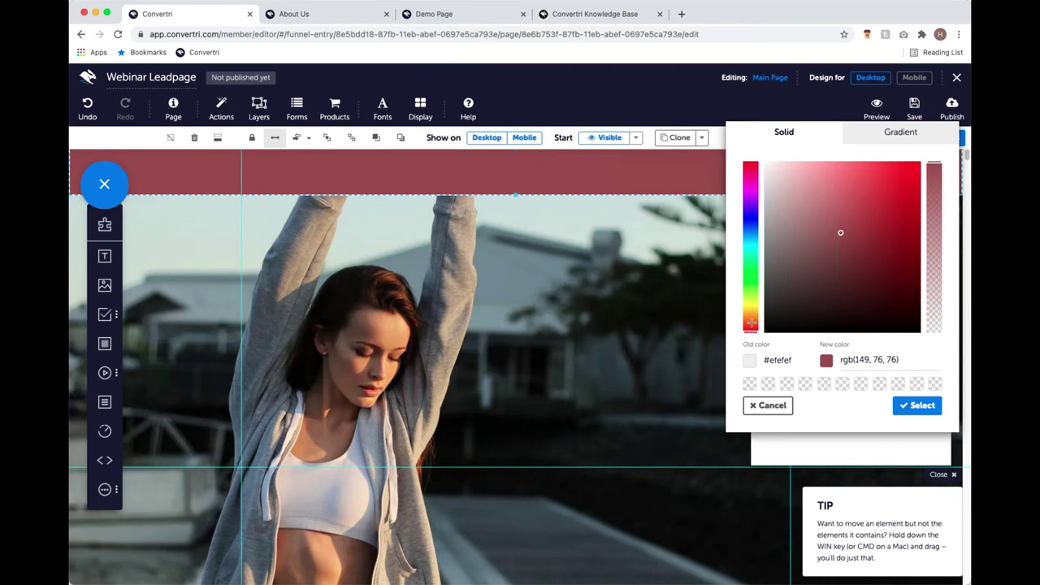
{"action": "left_click_drag", "start_coordinate": [752, 323], "coordinate": [753, 306]}
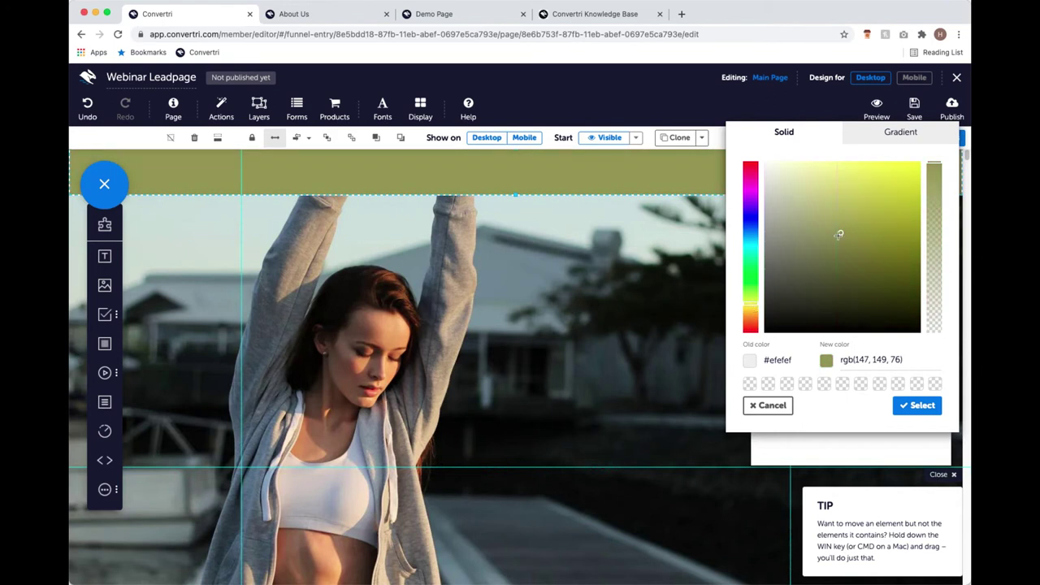
{"action": "mouse_move", "coordinate": [842, 235]}
{"action": "left_mouse_down"}
{"action": "mouse_move", "coordinate": [854, 187]}
{"action": "mouse_move", "coordinate": [864, 204]}
{"action": "mouse_move", "coordinate": [890, 199]}
{"action": "left_mouse_up"}
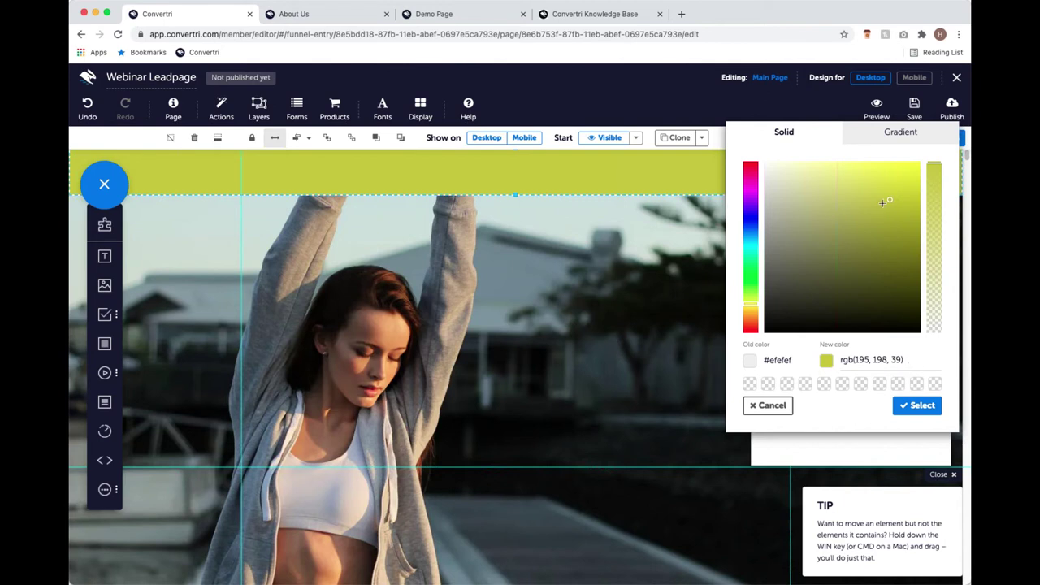
{"action": "left_click", "coordinate": [891, 203]}
{"action": "left_click_drag", "start_coordinate": [891, 203], "coordinate": [889, 198]}
{"action": "left_click", "coordinate": [919, 360]}
{"action": "left_click", "coordinate": [908, 411]}
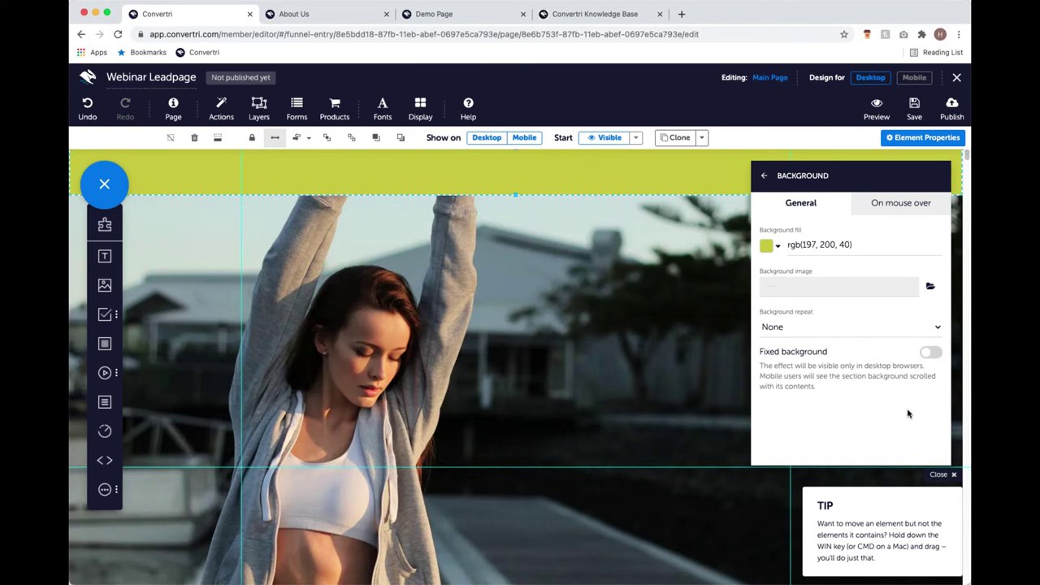
{"action": "left_click", "coordinate": [763, 176]}
Clone the lime-green strip, move the copy below the hero image, and compare with the demo page.
{"action": "left_click", "coordinate": [757, 174]}
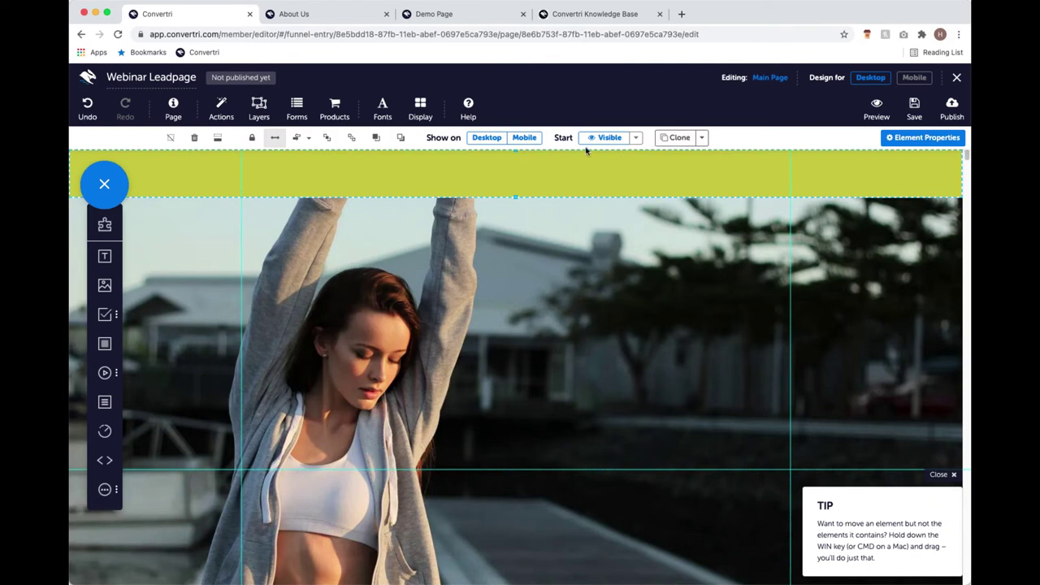
{"action": "left_click", "coordinate": [671, 142]}
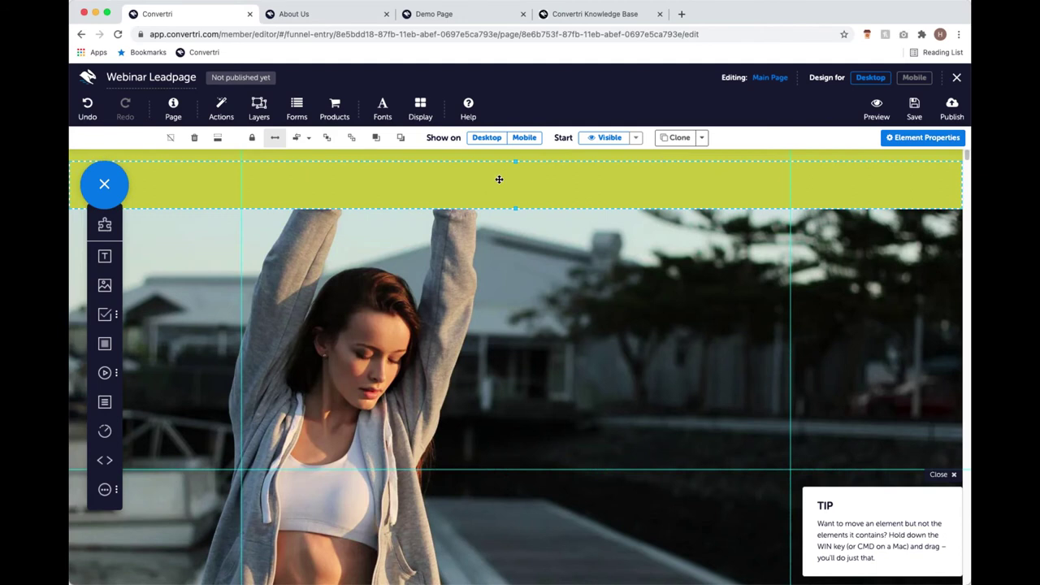
{"action": "mouse_move", "coordinate": [500, 207]}
{"action": "left_mouse_down"}
{"action": "mouse_move", "coordinate": [519, 504]}
{"action": "mouse_move", "coordinate": [469, 334]}
{"action": "mouse_move", "coordinate": [490, 513]}
{"action": "left_mouse_up"}
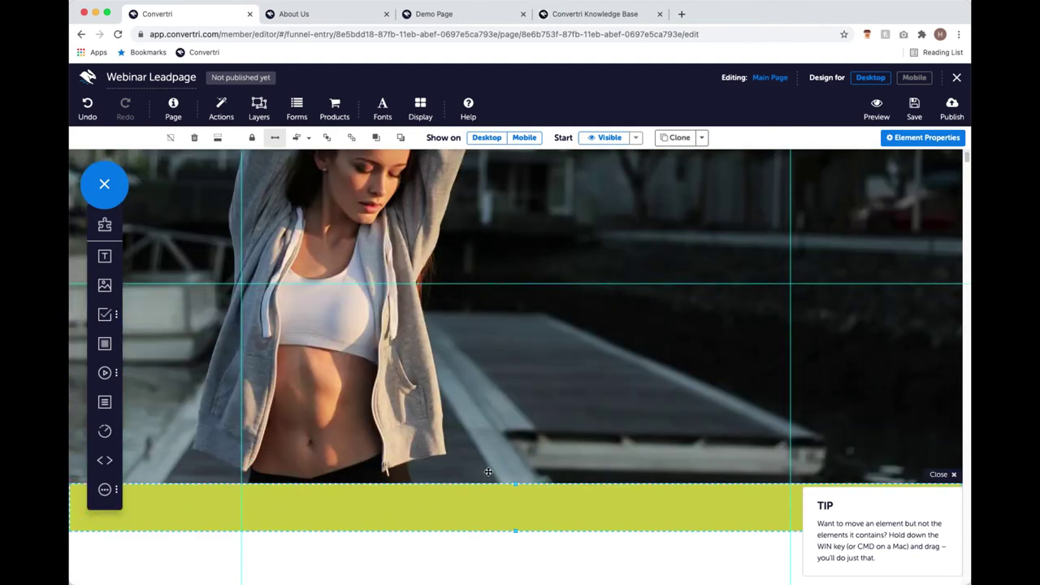
{"action": "scroll", "coordinate": [455, 341], "scroll_direction": "up", "scroll_amount": 5}
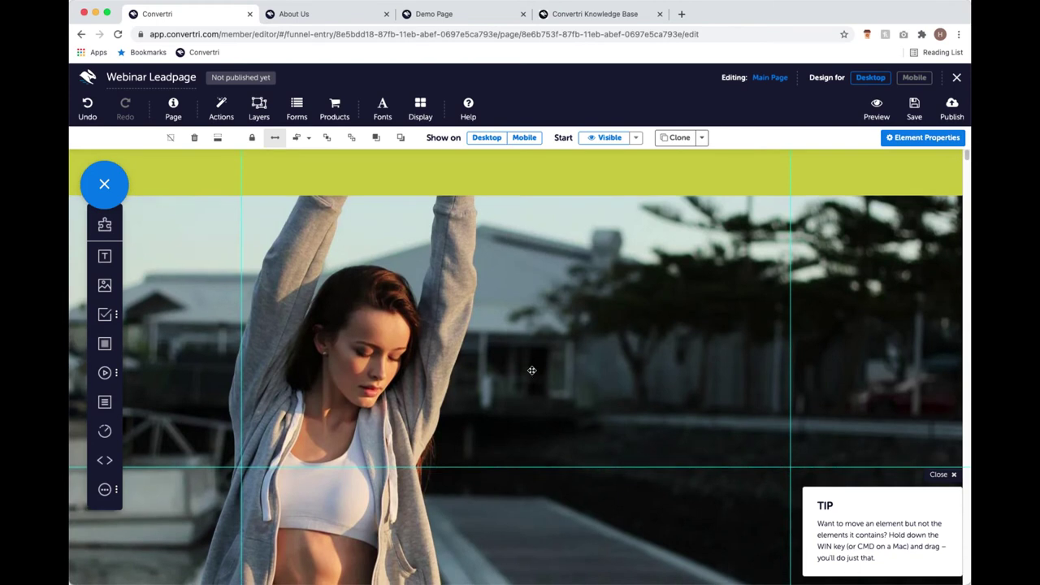
{"action": "scroll", "coordinate": [533, 374], "scroll_direction": "down", "scroll_amount": 3}
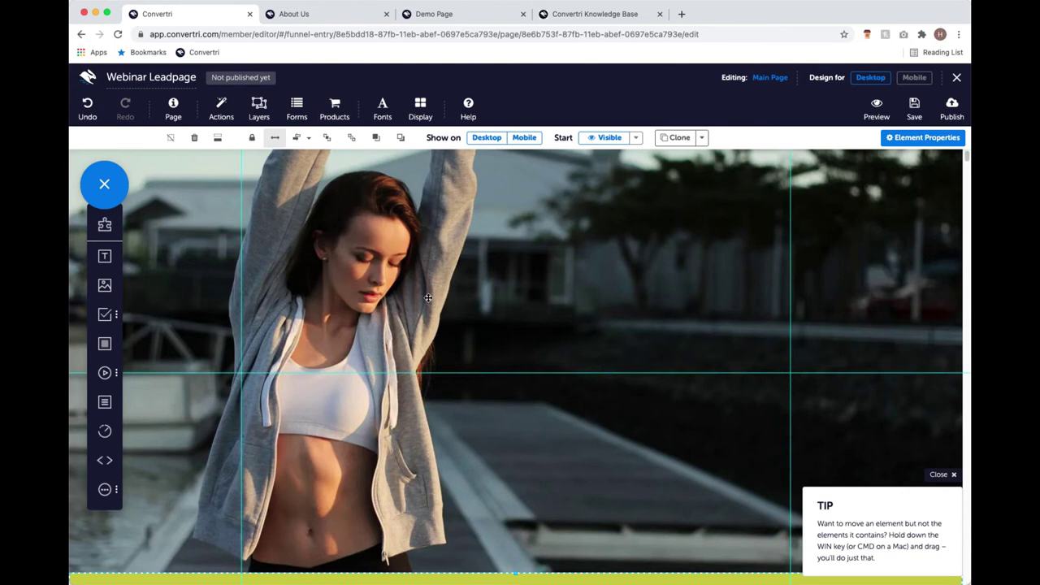
{"action": "scroll", "coordinate": [428, 298], "scroll_direction": "up", "scroll_amount": 2}
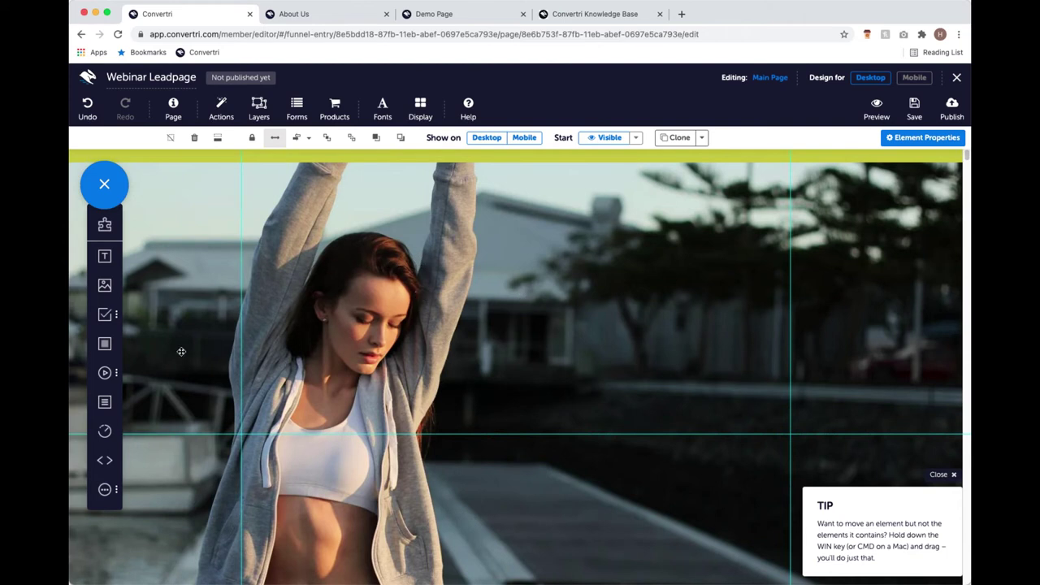
{"action": "left_click", "coordinate": [455, 14]}
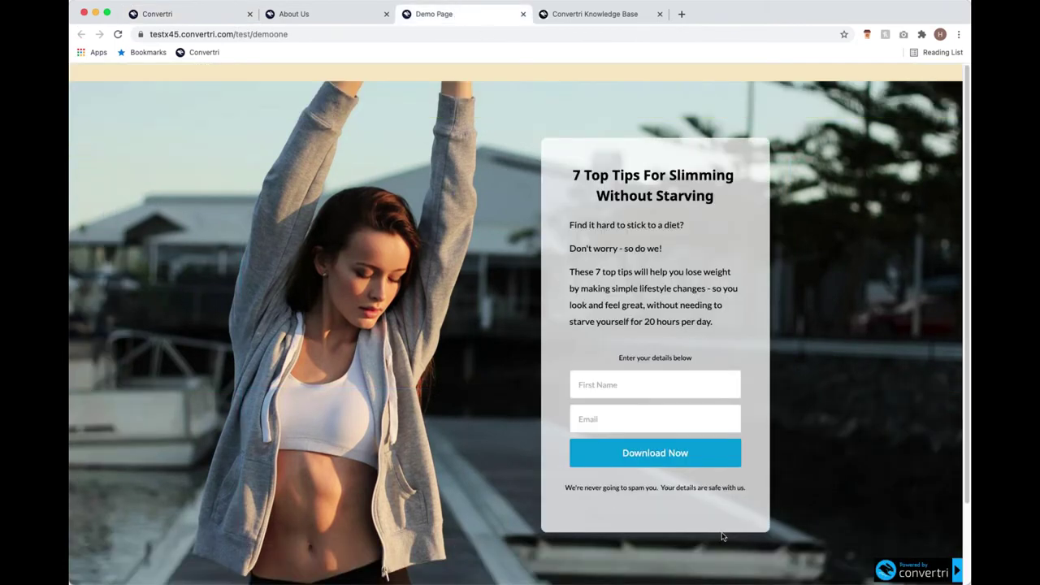
{"action": "left_click", "coordinate": [198, 12]}
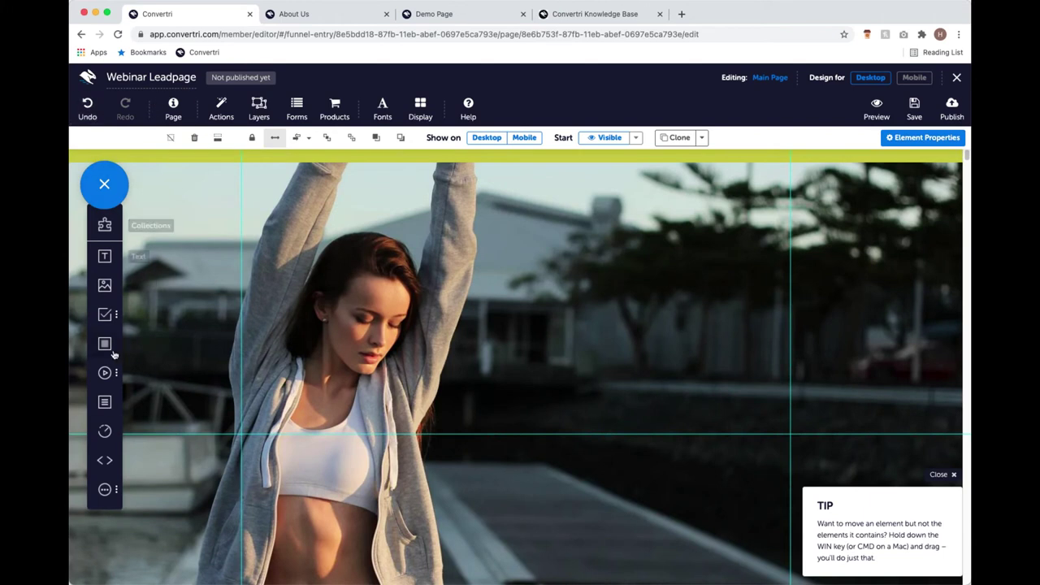
Drop a blank Panel onto the right half of the hero image and stretch it taller.
{"action": "left_click_drag", "start_coordinate": [104, 343], "coordinate": [565, 331]}
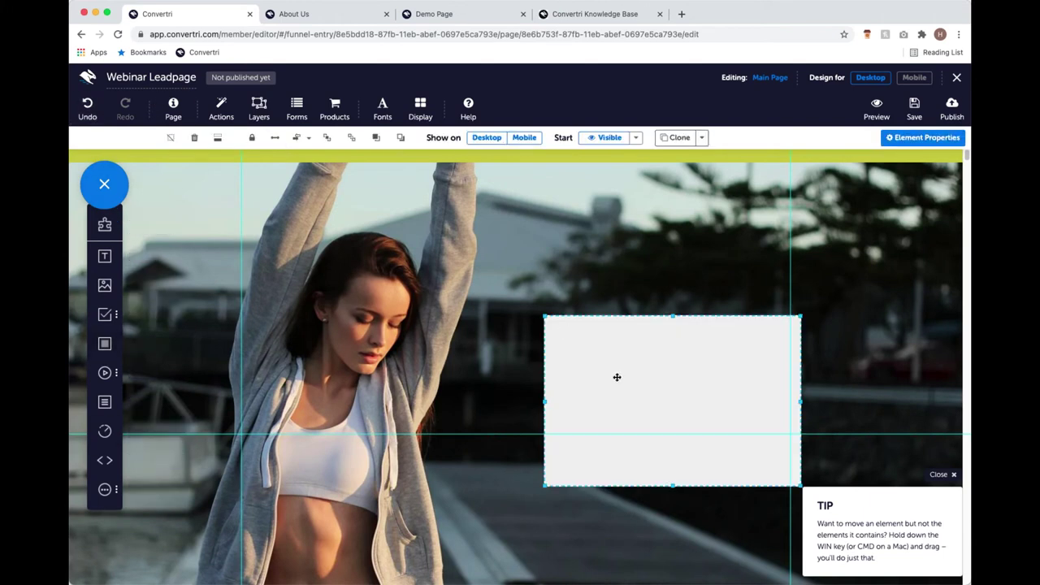
{"action": "left_click_drag", "start_coordinate": [615, 376], "coordinate": [568, 365]}
{"action": "scroll", "coordinate": [635, 371], "scroll_direction": "down", "scroll_amount": 1}
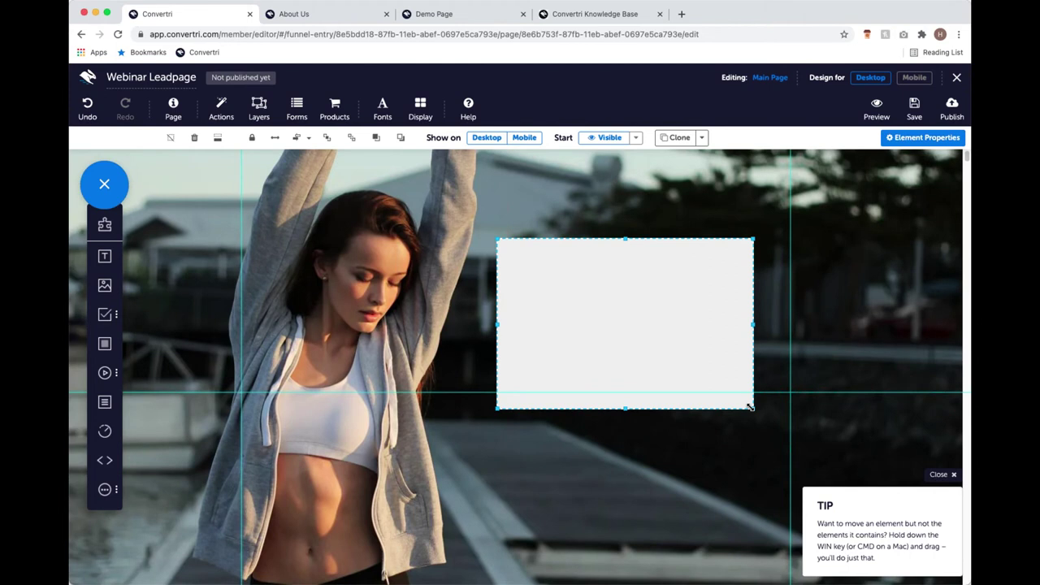
{"action": "left_click_drag", "start_coordinate": [754, 410], "coordinate": [759, 518]}
{"action": "scroll", "coordinate": [736, 439], "scroll_direction": "down", "scroll_amount": 1}
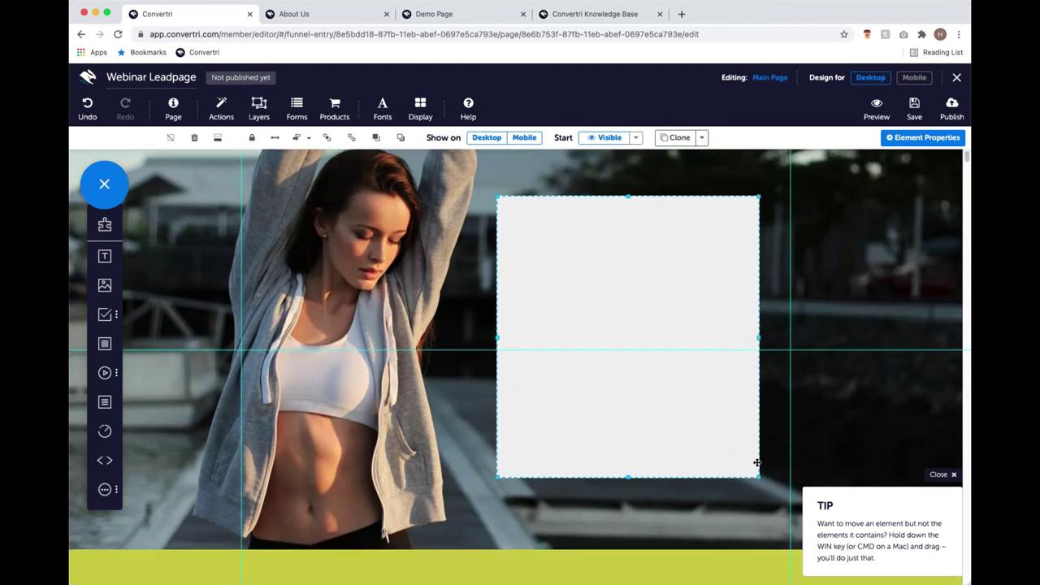
{"action": "left_click_drag", "start_coordinate": [757, 476], "coordinate": [756, 489]}
{"action": "left_click_drag", "start_coordinate": [673, 407], "coordinate": [637, 403]}
{"action": "scroll", "coordinate": [674, 390], "scroll_direction": "up", "scroll_amount": 3}
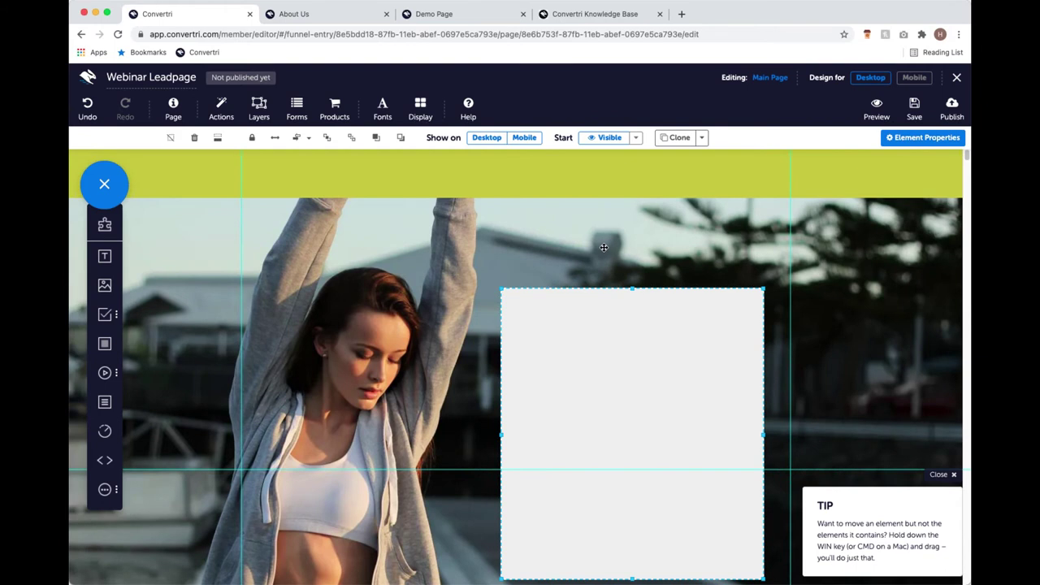
{"action": "scroll", "coordinate": [592, 300], "scroll_direction": "down", "scroll_amount": 1}
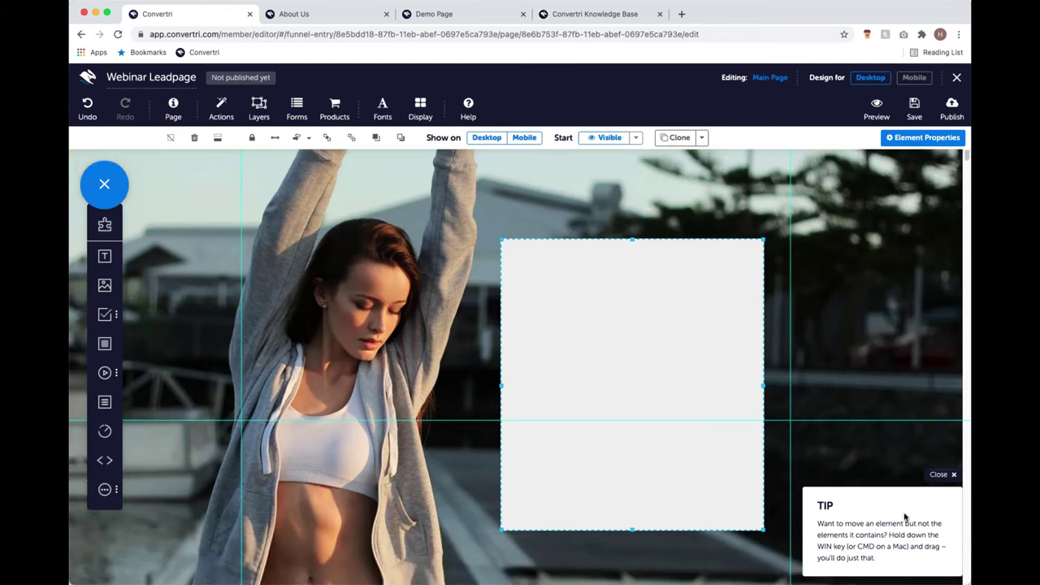
{"action": "left_click_drag", "start_coordinate": [632, 530], "coordinate": [632, 553]}
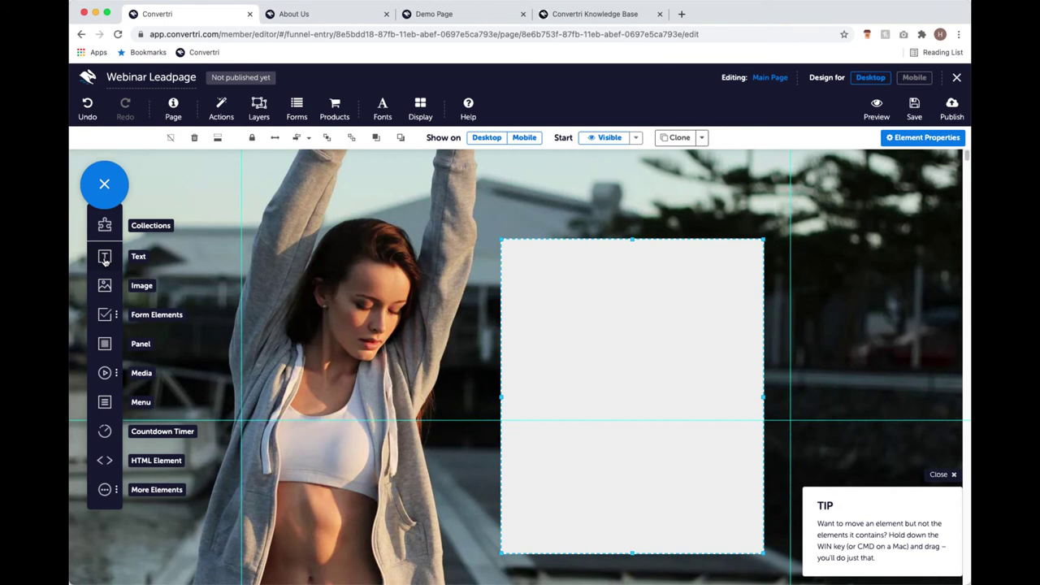
Add the heading '7 Top Tip for Slimming Without Starving' to the panel, plus a second text box below.
{"action": "left_click_drag", "start_coordinate": [104, 259], "coordinate": [544, 264]}
{"action": "left_click", "coordinate": [546, 263]}
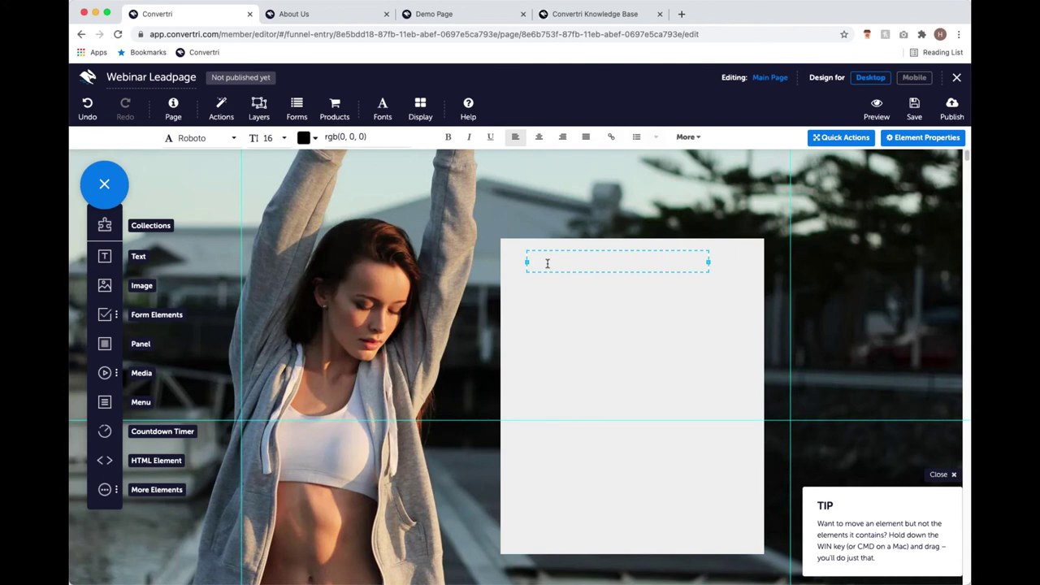
{"action": "type", "text": "7 T"}
{"action": "type", "text": "ricks"}
{"action": "key", "text": "BackSpace"}
{"action": "key", "text": "BackSpace"}
{"action": "key", "text": "BackSpace"}
{"action": "key", "text": "BackSpace"}
{"action": "type", "text": "op Tip for Slimmng"}
{"action": "key", "text": "BackSpace"}
{"action": "key", "text": "BackSpace"}
{"action": "type", "text": "ing Wit"}
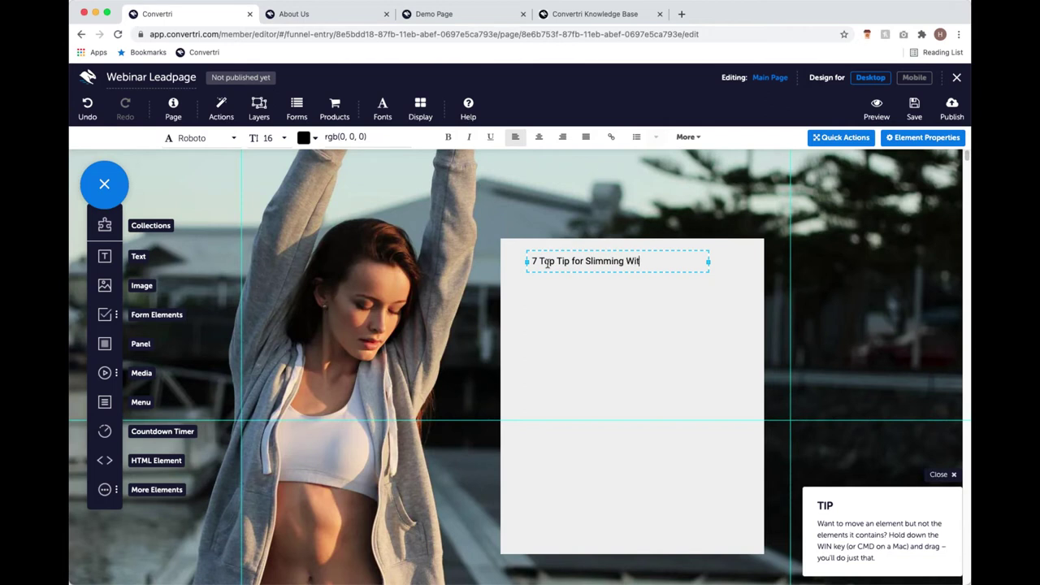
{"action": "type", "text": "hout Starving"}
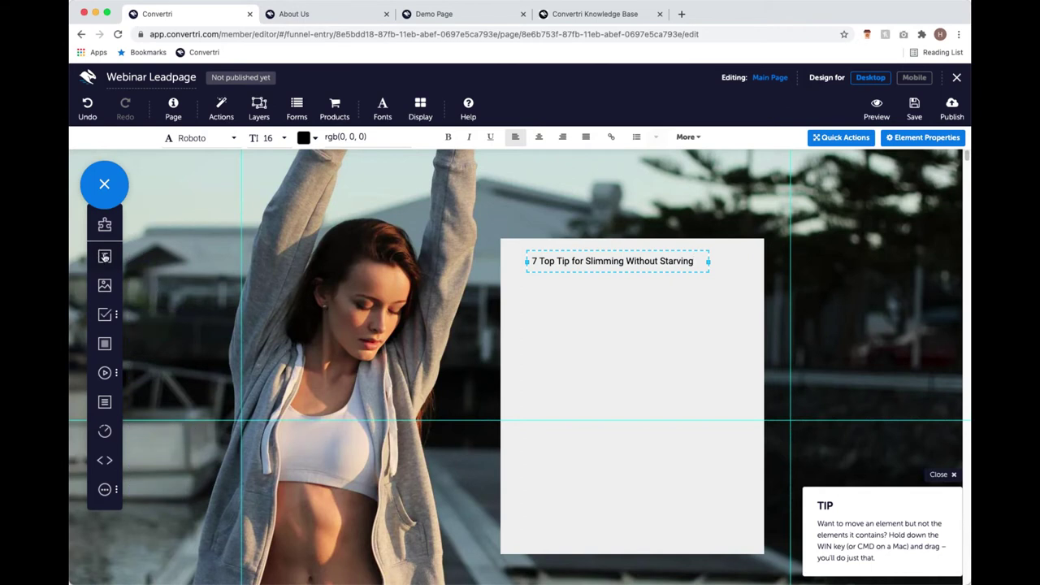
{"action": "left_click_drag", "start_coordinate": [104, 260], "coordinate": [538, 293]}
Type the four-line intro from 'Find it hard to stick to a diet?' to 'so you look and feel great'.
{"action": "type", "text": "Find it ha"}
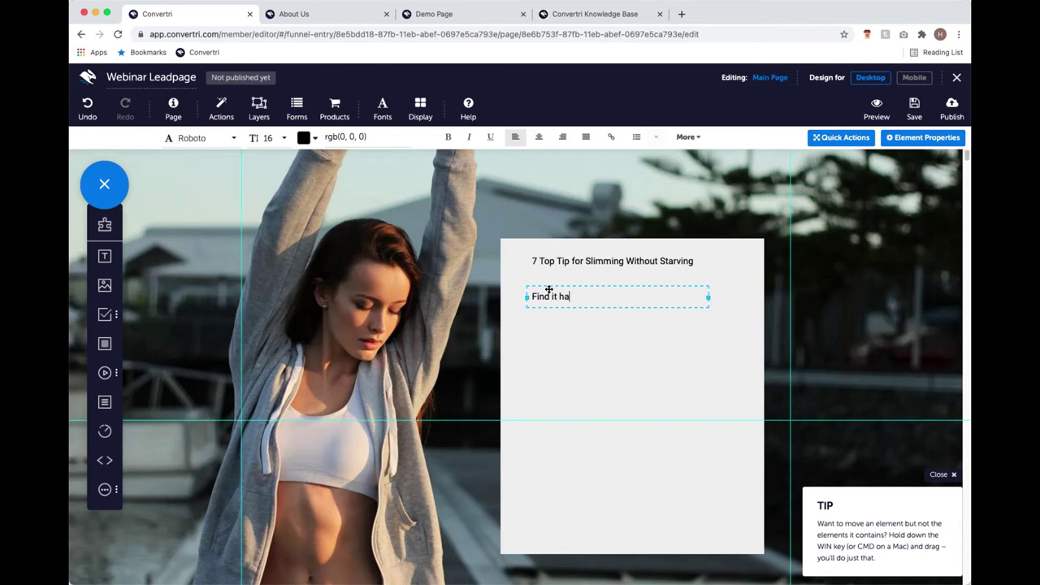
{"action": "type", "text": "rd to stick to a diet?"}
{"action": "key", "text": "Return"}
{"action": "type", "text": "Don't worry - so do we"}
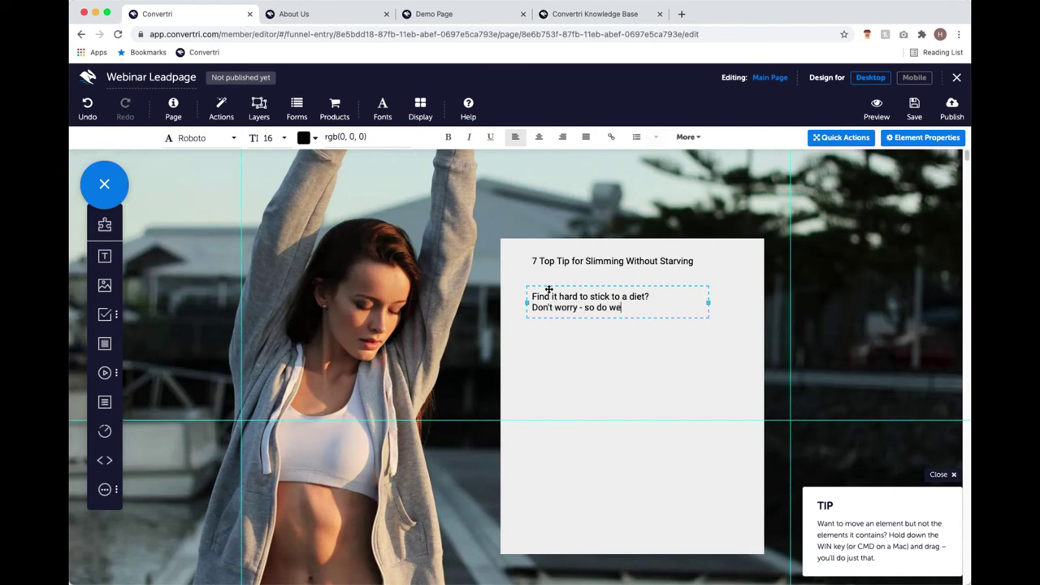
{"action": "type", "text": "!"}
{"action": "key", "text": "Return"}
{"action": "type", "text": "These 7 top tips wi"}
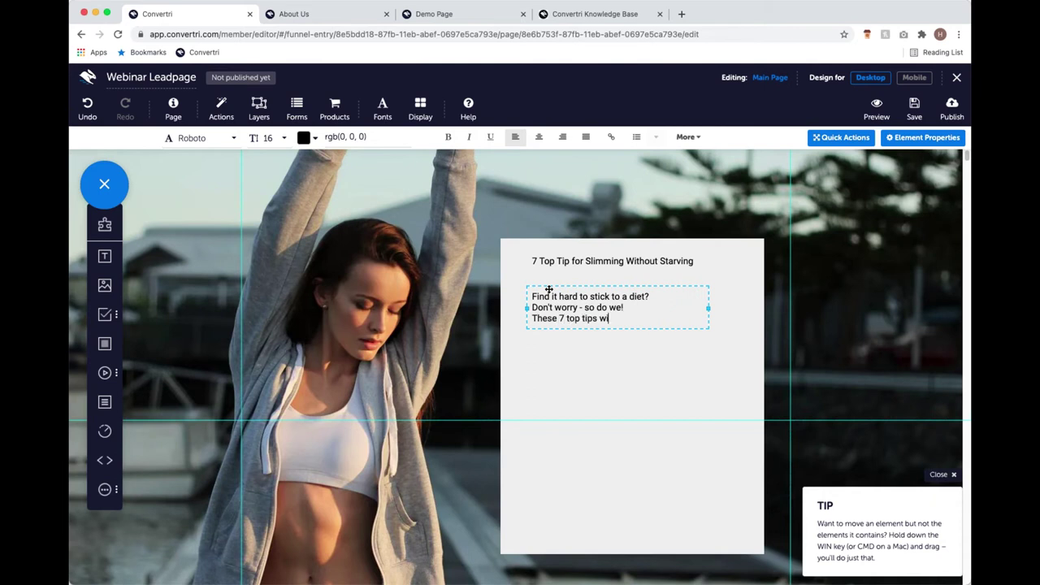
{"action": "type", "text": "ll help you lose weight"}
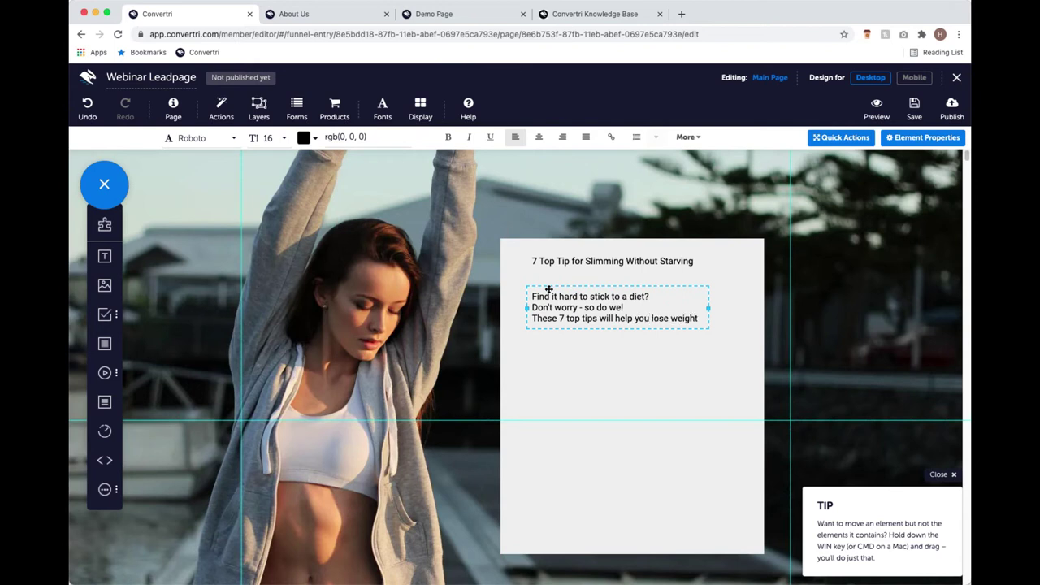
{"action": "key", "text": "Return"}
{"action": "type", "text": "by making simple"}
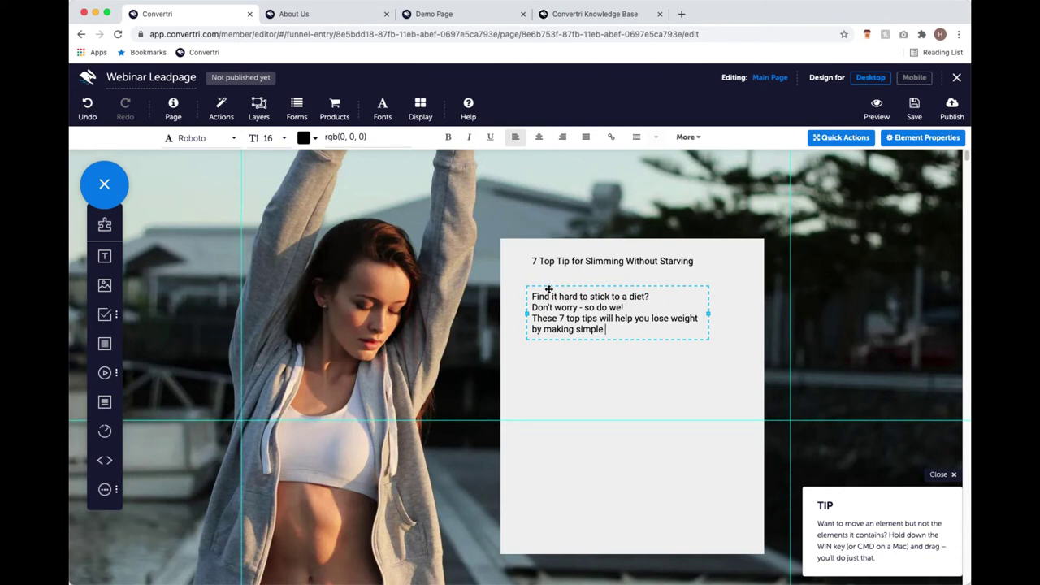
{"action": "type", "text": "lifestyle changes - so you look and feel great"}
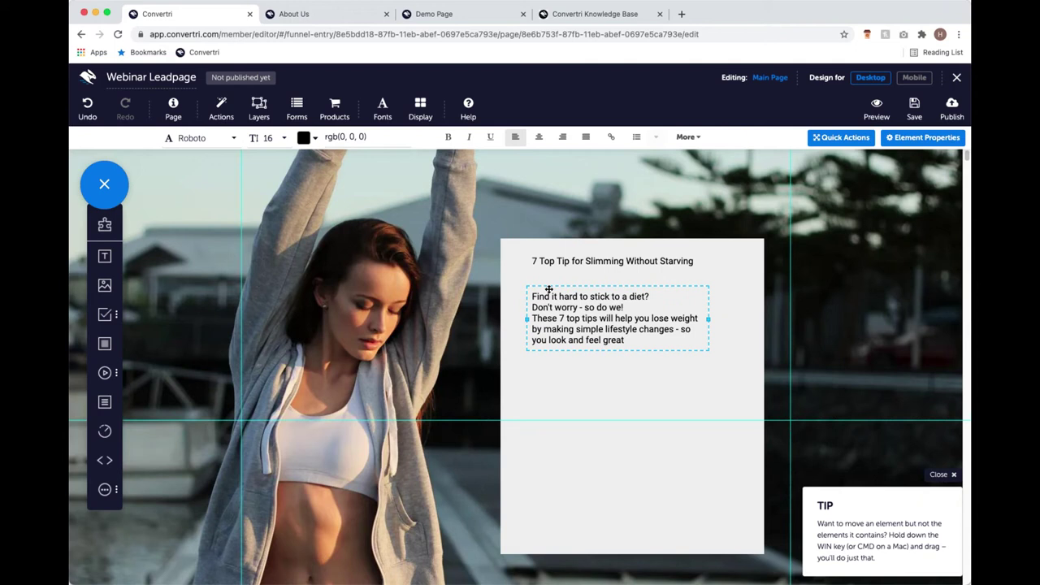
{"action": "type", "text": ", wit"}
{"action": "key", "text": "BackSpace"}
{"action": "key", "text": "BackSpace"}
{"action": "key", "text": "BackSpace"}
{"action": "key", "text": "BackSpace"}
{"action": "key", "text": "BackSpace"}
{"action": "key", "text": "BackSpace"}
Add a text box below the paragraph reading 'Enter your details below'.
{"action": "left_click_drag", "start_coordinate": [113, 261], "coordinate": [561, 385]}
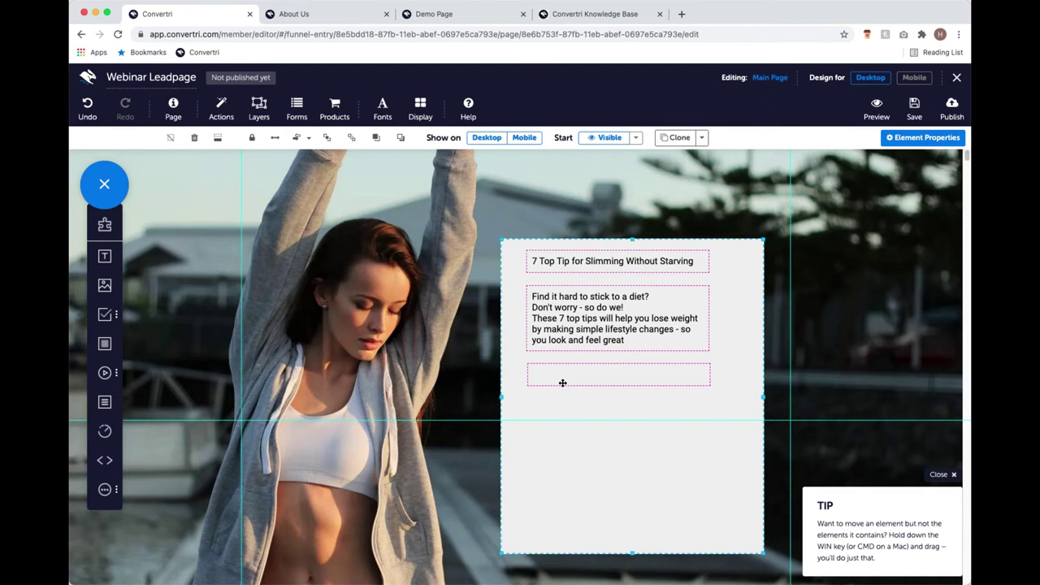
{"action": "left_click", "coordinate": [562, 375]}
{"action": "type", "text": "Eter your e"}
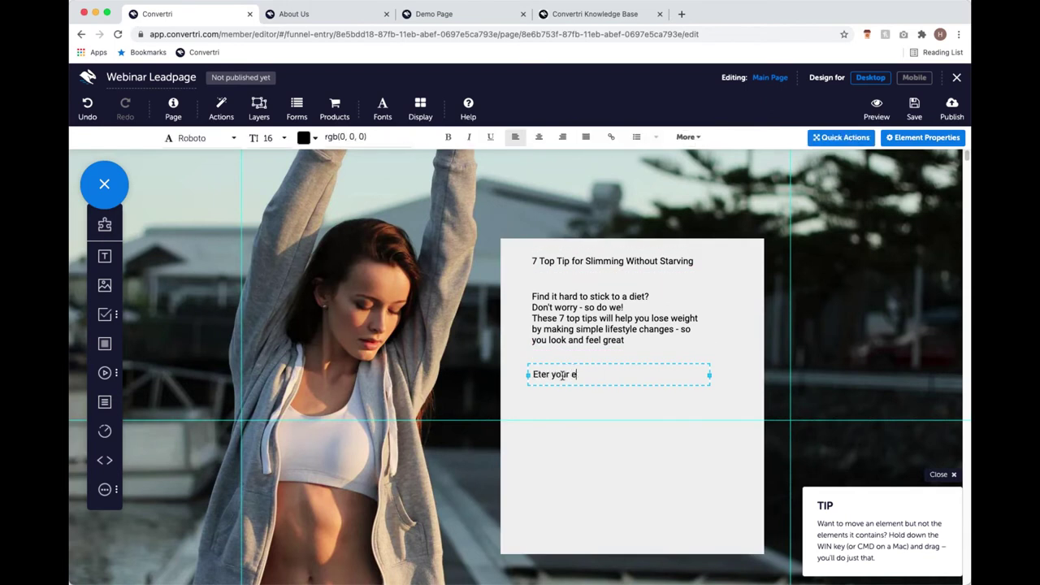
{"action": "key", "text": "BackSpace"}
{"action": "key", "text": "BackSpace"}
{"action": "key", "text": "BackSpace"}
{"action": "key", "text": "BackSpace"}
{"action": "key", "text": "BackSpace"}
{"action": "key", "text": "BackSpace"}
{"action": "key", "text": "BackSpace"}
{"action": "key", "text": "BackSpace"}
{"action": "key", "text": "BackSpace"}
{"action": "key", "text": "BackSpace"}
{"action": "key", "text": "BackSpace"}
{"action": "type", "text": "nter your details below:"}
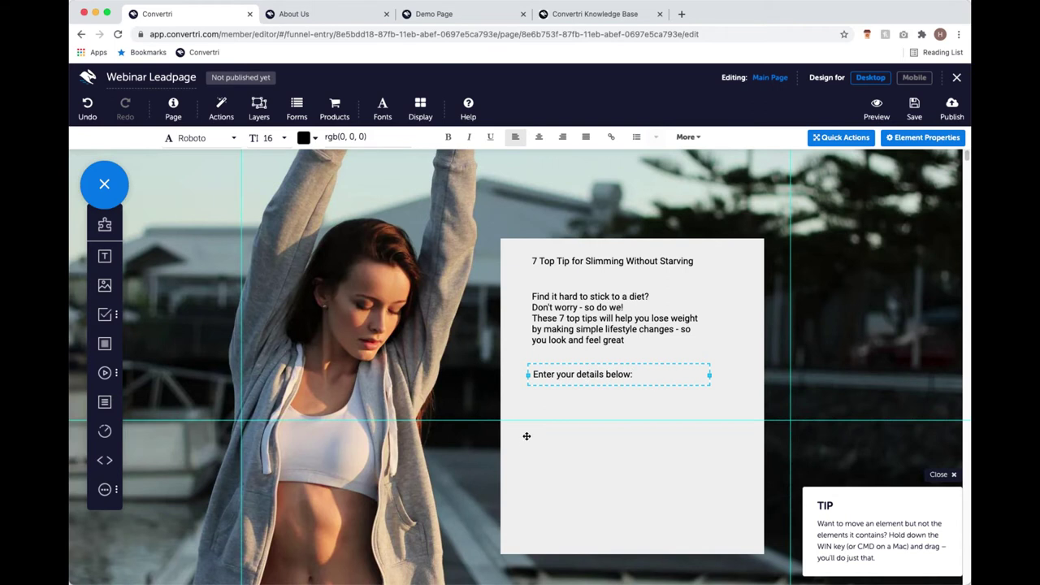
{"action": "scroll", "coordinate": [574, 409], "scroll_direction": "down", "scroll_amount": 2}
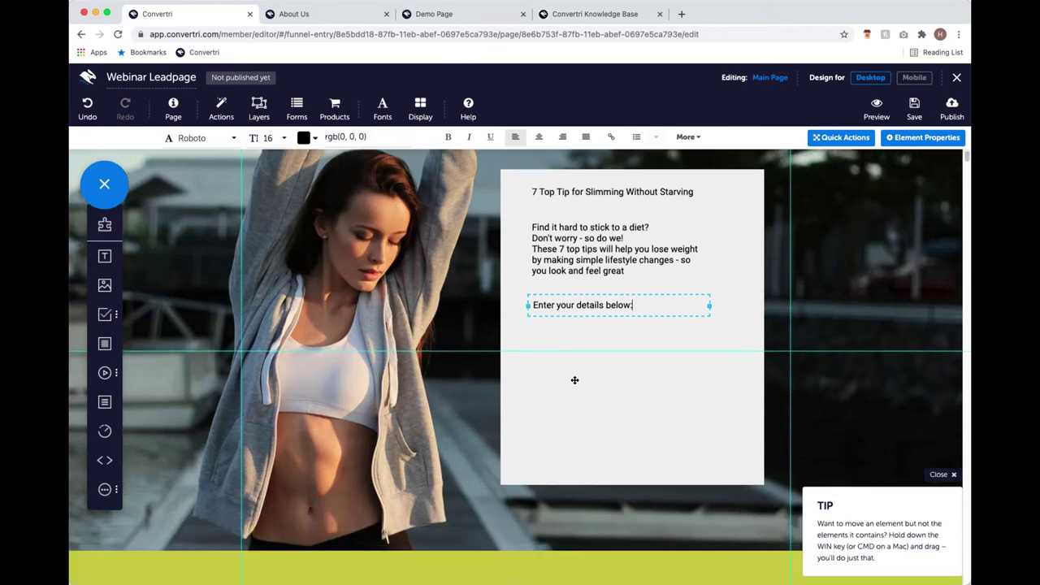
Add a bottom note 'We're never going to spam you, your details are safe with us' and widen it.
{"action": "left_click_drag", "start_coordinate": [128, 258], "coordinate": [528, 460]}
{"action": "type", "text": "We're never"}
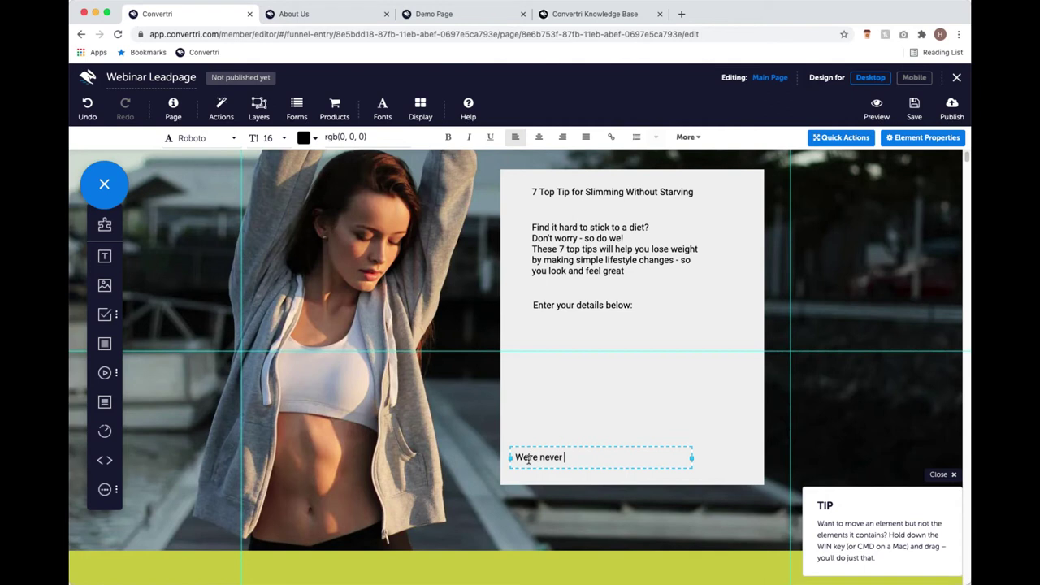
{"action": "key", "text": "BackSpace"}
{"action": "type", "text": "r going to spam you, ou details are safe with us"}
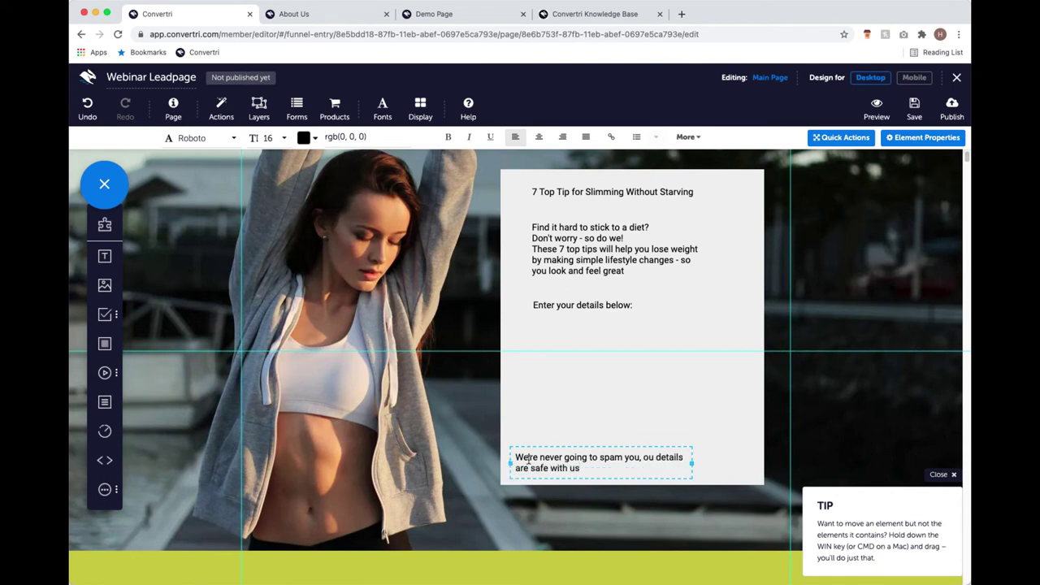
{"action": "left_click", "coordinate": [646, 457]}
{"action": "type", "text": "you"}
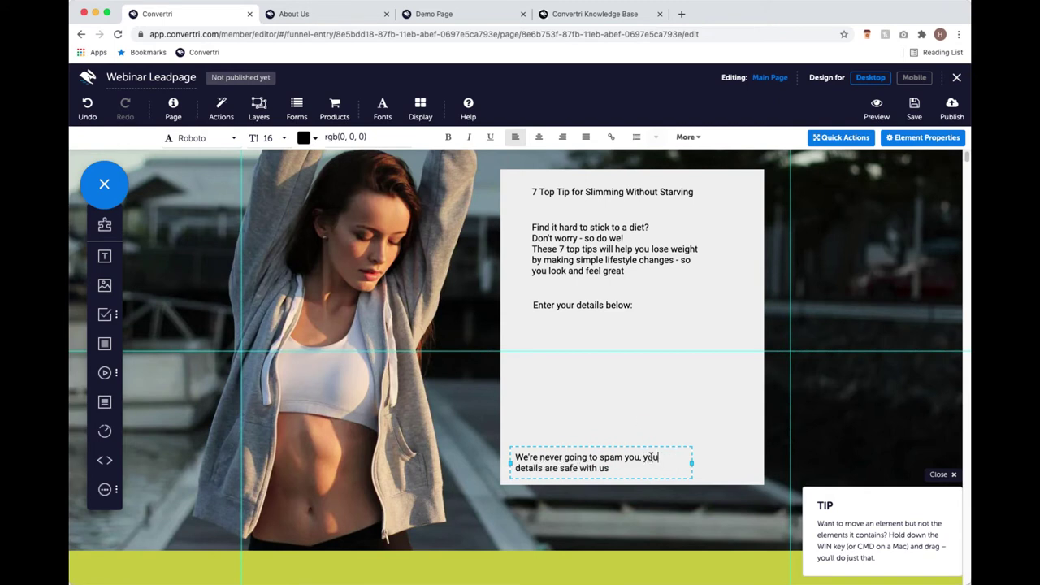
{"action": "type", "text": "r"}
{"action": "left_click_drag", "start_coordinate": [693, 463], "coordinate": [758, 464]}
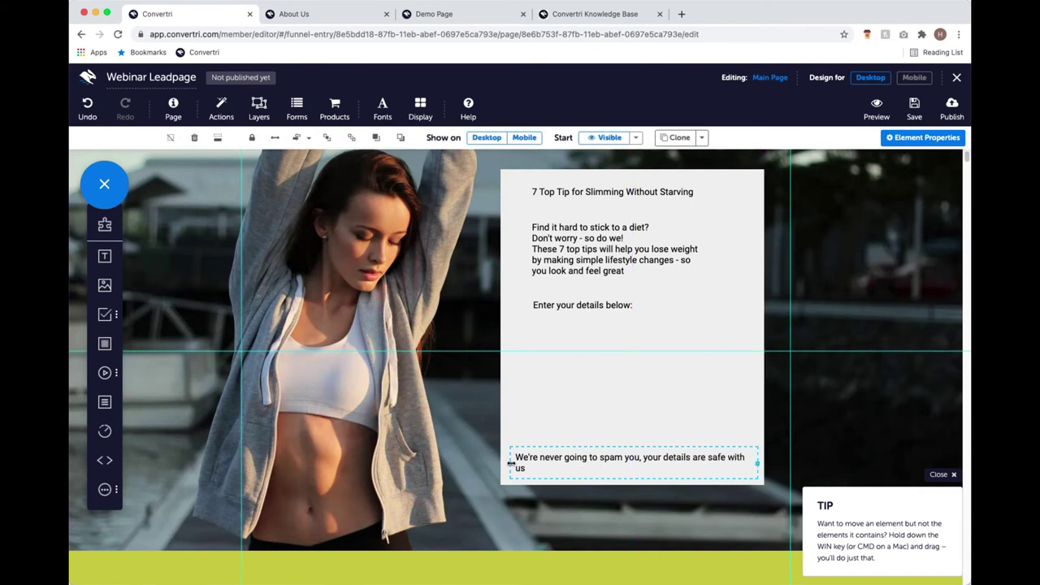
Widen the no-spam note leftward and move it down so it fits on one line.
{"action": "left_click", "coordinate": [507, 464]}
{"action": "left_click_drag", "start_coordinate": [510, 461], "coordinate": [501, 461]}
{"action": "left_click_drag", "start_coordinate": [608, 446], "coordinate": [608, 458]}
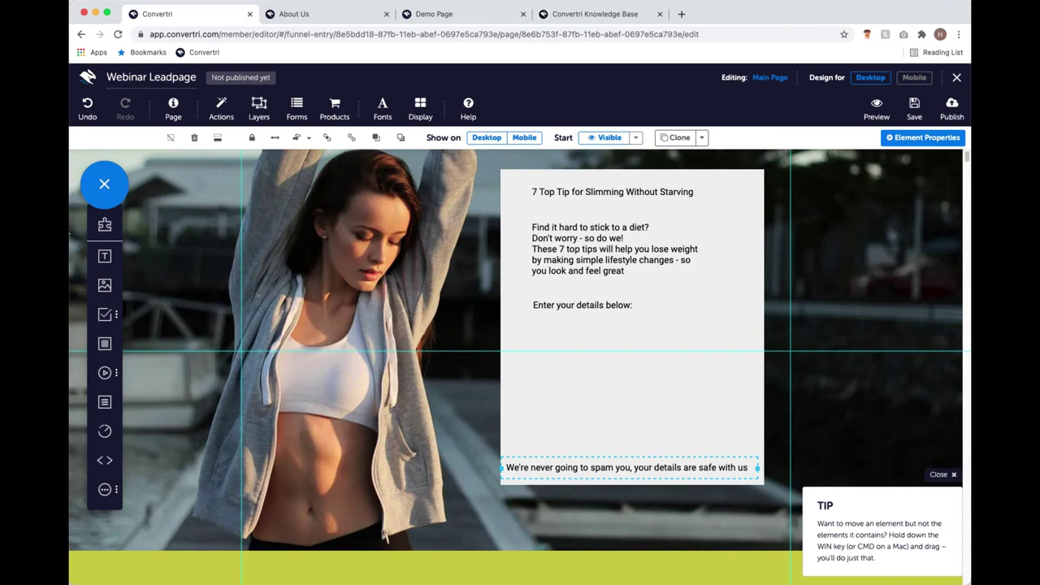
{"action": "left_click", "coordinate": [597, 262]}
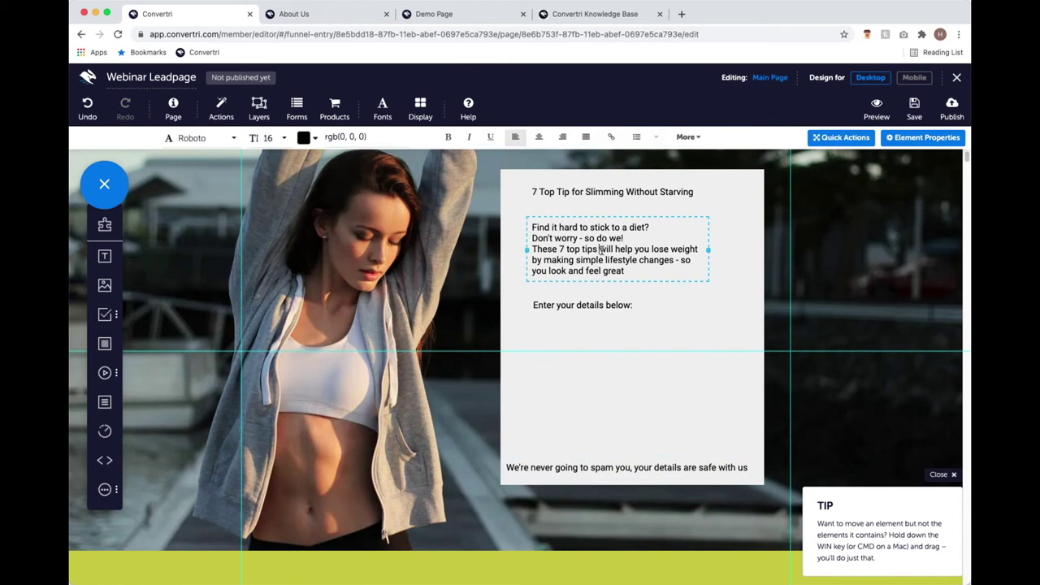
{"action": "left_click", "coordinate": [599, 249]}
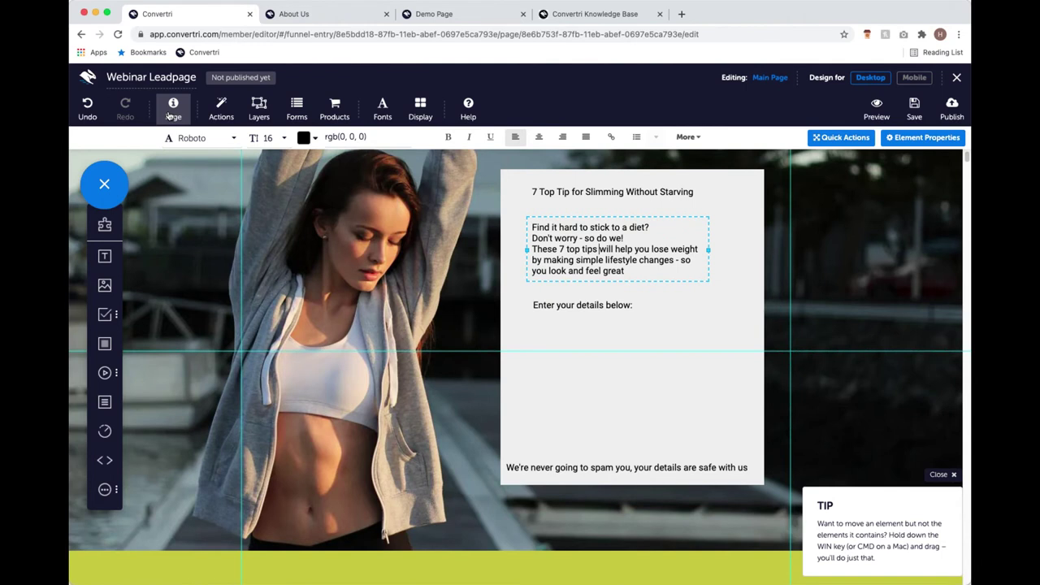
Open the page's Default Text Styles and review the Paragraph and Heading tabs.
{"action": "left_click", "coordinate": [173, 112]}
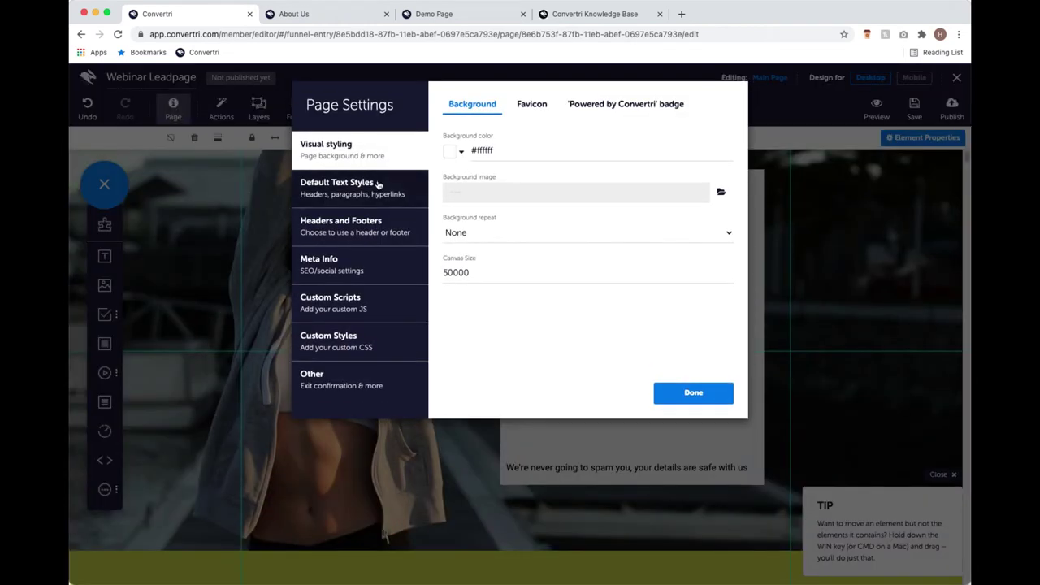
{"action": "left_click", "coordinate": [378, 186]}
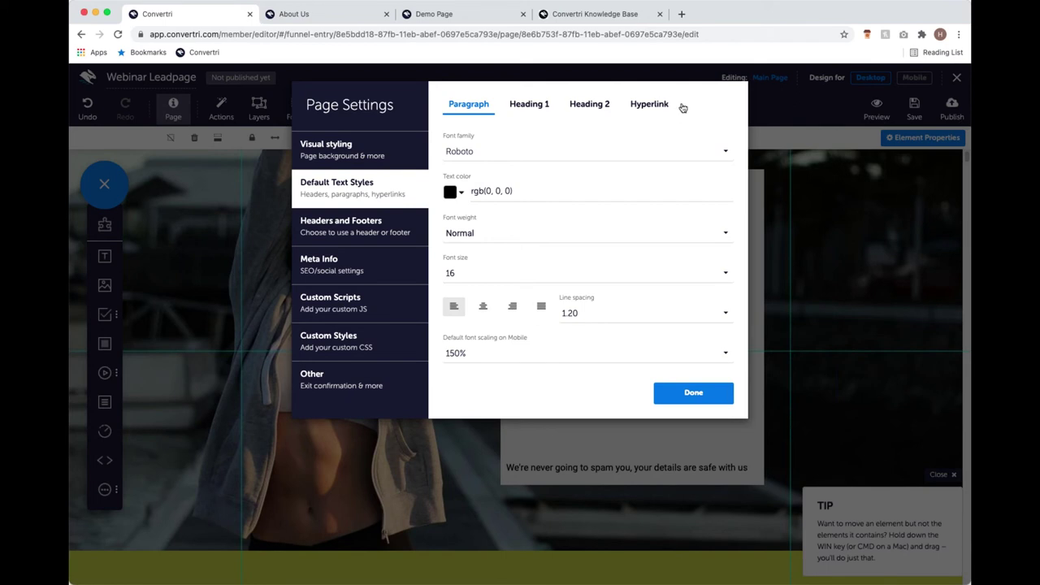
{"action": "left_click", "coordinate": [515, 111]}
{"action": "left_click", "coordinate": [571, 111]}
{"action": "left_click", "coordinate": [469, 109]}
{"action": "left_click", "coordinate": [518, 104]}
{"action": "left_click", "coordinate": [580, 108]}
{"action": "left_click", "coordinate": [475, 111]}
Set the default paragraph style to Lato with 1.50 line spacing and 125% mobile scaling.
{"action": "left_click", "coordinate": [535, 154]}
{"action": "type", "text": "laot"}
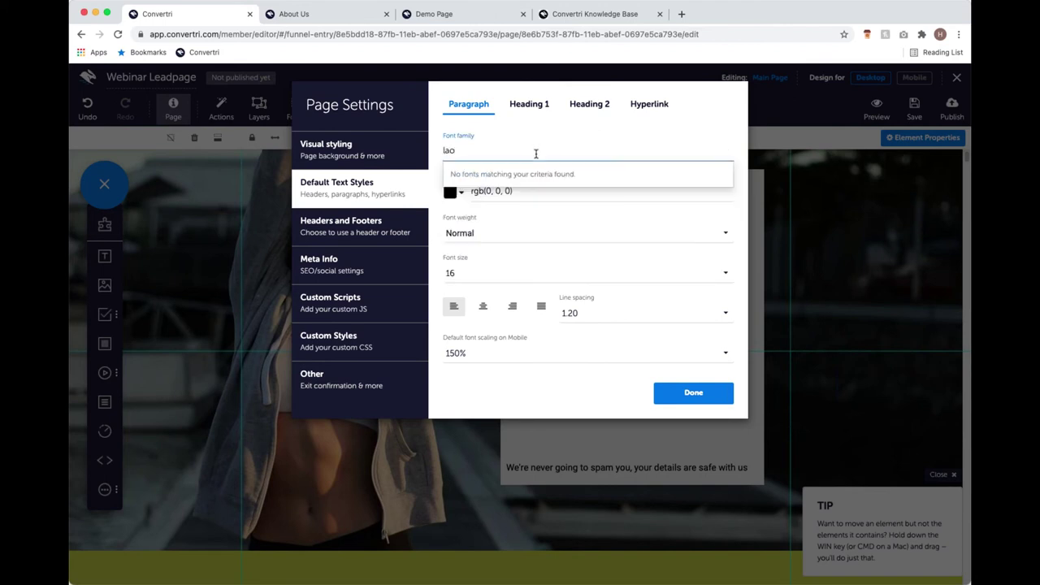
{"action": "key", "text": "BackSpace"}
{"action": "key", "text": "BackSpace"}
{"action": "type", "text": "to"}
{"action": "left_click", "coordinate": [512, 179]}
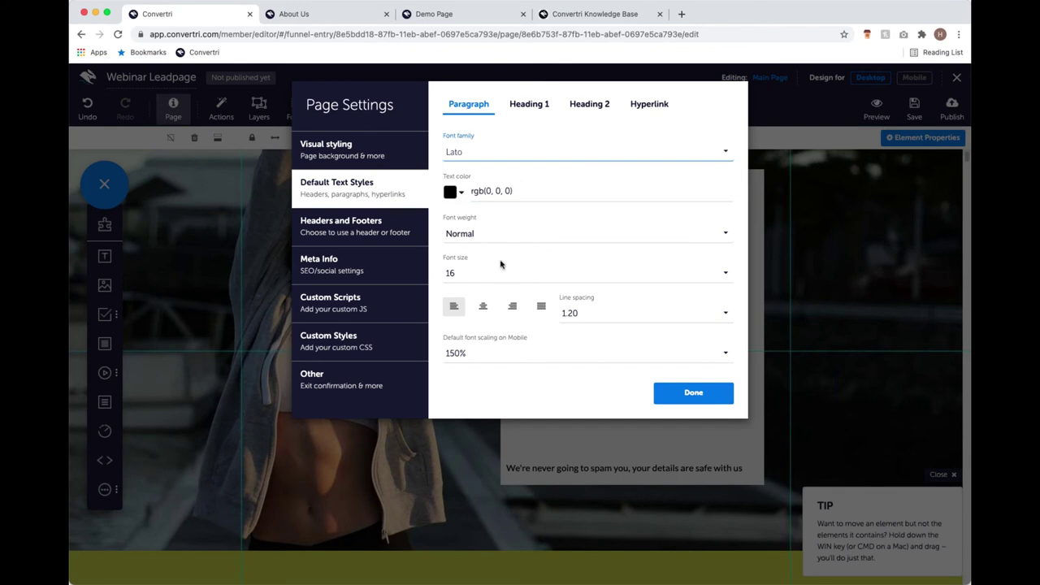
{"action": "left_click", "coordinate": [608, 314]}
{"action": "scroll", "coordinate": [612, 272], "scroll_direction": "down", "scroll_amount": 5}
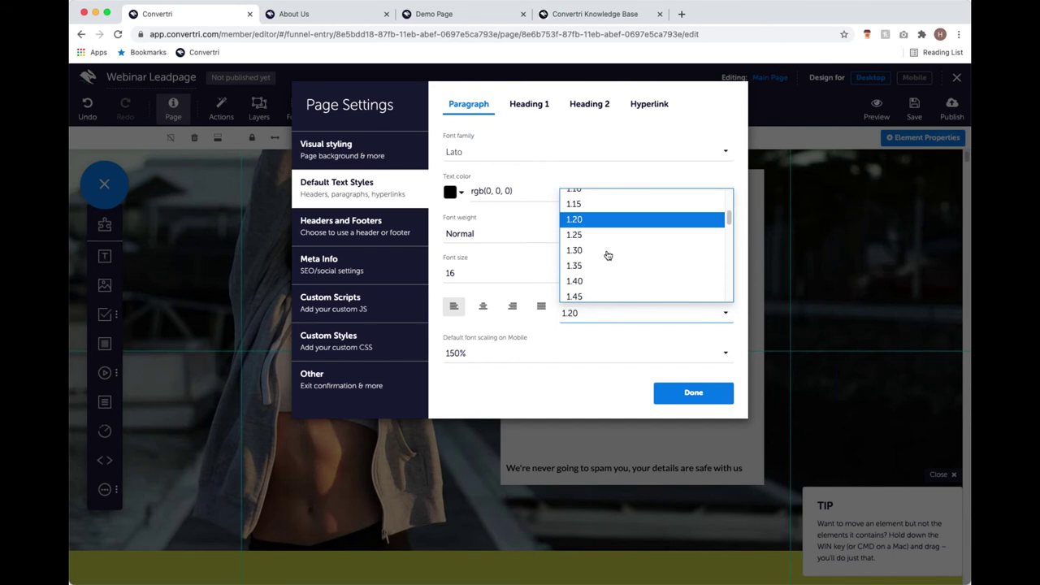
{"action": "left_click", "coordinate": [612, 277]}
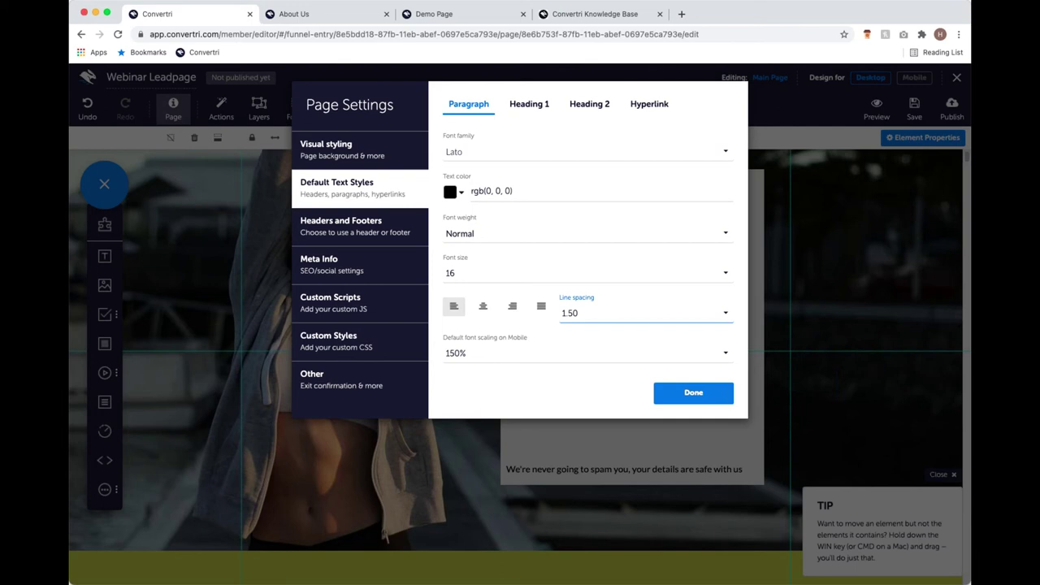
{"action": "left_click", "coordinate": [537, 358]}
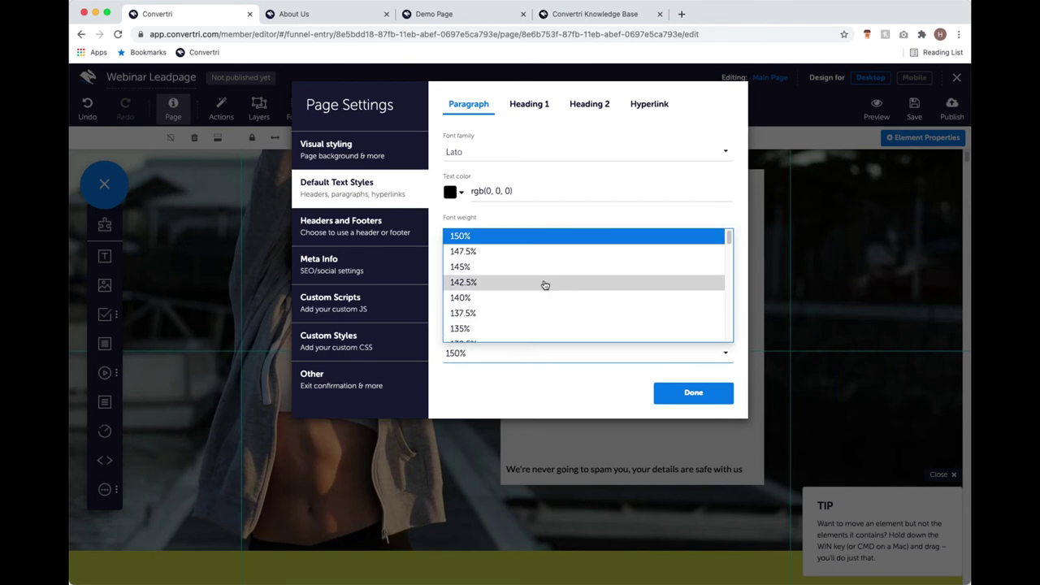
{"action": "scroll", "coordinate": [544, 283], "scroll_direction": "down", "scroll_amount": 3}
{"action": "left_click", "coordinate": [520, 303]}
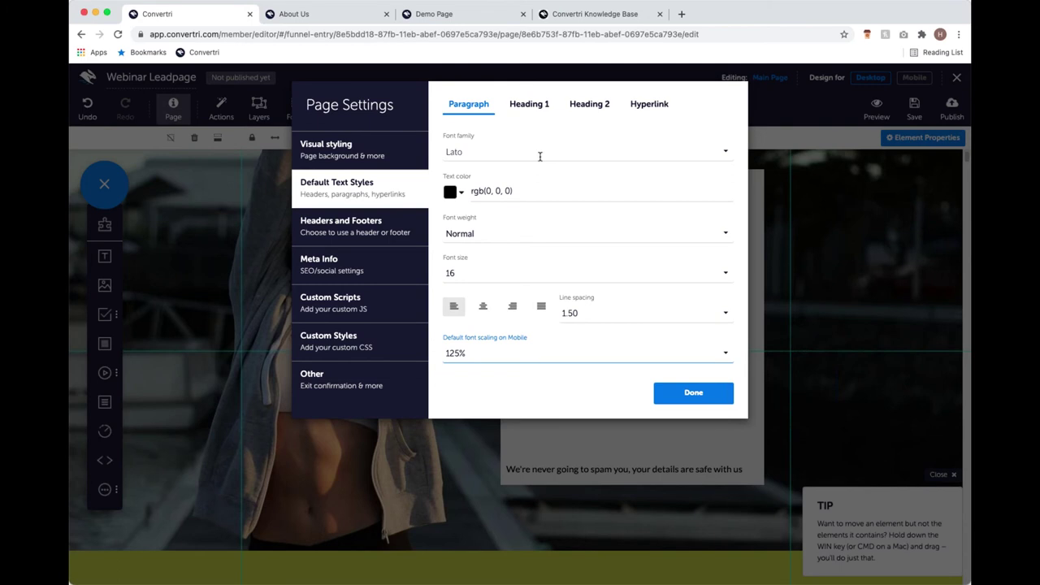
Set Heading 1 to Noto Sans, size 24, with 140% mobile font scaling.
{"action": "left_click", "coordinate": [530, 109]}
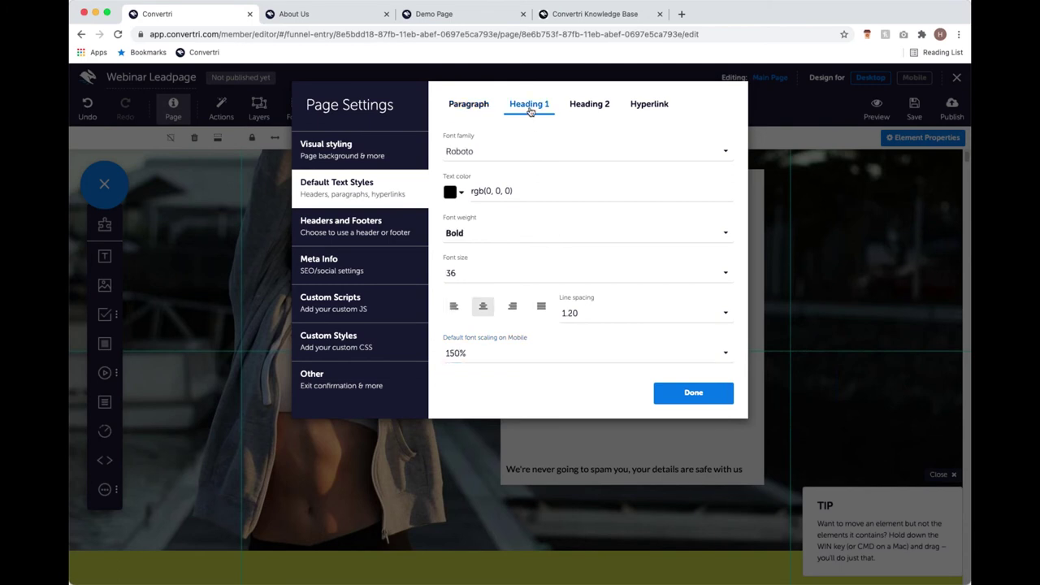
{"action": "left_click", "coordinate": [521, 151]}
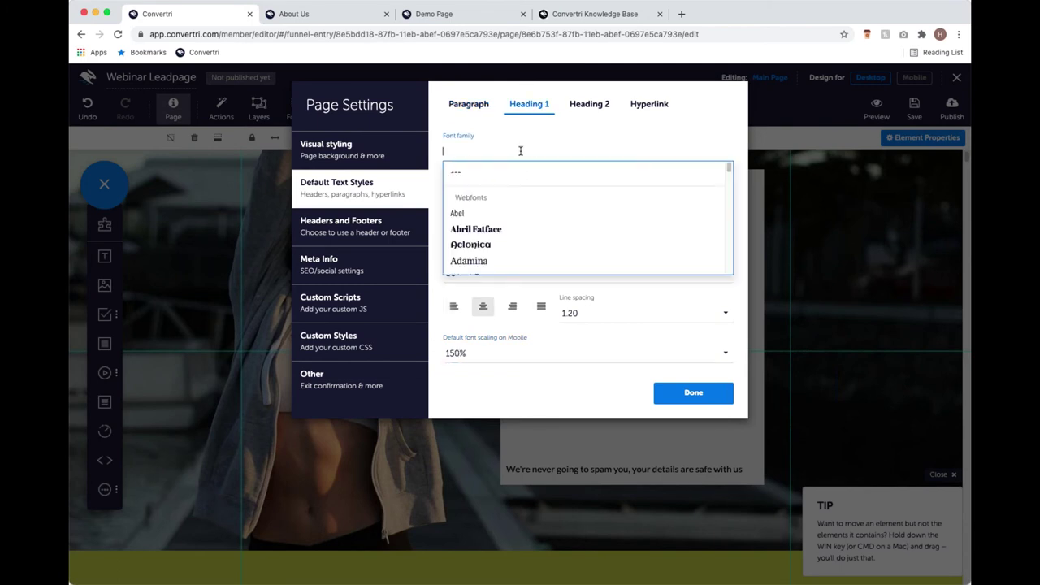
{"action": "type", "text": "noto"}
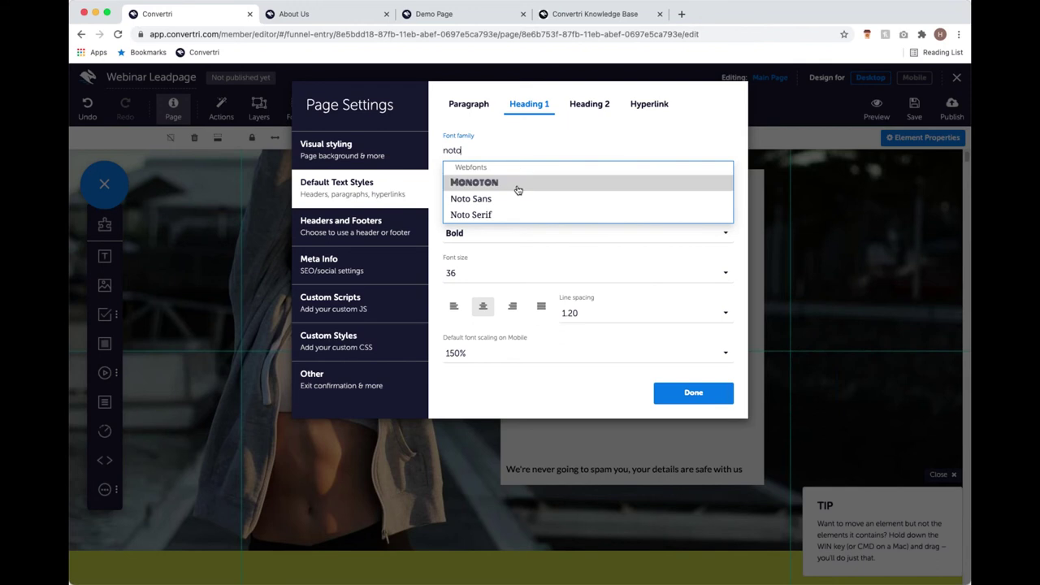
{"action": "left_click", "coordinate": [544, 200]}
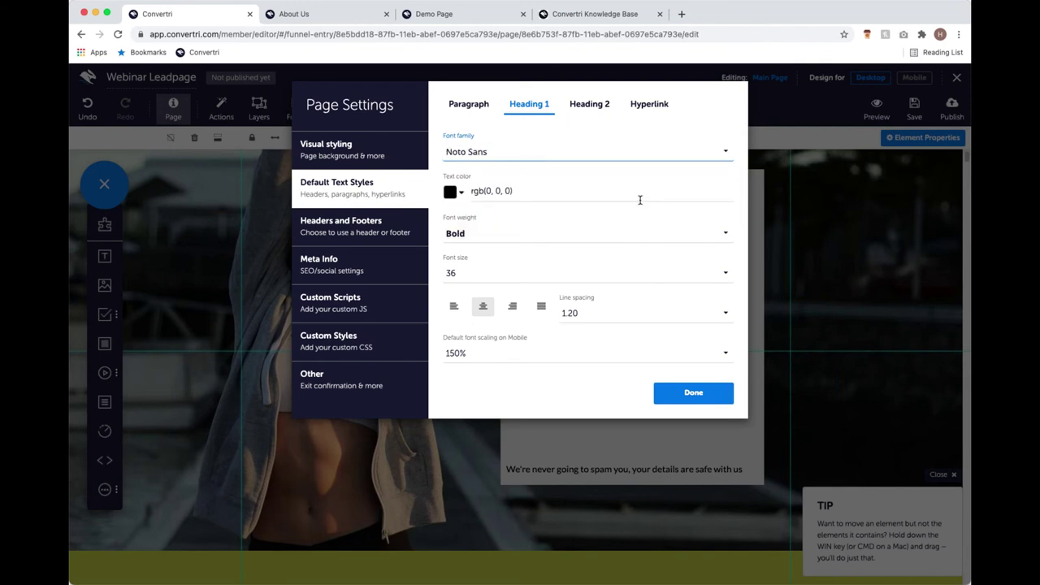
{"action": "left_click", "coordinate": [532, 273]}
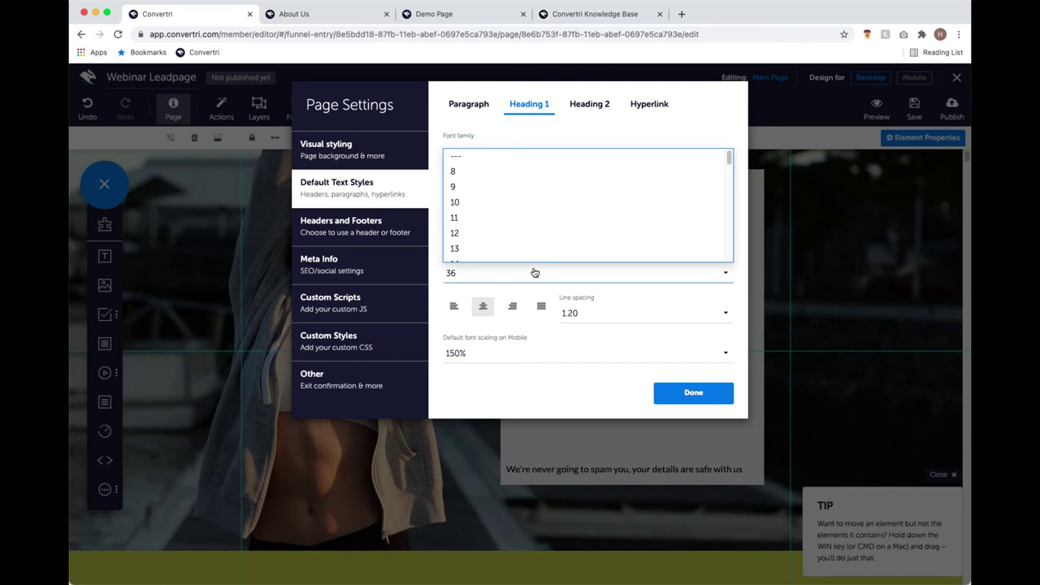
{"action": "scroll", "coordinate": [527, 245], "scroll_direction": "down", "scroll_amount": 5}
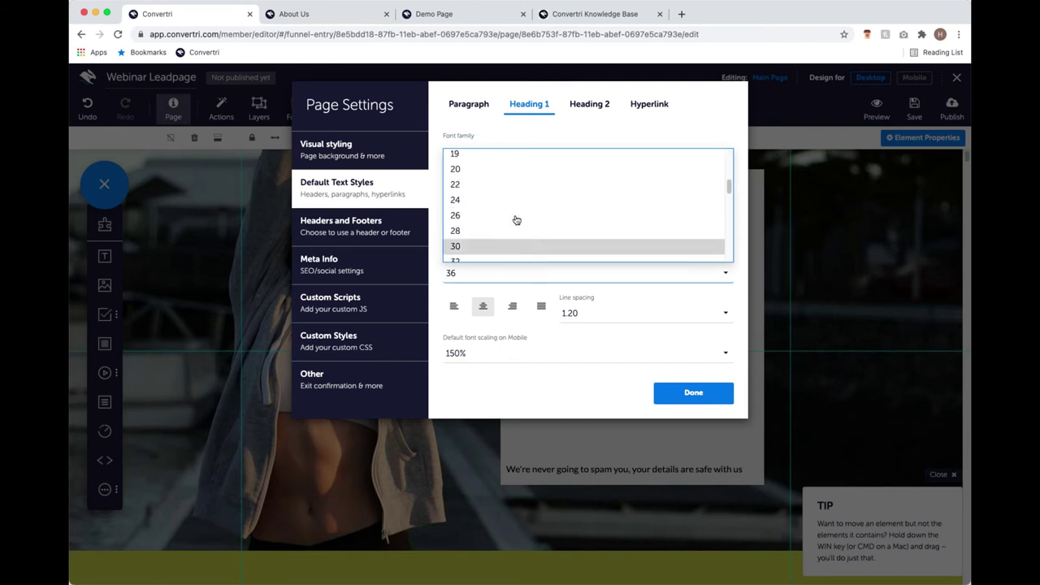
{"action": "left_click", "coordinate": [506, 205]}
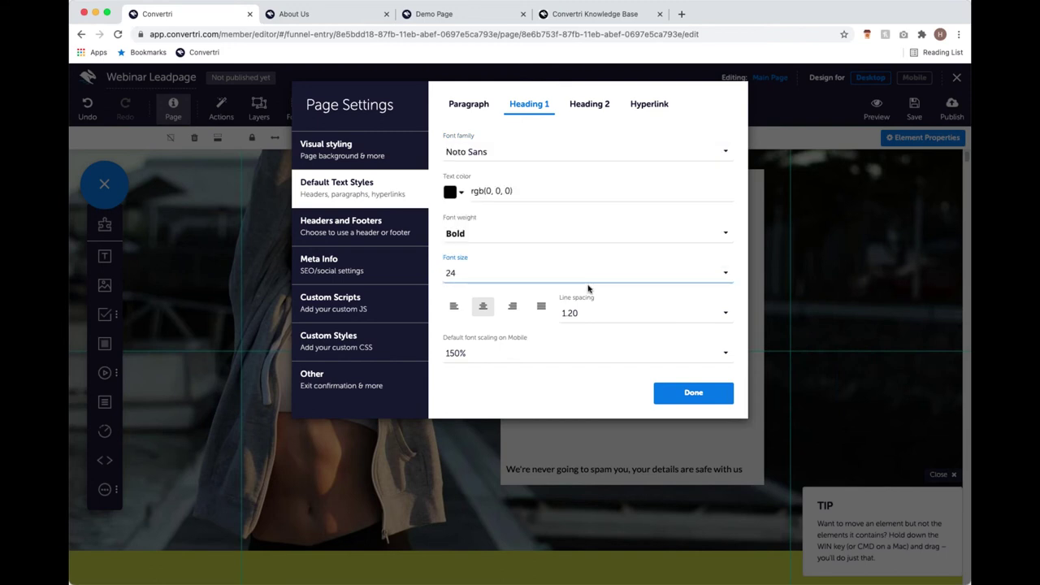
{"action": "left_click", "coordinate": [504, 354]}
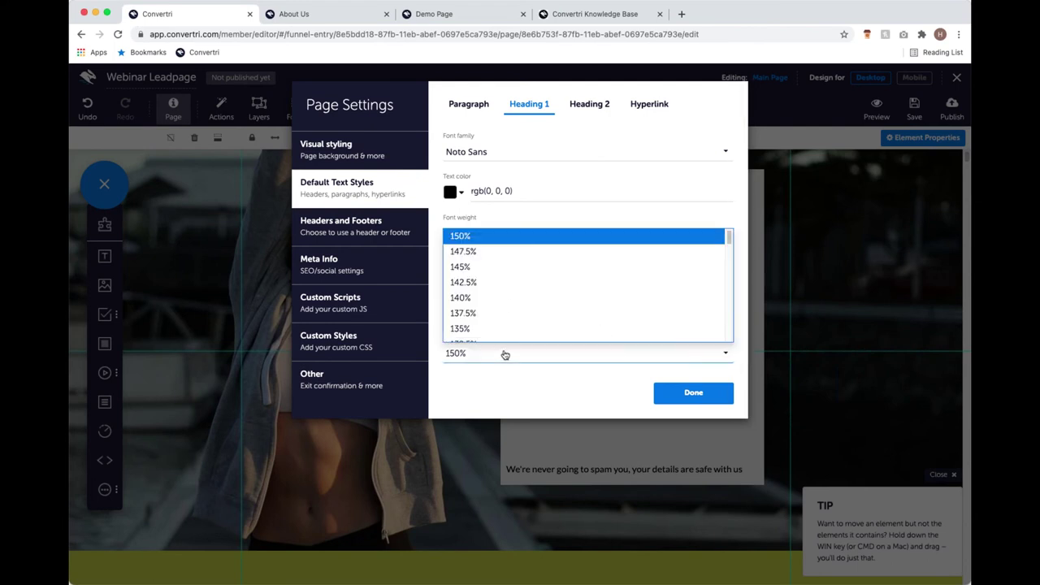
{"action": "left_click", "coordinate": [492, 297]}
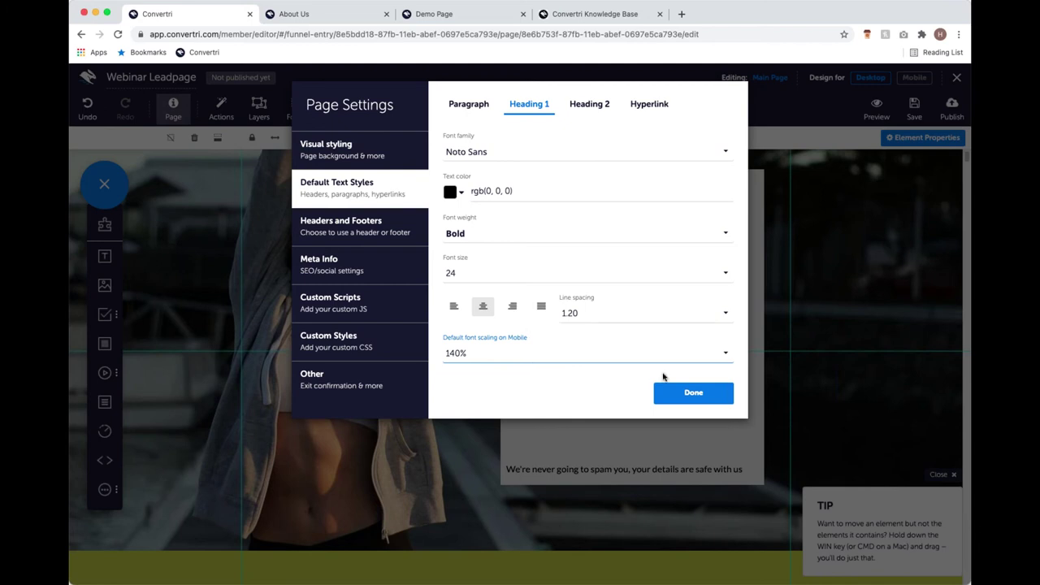
{"action": "left_click", "coordinate": [692, 393]}
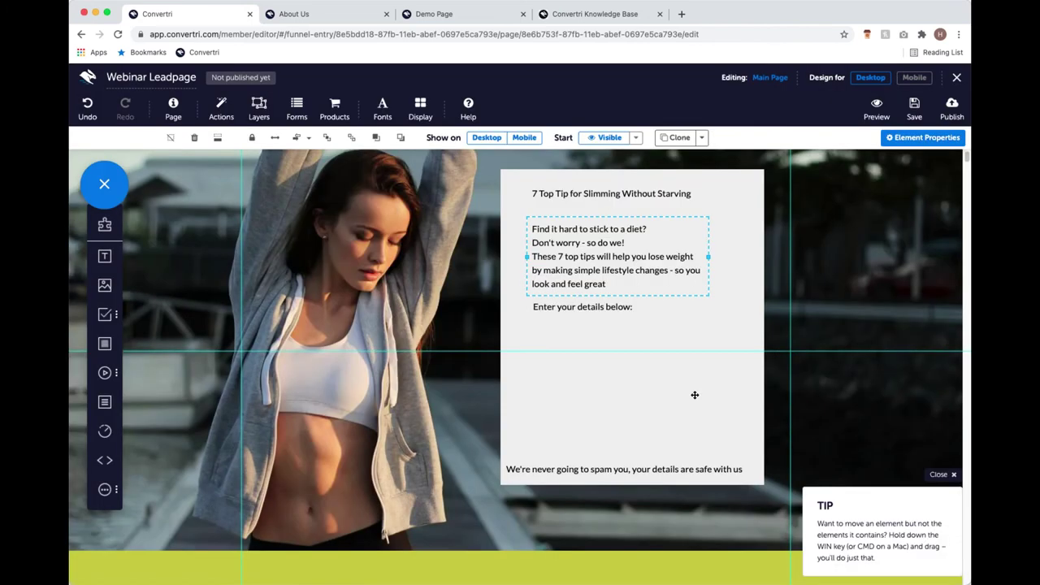
Make the heading '7 Top Tip for Slimming Without Starving' an H1 heading.
{"action": "left_click", "coordinate": [583, 257]}
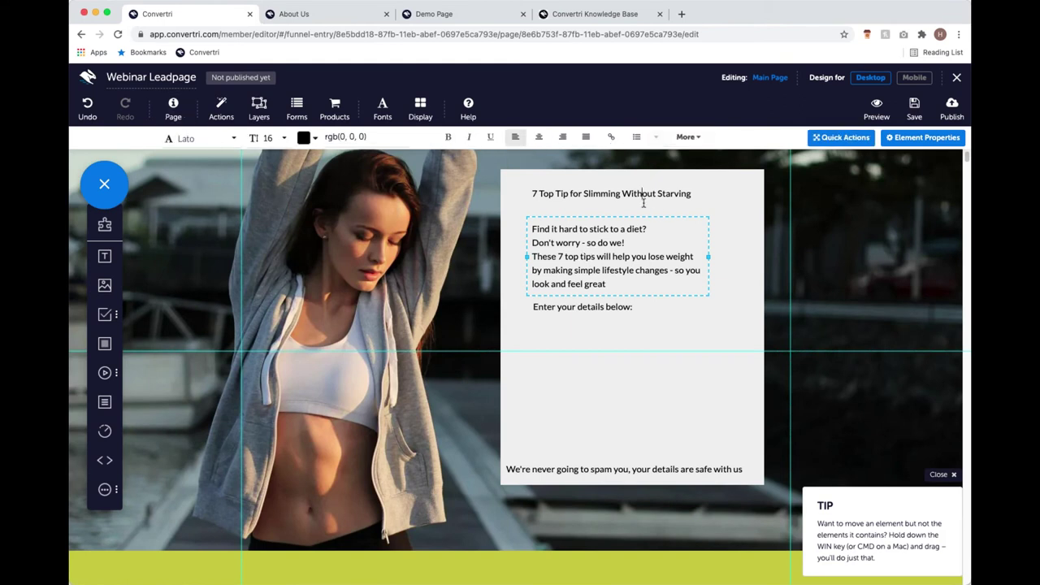
{"action": "scroll", "coordinate": [640, 297], "scroll_direction": "down", "scroll_amount": 1}
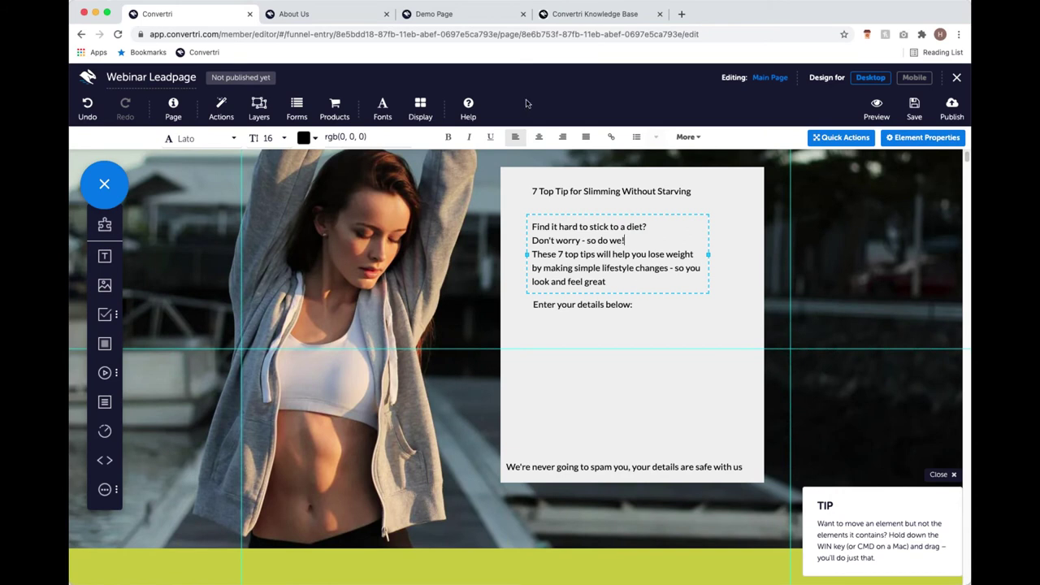
{"action": "left_click", "coordinate": [684, 189]}
{"action": "left_click", "coordinate": [684, 186]}
{"action": "left_click", "coordinate": [693, 192]}
{"action": "triple_click", "coordinate": [535, 199]}
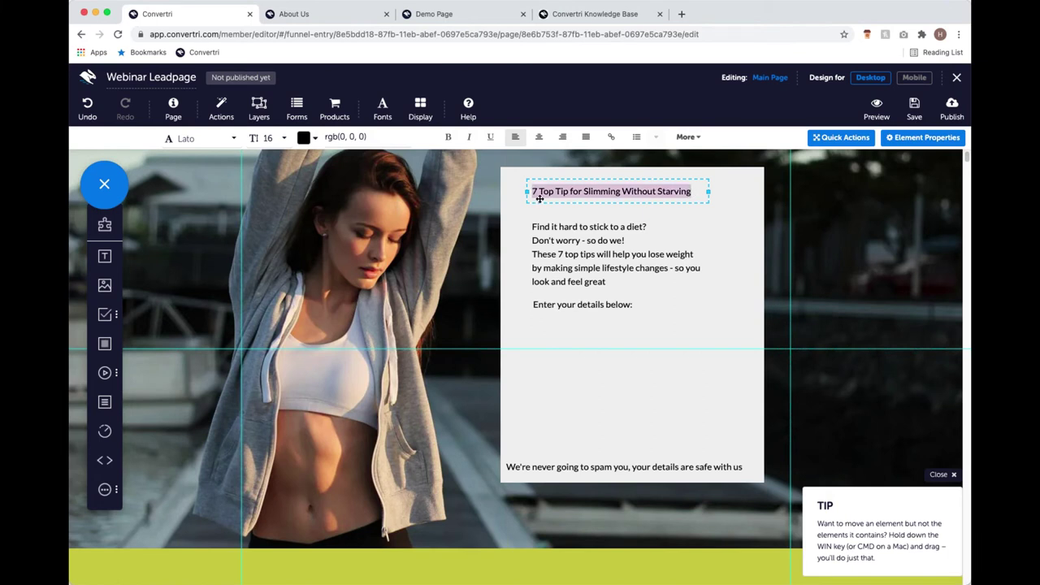
{"action": "left_click", "coordinate": [687, 136]}
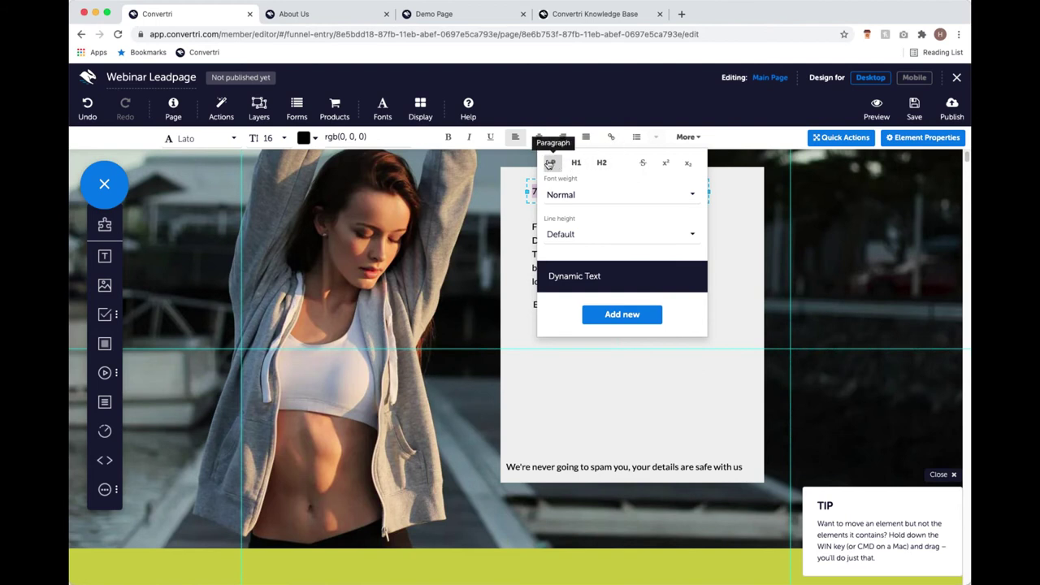
{"action": "left_click", "coordinate": [576, 163]}
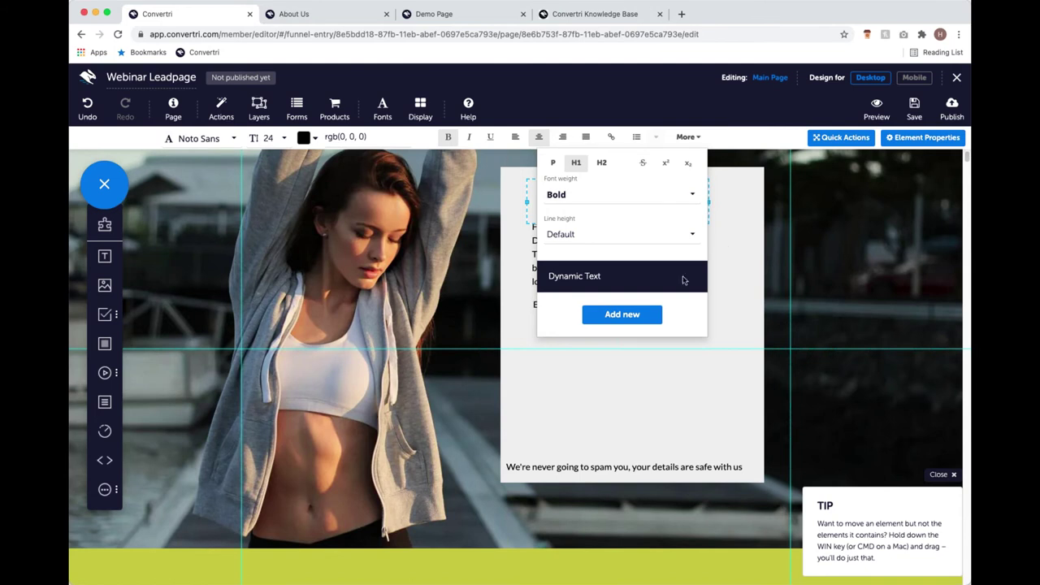
{"action": "left_click", "coordinate": [725, 245]}
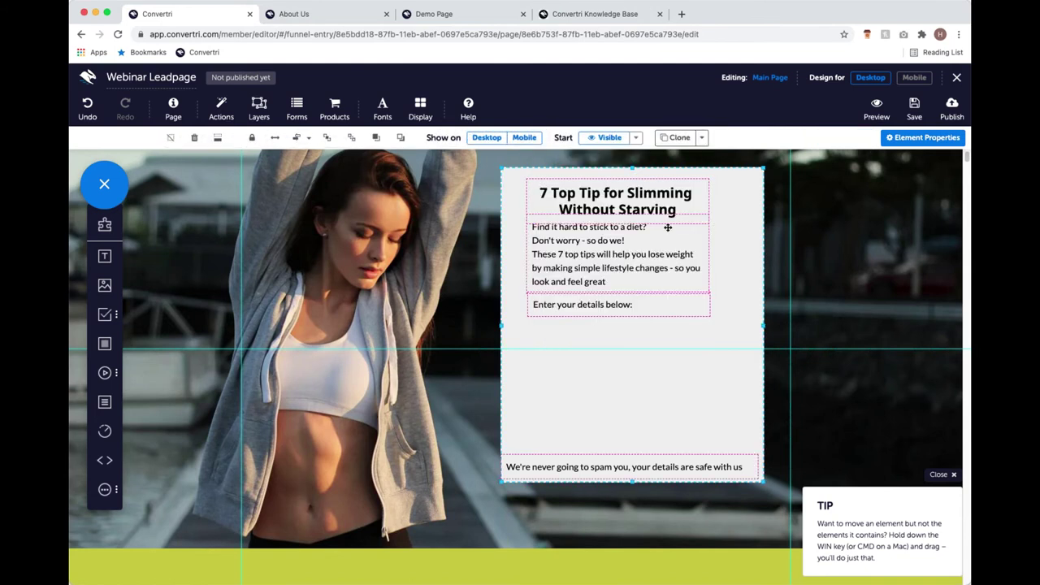
Widen the heading and paragraph boxes, and move the paragraph and 'Enter your details below' lower.
{"action": "left_click", "coordinate": [599, 243]}
{"action": "left_click", "coordinate": [603, 264]}
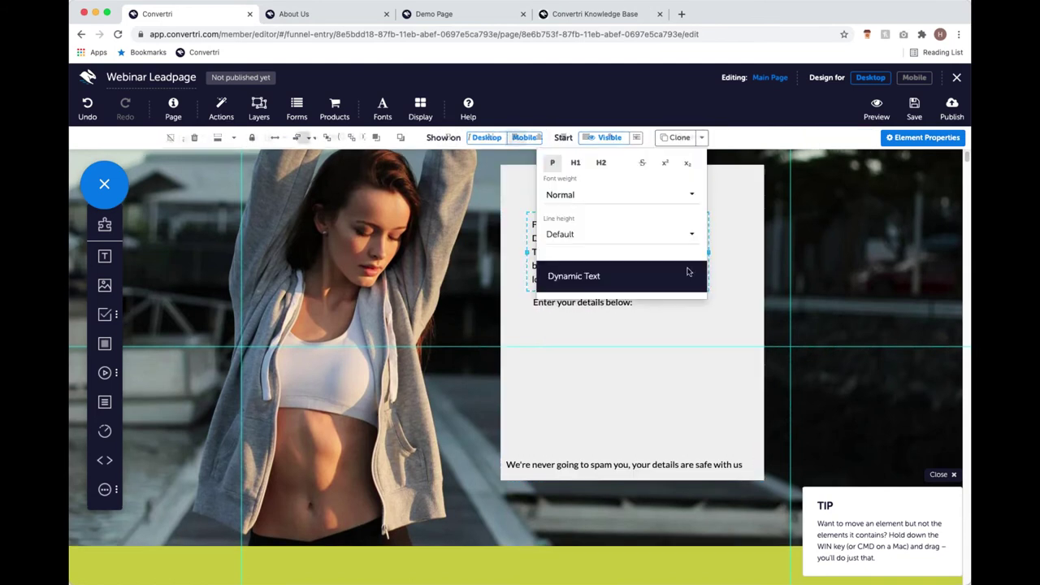
{"action": "left_click", "coordinate": [715, 240]}
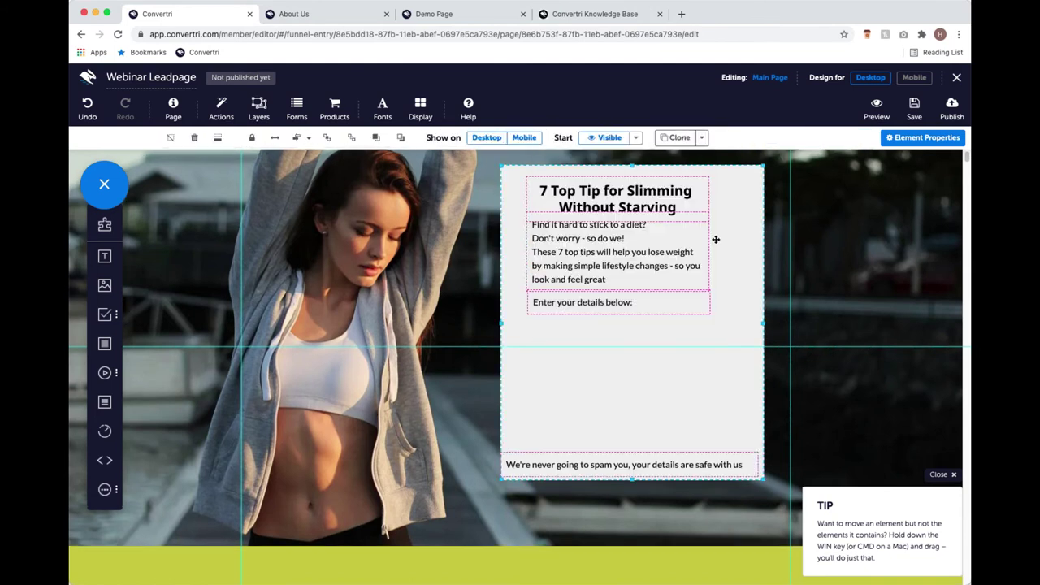
{"action": "left_click", "coordinate": [559, 207]}
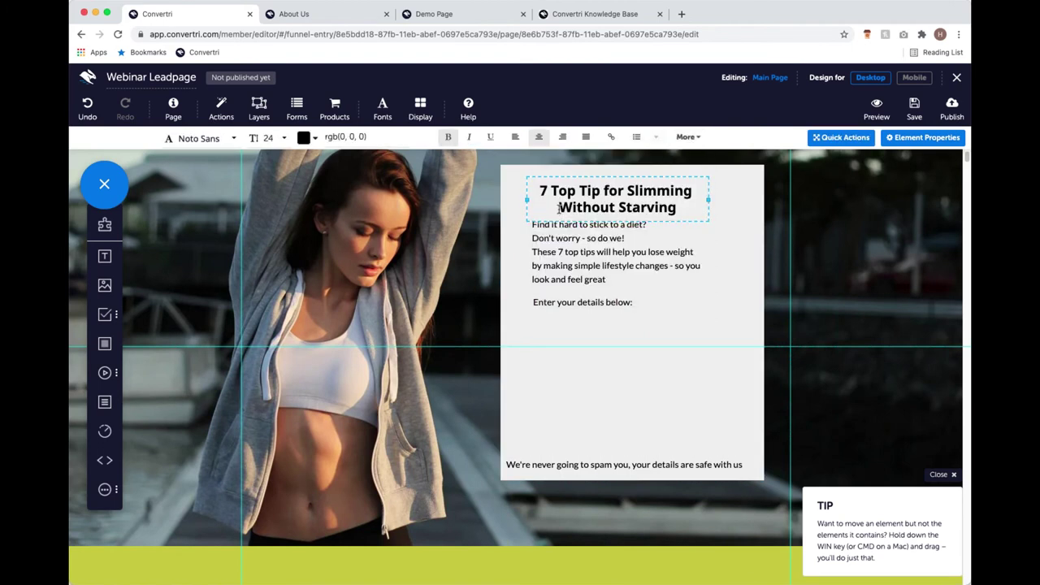
{"action": "left_click_drag", "start_coordinate": [528, 199], "coordinate": [510, 200]}
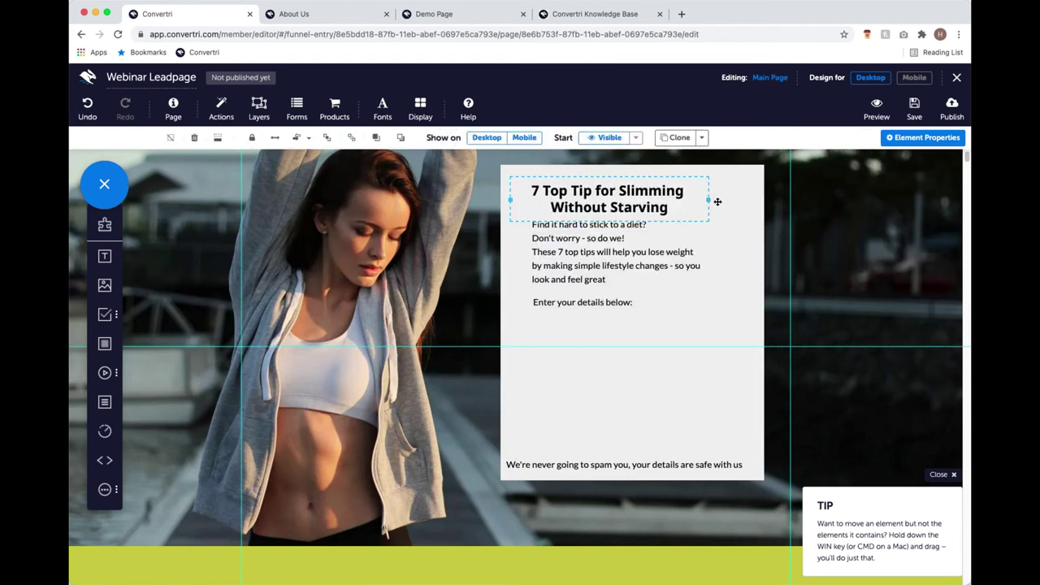
{"action": "left_click_drag", "start_coordinate": [708, 199], "coordinate": [752, 200]}
{"action": "left_click", "coordinate": [553, 241]}
{"action": "left_click_drag", "start_coordinate": [527, 252], "coordinate": [522, 252]}
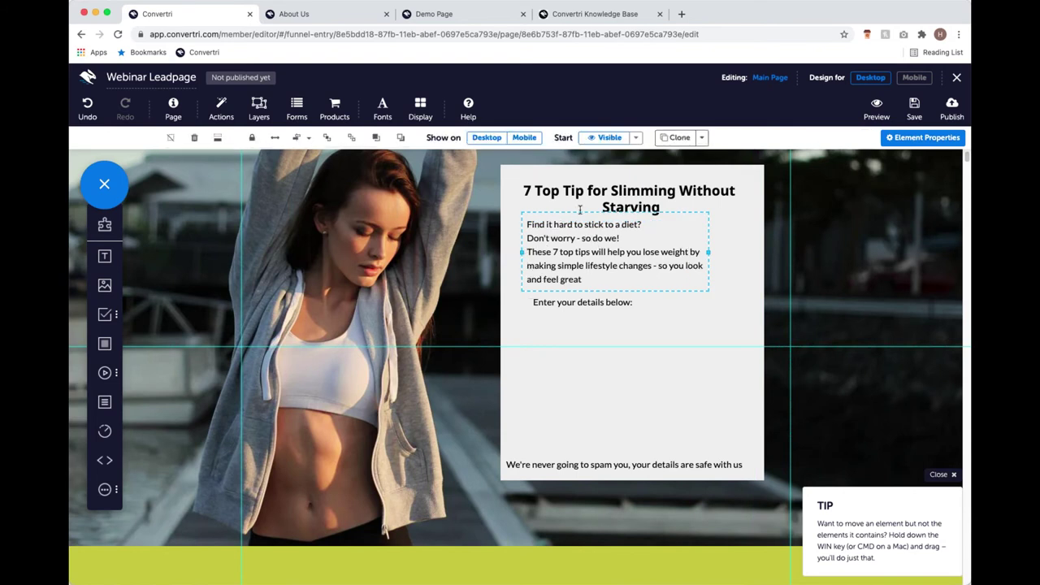
{"action": "left_click_drag", "start_coordinate": [580, 214], "coordinate": [578, 232]}
{"action": "left_click", "coordinate": [586, 298]}
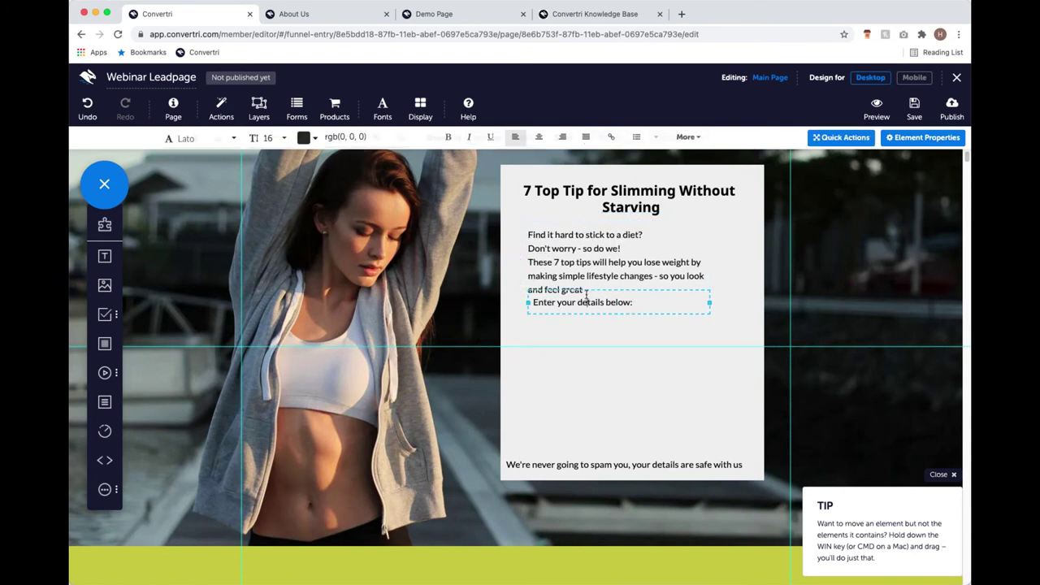
{"action": "left_click_drag", "start_coordinate": [585, 298], "coordinate": [601, 325]}
Add First Name, Email and Submit form elements to the panel beneath 'Enter your details below'.
{"action": "left_click", "coordinate": [626, 359]}
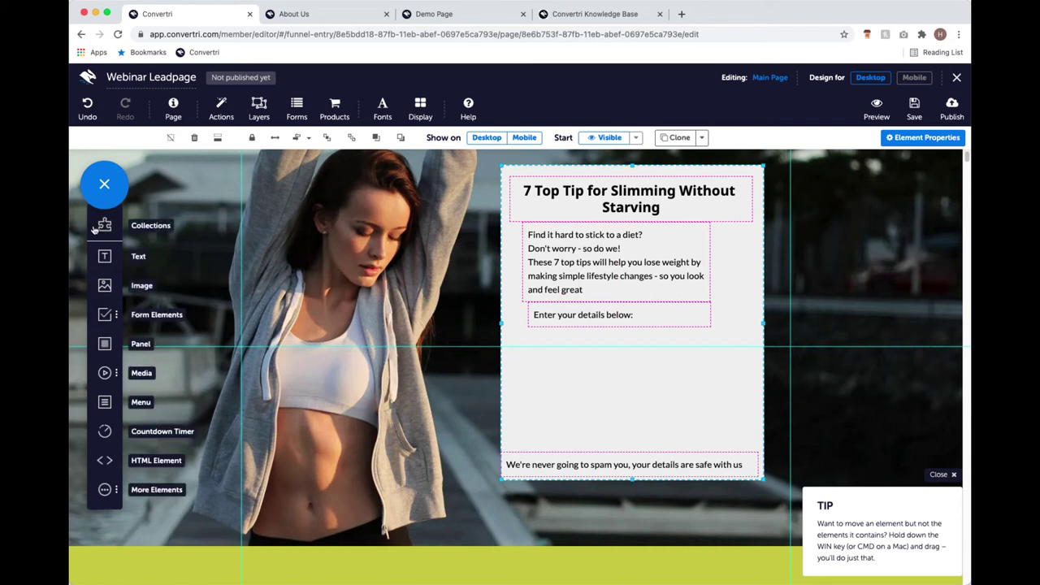
{"action": "left_click", "coordinate": [107, 316]}
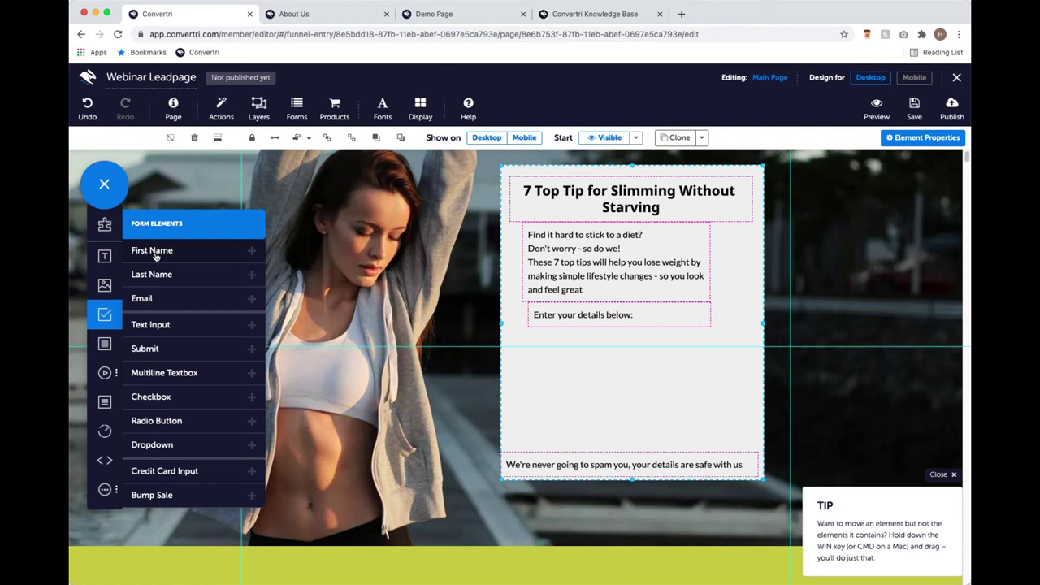
{"action": "left_click_drag", "start_coordinate": [154, 253], "coordinate": [537, 346]}
{"action": "left_click_drag", "start_coordinate": [185, 302], "coordinate": [578, 382]}
{"action": "left_click_drag", "start_coordinate": [245, 354], "coordinate": [619, 421]}
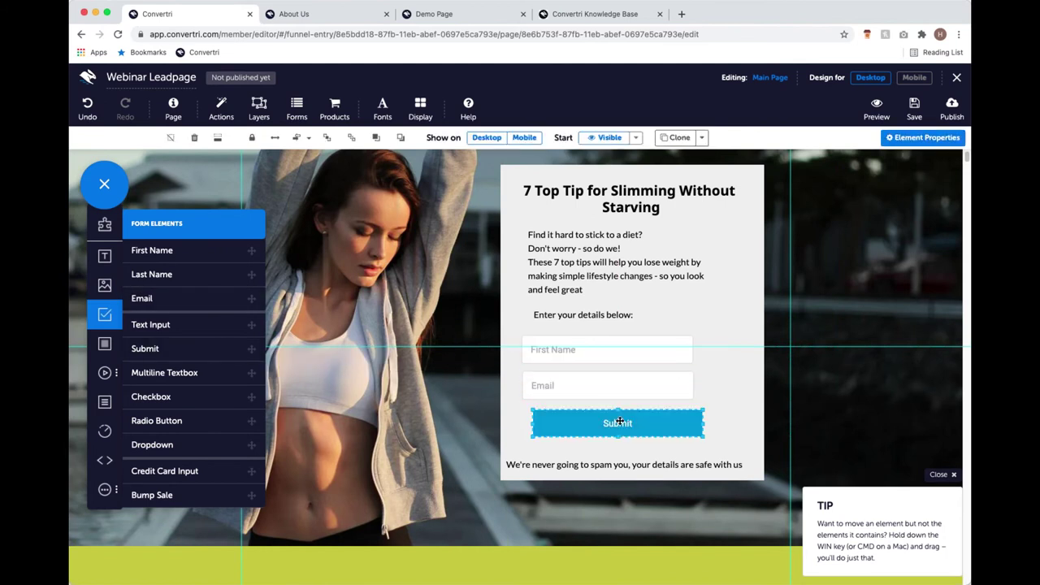
Select both the First Name and Email fields together and show their element properties.
{"action": "left_click", "coordinate": [104, 197]}
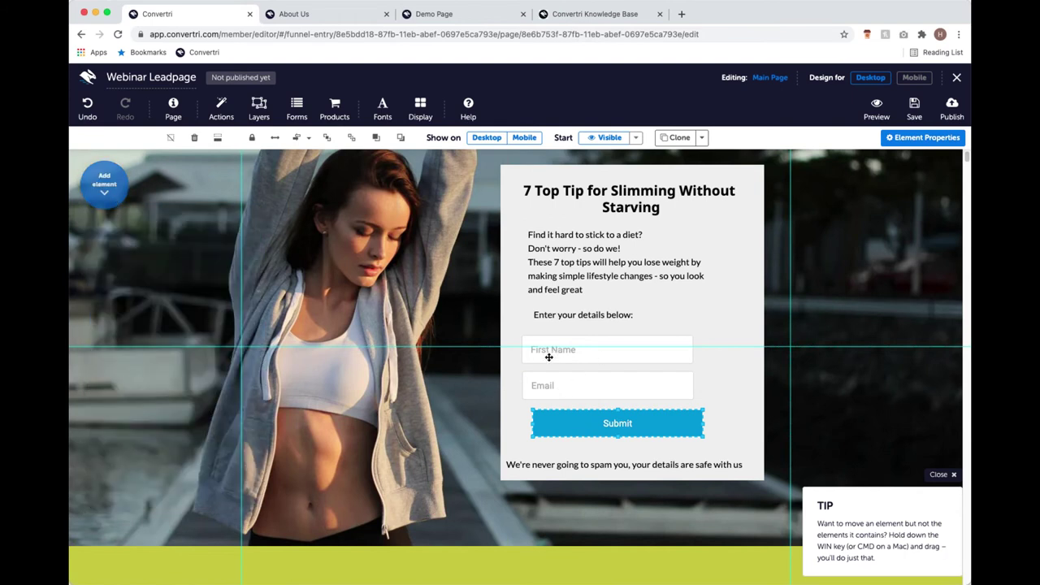
{"action": "left_click", "coordinate": [561, 382]}
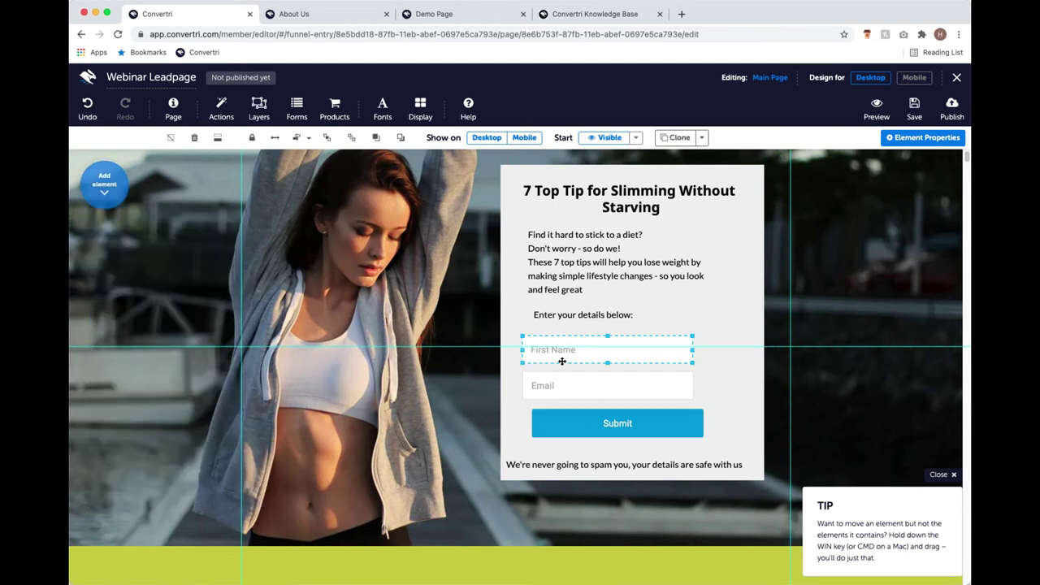
{"action": "left_click", "coordinate": [562, 355]}
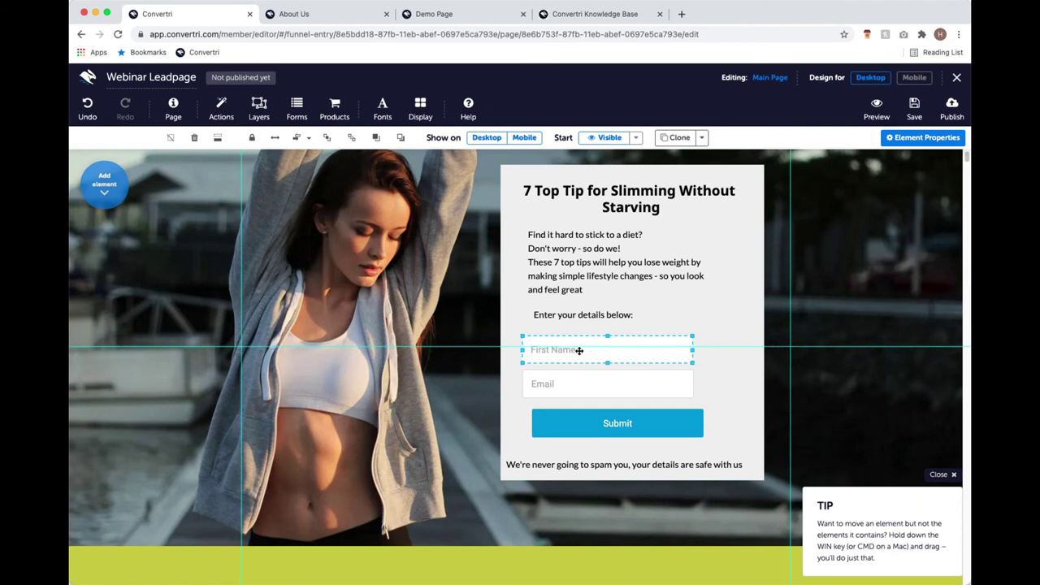
{"action": "left_click", "coordinate": [589, 299]}
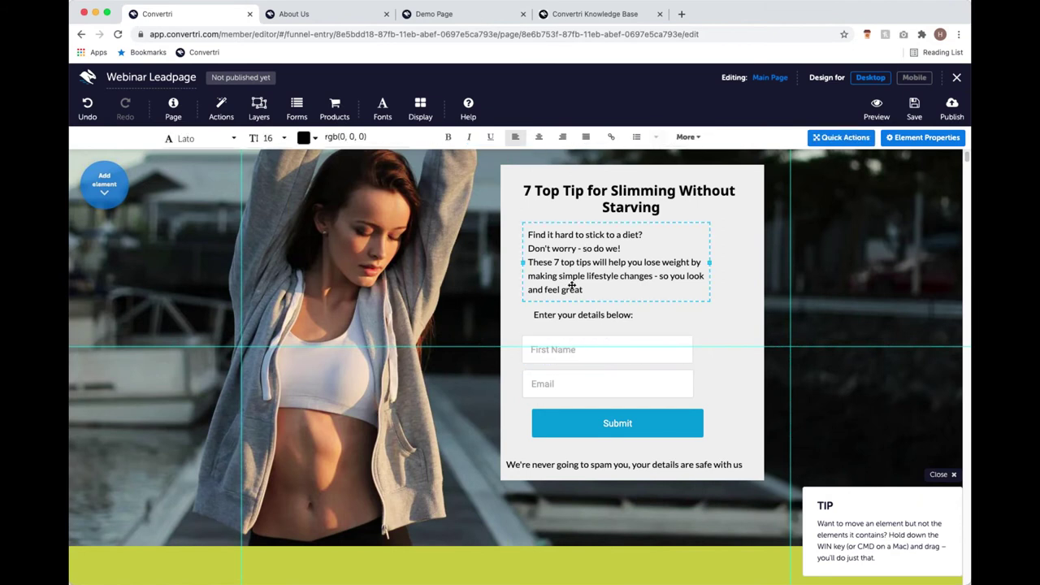
{"action": "left_click", "coordinate": [579, 349]}
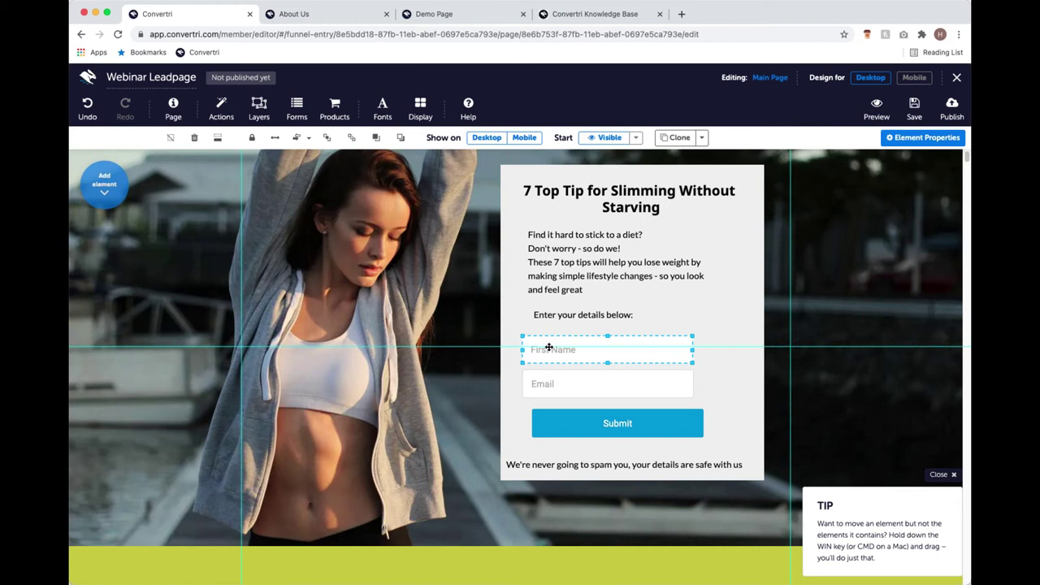
{"action": "left_click", "coordinate": [576, 384], "text": "shift"}
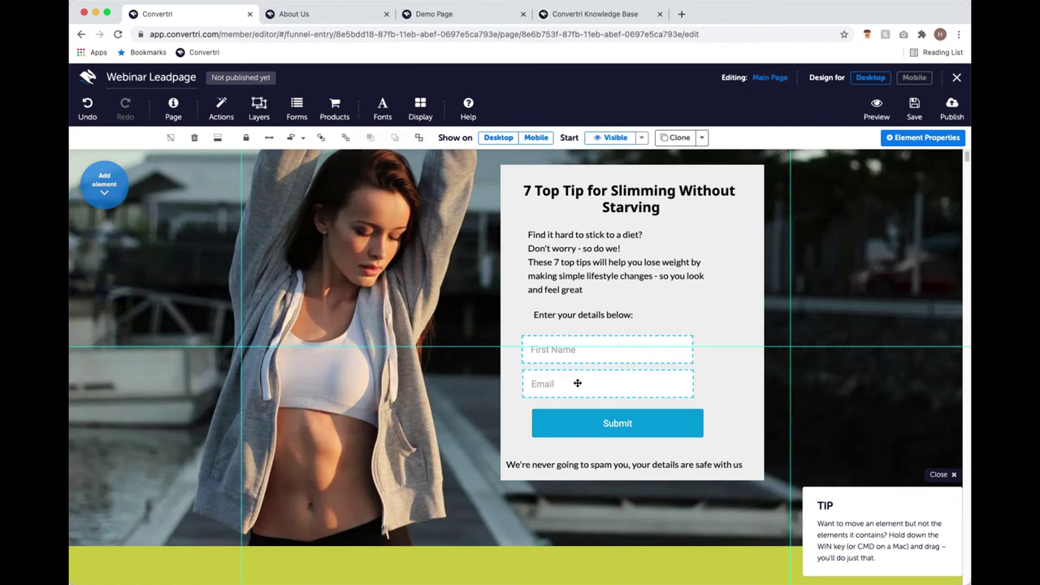
{"action": "left_click", "coordinate": [910, 141]}
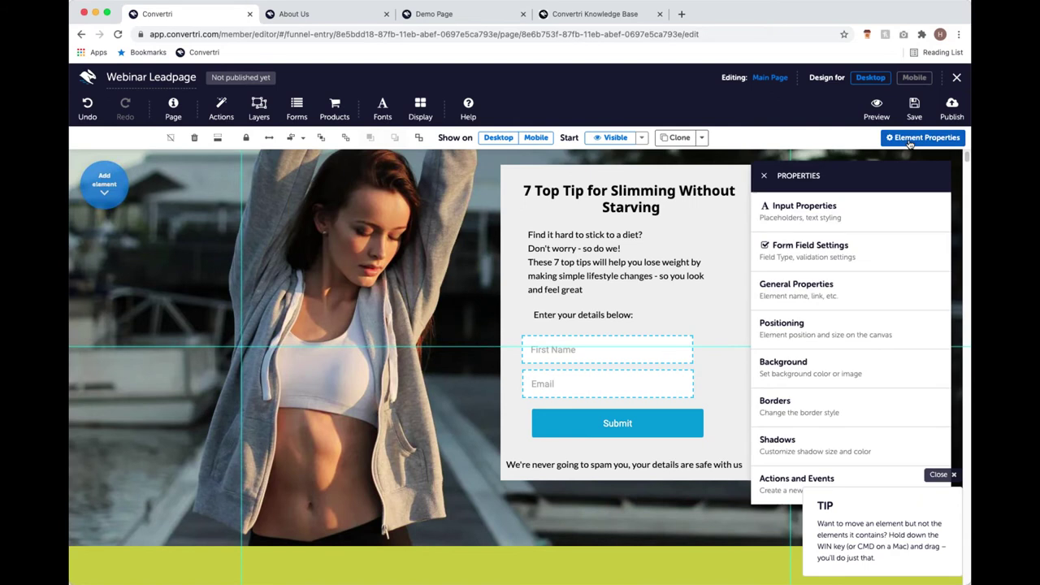
Set the font family of the First Name and Email fields to Lato.
{"action": "left_click", "coordinate": [850, 213]}
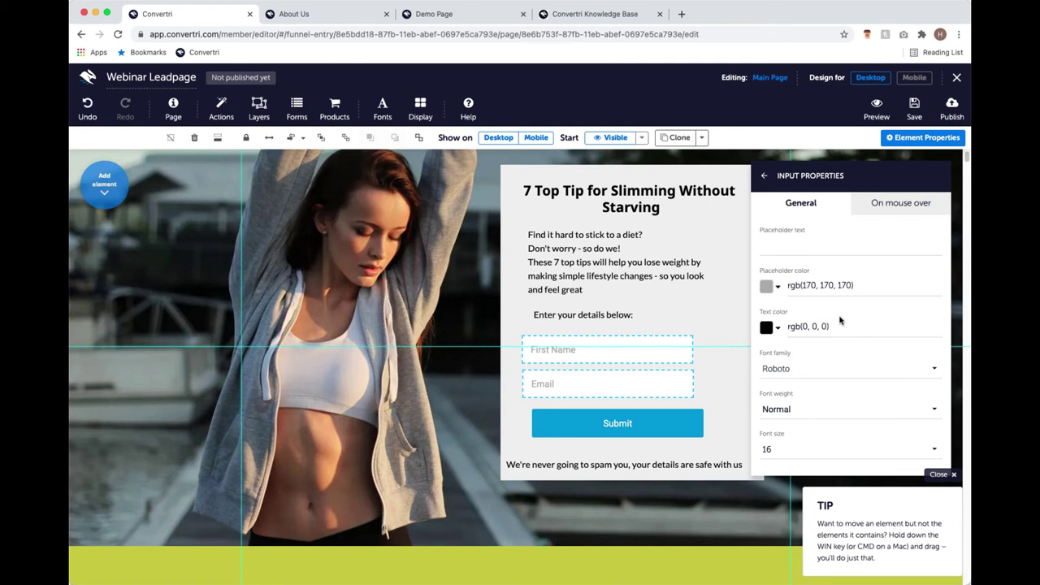
{"action": "left_click", "coordinate": [818, 363]}
{"action": "left_click", "coordinate": [818, 363]}
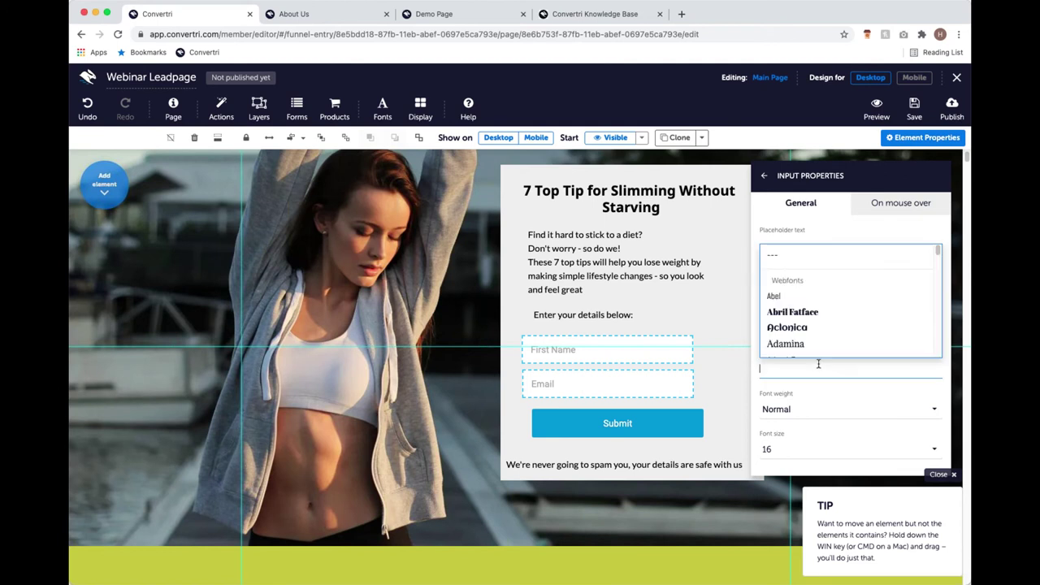
{"action": "type", "text": "lato"}
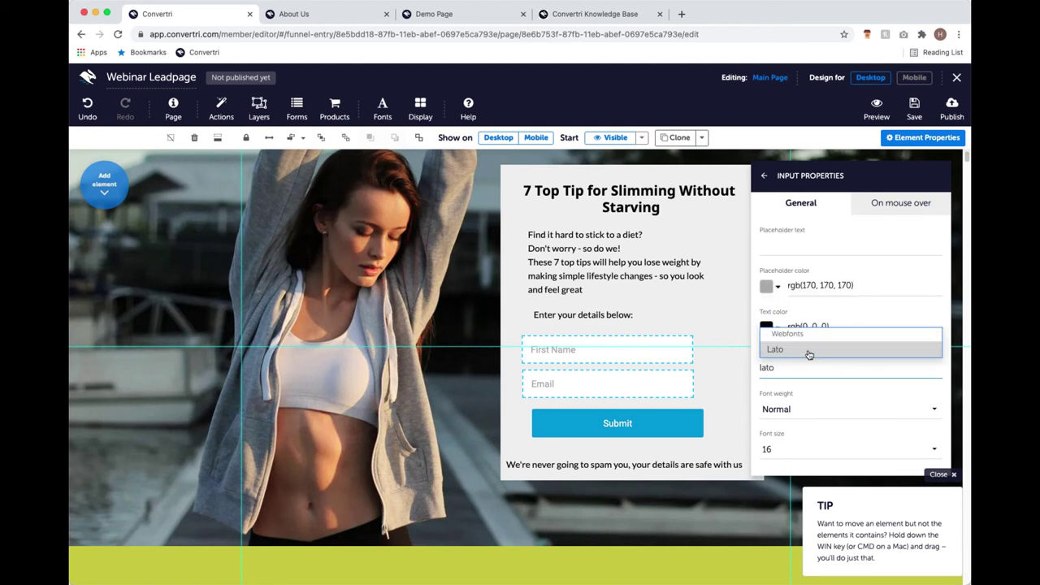
{"action": "left_click", "coordinate": [810, 352]}
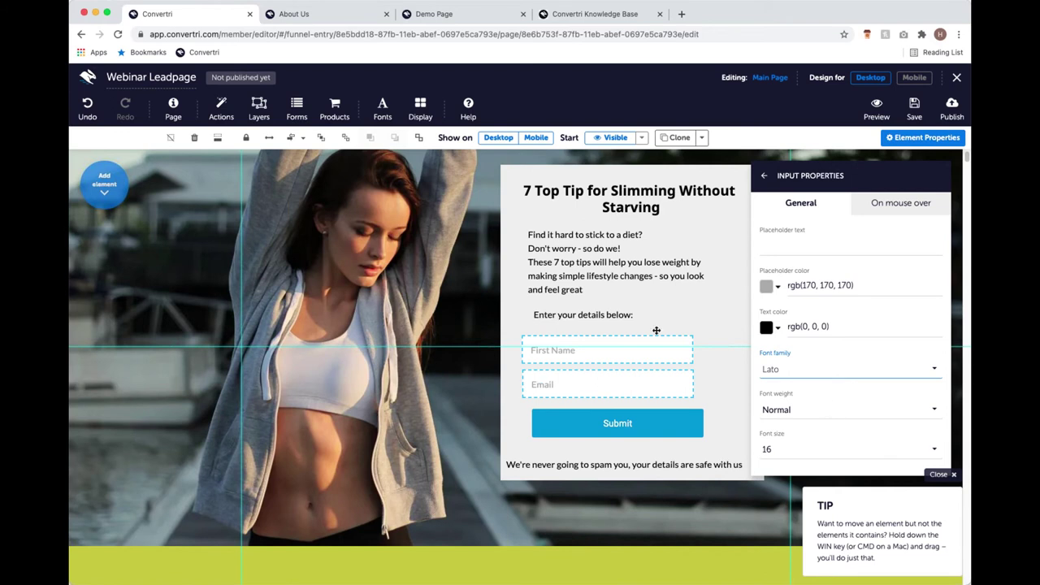
Give the Submit button the Noto Sans font at text size 20.
{"action": "left_click", "coordinate": [676, 428]}
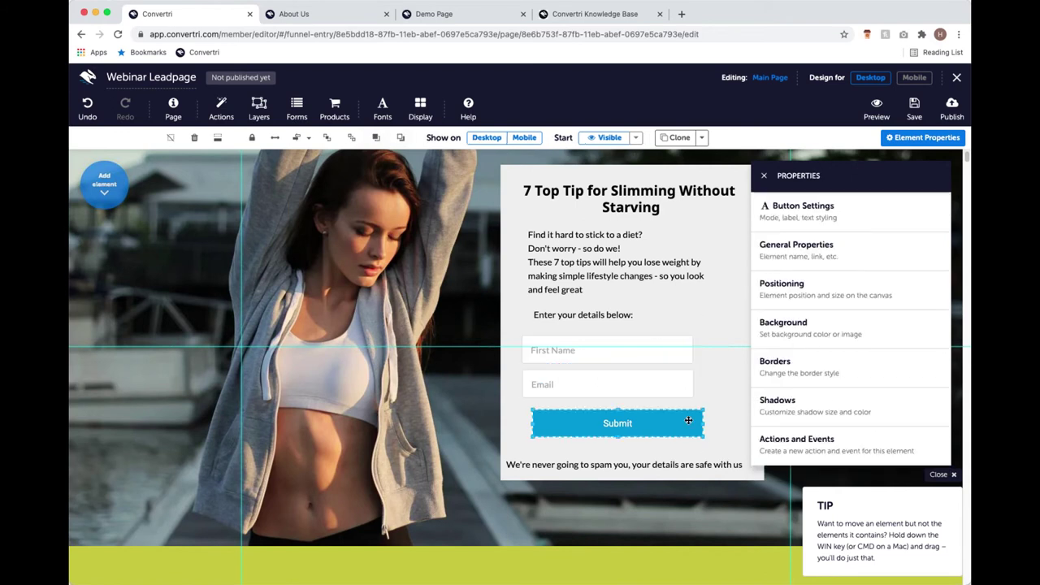
{"action": "left_click", "coordinate": [891, 218]}
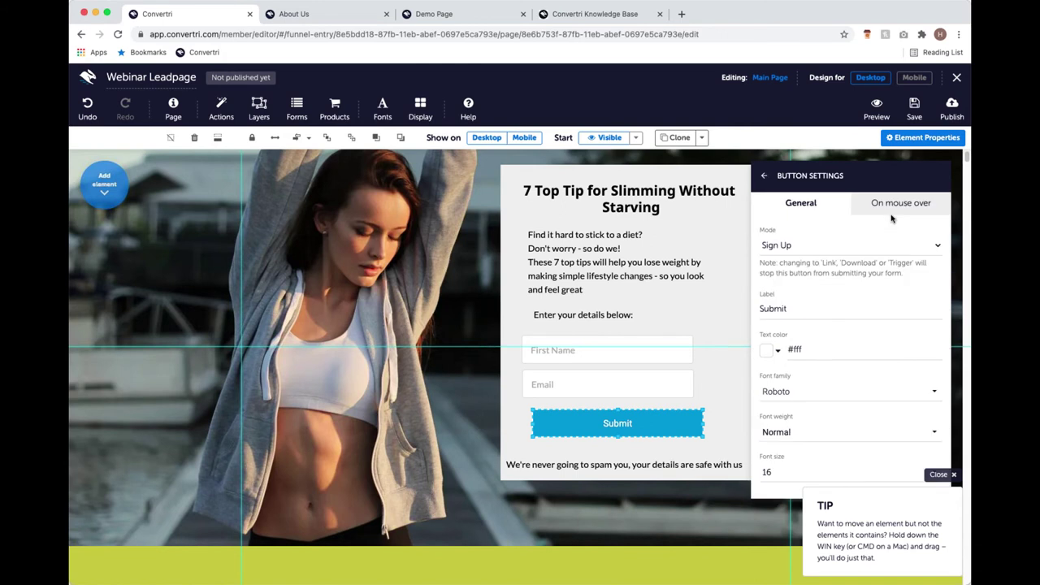
{"action": "left_click", "coordinate": [853, 391]}
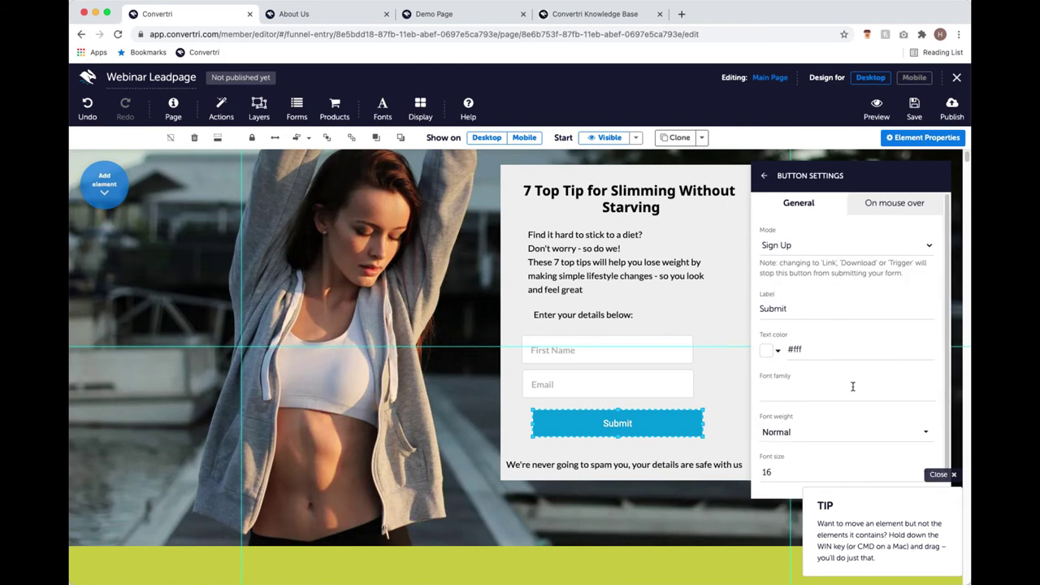
{"action": "type", "text": "noto"}
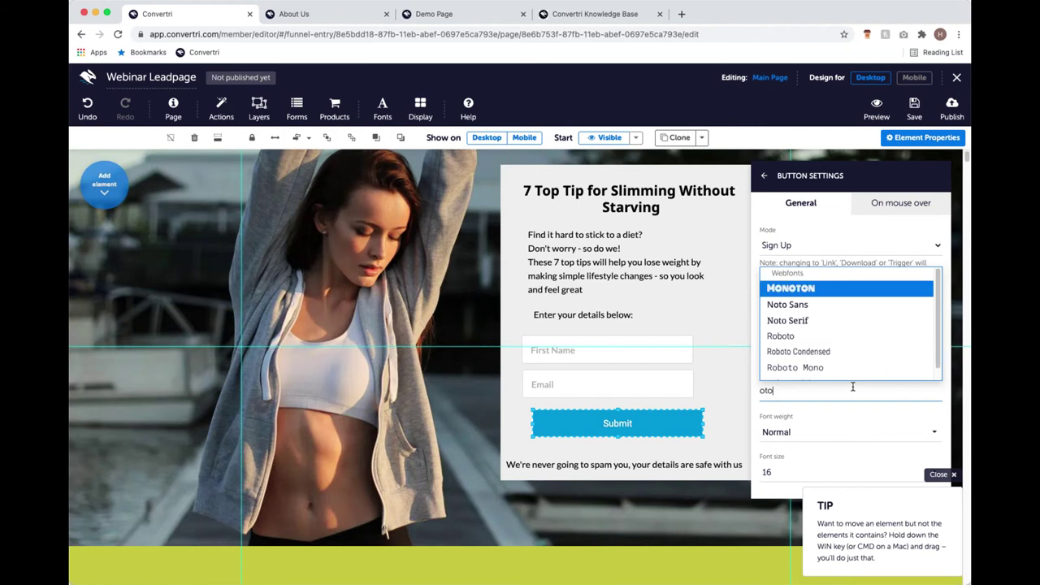
{"action": "left_click", "coordinate": [846, 307]}
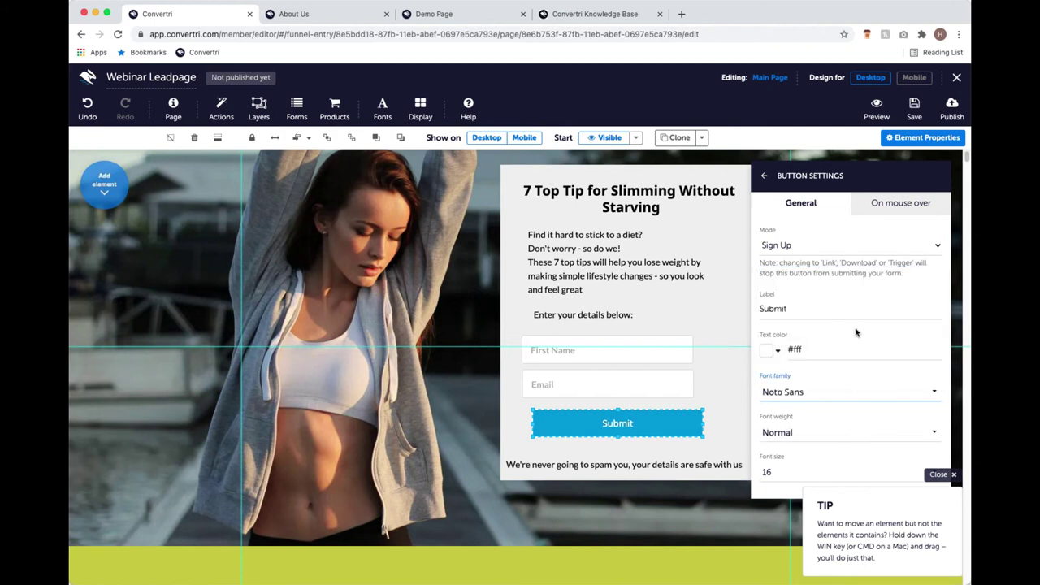
{"action": "left_click", "coordinate": [802, 472]}
{"action": "scroll", "coordinate": [796, 443], "scroll_direction": "down", "scroll_amount": 2}
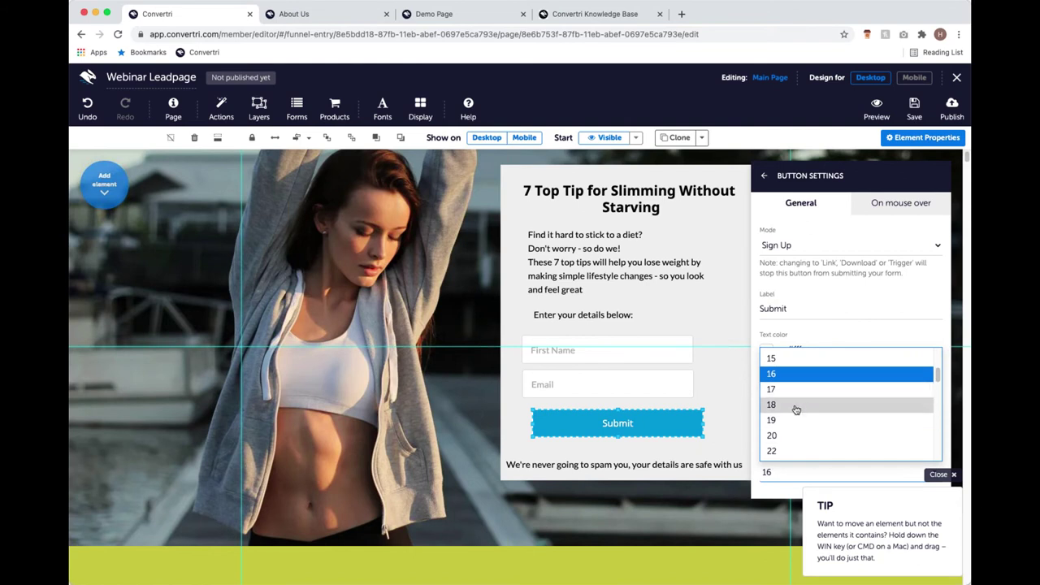
{"action": "left_click", "coordinate": [798, 437]}
Change the button label from Submit to 'Download Now' and close the properties panel.
{"action": "left_click_drag", "start_coordinate": [806, 309], "coordinate": [757, 311]}
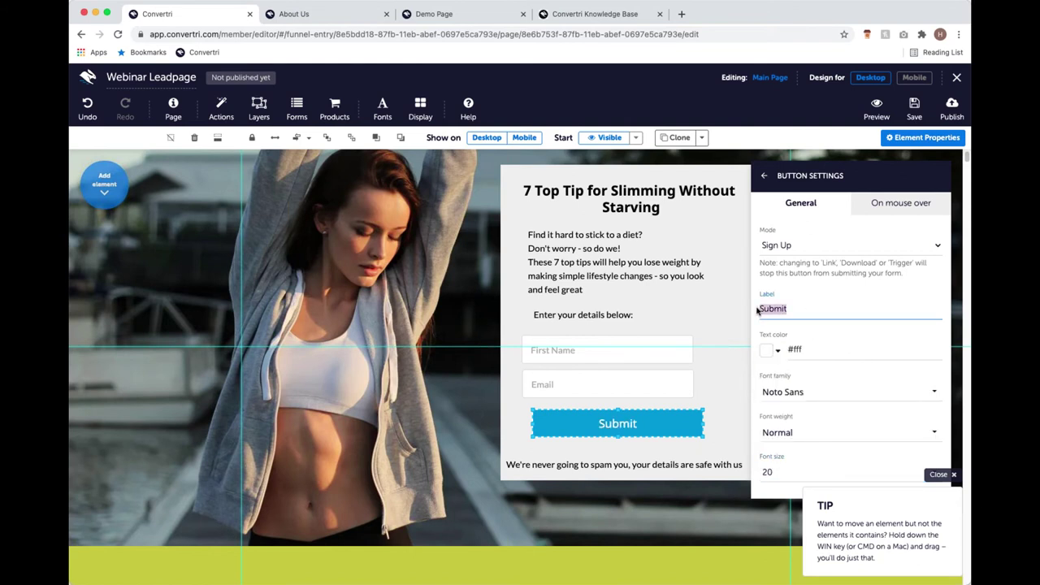
{"action": "type", "text": "Downloa"}
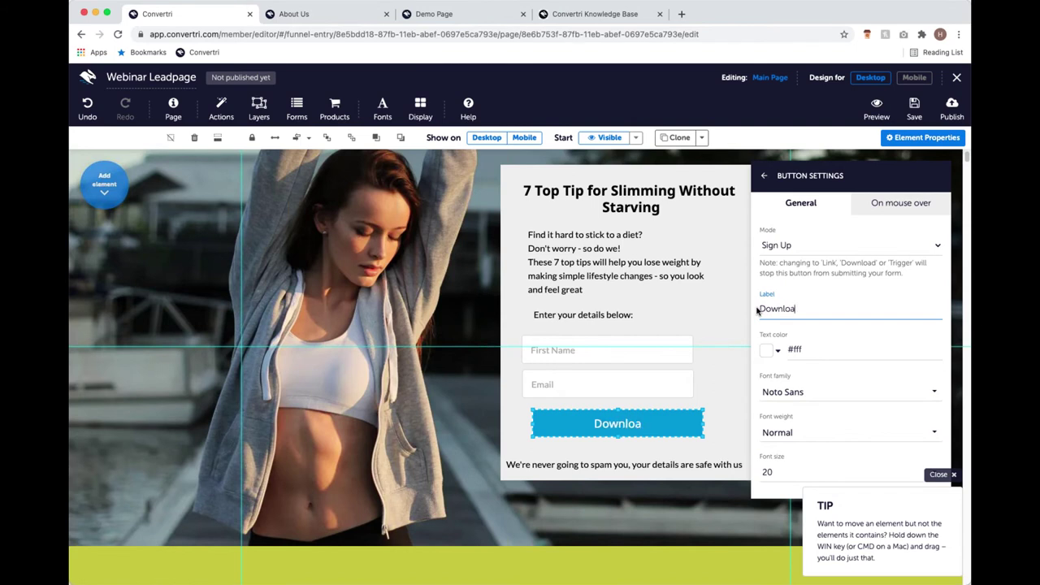
{"action": "type", "text": "dNow"}
{"action": "key", "text": "BackSpace"}
{"action": "key", "text": "BackSpace"}
{"action": "key", "text": "BackSpace"}
{"action": "type", "text": "Now"}
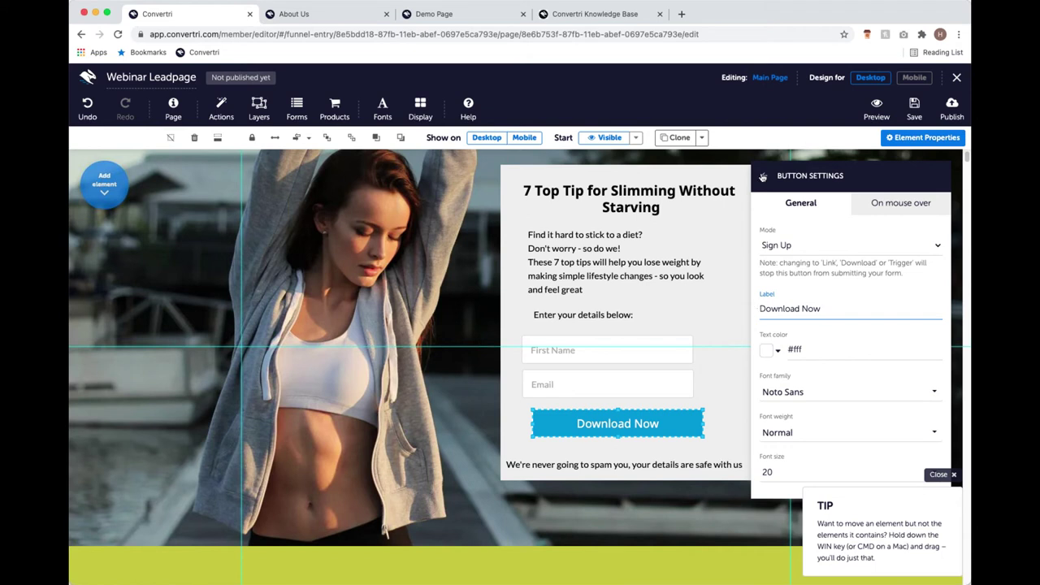
{"action": "left_click", "coordinate": [764, 176]}
{"action": "left_click", "coordinate": [764, 177]}
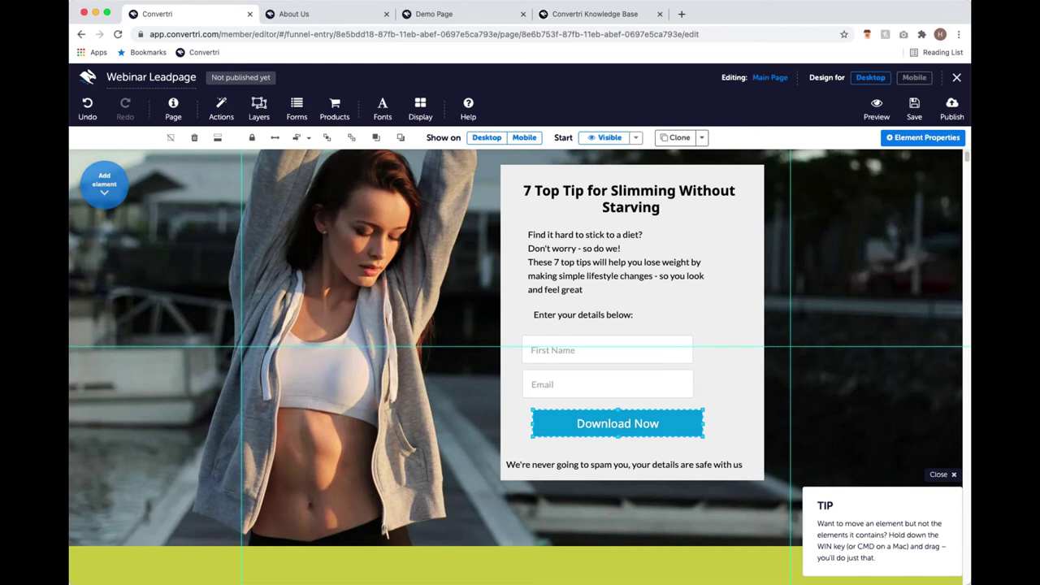
Select the grey form box holding the heading, paragraph, fields and Download Now button.
{"action": "scroll", "coordinate": [516, 388], "scroll_direction": "up", "scroll_amount": 1}
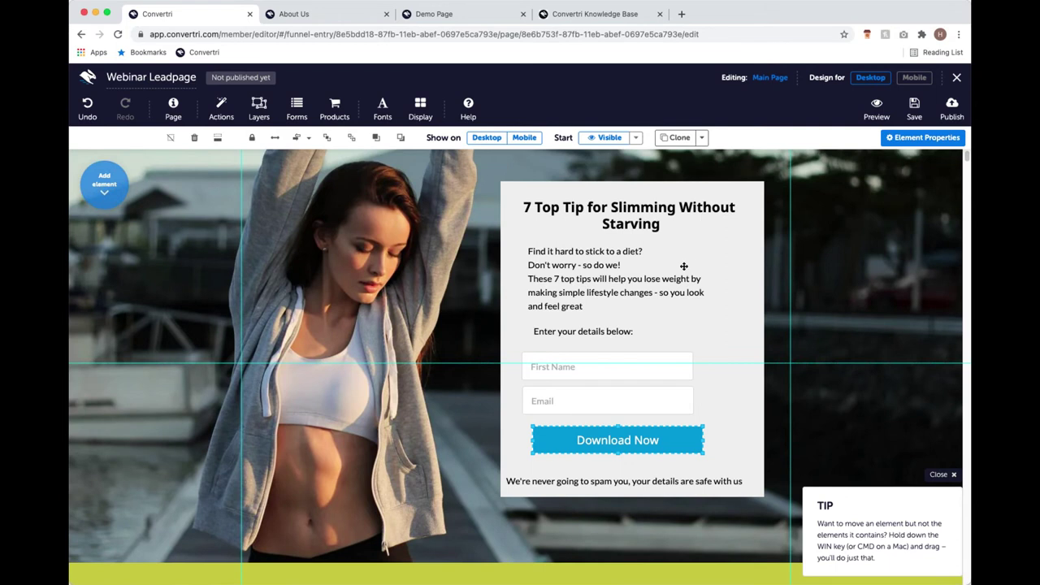
{"action": "left_click", "coordinate": [747, 279]}
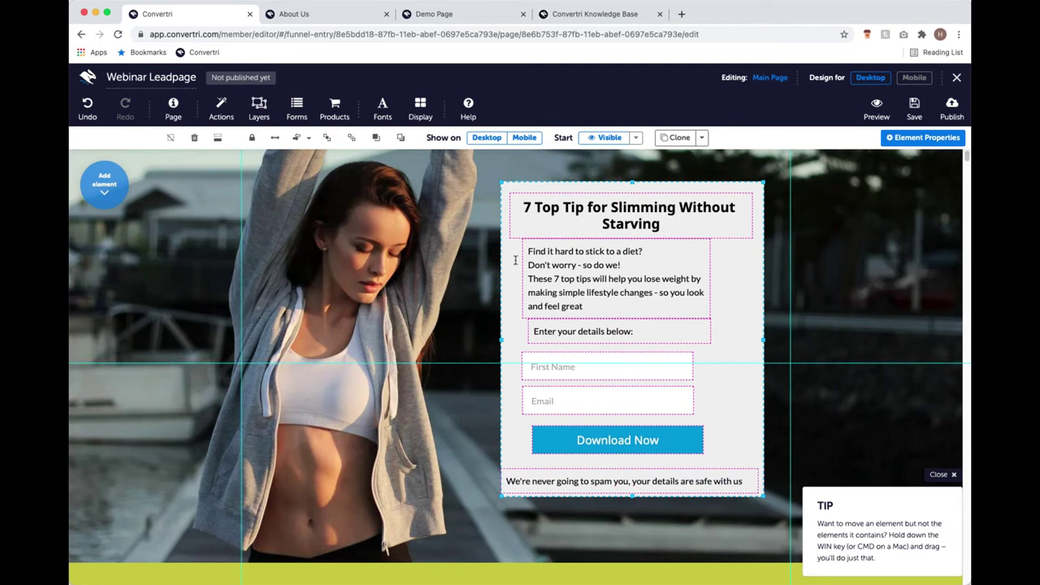
{"action": "scroll", "coordinate": [435, 287], "scroll_direction": "up", "scroll_amount": 2}
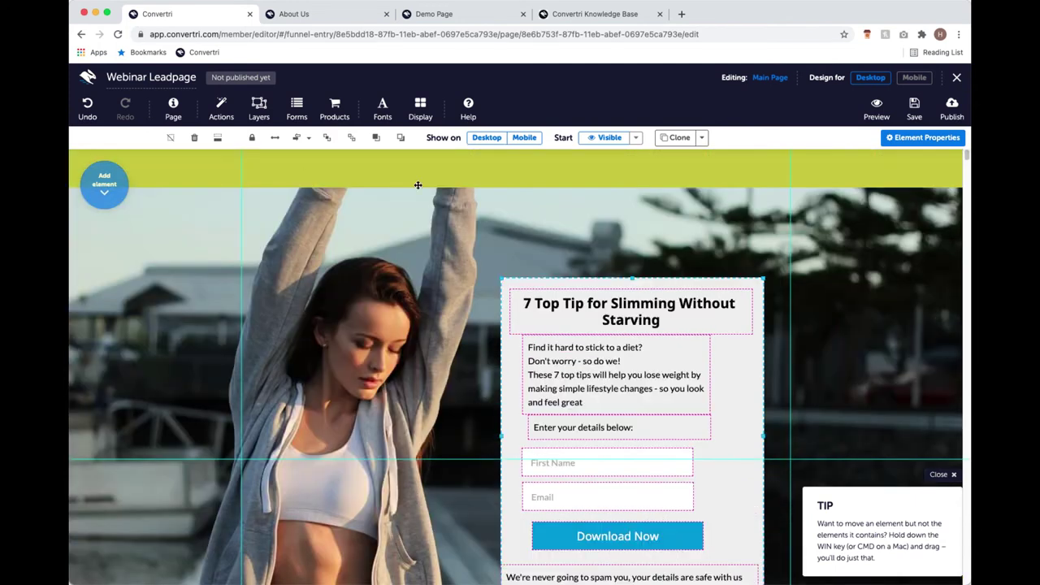
{"action": "scroll", "coordinate": [496, 289], "scroll_direction": "down", "scroll_amount": 2}
{"action": "scroll", "coordinate": [589, 369], "scroll_direction": "down", "scroll_amount": 1}
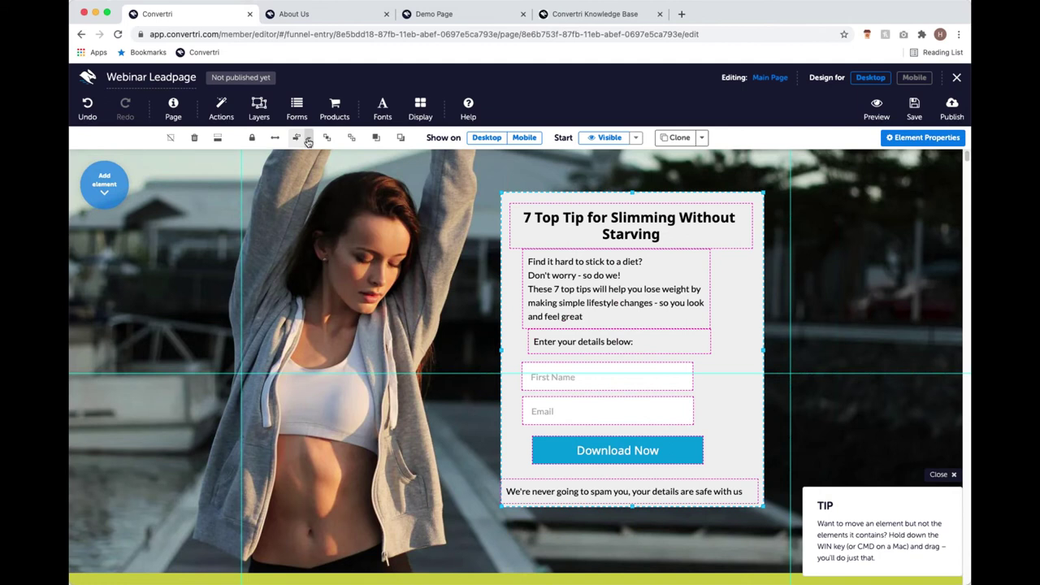
Centre-align the form box contents and distribute the prompt, fields and button vertically.
{"action": "left_click", "coordinate": [308, 140]}
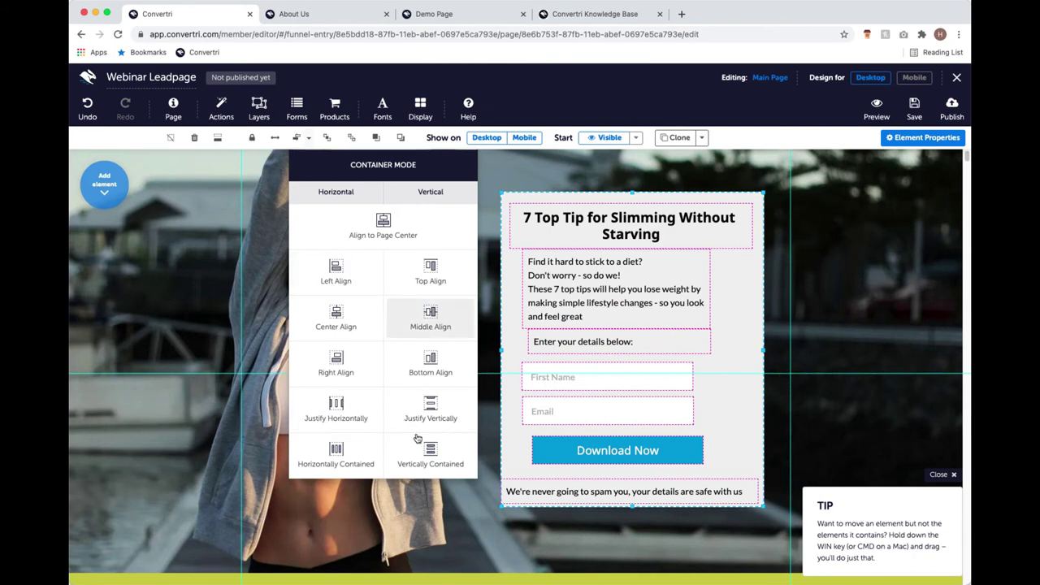
{"action": "left_click", "coordinate": [338, 314]}
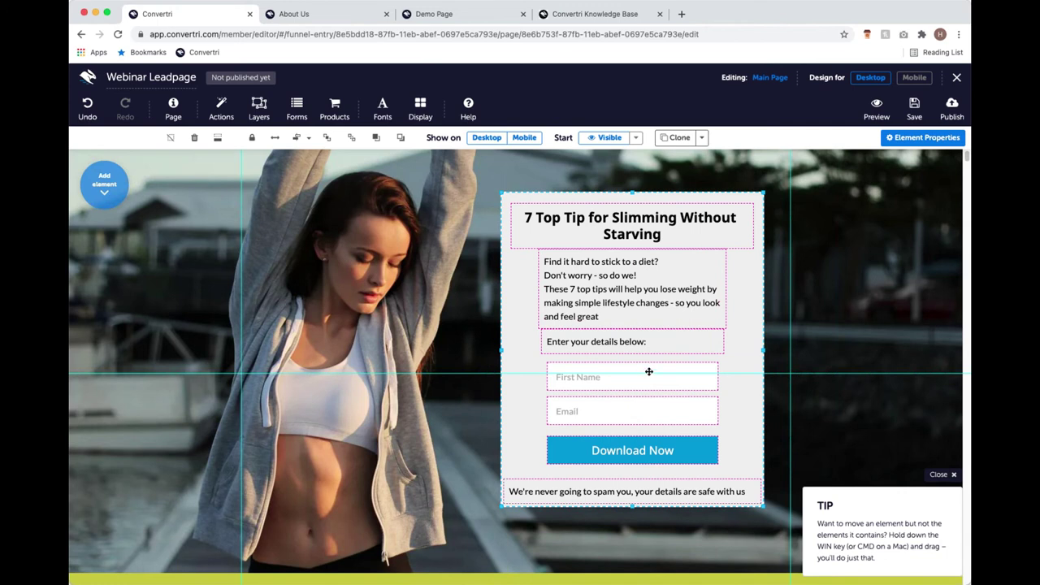
{"action": "left_click", "coordinate": [649, 342]}
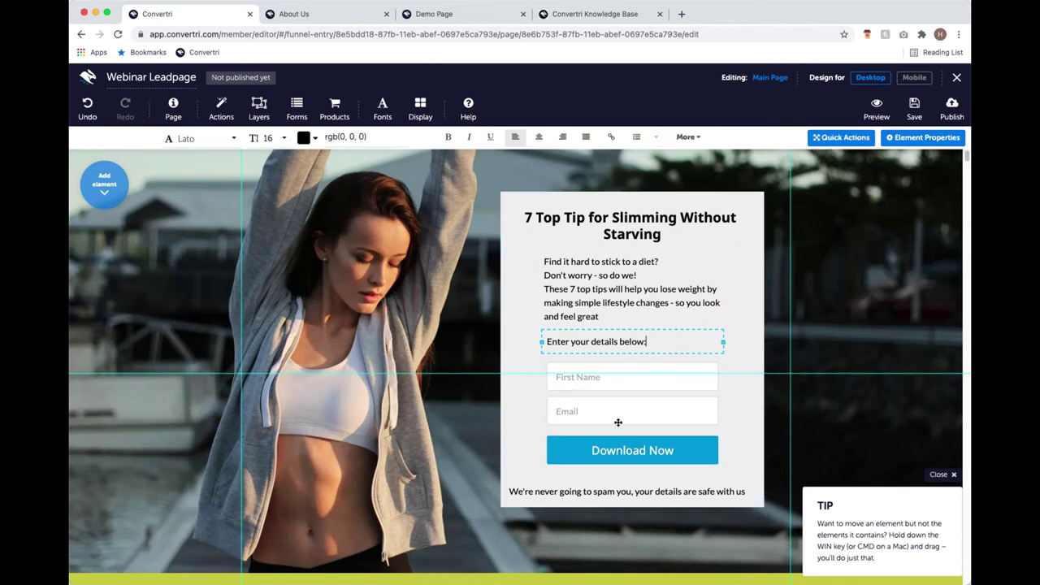
{"action": "left_click", "coordinate": [622, 381]}
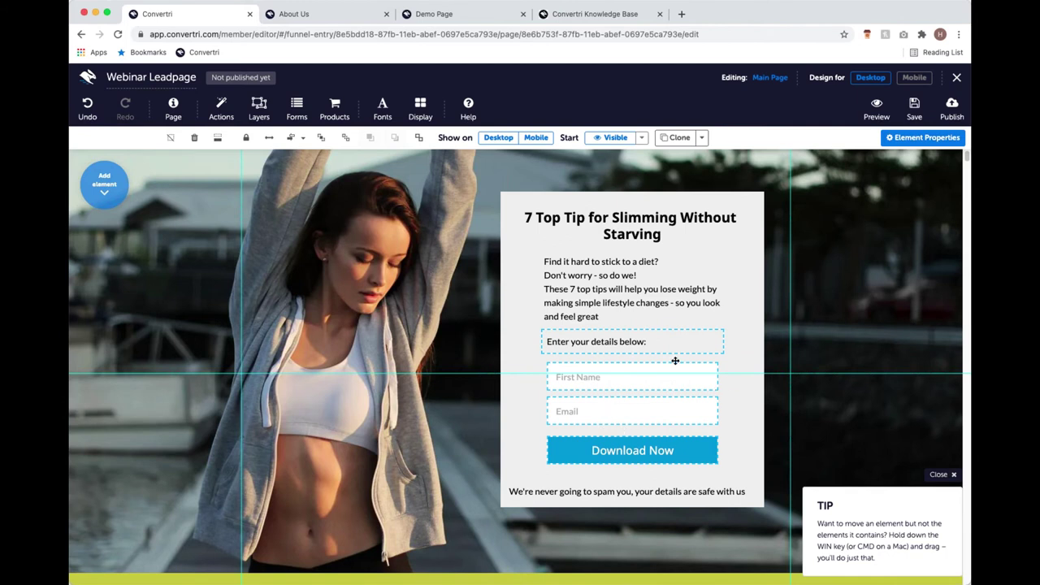
{"action": "left_click", "coordinate": [303, 140]}
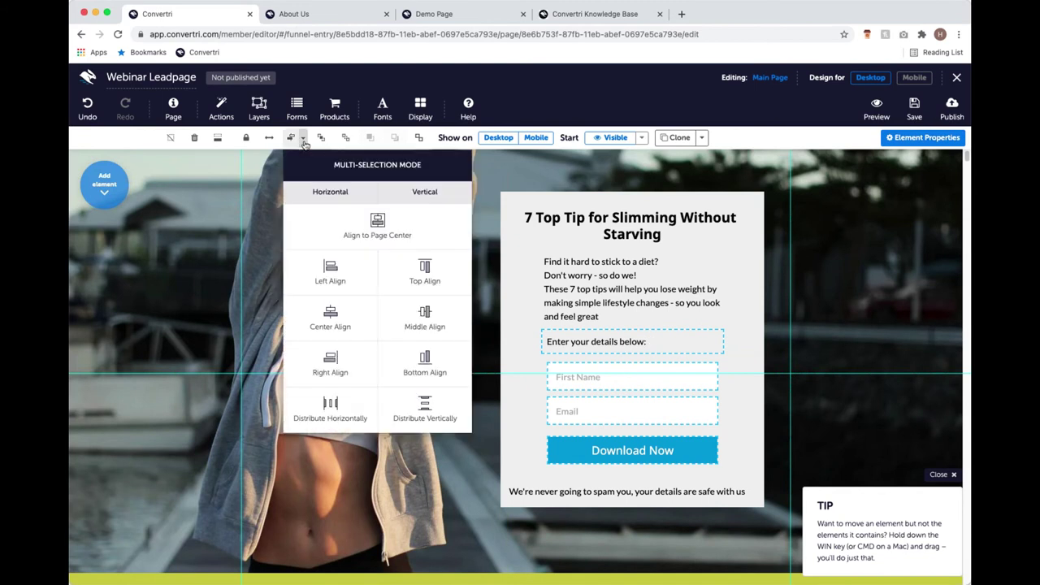
{"action": "left_click", "coordinate": [434, 405]}
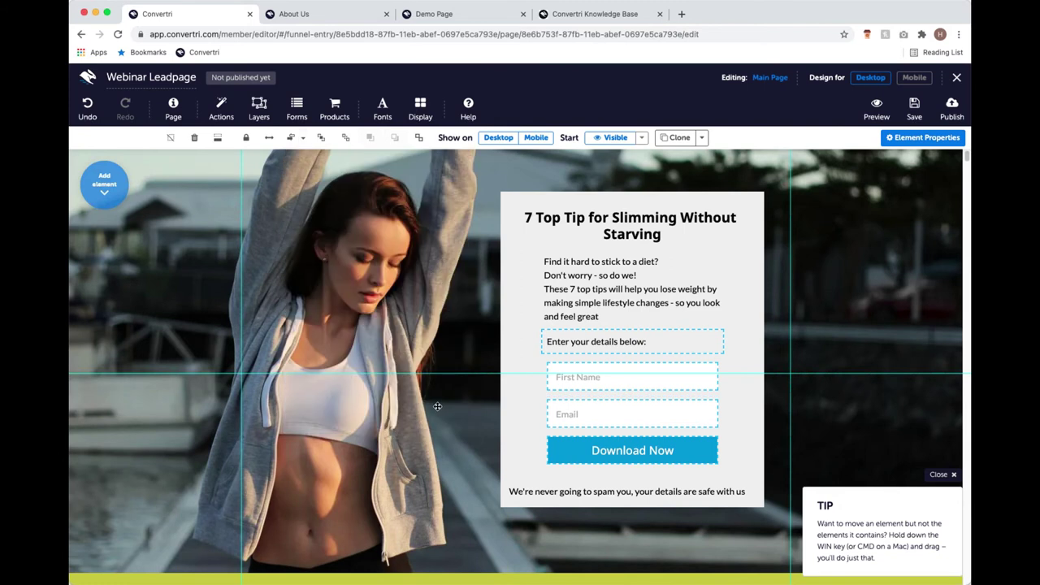
{"action": "left_click", "coordinate": [732, 399]}
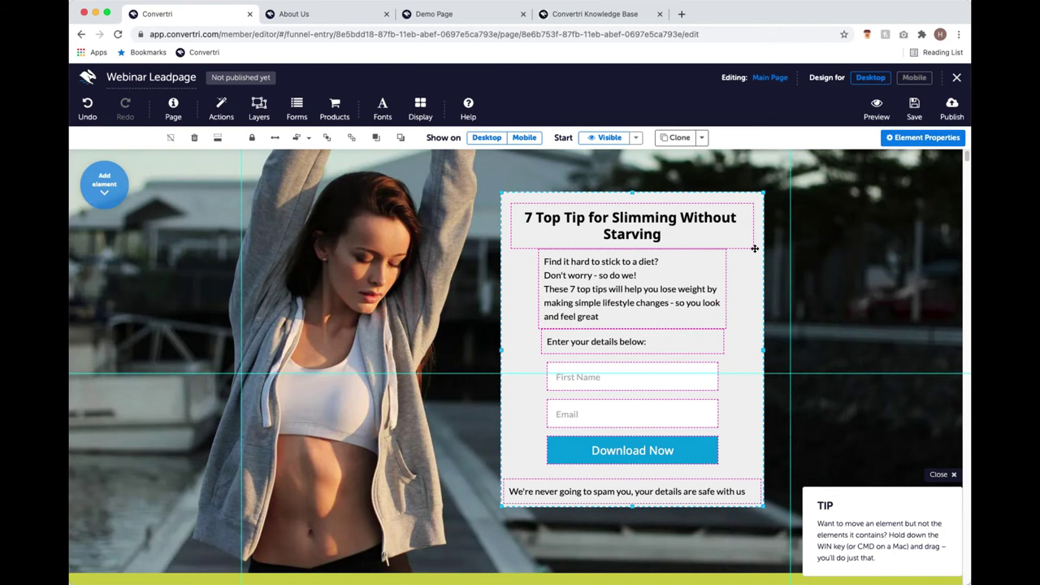
{"action": "left_click", "coordinate": [801, 253]}
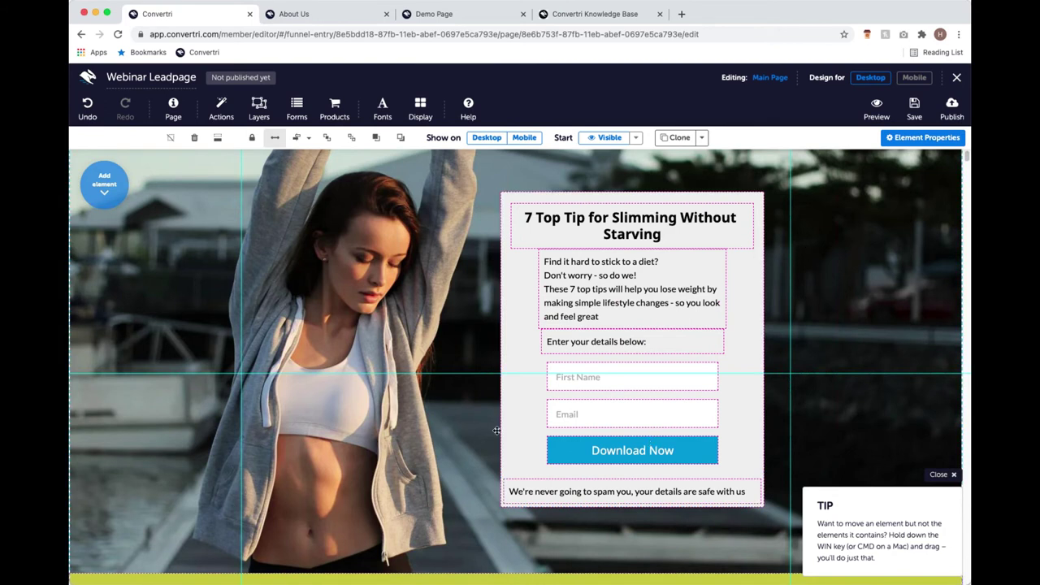
{"action": "scroll", "coordinate": [499, 312], "scroll_direction": "up", "scroll_amount": 3}
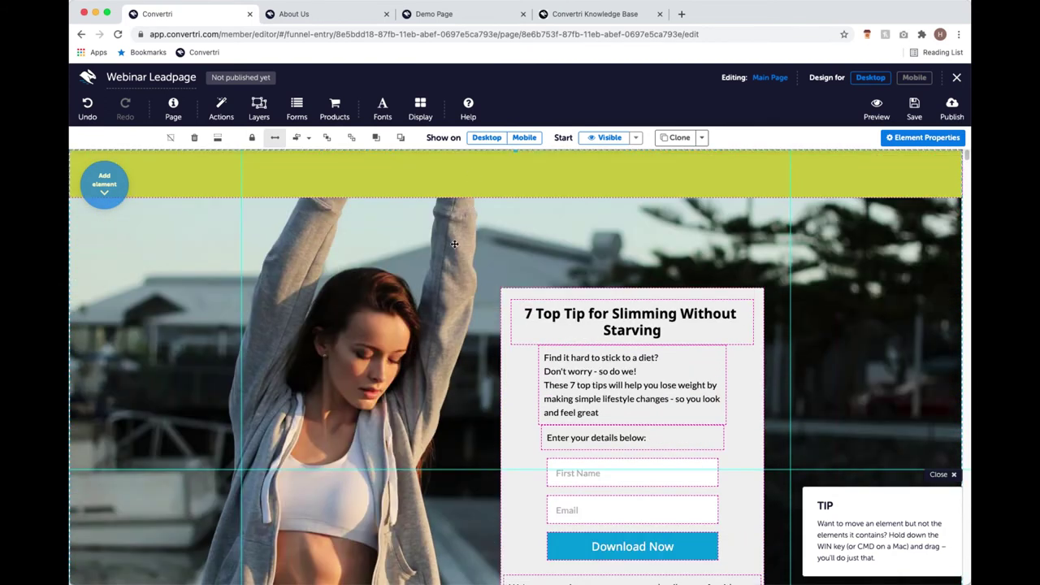
{"action": "scroll", "coordinate": [487, 231], "scroll_direction": "down", "scroll_amount": 2}
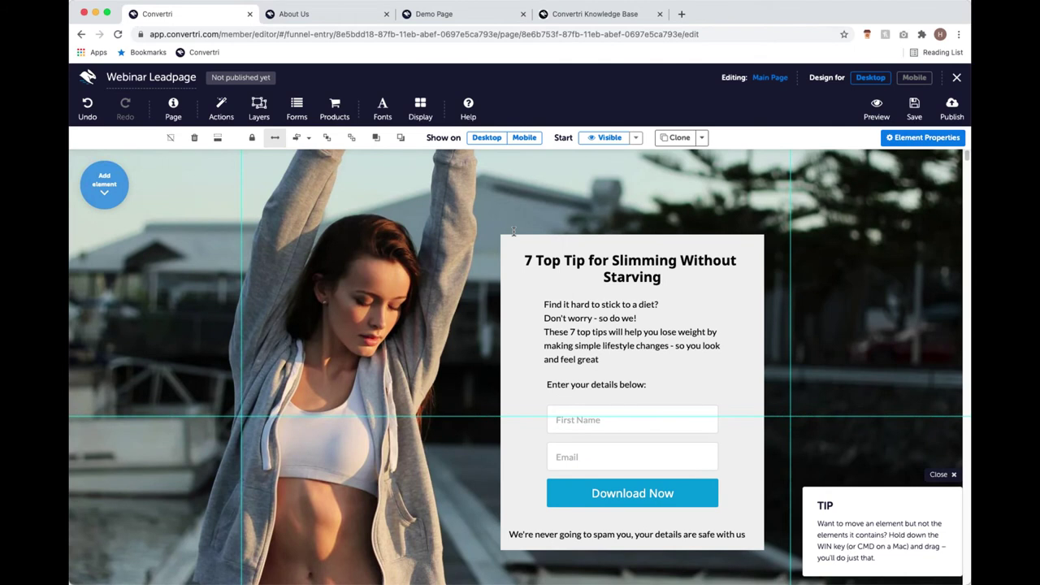
{"action": "scroll", "coordinate": [539, 320], "scroll_direction": "down", "scroll_amount": 3}
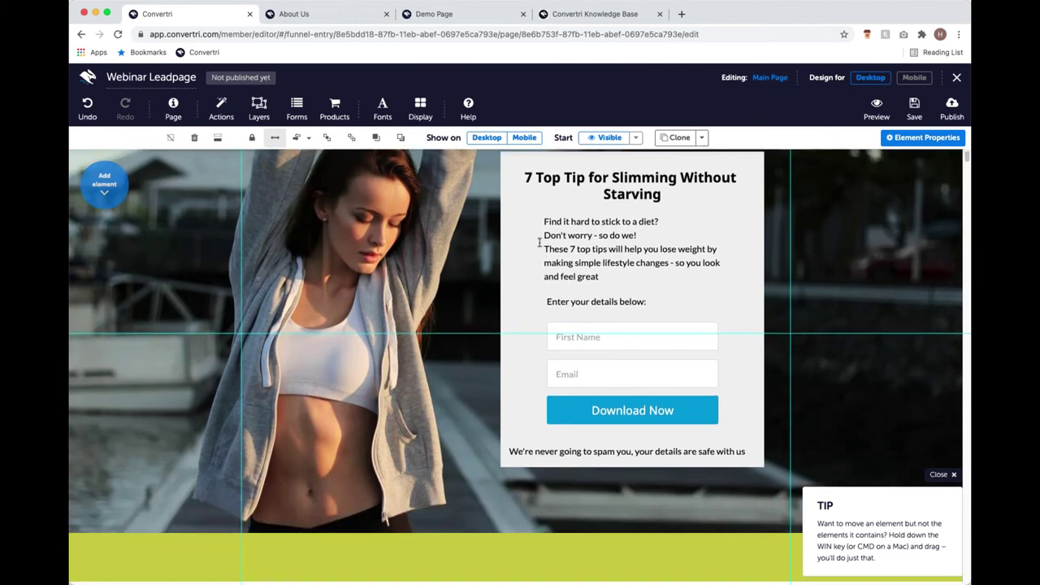
{"action": "scroll", "coordinate": [596, 243], "scroll_direction": "up", "scroll_amount": 2}
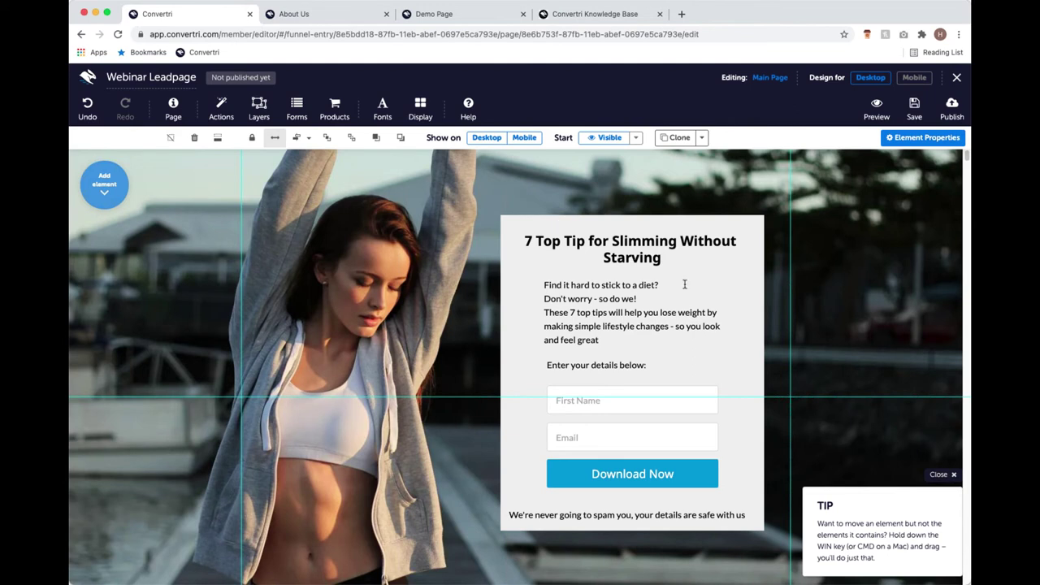
{"action": "left_click", "coordinate": [727, 269]}
{"action": "left_click", "coordinate": [739, 288]}
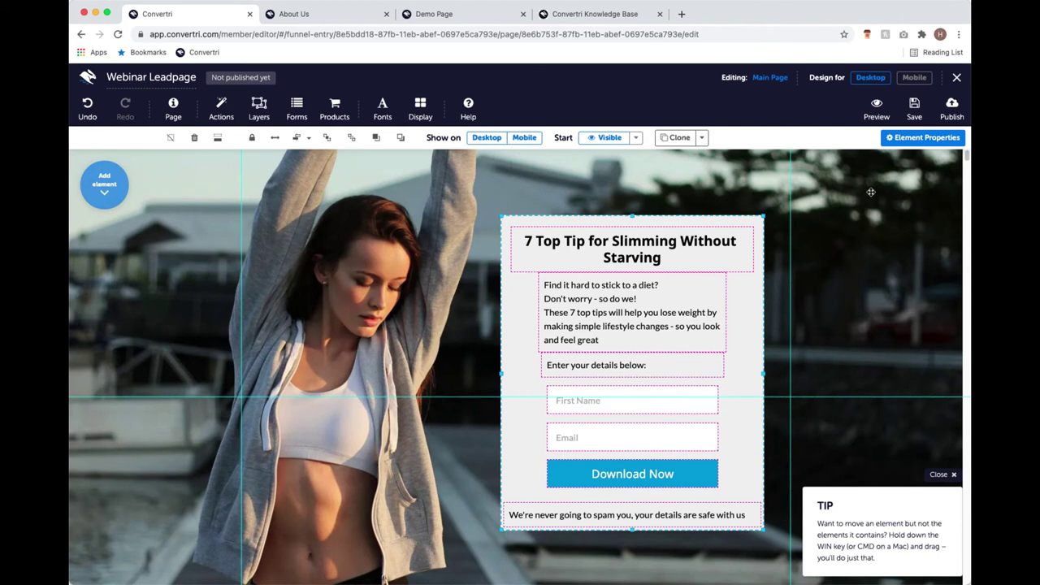
Set the form box background fill to semi-transparent light grey, rgba(239, 239, 239, 0.73).
{"action": "left_click", "coordinate": [885, 140]}
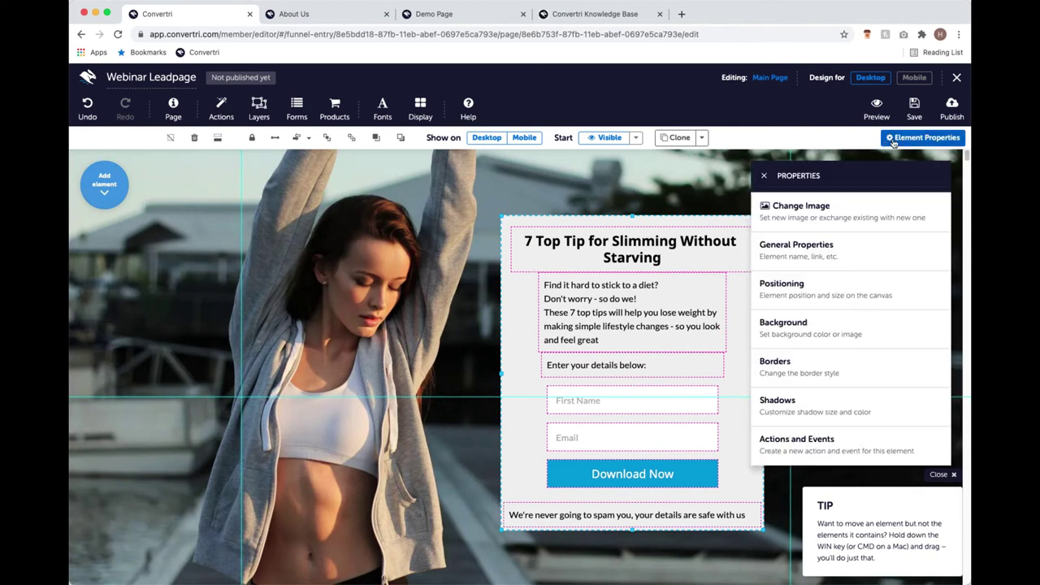
{"action": "left_click", "coordinate": [849, 325]}
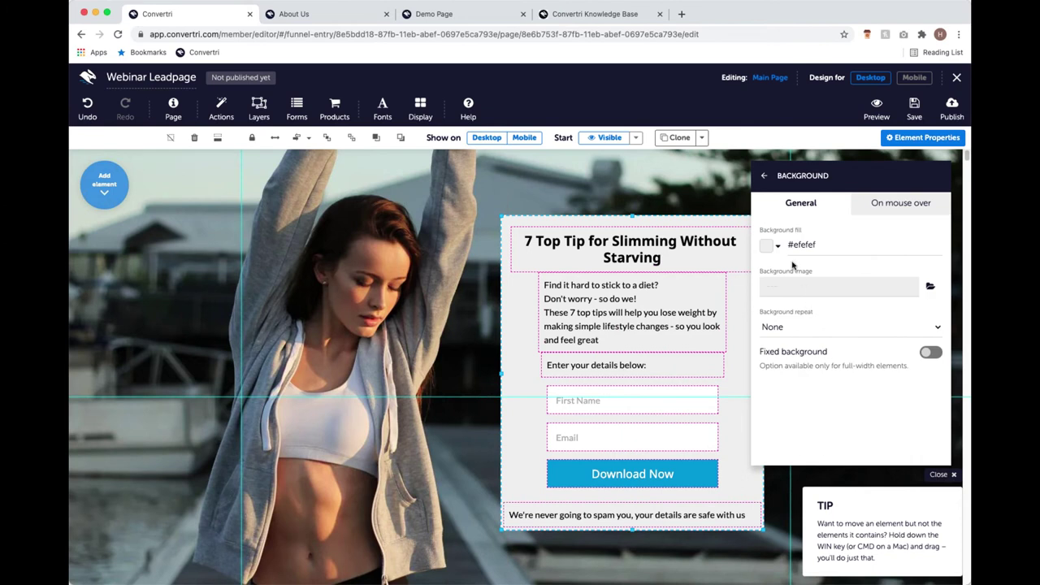
{"action": "left_click", "coordinate": [769, 247]}
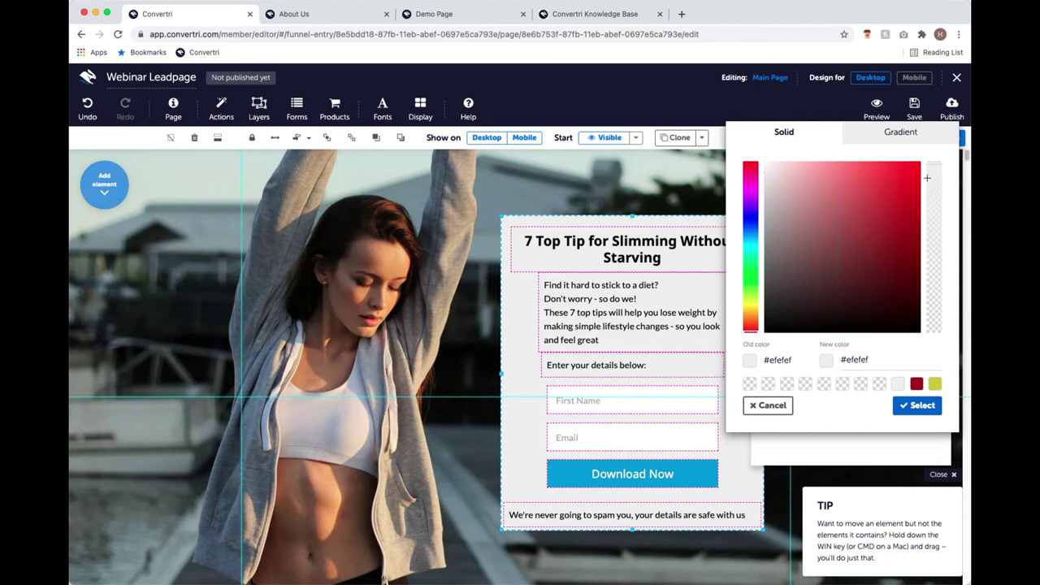
{"action": "left_click", "coordinate": [933, 170]}
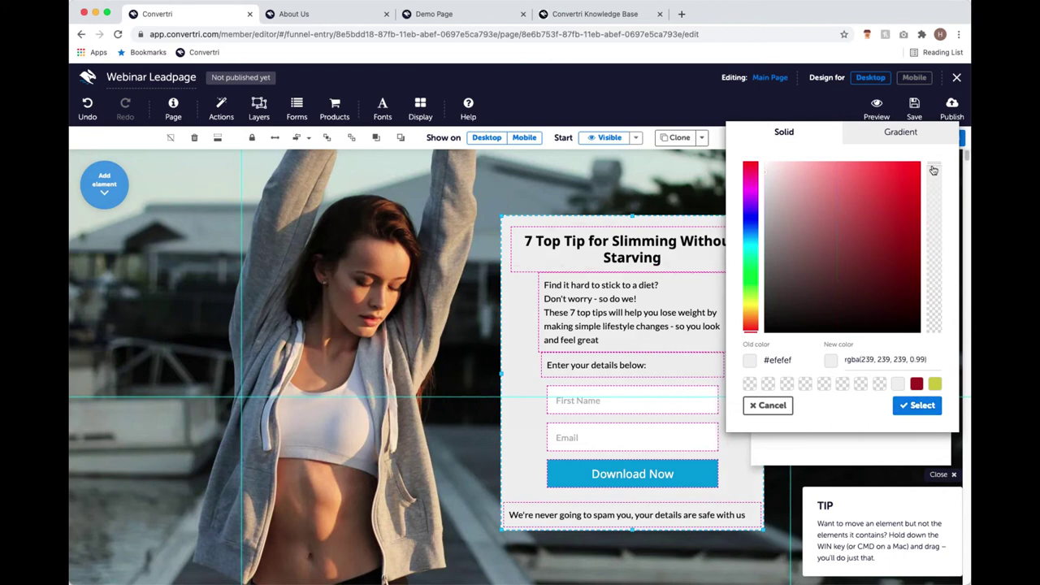
{"action": "left_click_drag", "start_coordinate": [934, 170], "coordinate": [934, 224]}
{"action": "left_click_drag", "start_coordinate": [942, 342], "coordinate": [939, 213]}
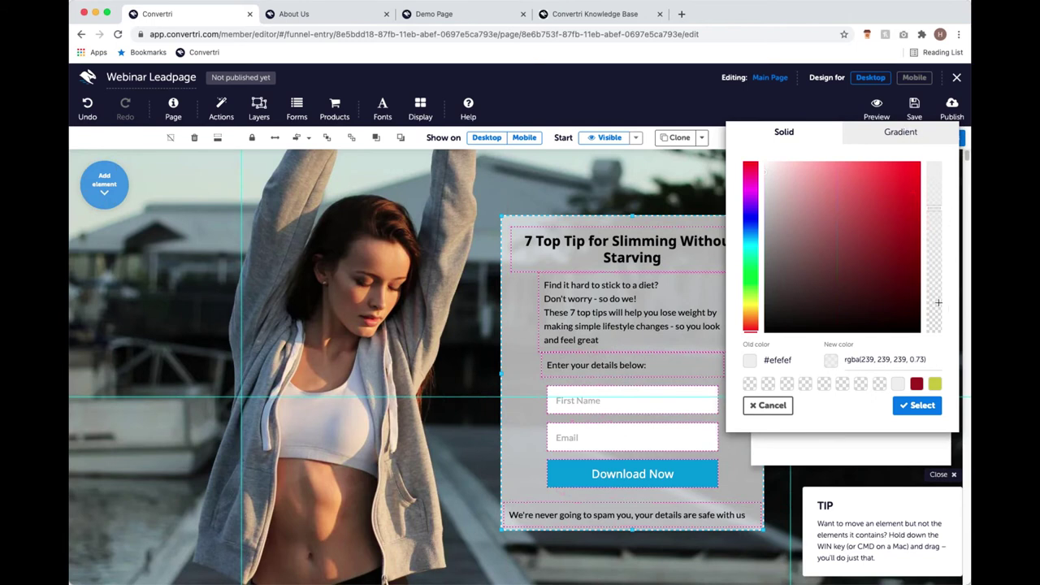
{"action": "left_click", "coordinate": [921, 405]}
{"action": "left_click", "coordinate": [766, 177]}
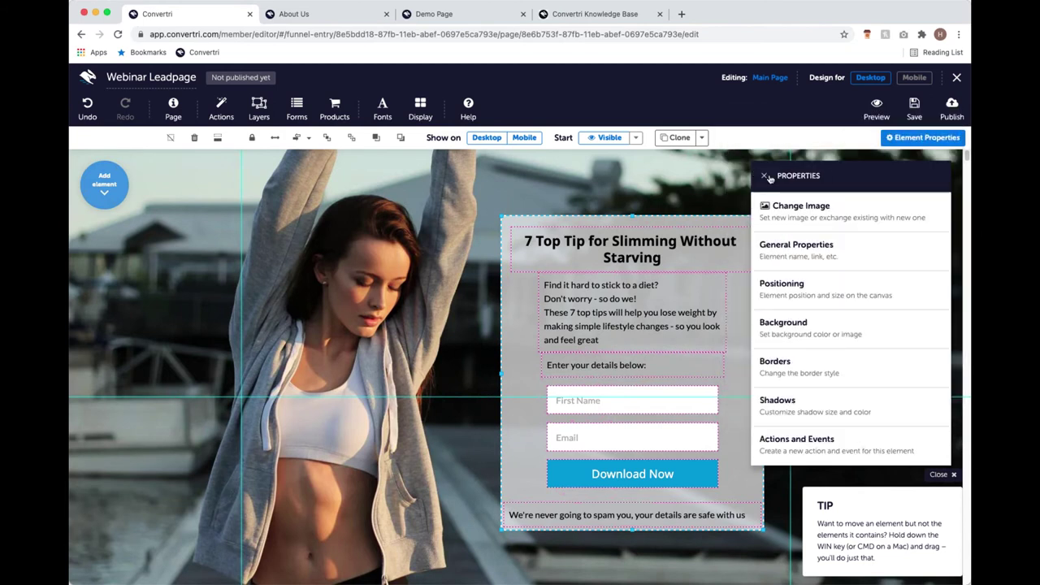
Check the shadow settings, then try individual corner radius values in the form panel's borders.
{"action": "left_click", "coordinate": [828, 396]}
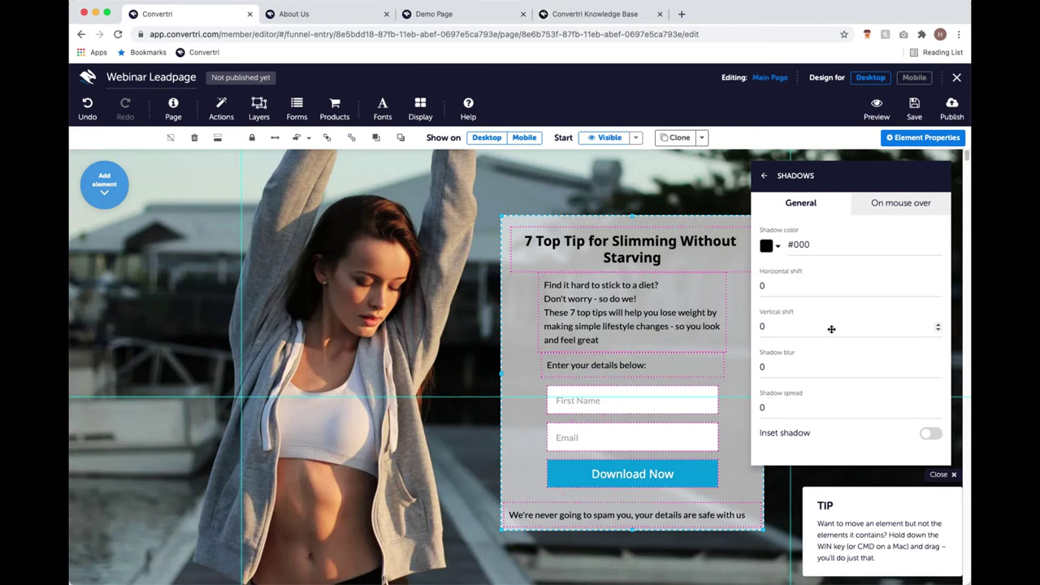
{"action": "left_click", "coordinate": [763, 175]}
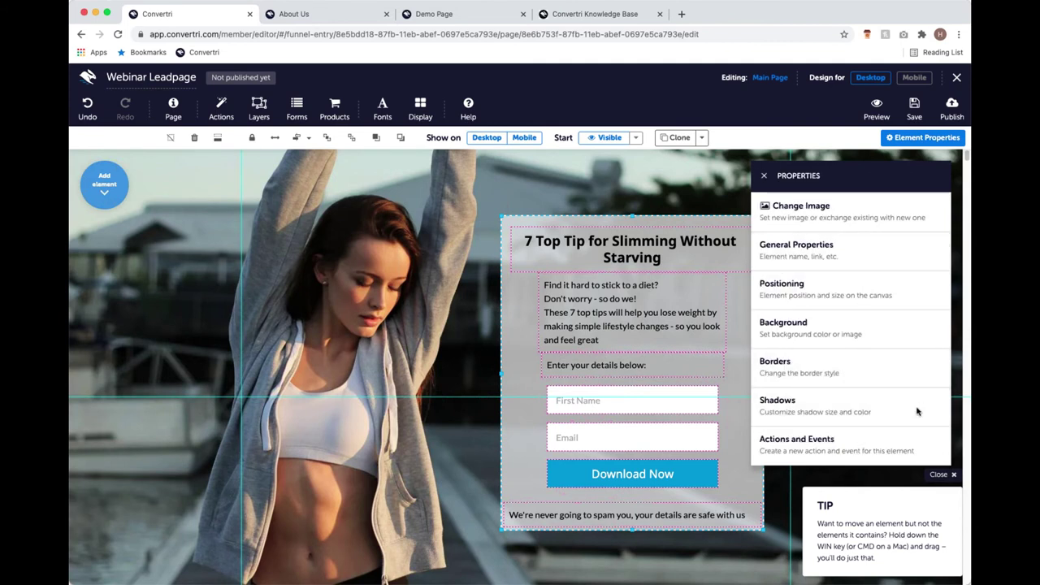
{"action": "left_click", "coordinate": [866, 374]}
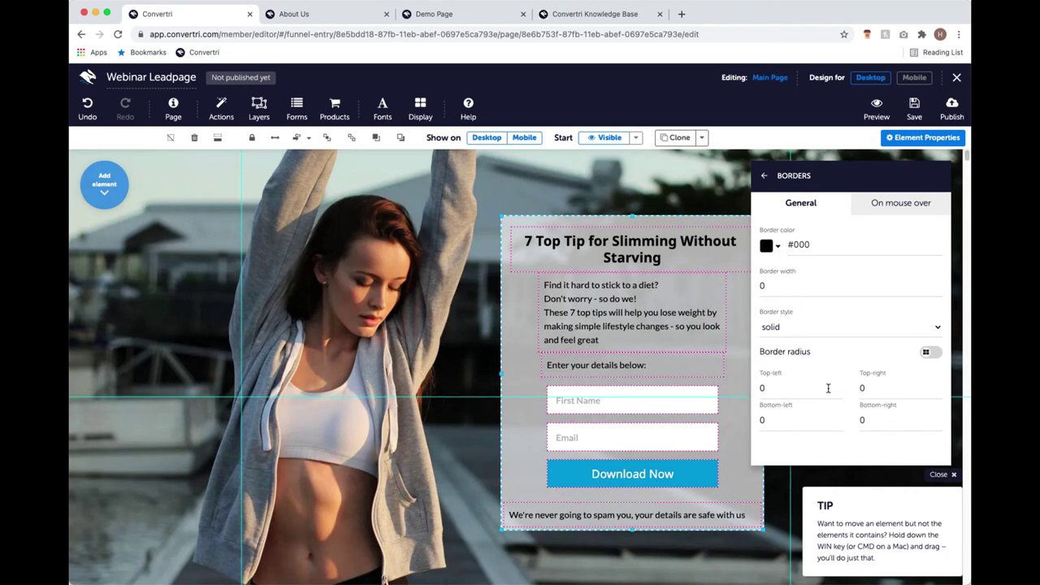
{"action": "left_click", "coordinate": [896, 420]}
{"action": "key", "text": "BackSpace"}
{"action": "type", "text": "10"}
{"action": "left_click", "coordinate": [806, 390]}
{"action": "key", "text": "BackSpace"}
{"action": "type", "text": "10"}
{"action": "key", "text": "BackSpace"}
{"action": "key", "text": "BackSpace"}
{"action": "type", "text": "0"}
{"action": "left_click", "coordinate": [912, 421]}
{"action": "key", "text": "BackSpace"}
Enable one radius for all corners and set the shared corner radius to 30.
{"action": "left_click", "coordinate": [933, 352]}
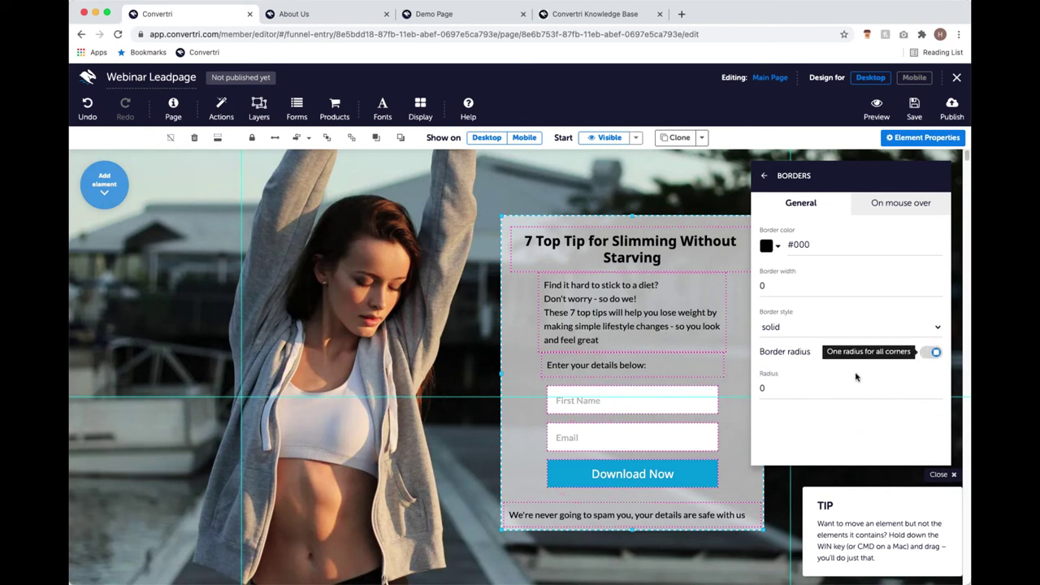
{"action": "left_click", "coordinate": [826, 387]}
{"action": "key", "text": "BackSpace"}
{"action": "type", "text": "30"}
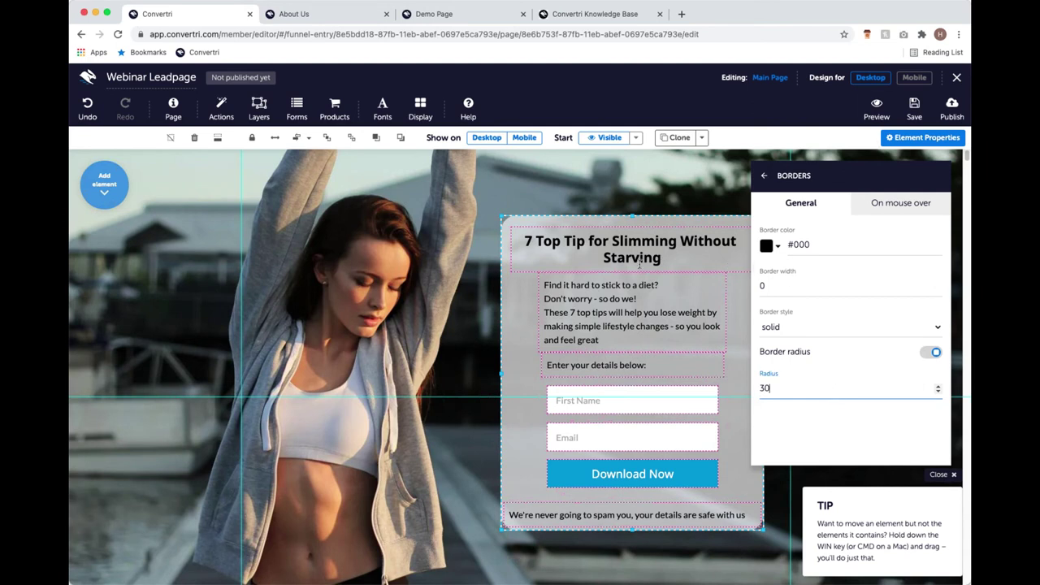
{"action": "key", "text": "BackSpace"}
{"action": "key", "text": "BackSpace"}
{"action": "type", "text": "60"}
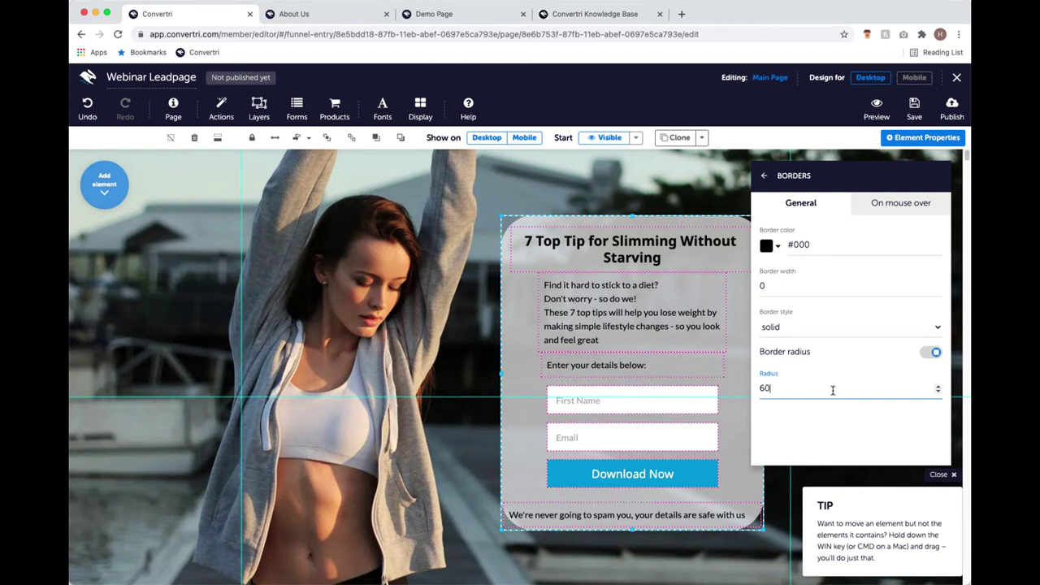
{"action": "key", "text": "BackSpace"}
{"action": "key", "text": "BackSpace"}
{"action": "type", "text": "30"}
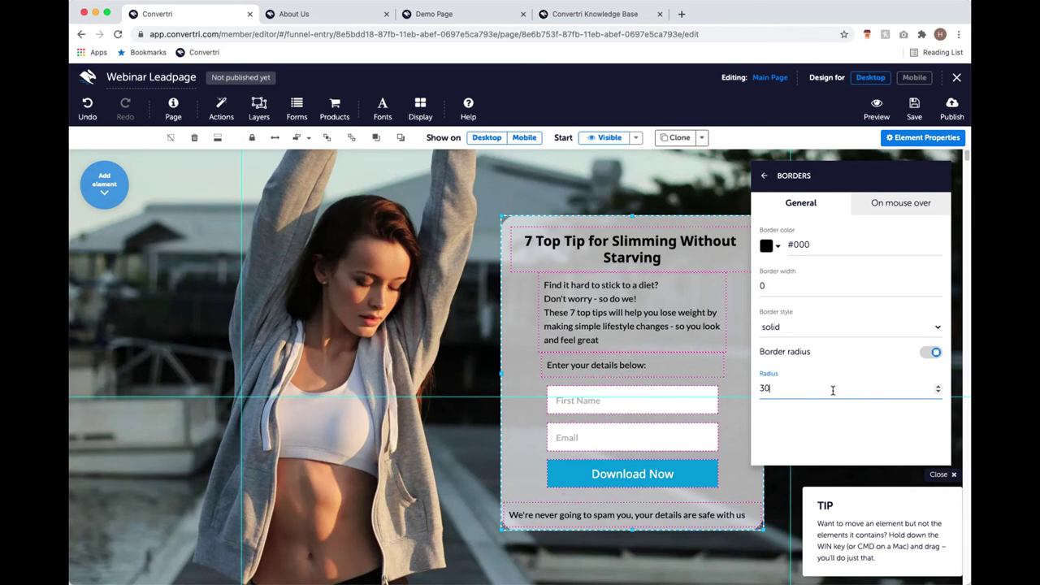
Close the form's properties, scroll the page, and bring up the Add element list.
{"action": "left_click", "coordinate": [765, 176]}
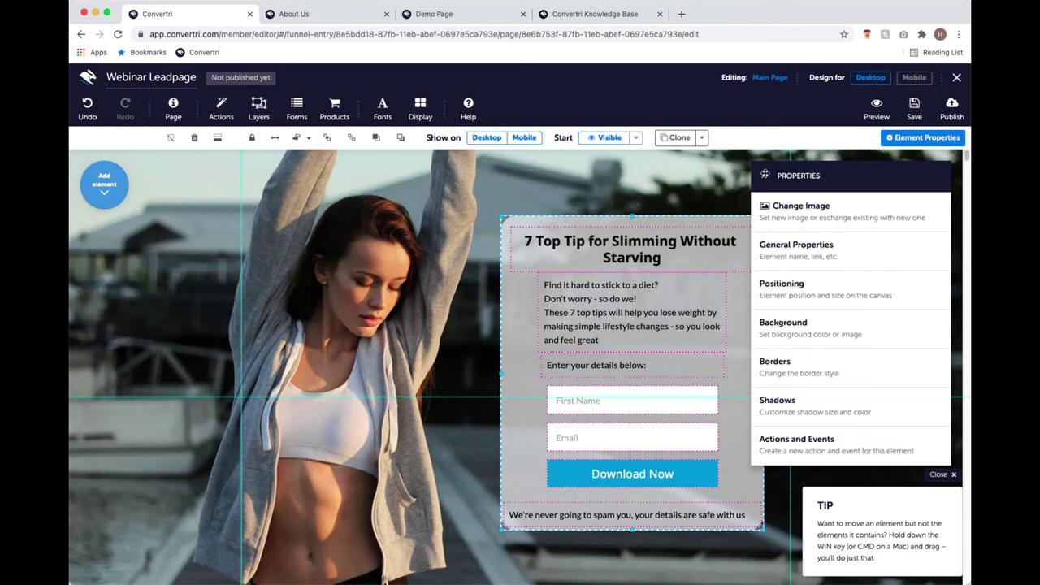
{"action": "left_click", "coordinate": [520, 186]}
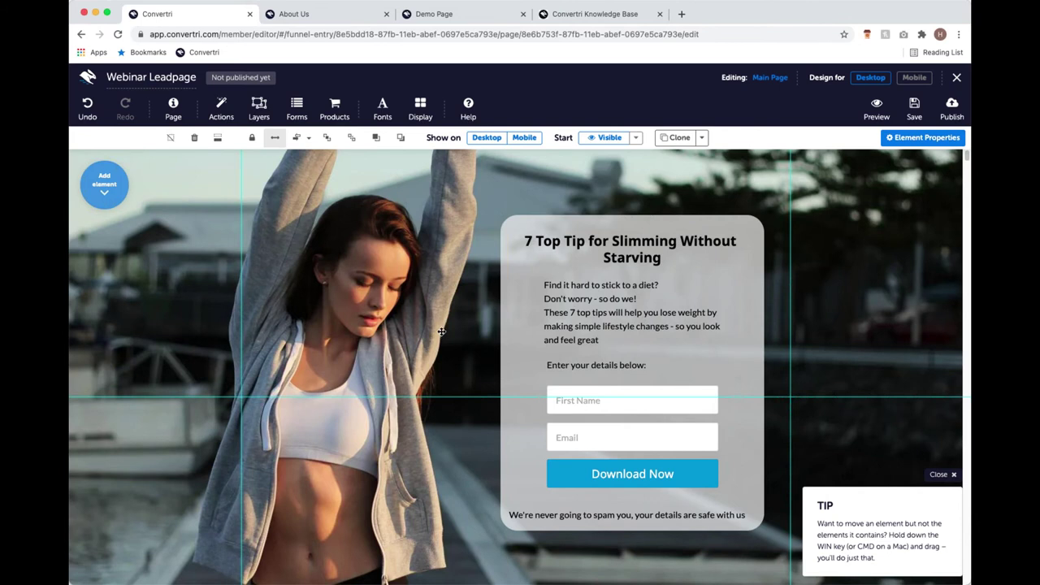
{"action": "scroll", "coordinate": [443, 336], "scroll_direction": "up", "scroll_amount": 3}
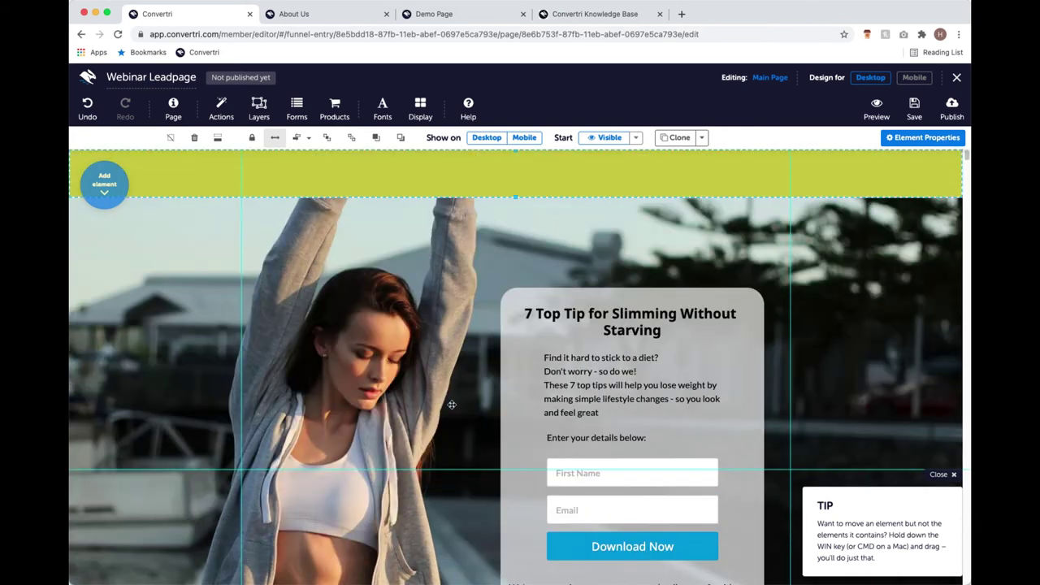
{"action": "scroll", "coordinate": [445, 404], "scroll_direction": "down", "scroll_amount": 8}
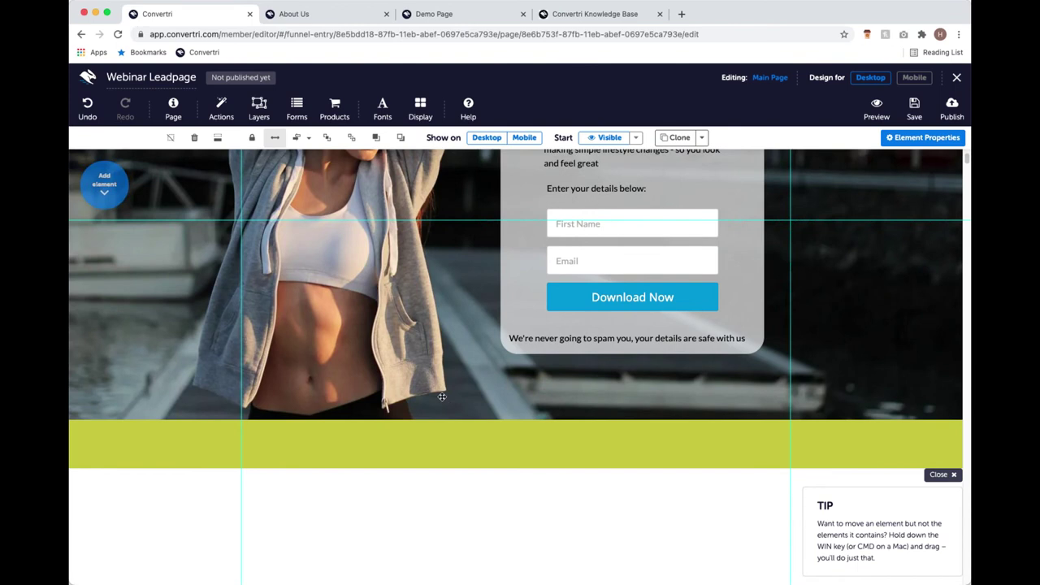
{"action": "scroll", "coordinate": [443, 398], "scroll_direction": "up", "scroll_amount": 7}
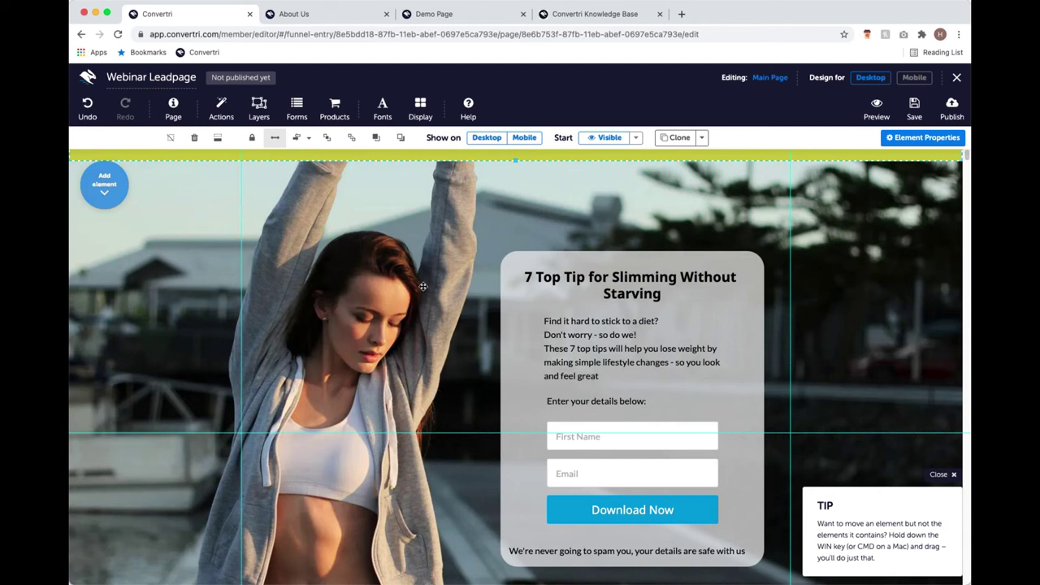
{"action": "left_click", "coordinate": [104, 183]}
{"action": "scroll", "coordinate": [406, 343], "scroll_direction": "down", "scroll_amount": 1}
{"action": "scroll", "coordinate": [406, 343], "scroll_direction": "down", "scroll_amount": 3}
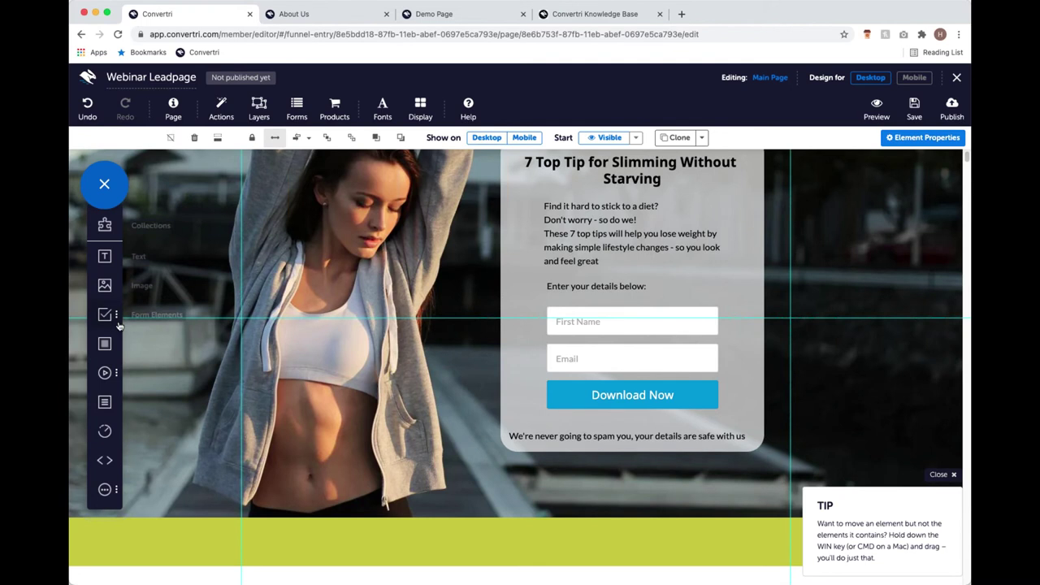
Add a text box reading 'Privacy Policy' to the lime-green footer strip below the hero image.
{"action": "mouse_move", "coordinate": [108, 261]}
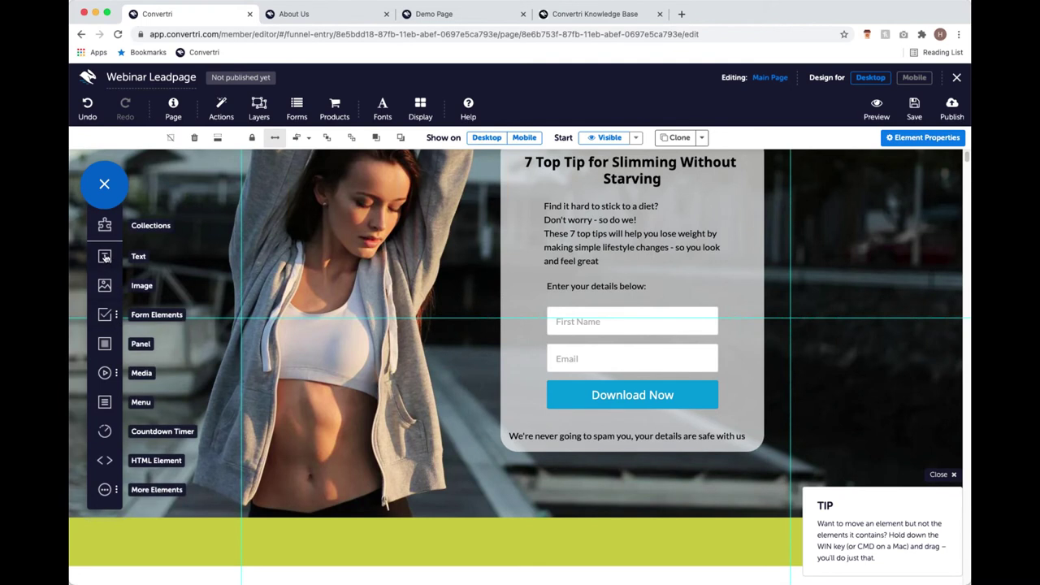
{"action": "left_click_drag", "start_coordinate": [108, 259], "coordinate": [481, 543]}
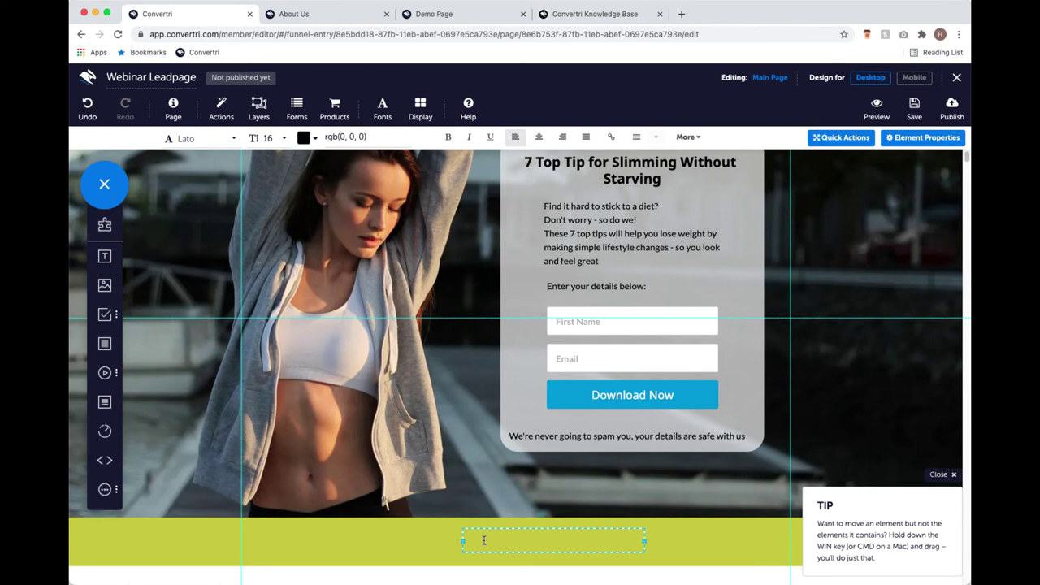
{"action": "type", "text": "Privacy Po"}
{"action": "key", "text": "BackSpace"}
{"action": "type", "text": "ol"}
{"action": "key", "text": "BackSpace"}
{"action": "key", "text": "BackSpace"}
{"action": "type", "text": "olicy"}
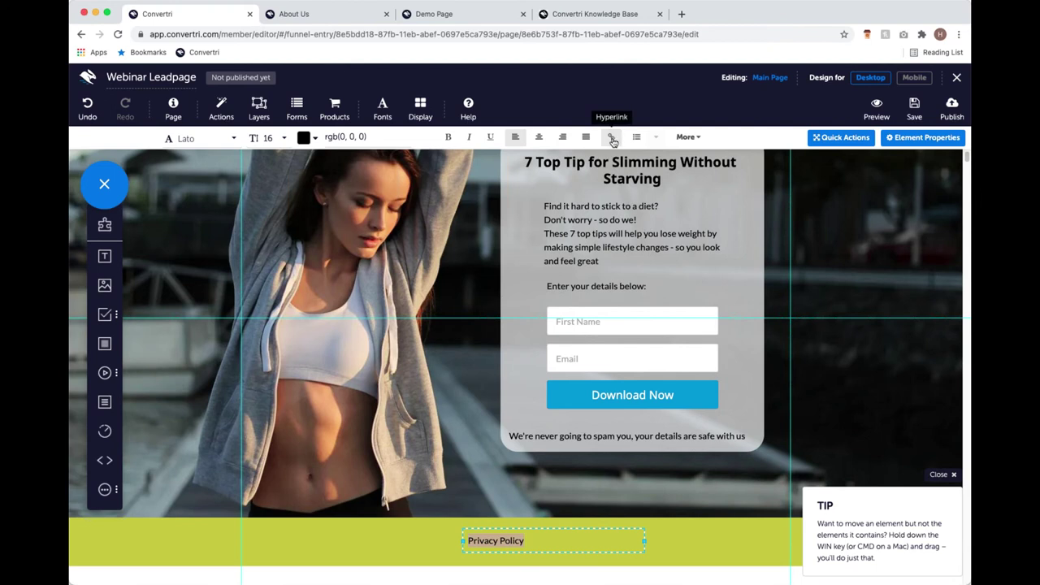
{"action": "left_click", "coordinate": [612, 140]}
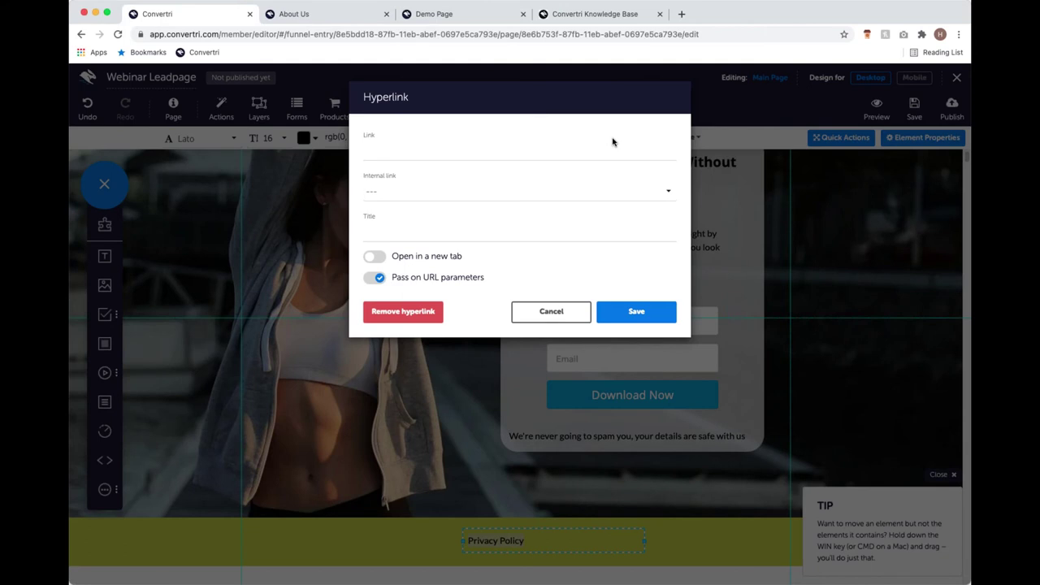
{"action": "left_click", "coordinate": [571, 154]}
{"action": "type", "text": "htps"}
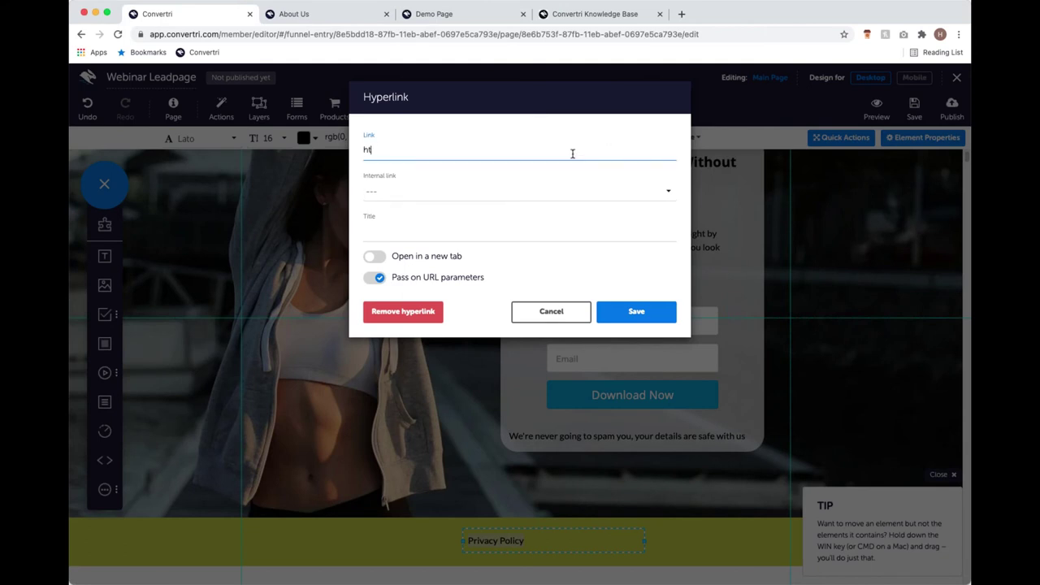
{"action": "key", "text": "BackSpace"}
{"action": "key", "text": "BackSpace"}
{"action": "type", "text": "tps://convertri.com/privacypolicy"}
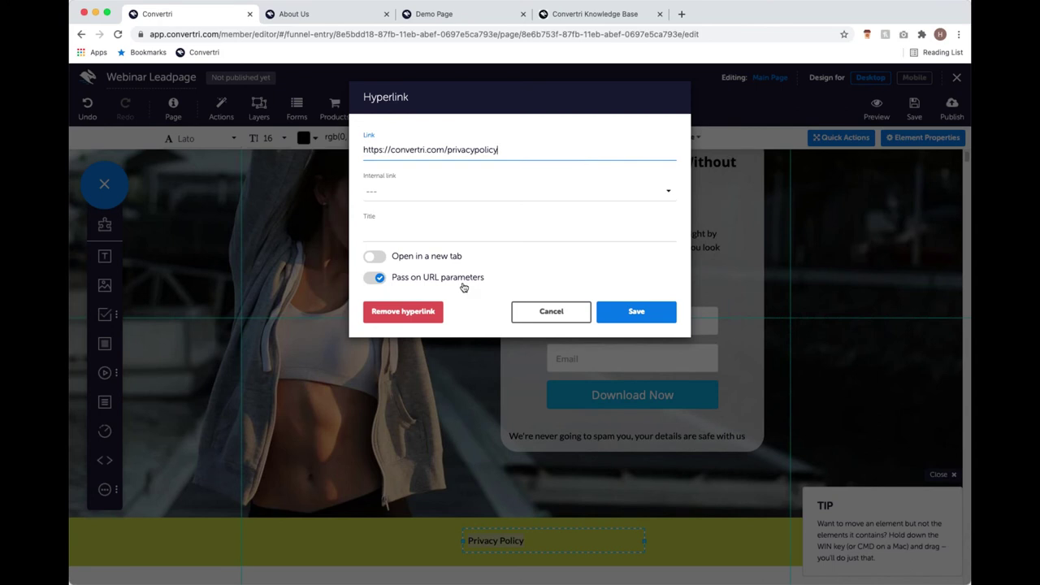
{"action": "left_click", "coordinate": [375, 257]}
{"action": "left_click", "coordinate": [635, 309]}
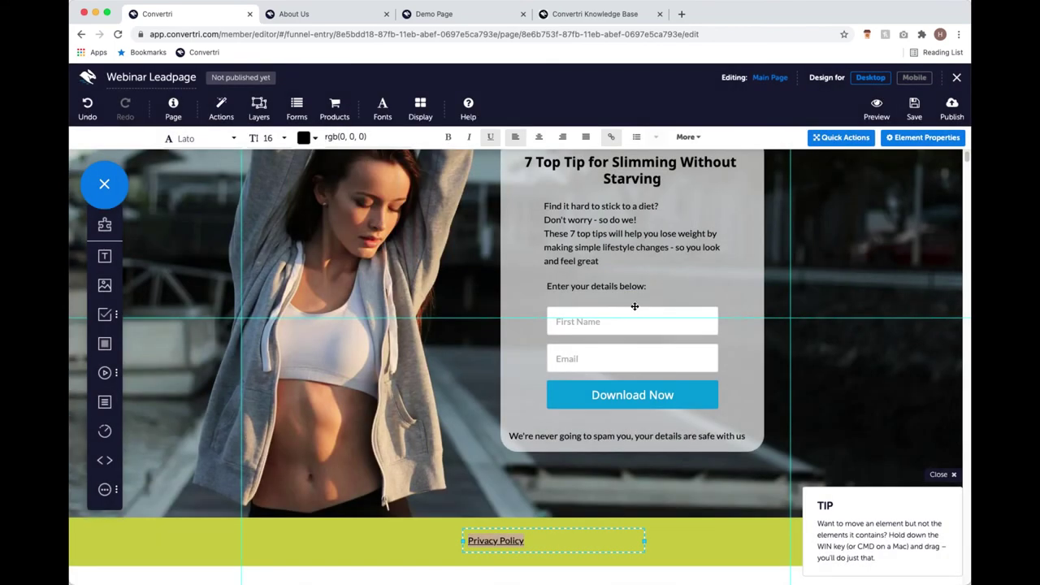
Centre-align the Privacy Policy text inside its text box.
{"action": "left_click", "coordinate": [541, 542]}
{"action": "left_click_drag", "start_coordinate": [532, 540], "coordinate": [448, 536]}
{"action": "left_click", "coordinate": [540, 138]}
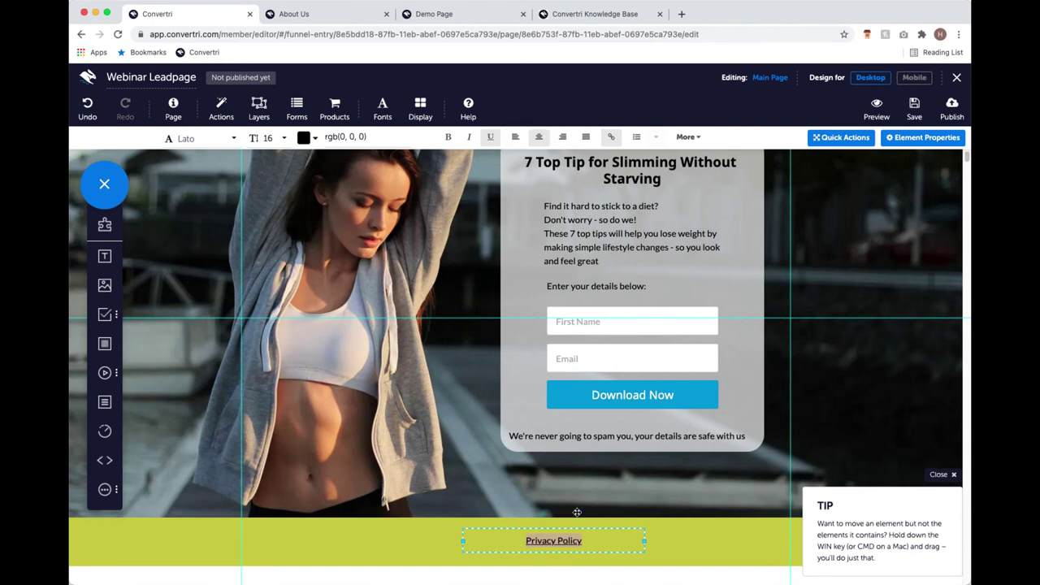
{"action": "left_click", "coordinate": [578, 533]}
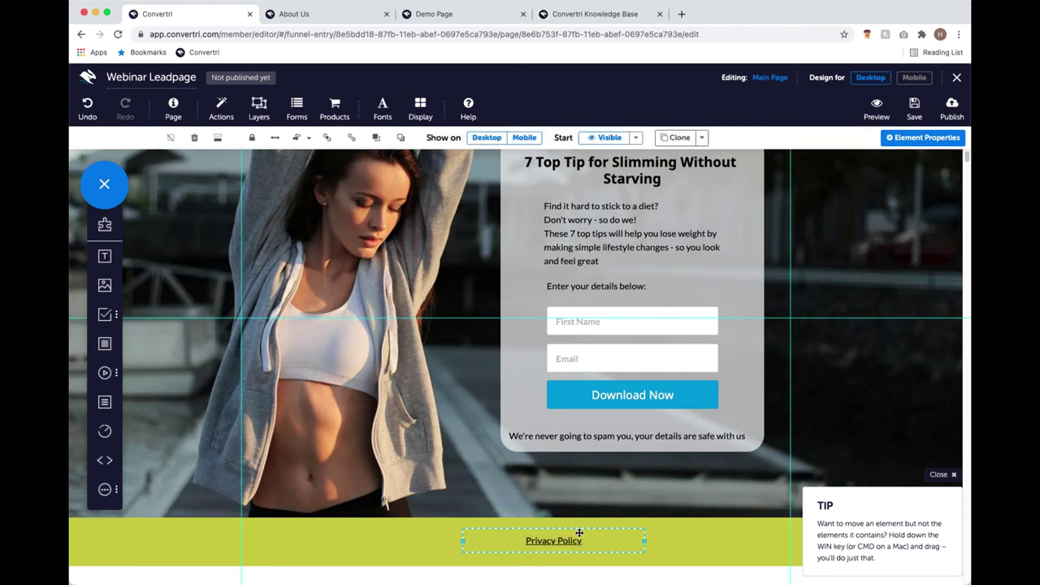
Centre the Privacy Policy box horizontally across the green footer section.
{"action": "left_click", "coordinate": [297, 138]}
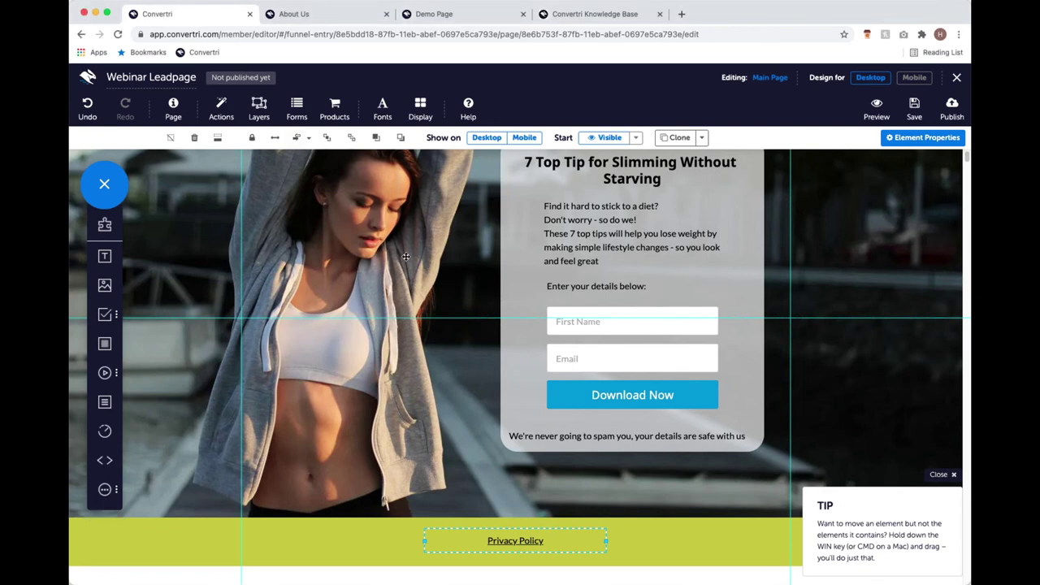
{"action": "scroll", "coordinate": [405, 256], "scroll_direction": "up", "scroll_amount": 1}
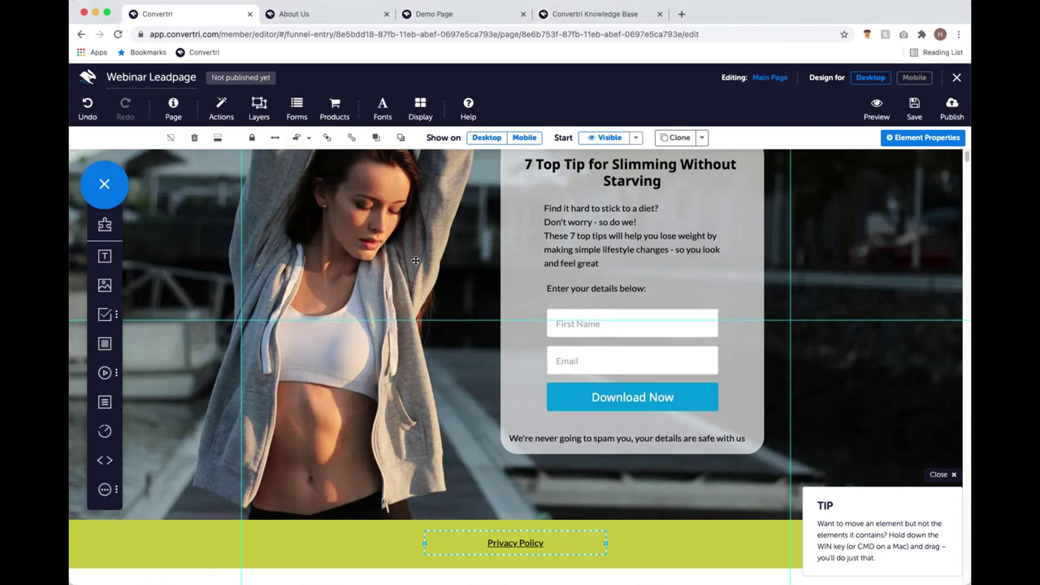
{"action": "scroll", "coordinate": [419, 250], "scroll_direction": "up", "scroll_amount": 3}
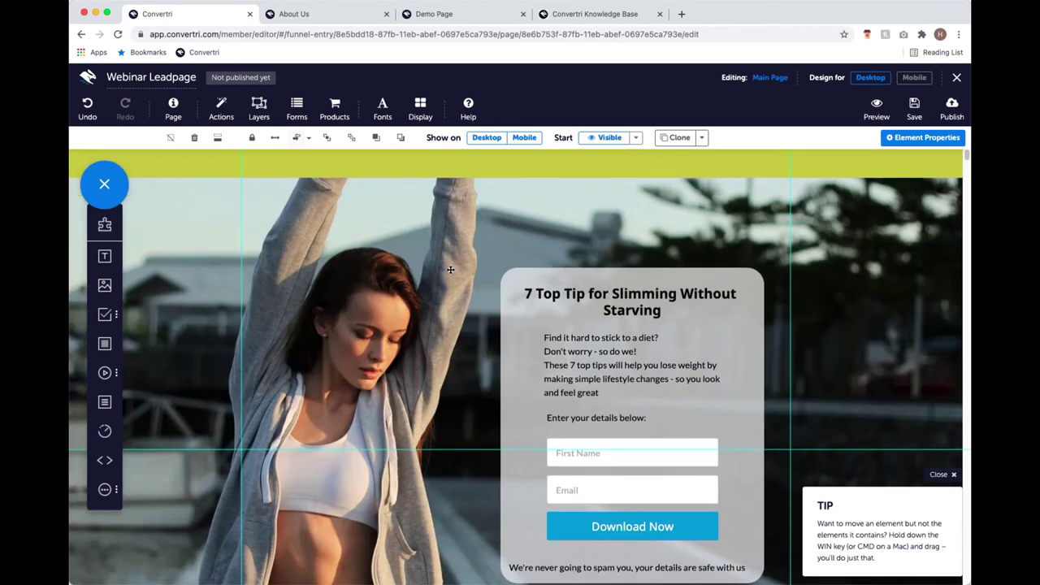
{"action": "scroll", "coordinate": [452, 270], "scroll_direction": "down", "scroll_amount": 5}
{"action": "scroll", "coordinate": [463, 281], "scroll_direction": "up", "scroll_amount": 6}
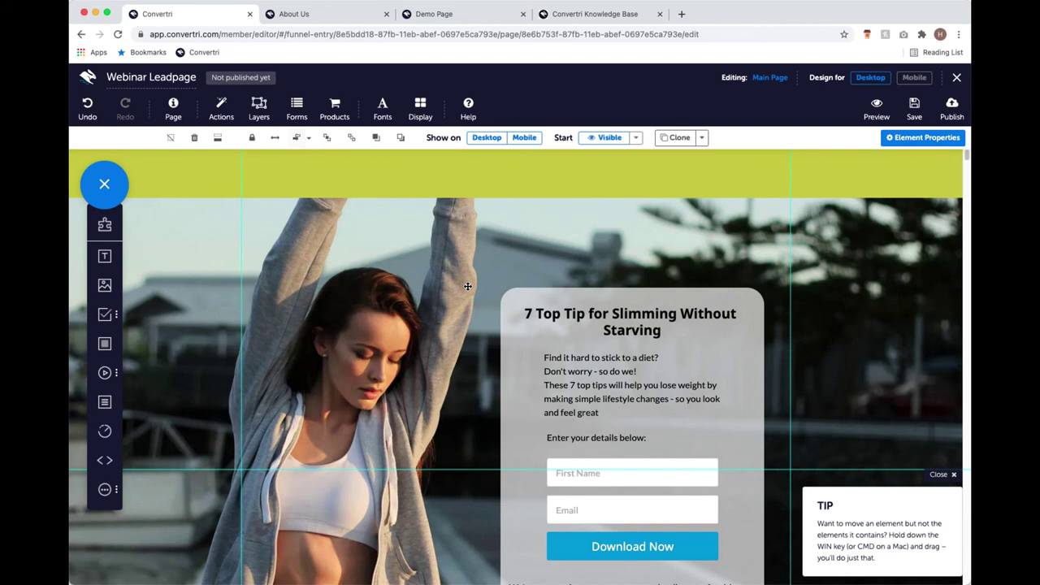
{"action": "scroll", "coordinate": [346, 305], "scroll_direction": "down", "scroll_amount": 1}
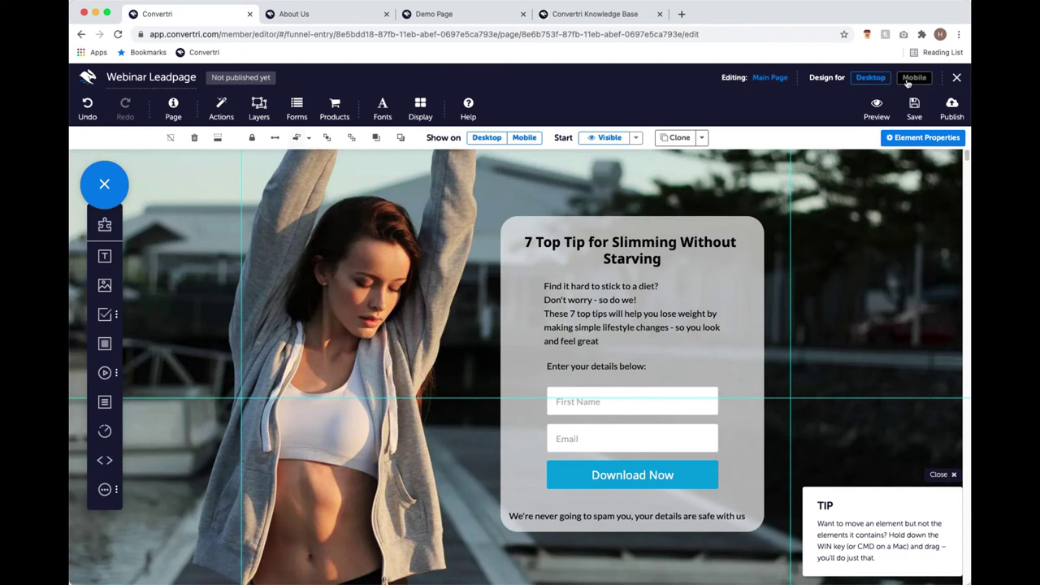
In the mobile layout, nudge the green header band up and make it shorter.
{"action": "left_click", "coordinate": [911, 78]}
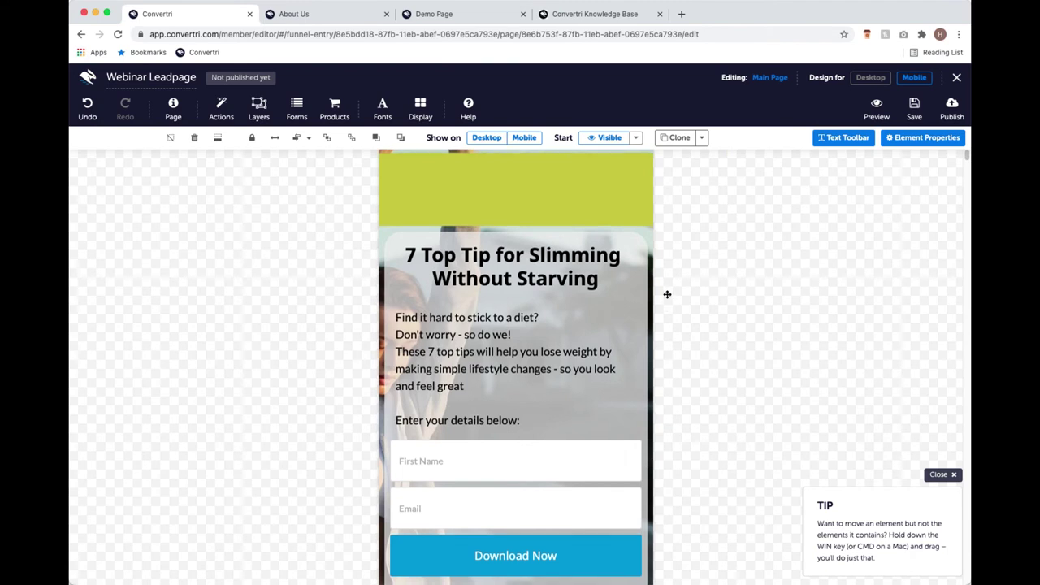
{"action": "scroll", "coordinate": [667, 297], "scroll_direction": "down", "scroll_amount": 10}
{"action": "scroll", "coordinate": [624, 290], "scroll_direction": "up", "scroll_amount": 4}
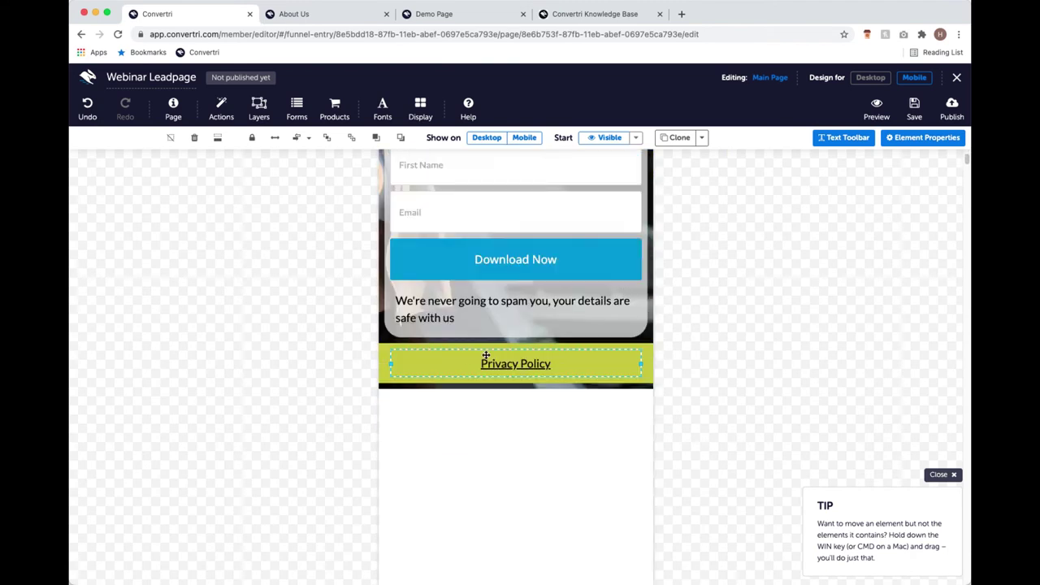
{"action": "scroll", "coordinate": [538, 355], "scroll_direction": "up", "scroll_amount": 3}
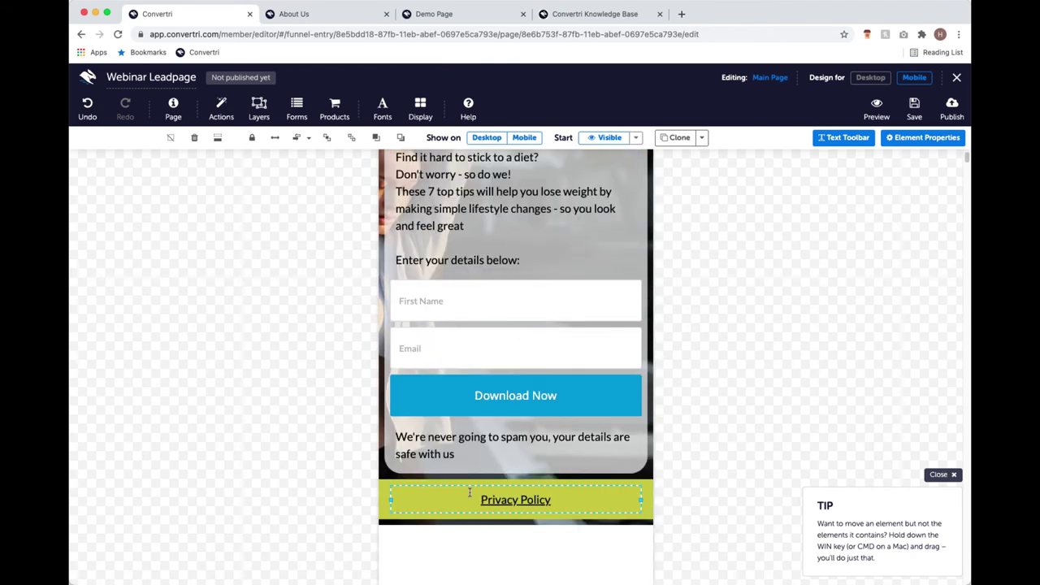
{"action": "scroll", "coordinate": [508, 385], "scroll_direction": "up", "scroll_amount": 4}
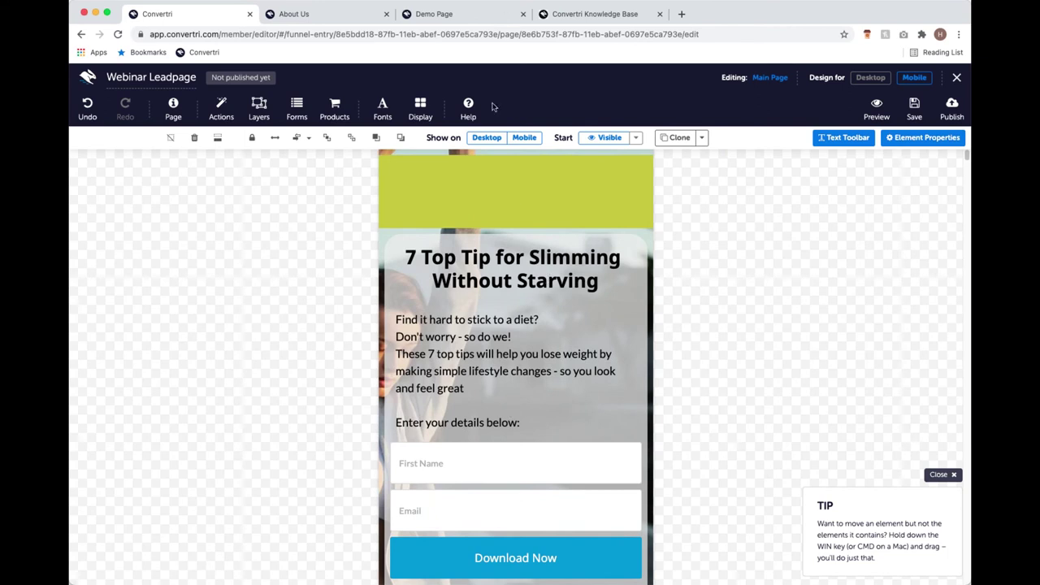
{"action": "left_click", "coordinate": [520, 170]}
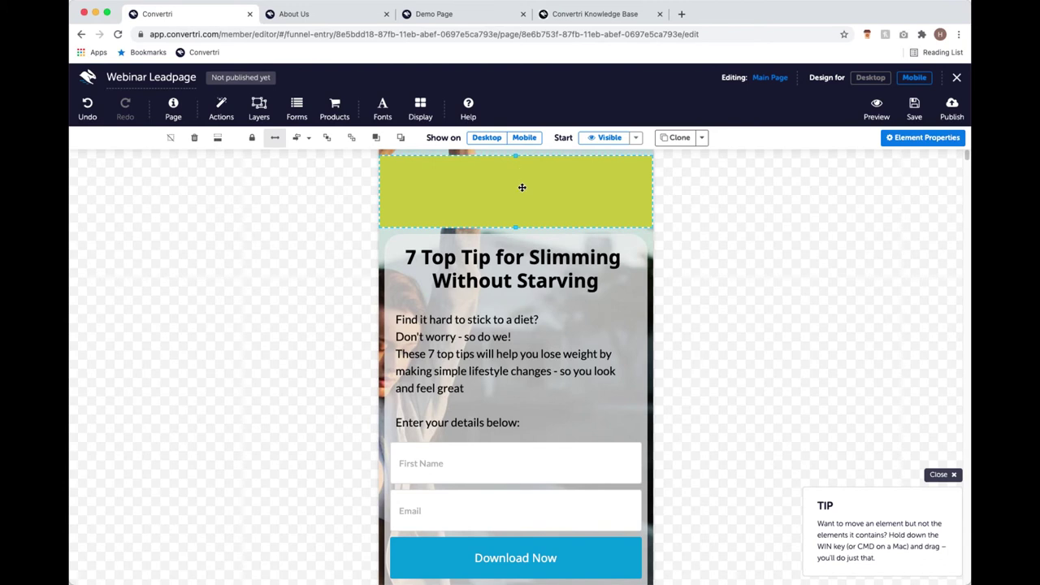
{"action": "key", "text": "shift+Up"}
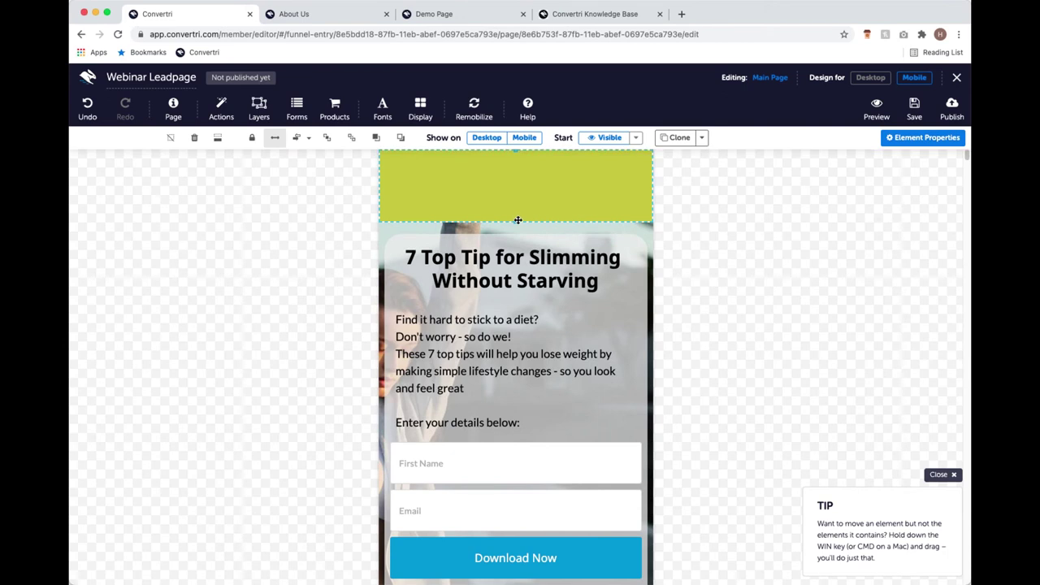
{"action": "left_click_drag", "start_coordinate": [515, 221], "coordinate": [513, 187]}
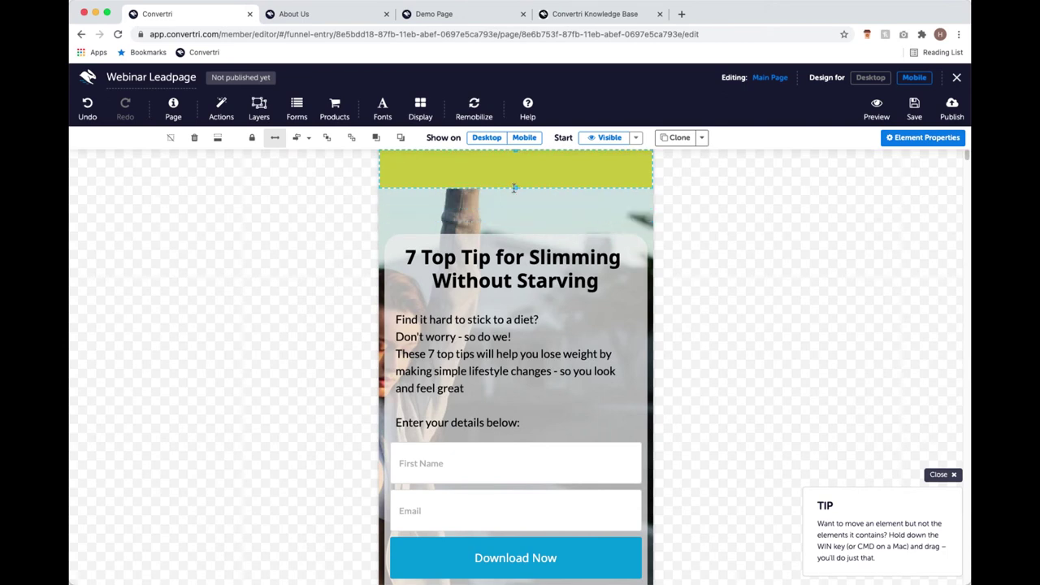
Move the '7 Top Tip for Slimming Without Starving' headline onto the band and extend the band to cover it.
{"action": "left_click", "coordinate": [524, 246]}
{"action": "left_click_drag", "start_coordinate": [524, 242], "coordinate": [529, 147]}
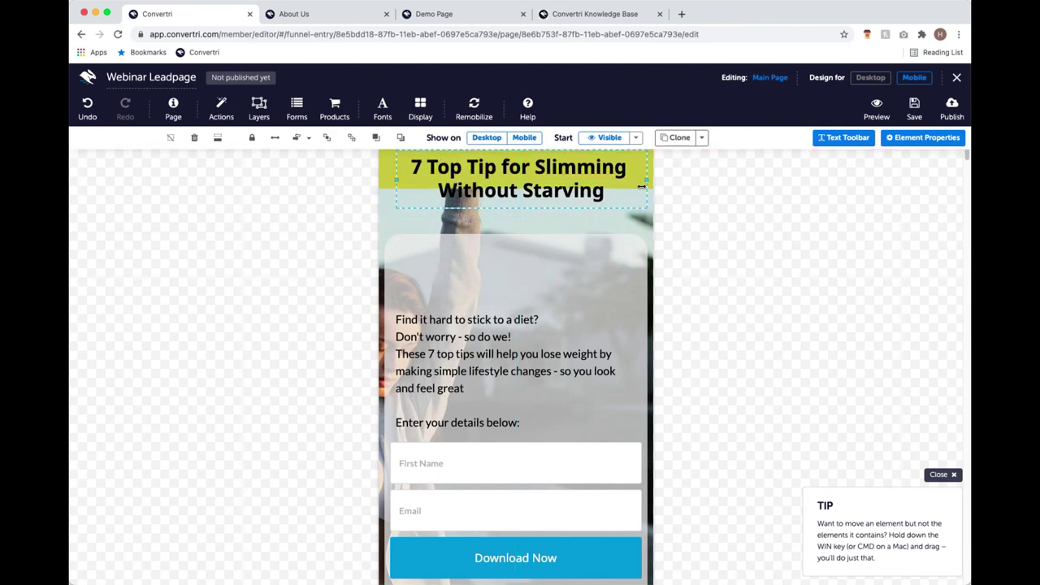
{"action": "left_click", "coordinate": [488, 187]}
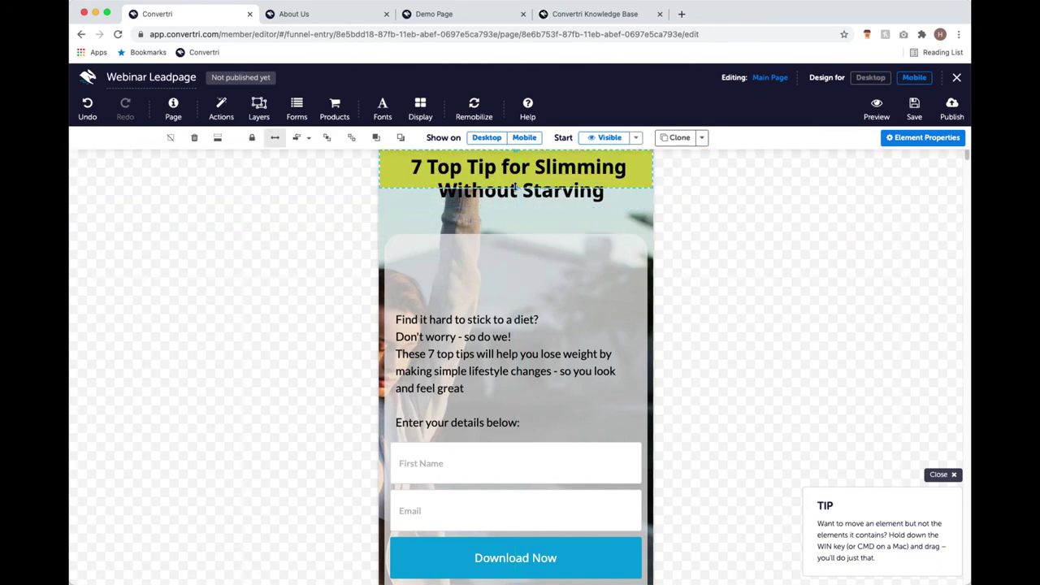
{"action": "left_click_drag", "start_coordinate": [515, 188], "coordinate": [515, 209]}
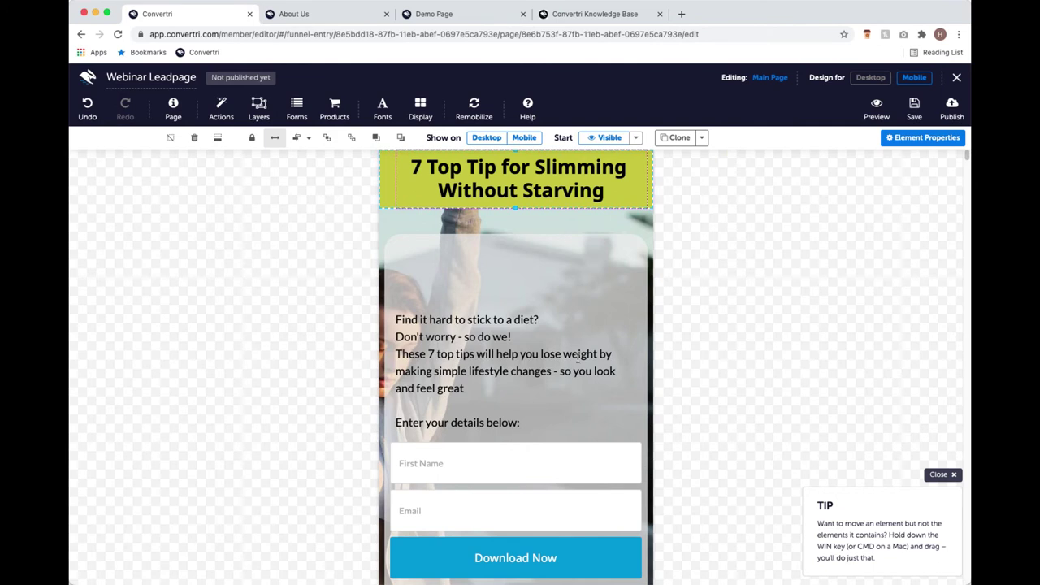
Remobilize all to regenerate the mobile layout, then return to the Desktop layout.
{"action": "left_click", "coordinate": [478, 112]}
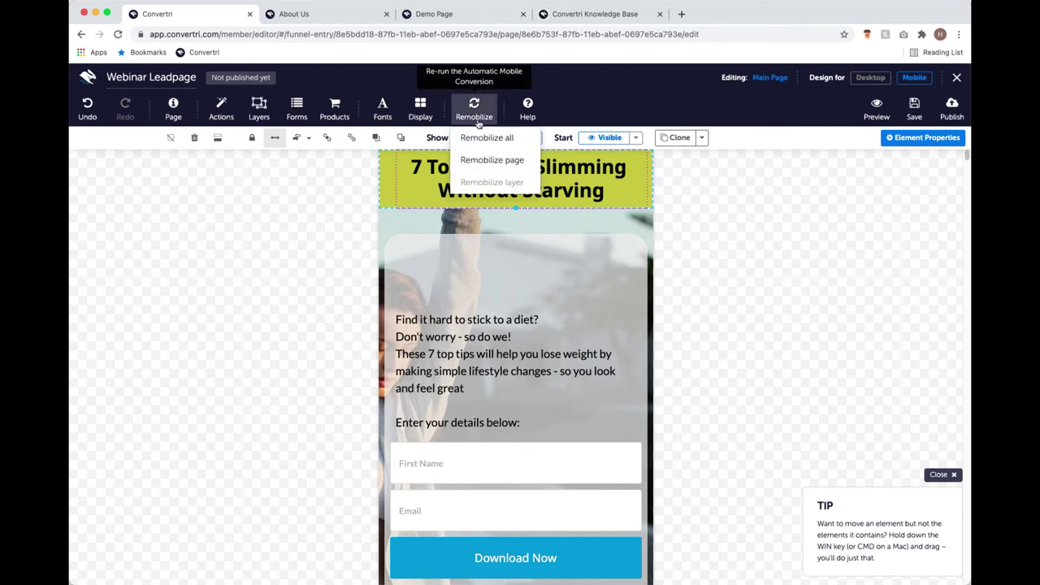
{"action": "left_click", "coordinate": [478, 138]}
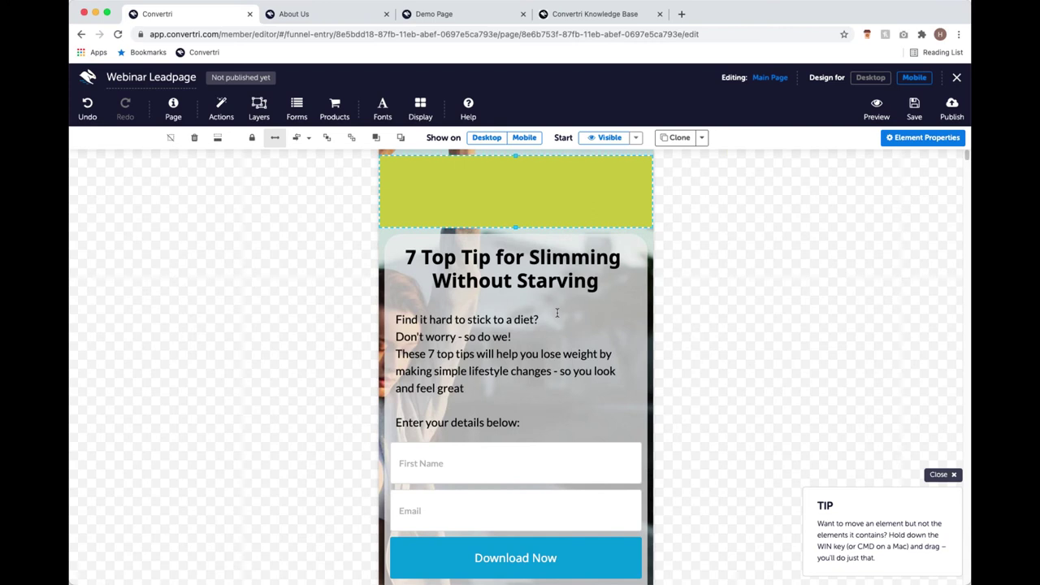
{"action": "left_click", "coordinate": [870, 79]}
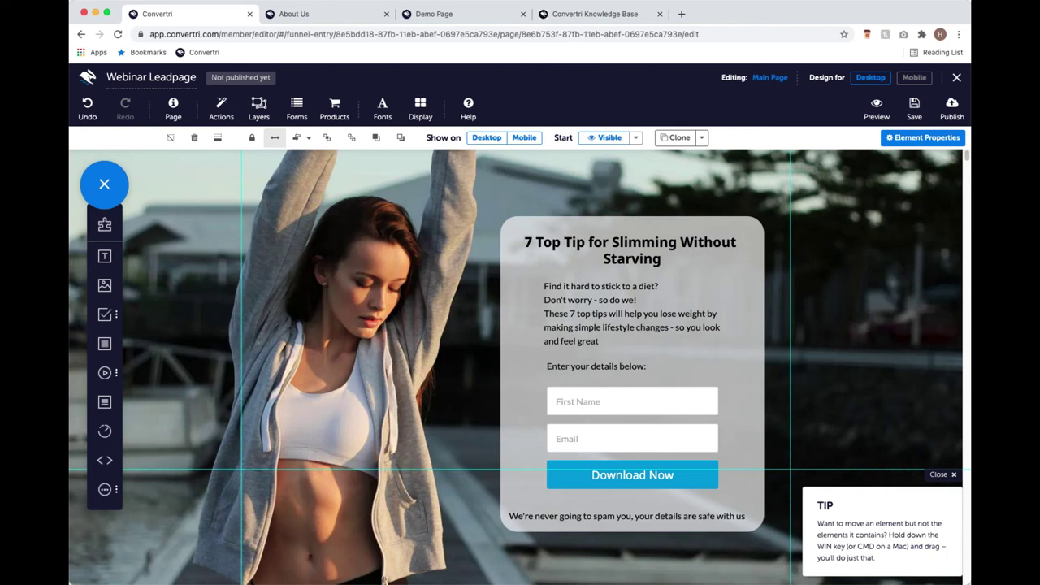
Save the Webinar Leadpage and close the editor.
{"action": "left_click", "coordinate": [913, 109]}
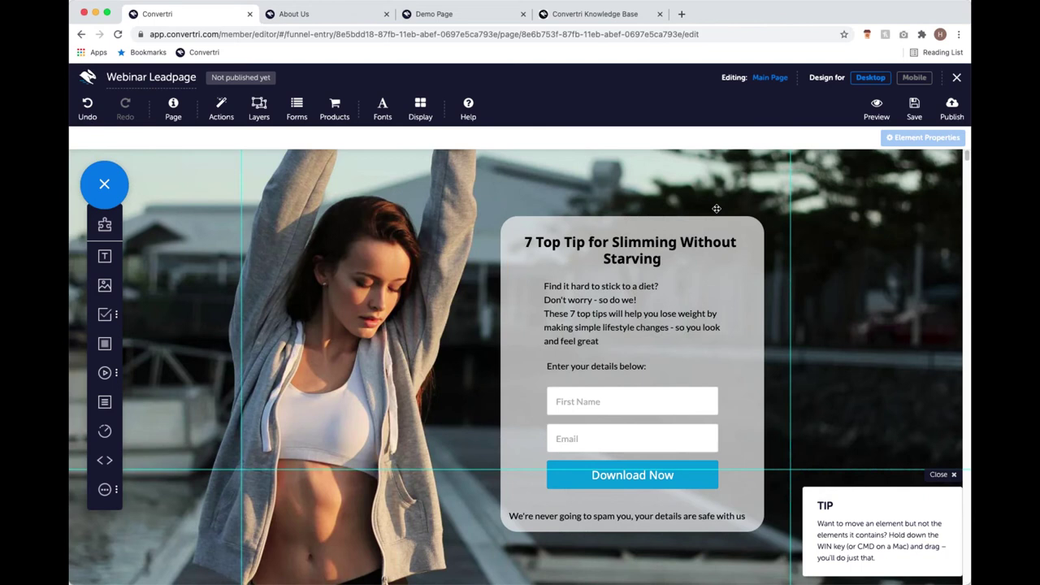
{"action": "left_click", "coordinate": [956, 79]}
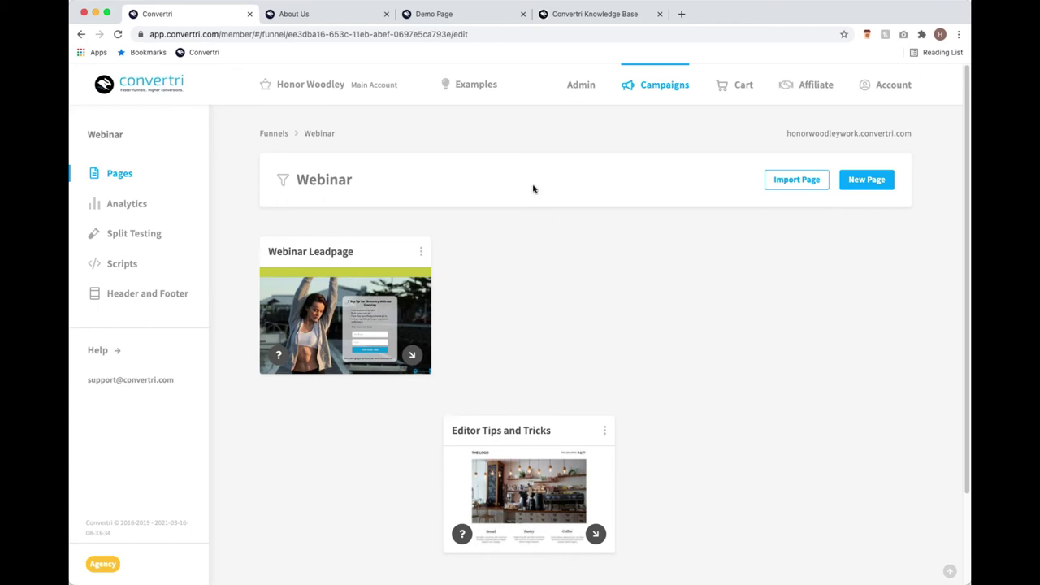
Clone the Webinar Leadpage as 'Webinar Thank You Page' and open the clone for editing.
{"action": "left_click", "coordinate": [420, 249]}
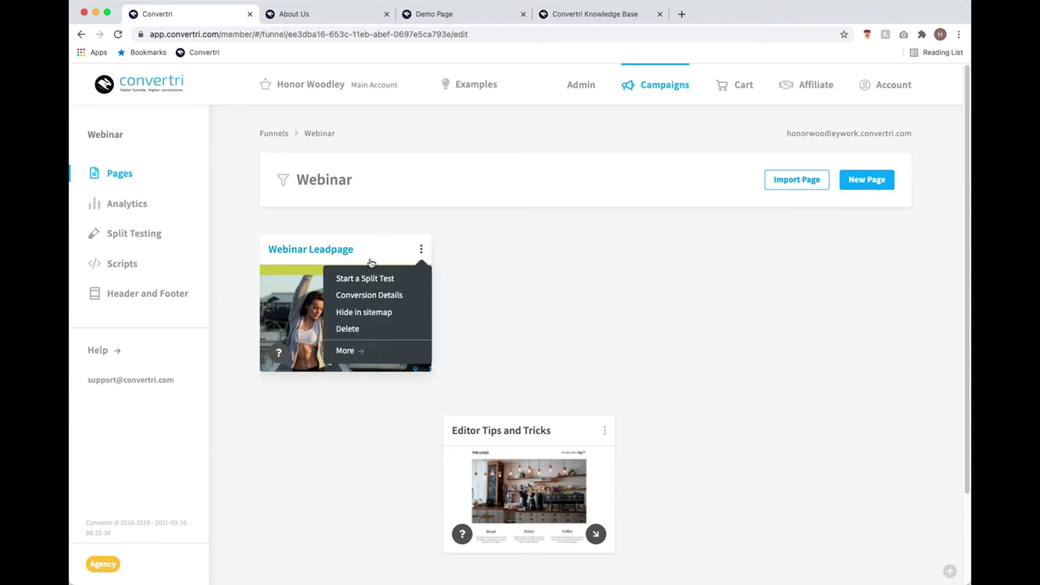
{"action": "left_click", "coordinate": [349, 353]}
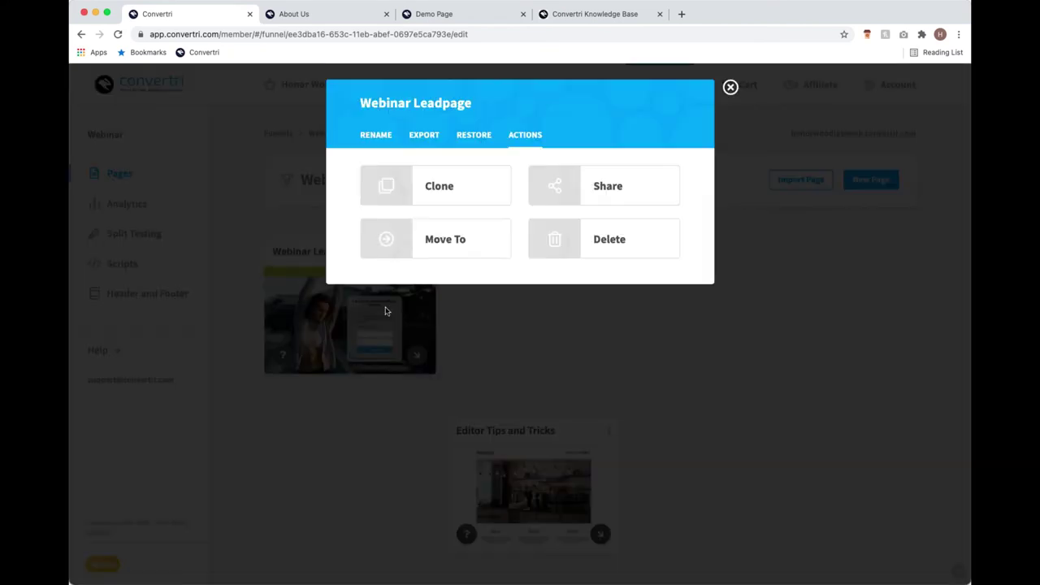
{"action": "left_click", "coordinate": [430, 200]}
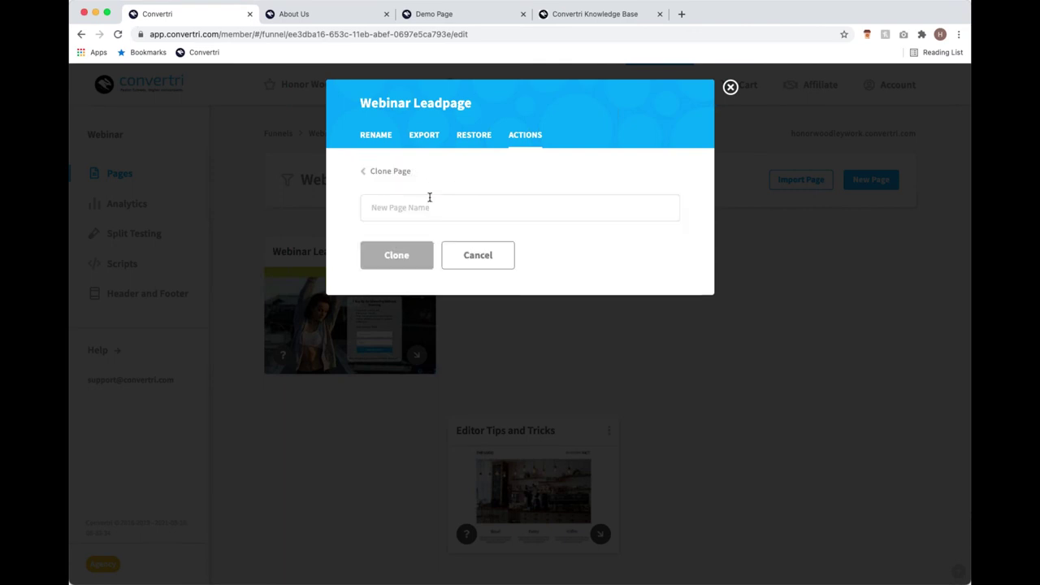
{"action": "left_click", "coordinate": [424, 207]}
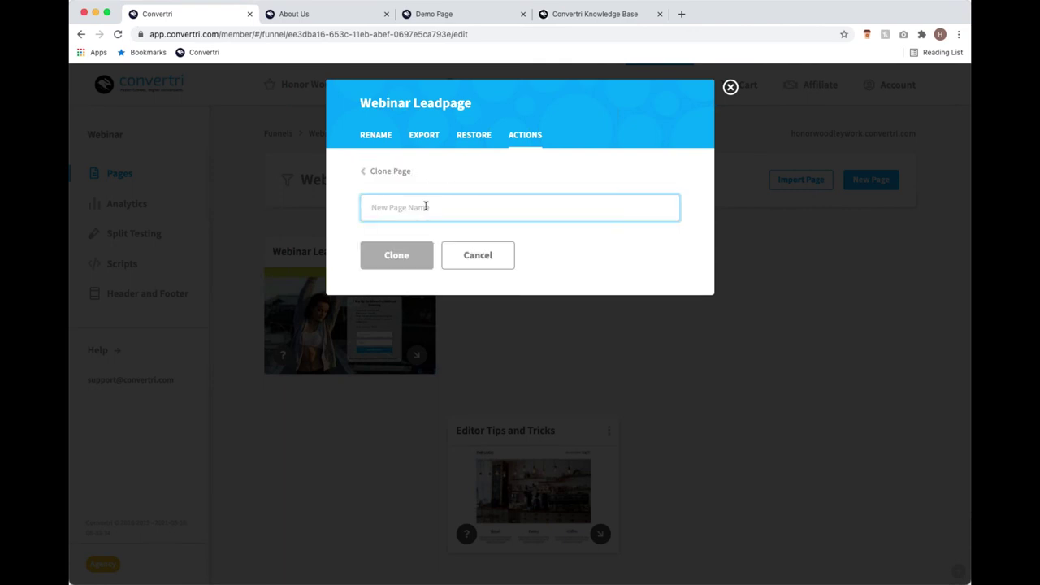
{"action": "type", "text": "Webinar Tha"}
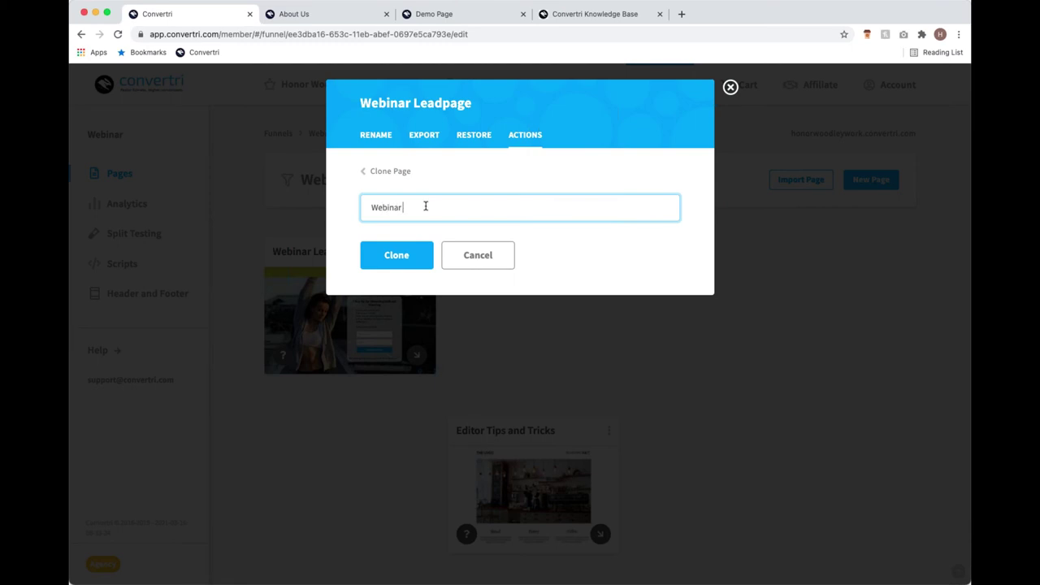
{"action": "type", "text": "nk You Page"}
{"action": "left_click", "coordinate": [411, 267]}
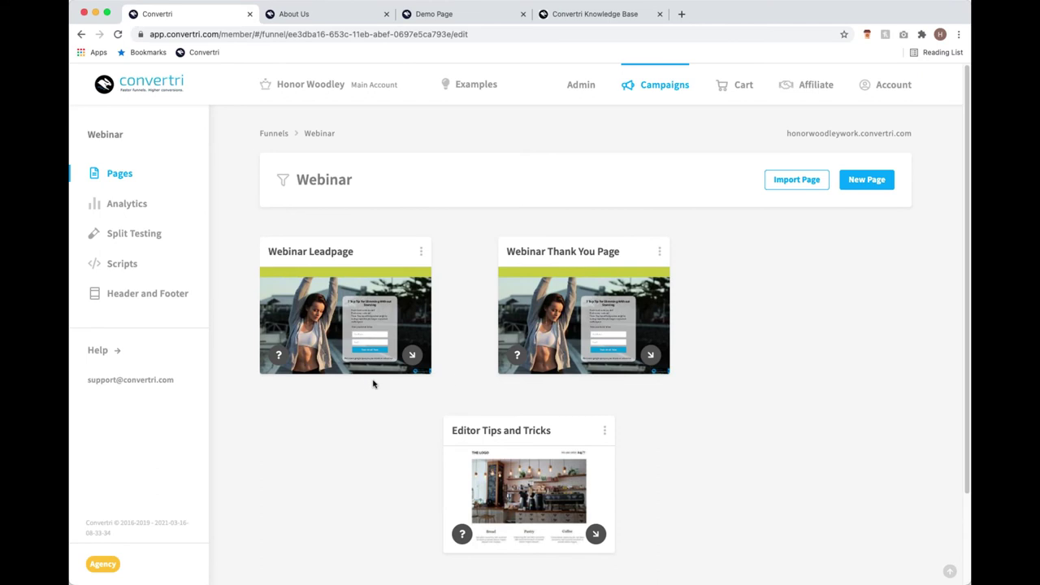
{"action": "mouse_move", "coordinate": [575, 319]}
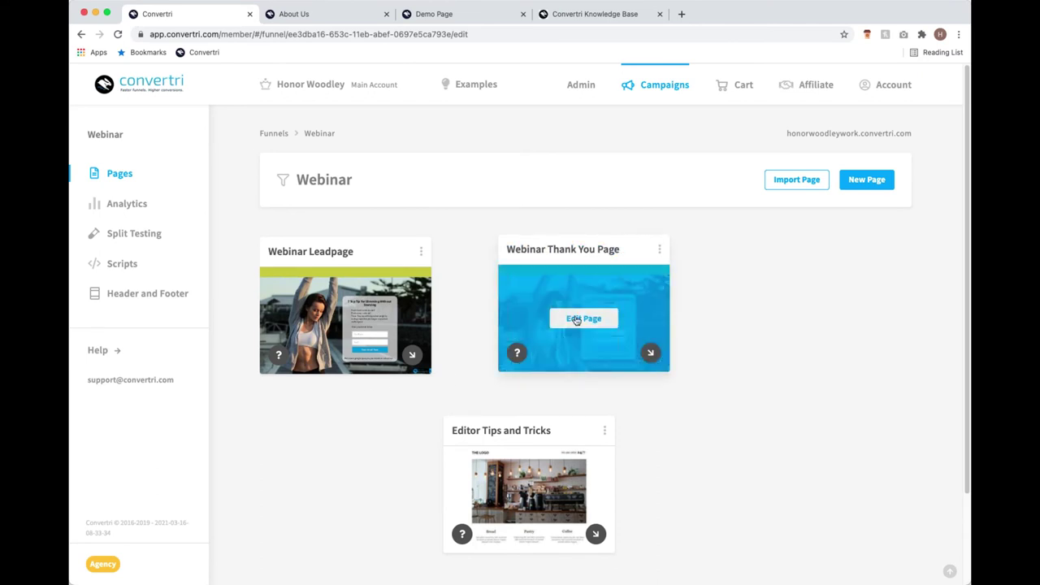
{"action": "left_click", "coordinate": [575, 319]}
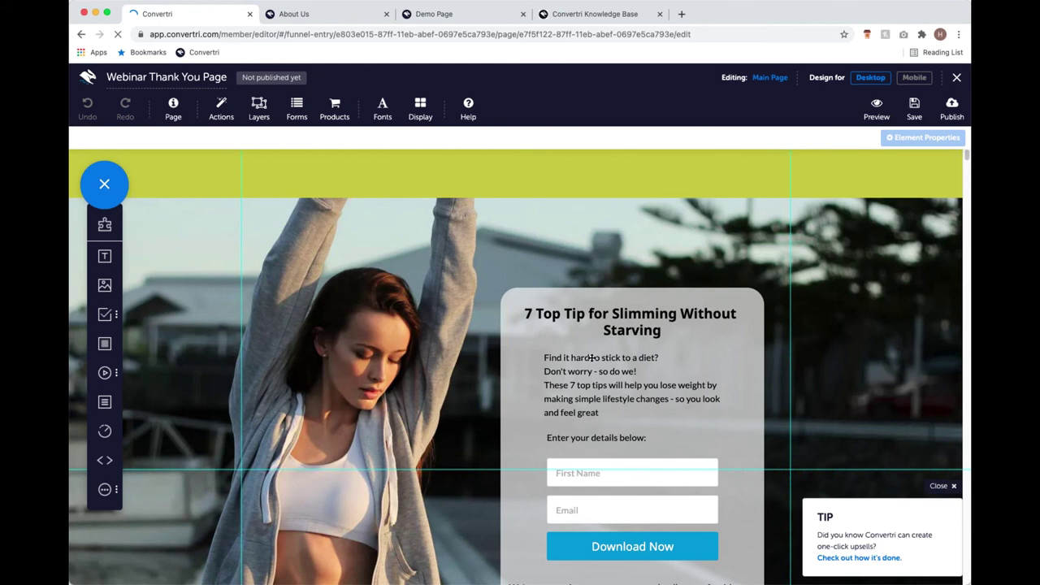
Delete the First Name and Email fields from the panel.
{"action": "scroll", "coordinate": [591, 357], "scroll_direction": "down", "scroll_amount": 4}
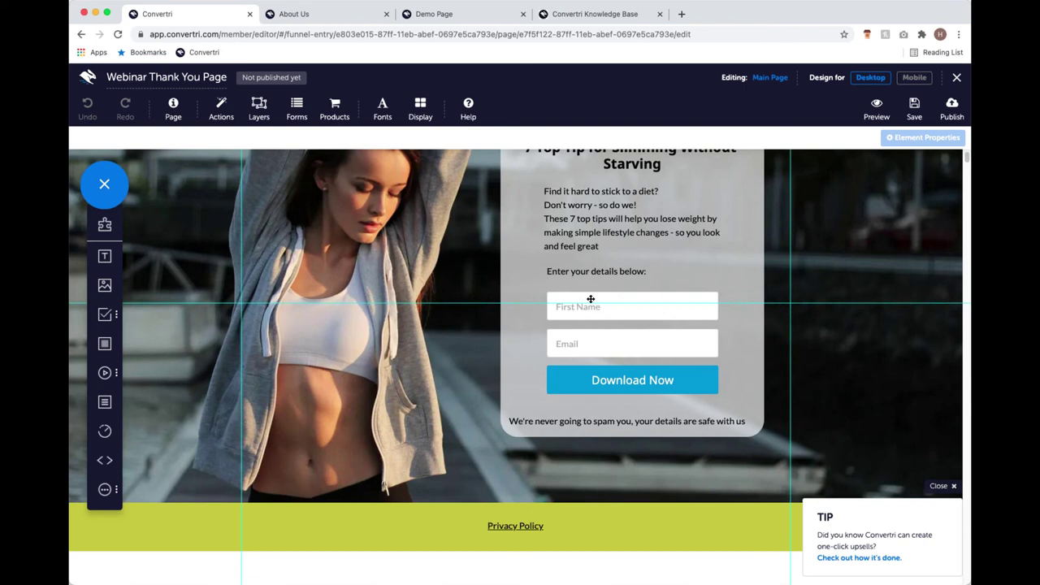
{"action": "left_click", "coordinate": [590, 300]}
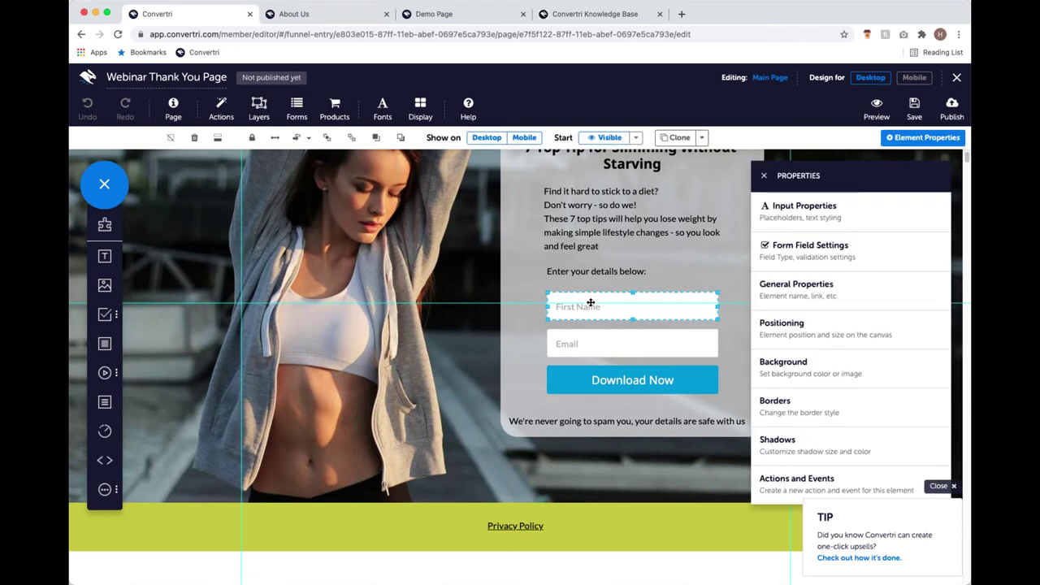
{"action": "key", "text": "Delete"}
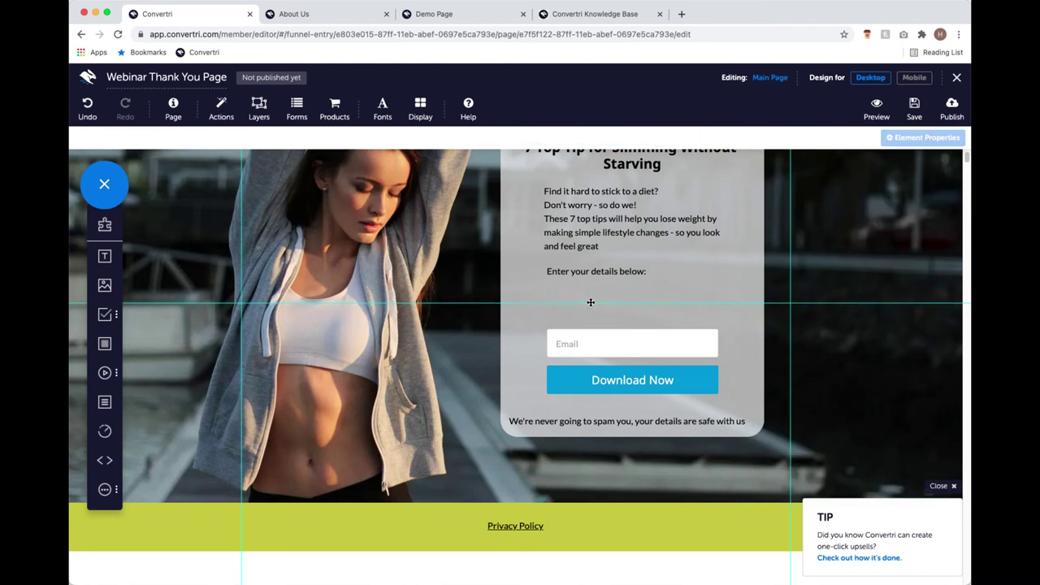
{"action": "left_click", "coordinate": [608, 347]}
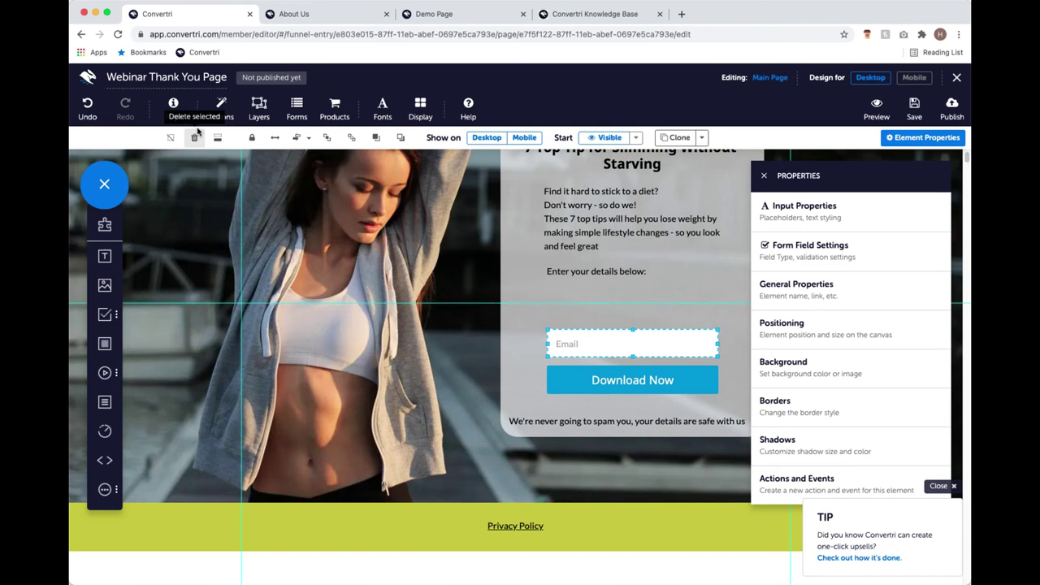
{"action": "left_click", "coordinate": [199, 141]}
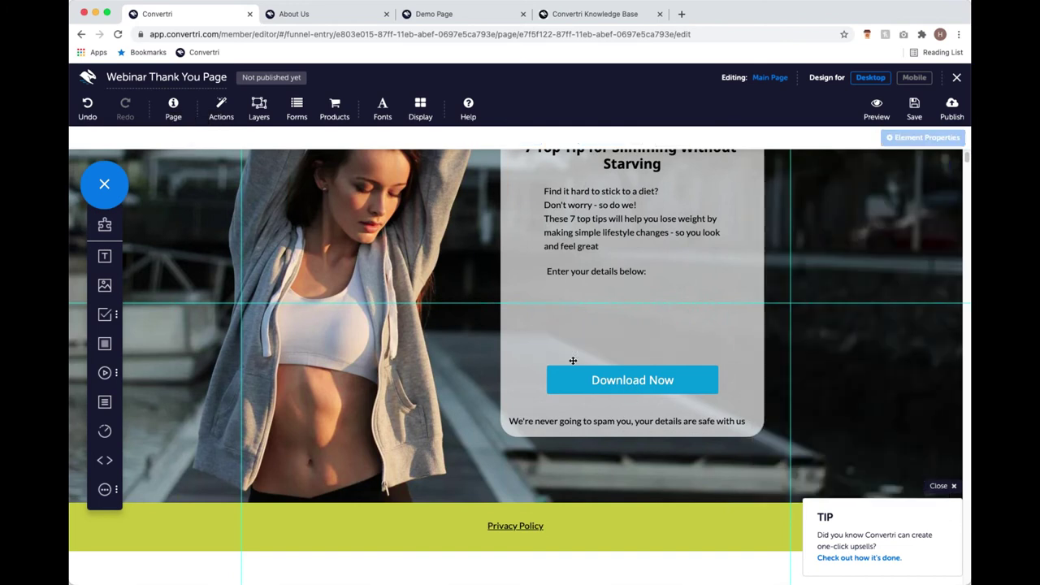
Delete the spam reassurance notice and the 'Enter your details below:' text.
{"action": "left_click", "coordinate": [633, 308]}
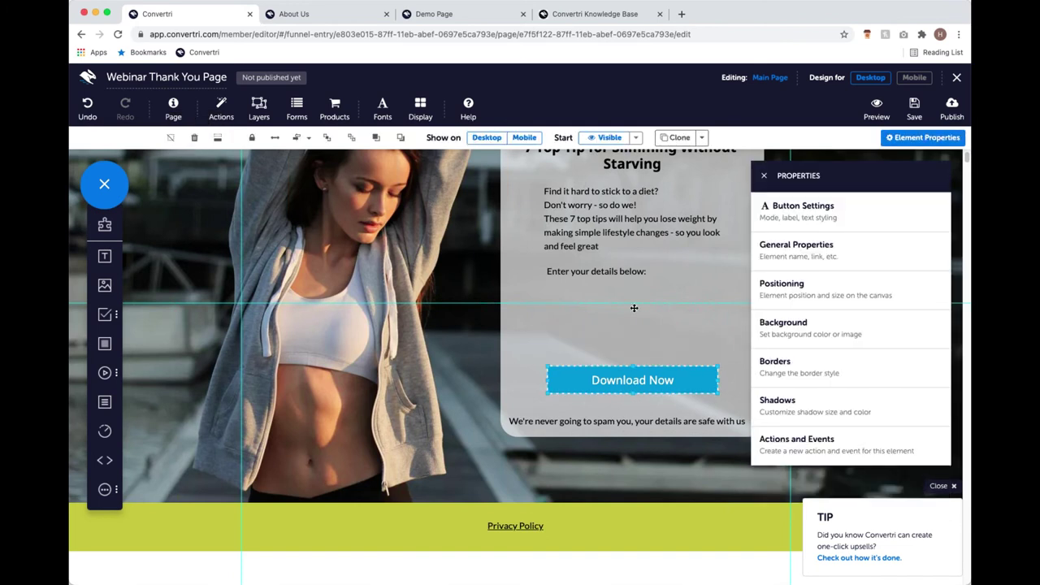
{"action": "left_click", "coordinate": [615, 420]}
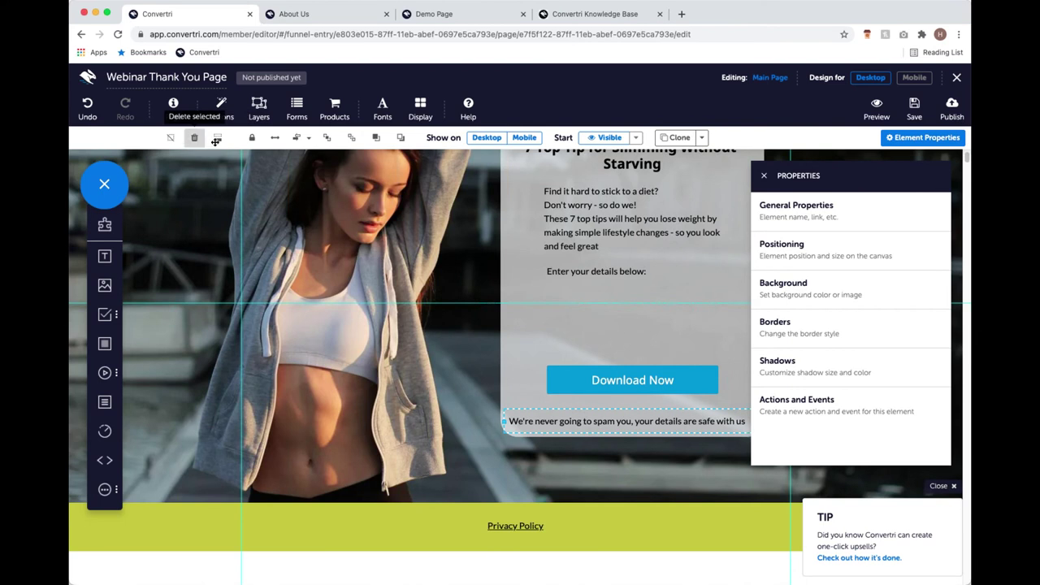
{"action": "left_click", "coordinate": [194, 138]}
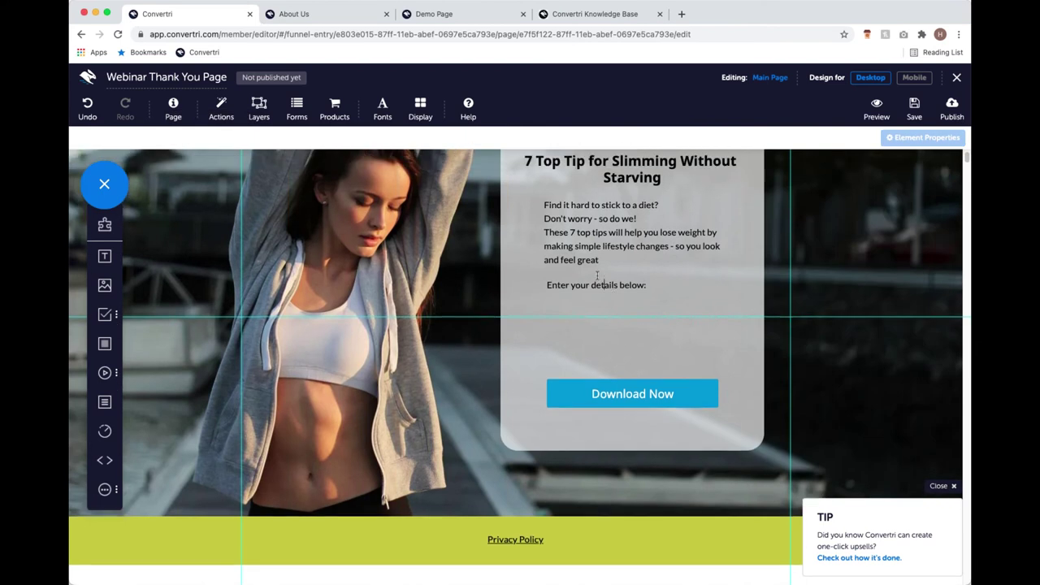
{"action": "left_click", "coordinate": [601, 281]}
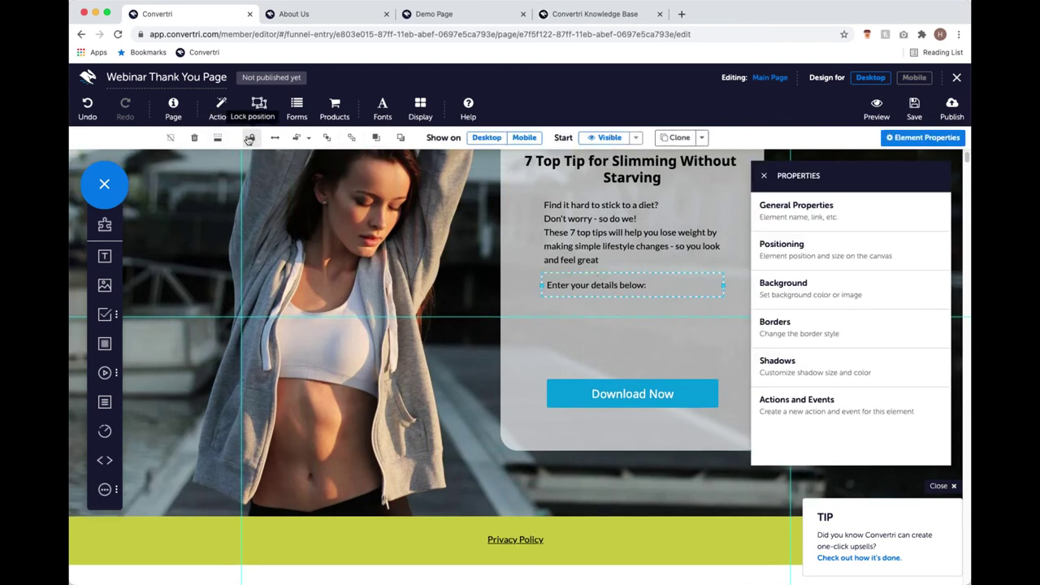
{"action": "left_click", "coordinate": [195, 137]}
{"action": "scroll", "coordinate": [568, 308], "scroll_direction": "up", "scroll_amount": 2}
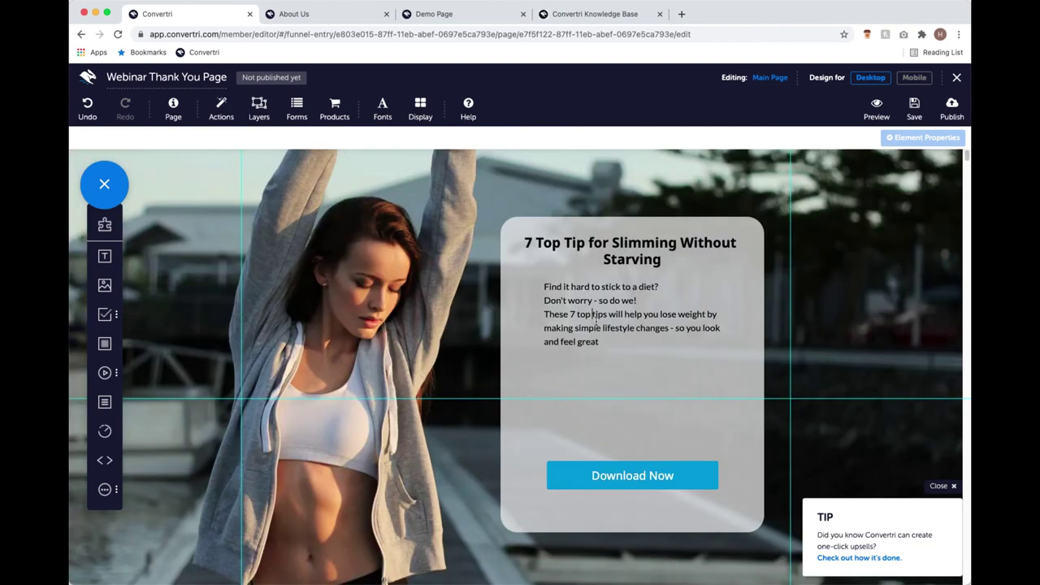
Replace the paragraph with 'Click below for your free guide on 7 top tips for slimming without starving'.
{"action": "left_click", "coordinate": [592, 314]}
{"action": "left_click", "coordinate": [592, 313]}
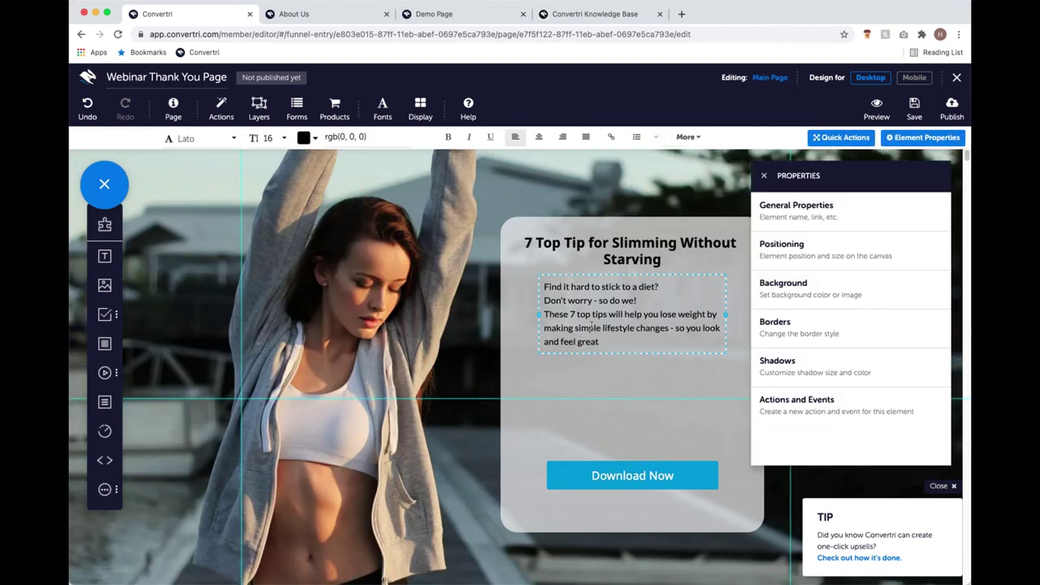
{"action": "left_click_drag", "start_coordinate": [601, 342], "coordinate": [528, 292]}
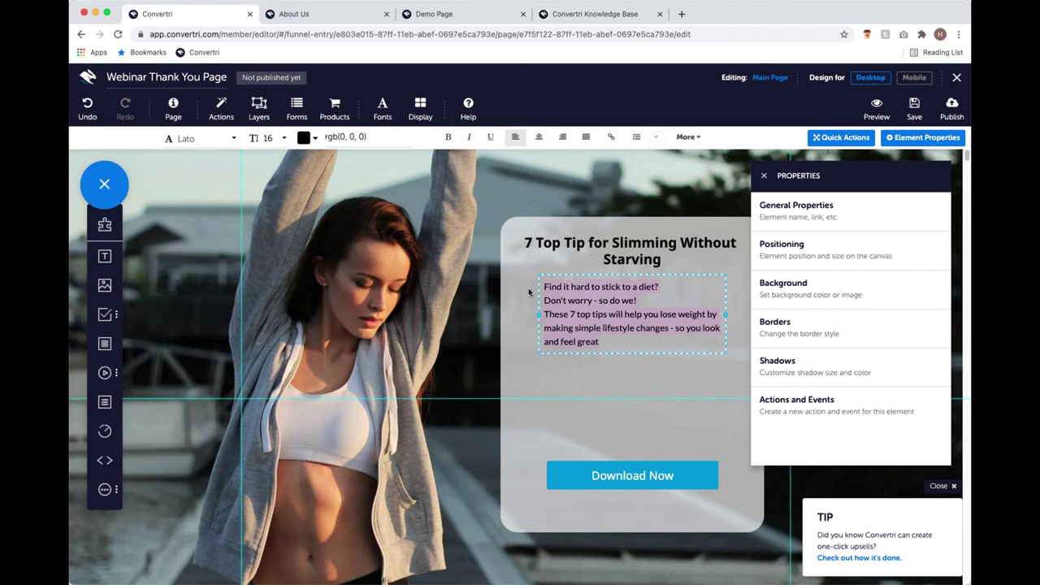
{"action": "key", "text": "BackSpace"}
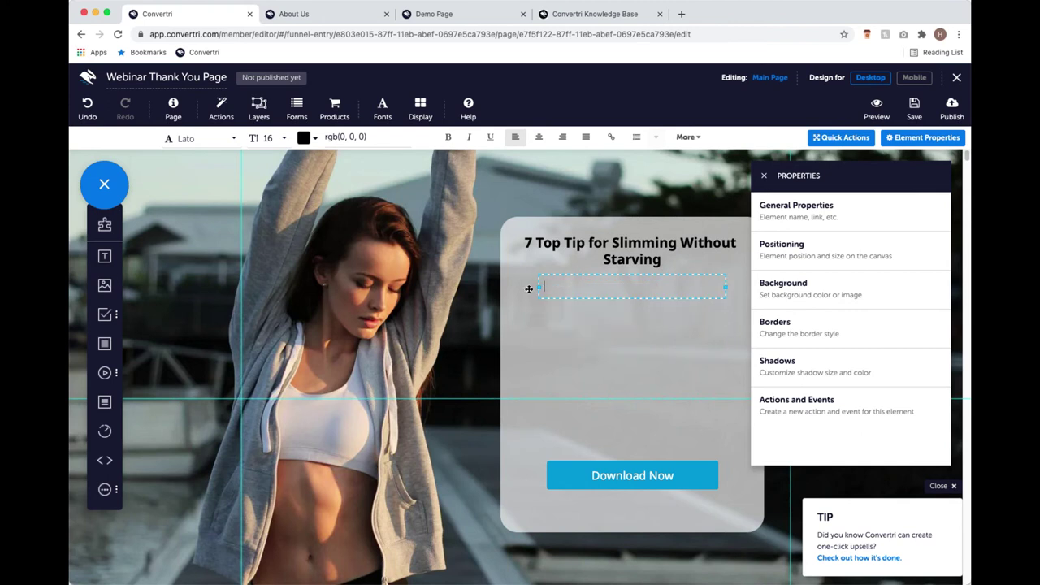
{"action": "type", "text": "Click below for your fre guid"}
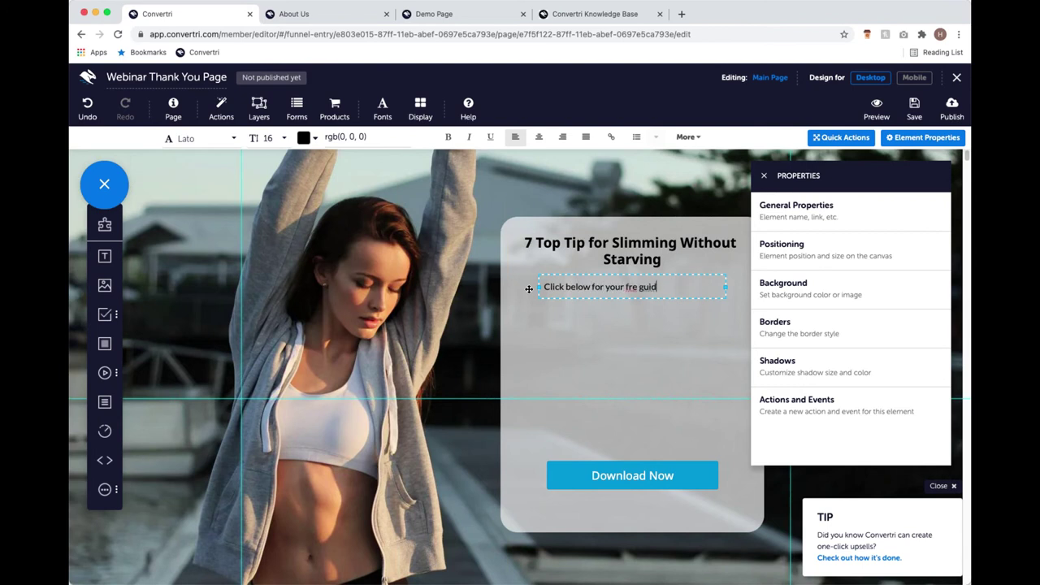
{"action": "type", "text": "e on 7 top tips for sl"}
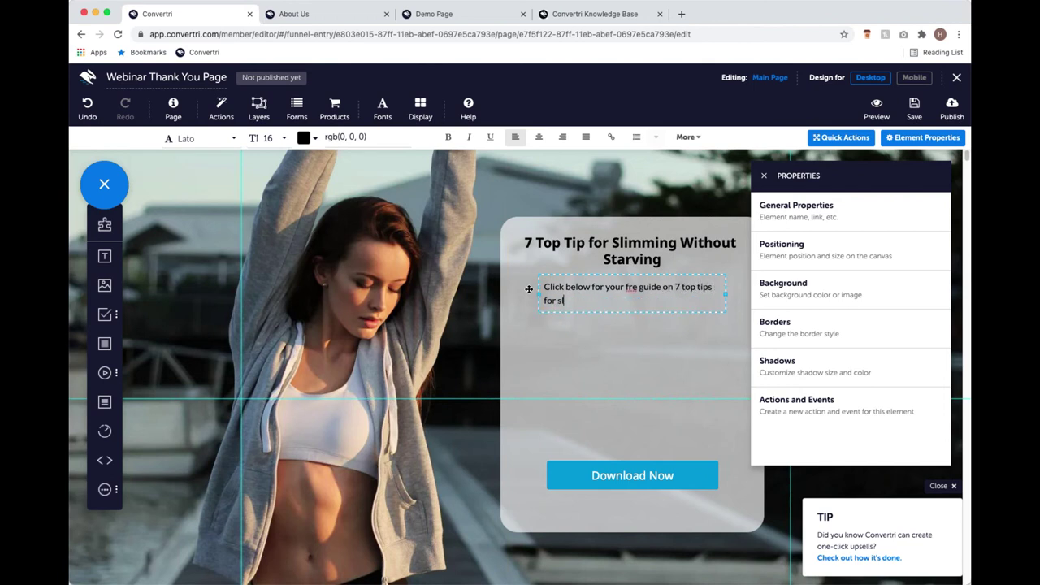
{"action": "type", "text": "imming without starving"}
{"action": "left_click", "coordinate": [638, 289]}
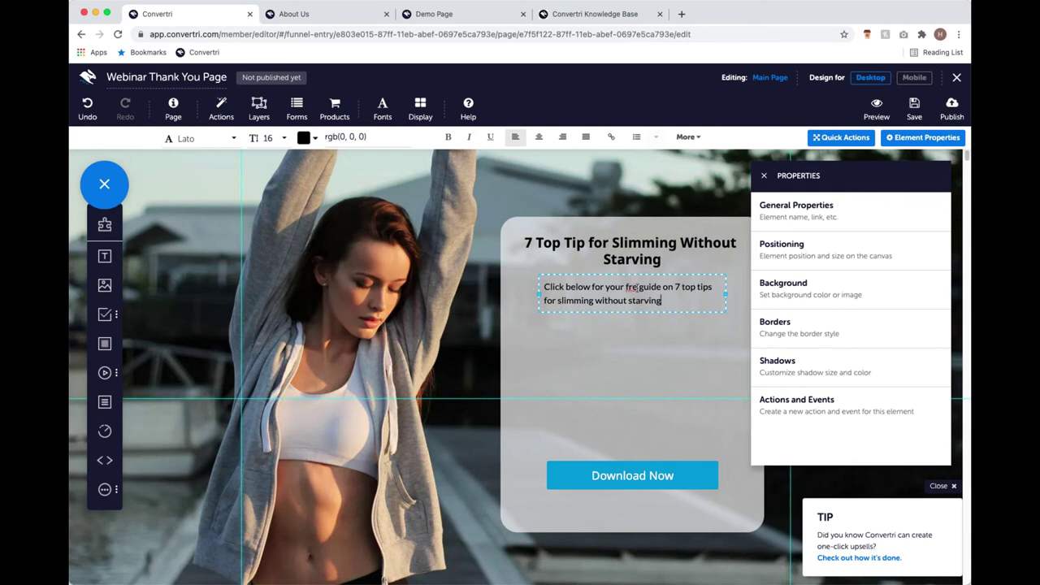
{"action": "type", "text": "e"}
{"action": "left_click_drag", "start_coordinate": [629, 274], "coordinate": [630, 280]}
{"action": "left_click", "coordinate": [764, 175]}
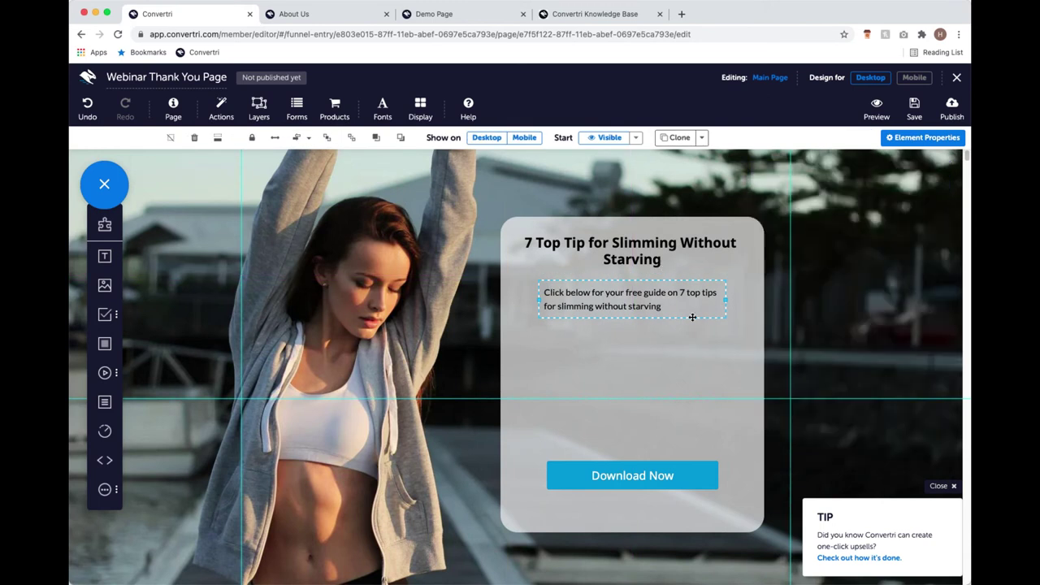
Move the Download Now button up, shrink the grey panel to fit, and lower the panel.
{"action": "left_click_drag", "start_coordinate": [634, 470], "coordinate": [640, 349]}
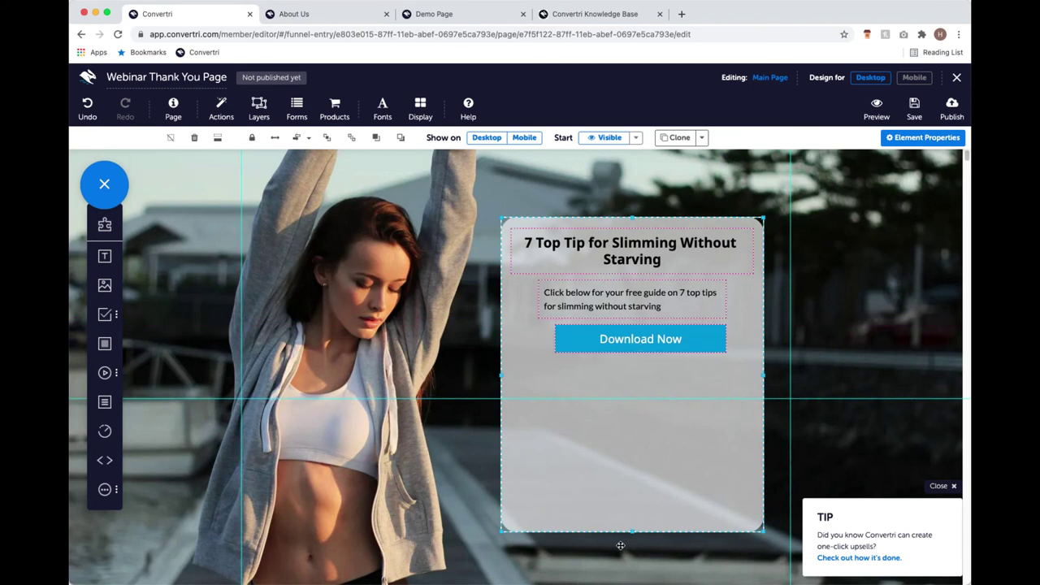
{"action": "left_click_drag", "start_coordinate": [634, 529], "coordinate": [655, 376]}
{"action": "left_click_drag", "start_coordinate": [738, 292], "coordinate": [739, 344]}
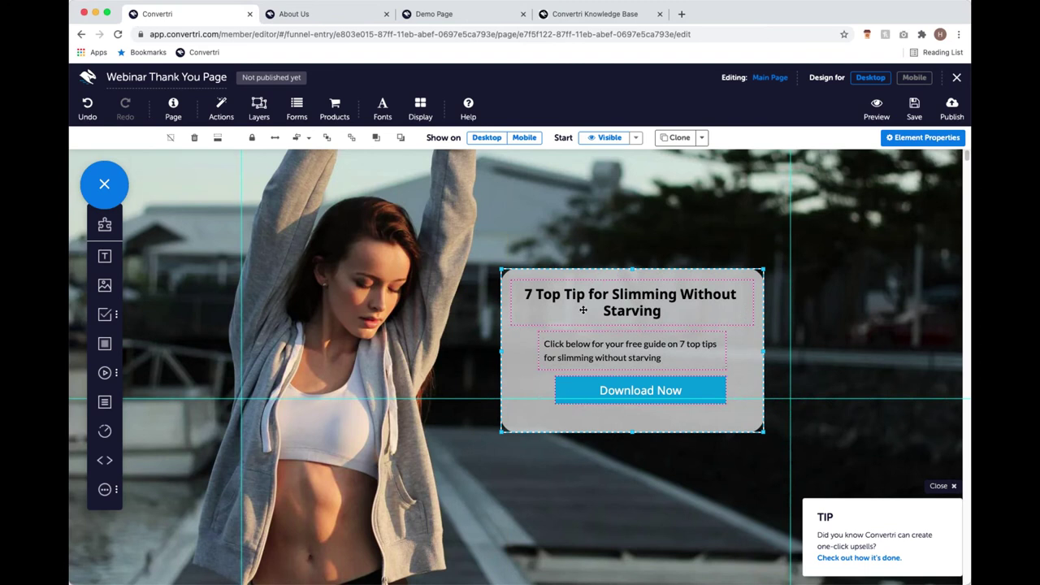
Centre the Download Now button and justify the panel's heading, text and button vertically.
{"action": "left_click", "coordinate": [298, 137]}
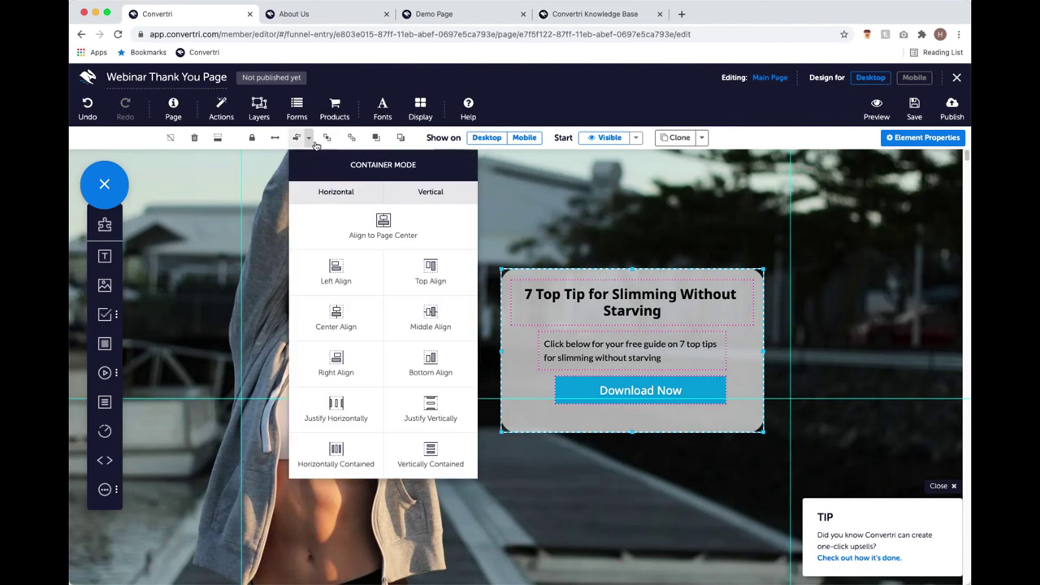
{"action": "left_click", "coordinate": [351, 310]}
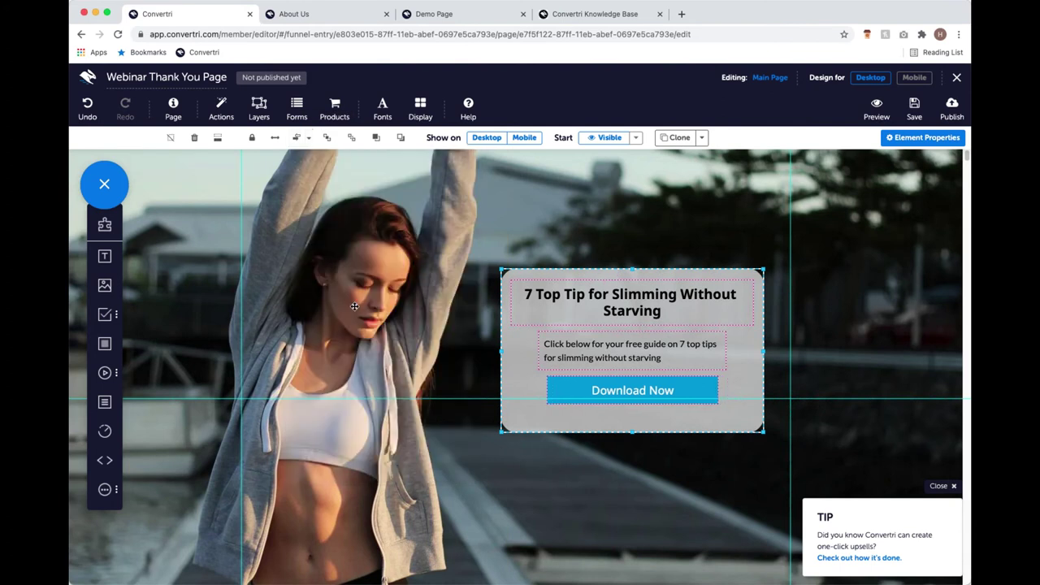
{"action": "left_click", "coordinate": [298, 138]}
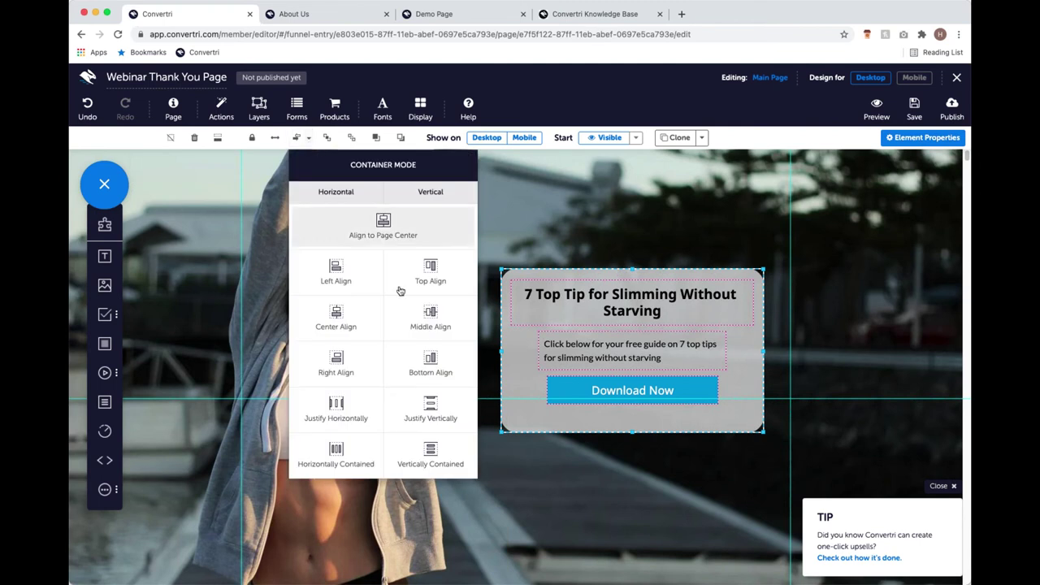
{"action": "left_click", "coordinate": [439, 402]}
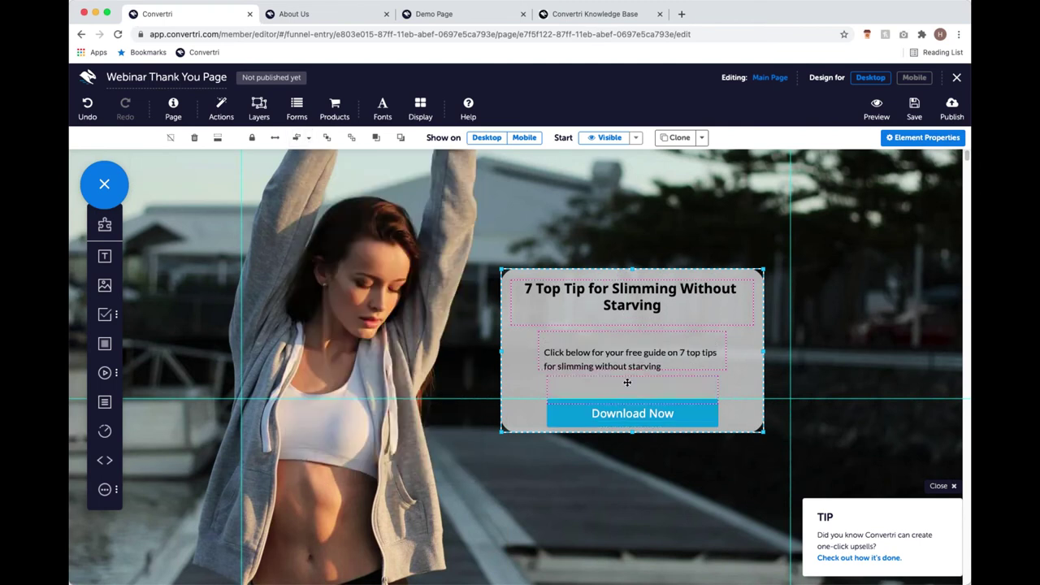
{"action": "left_click_drag", "start_coordinate": [640, 412], "coordinate": [639, 404]}
{"action": "left_click", "coordinate": [837, 251]}
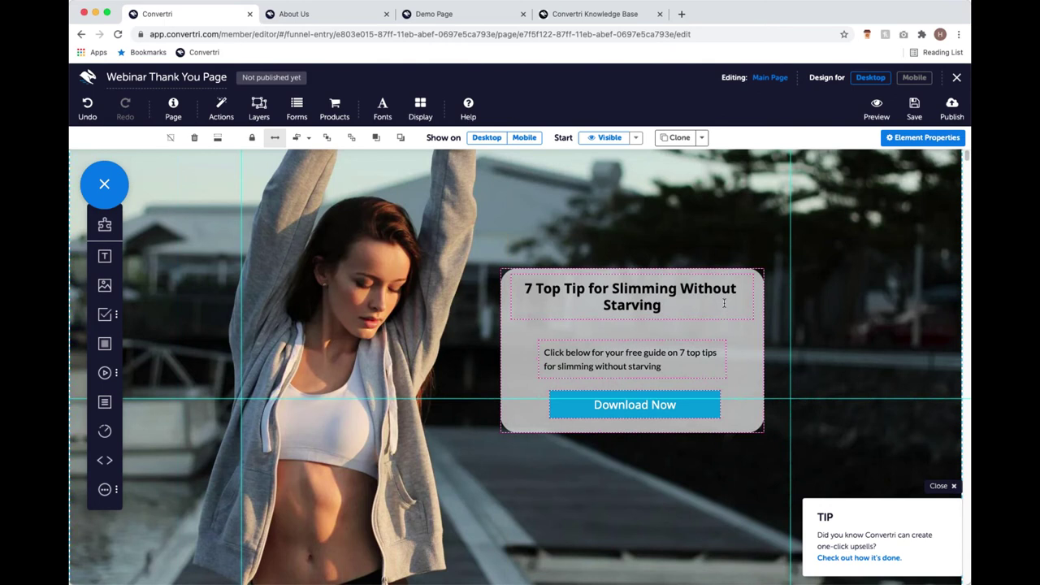
{"action": "left_click", "coordinate": [677, 410]}
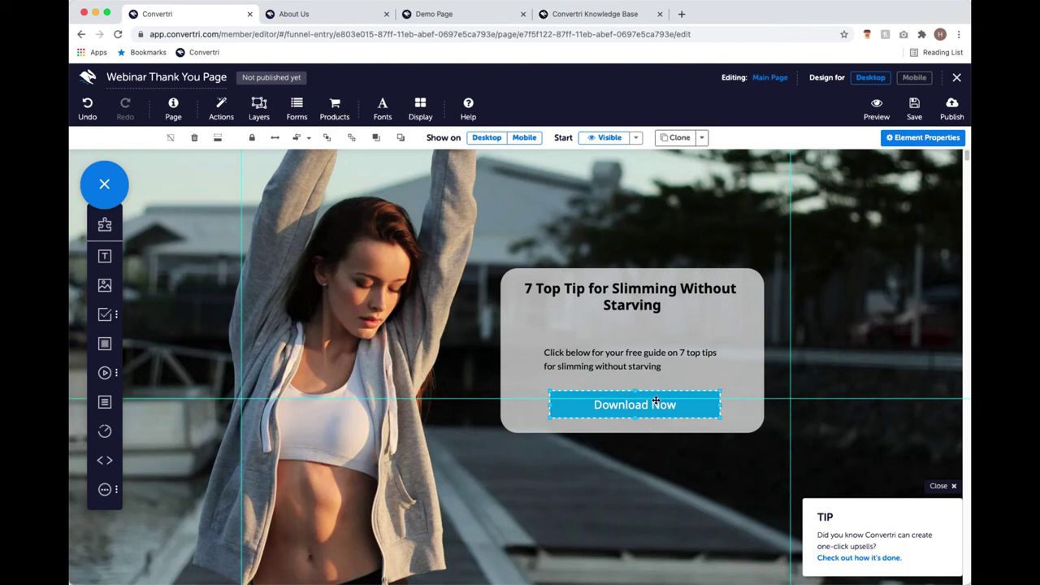
Change the button's label to 'Click Here To Download' in its button settings.
{"action": "left_click", "coordinate": [917, 140]}
{"action": "left_click", "coordinate": [859, 216]}
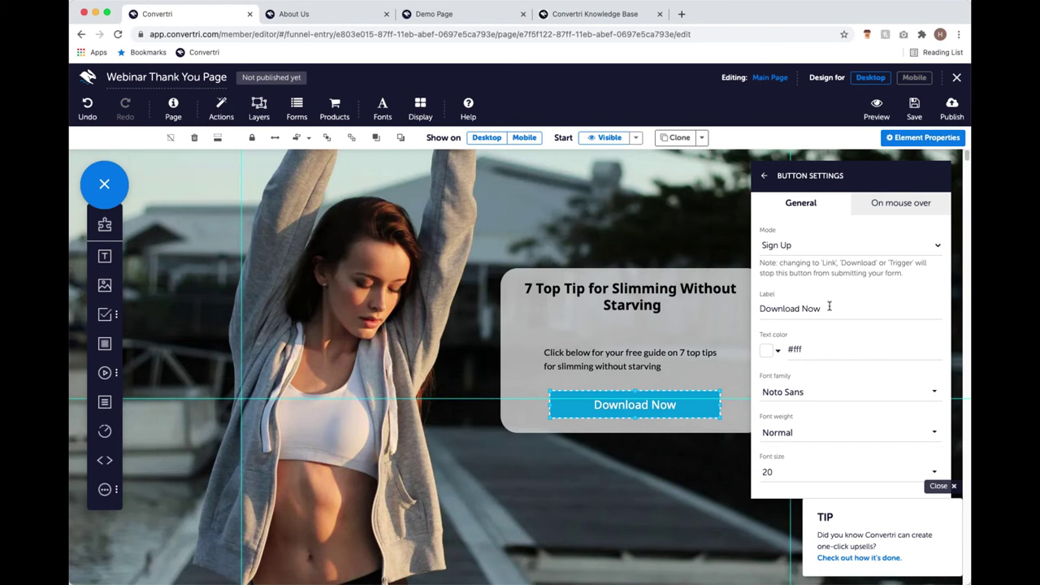
{"action": "left_click", "coordinate": [855, 305]}
{"action": "key", "text": "Home"}
{"action": "type", "text": "Click "}
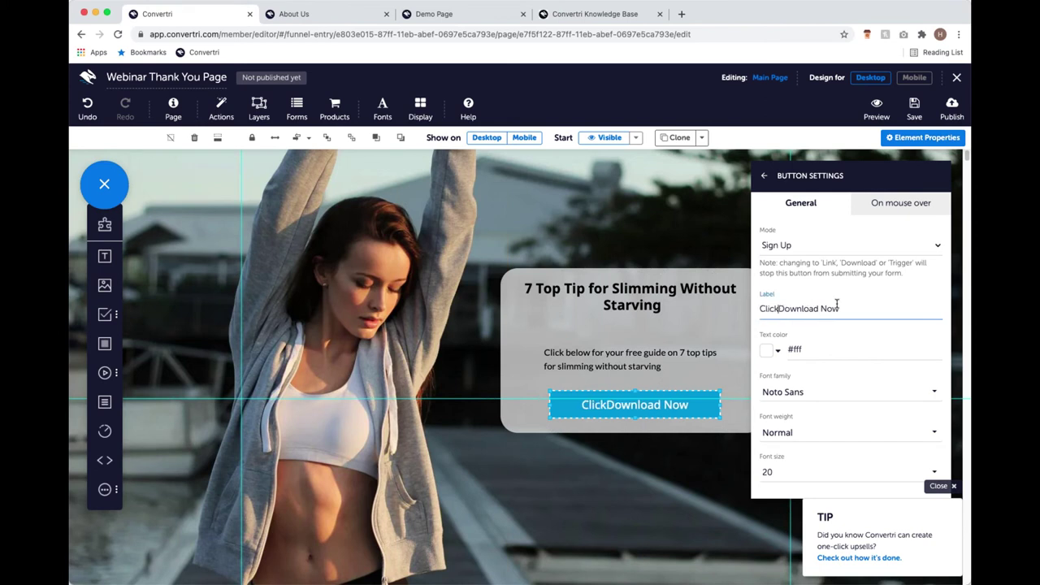
{"action": "type", "text": "Heee"}
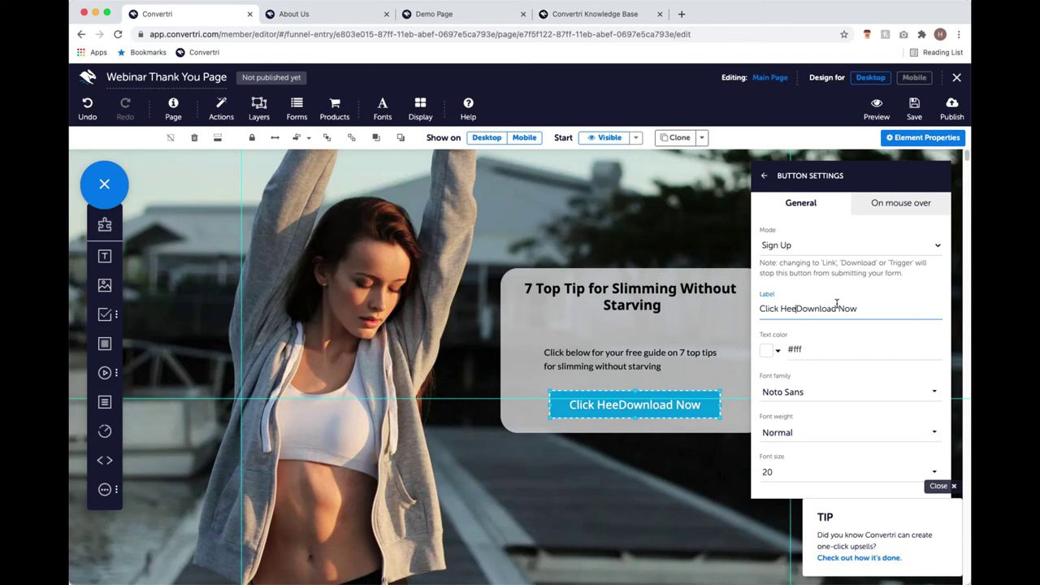
{"action": "key", "text": "BackSpace"}
{"action": "key", "text": "BackSpace"}
{"action": "key", "text": "BackSpace"}
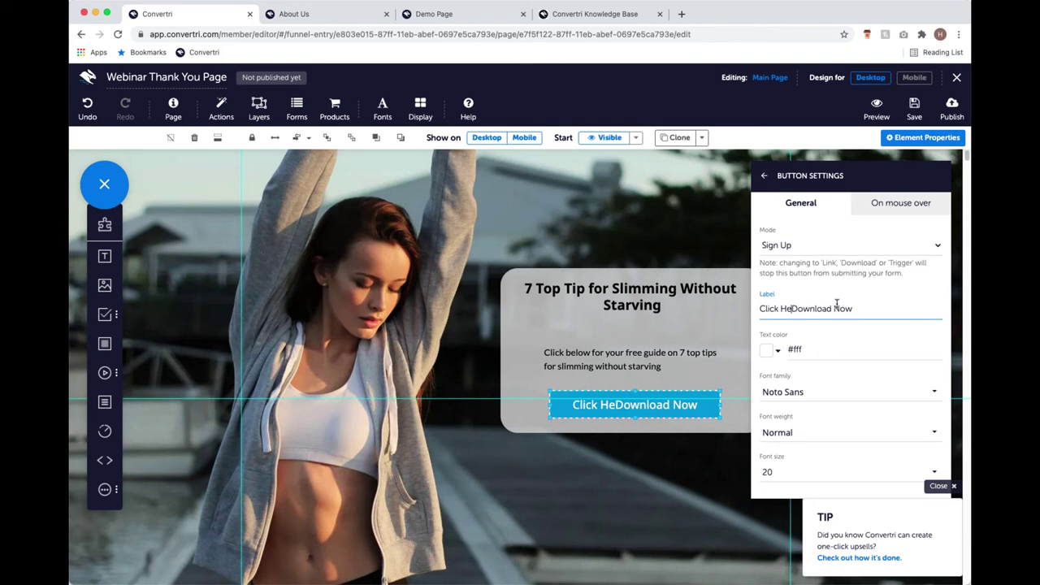
{"action": "type", "text": "re To"}
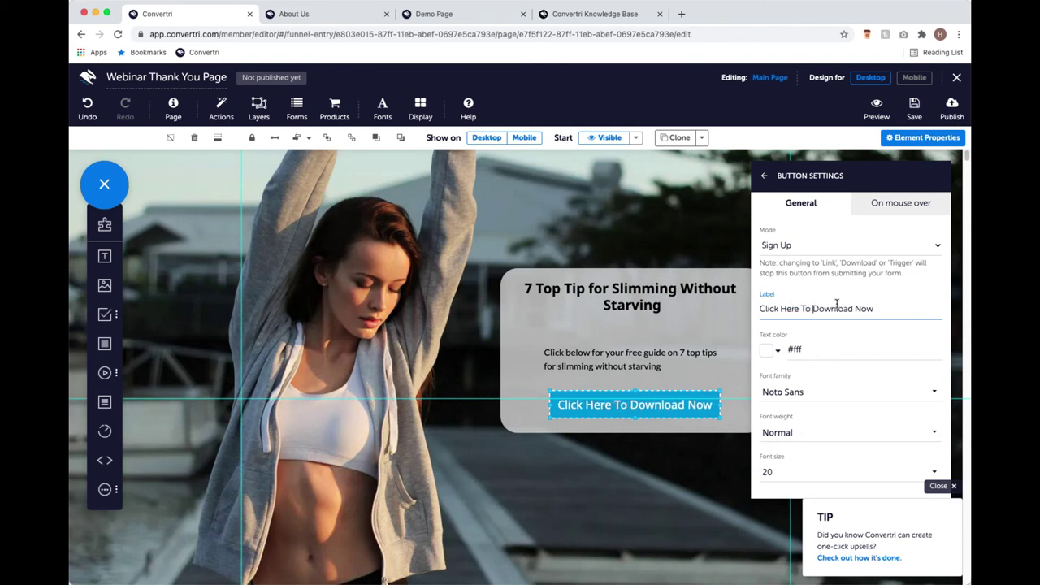
{"action": "left_click", "coordinate": [873, 308]}
{"action": "key", "text": "BackSpace"}
{"action": "key", "text": "BackSpace"}
{"action": "key", "text": "BackSpace"}
{"action": "key", "text": "BackSpace"}
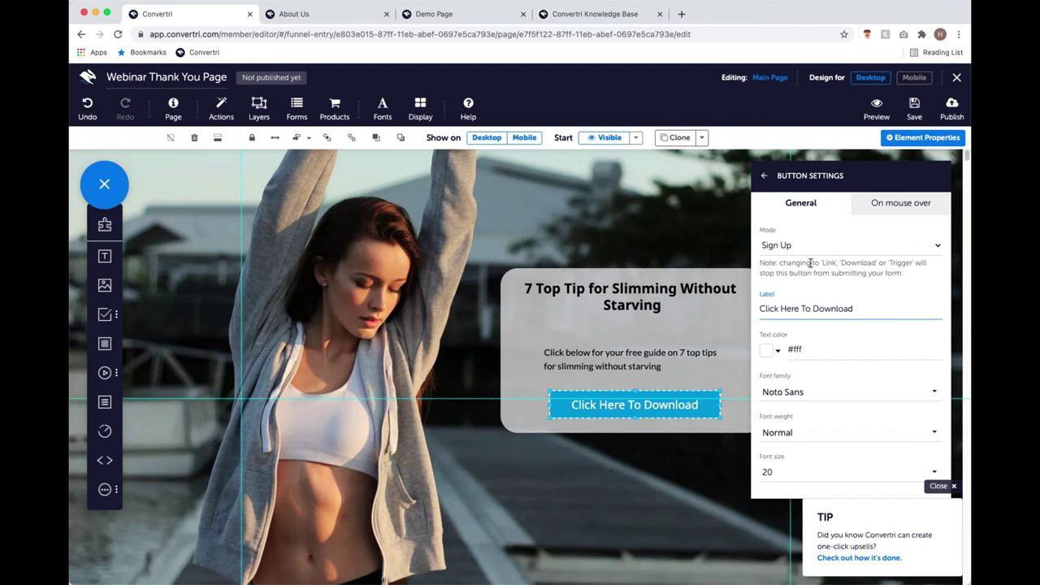
Switch the button to Download mode and bring up the File Library to pick the file.
{"action": "left_click", "coordinate": [824, 253]}
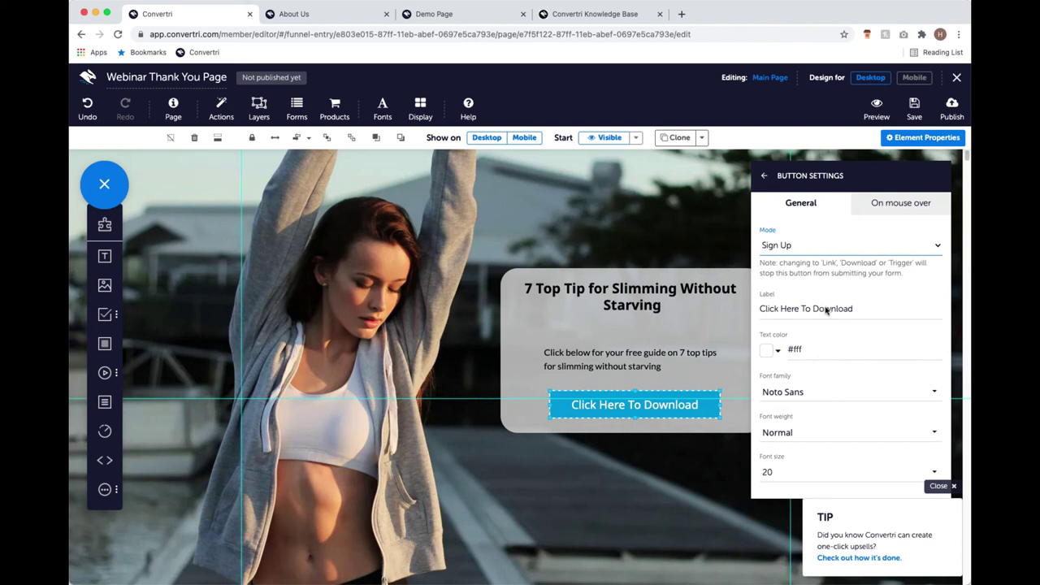
{"action": "left_click", "coordinate": [824, 310]}
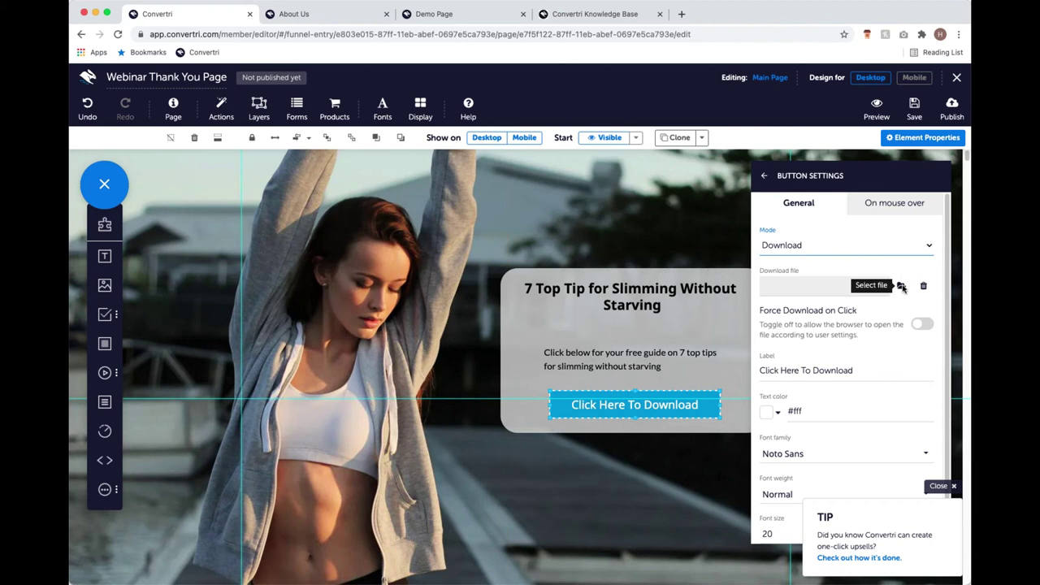
{"action": "left_click", "coordinate": [901, 286]}
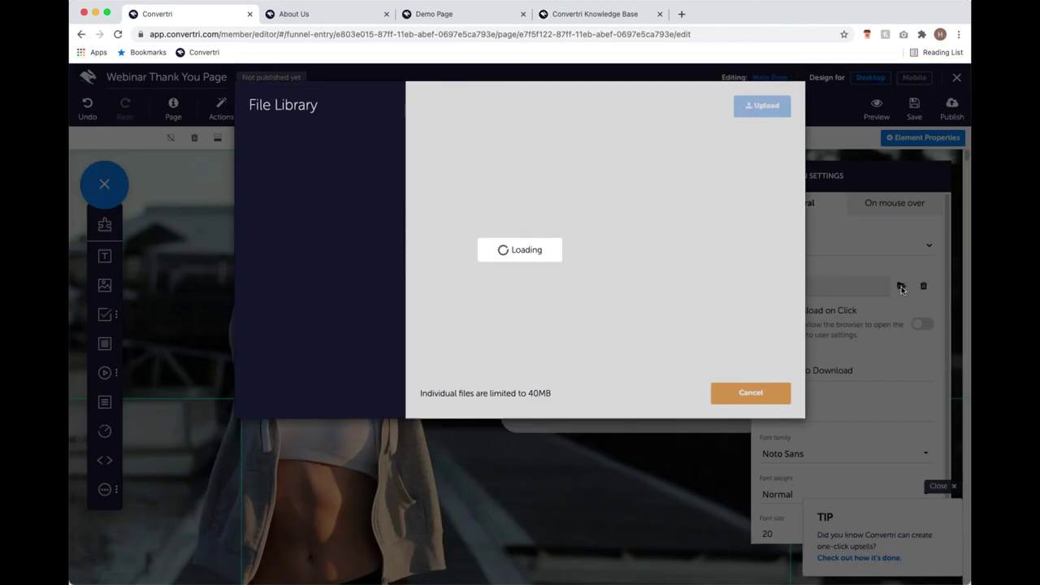
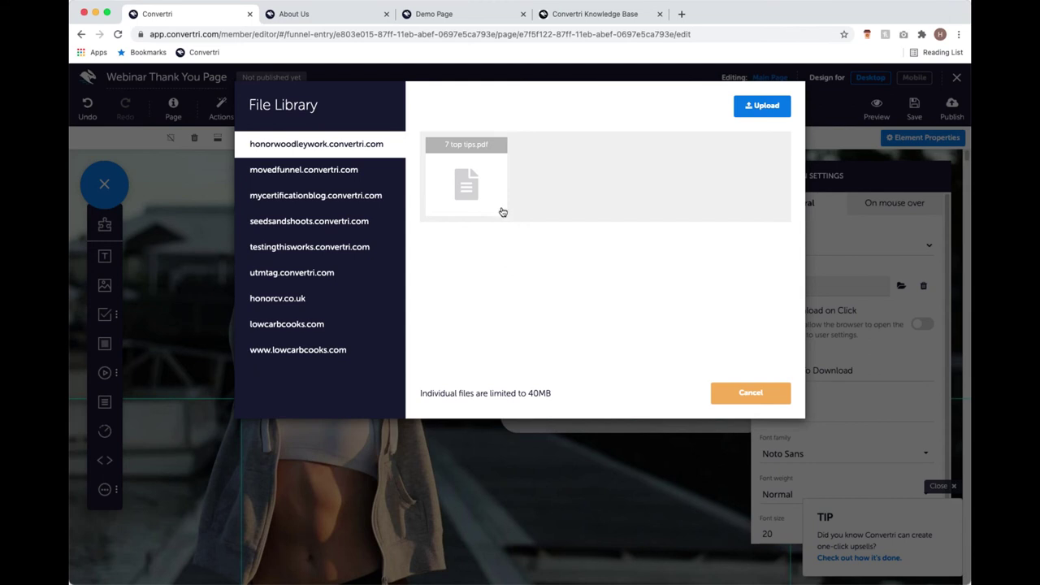
Pick 7 top tips.pdf in the File Library as the button's download file.
{"action": "left_click", "coordinate": [487, 186]}
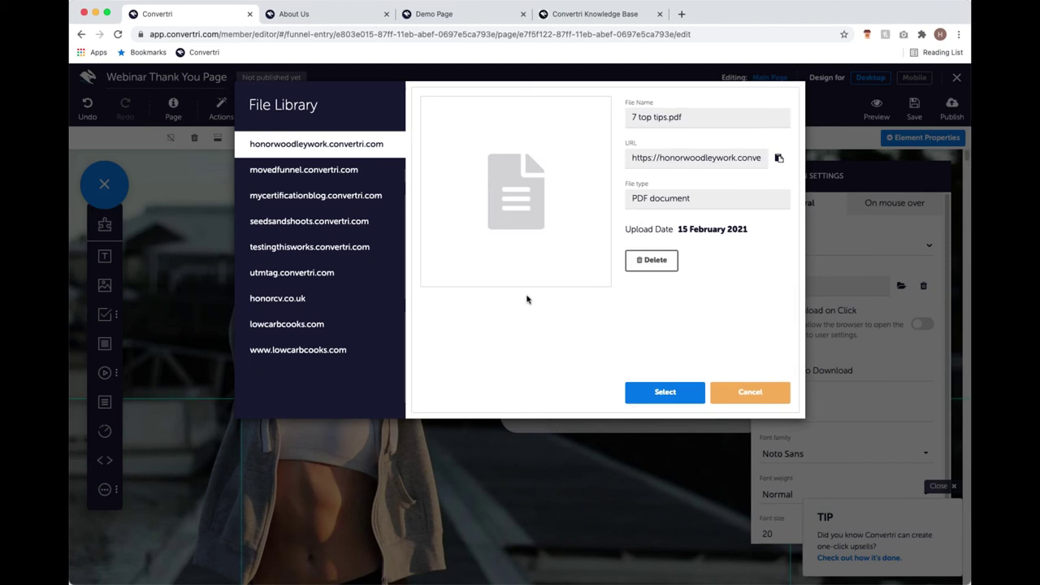
{"action": "left_click", "coordinate": [663, 390]}
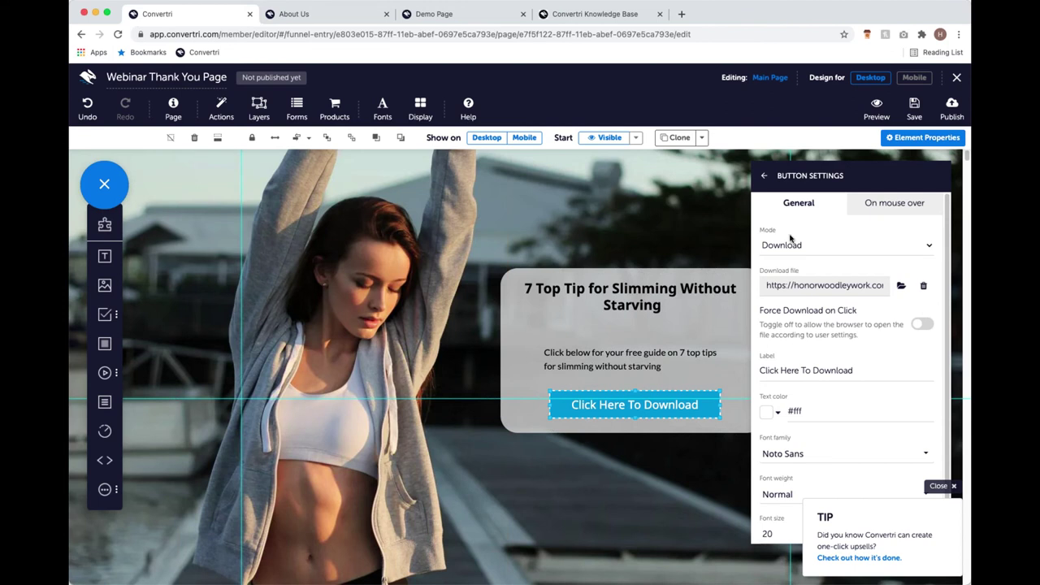
Close the button settings, shorten the top green band in the Mobile layout, then return to Desktop.
{"action": "left_click", "coordinate": [765, 176]}
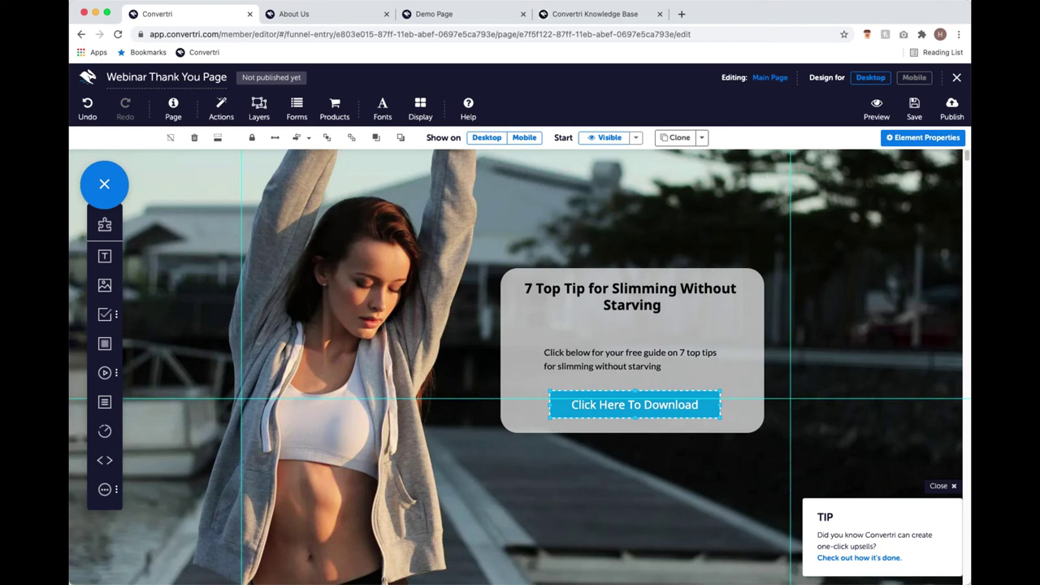
{"action": "left_click", "coordinate": [914, 77]}
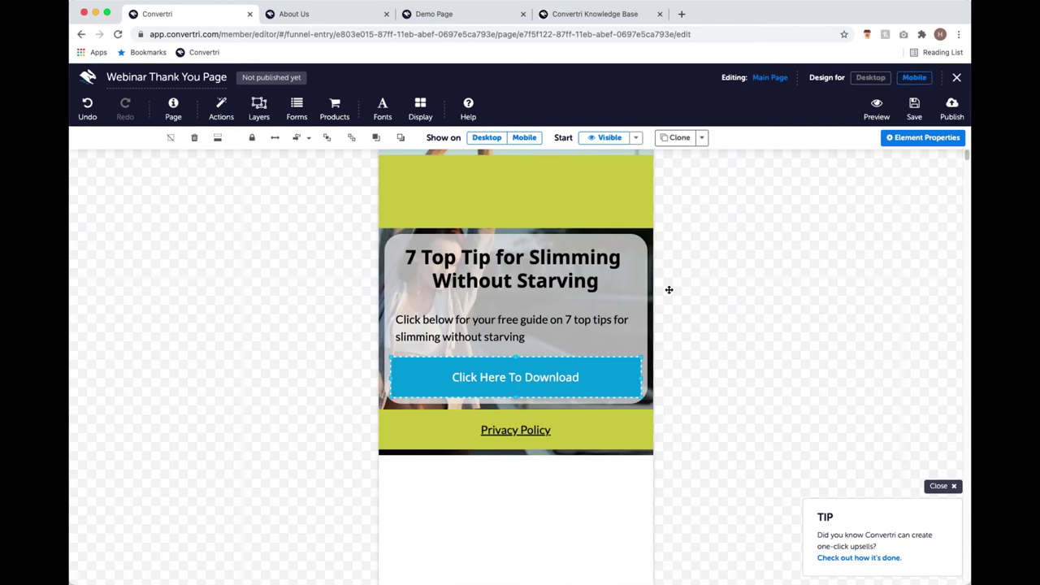
{"action": "left_click", "coordinate": [567, 212]}
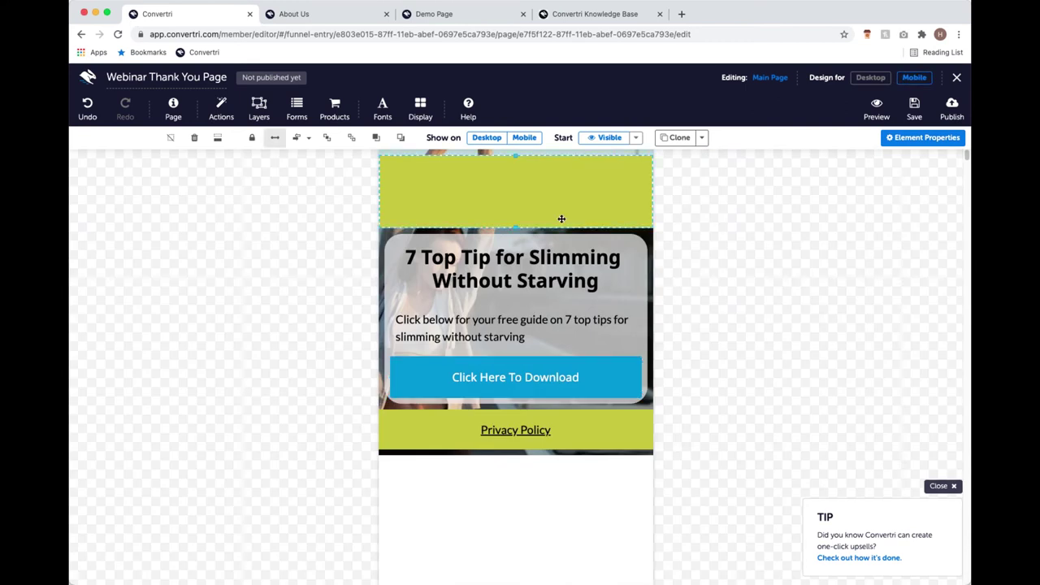
{"action": "left_click_drag", "start_coordinate": [520, 229], "coordinate": [541, 160]}
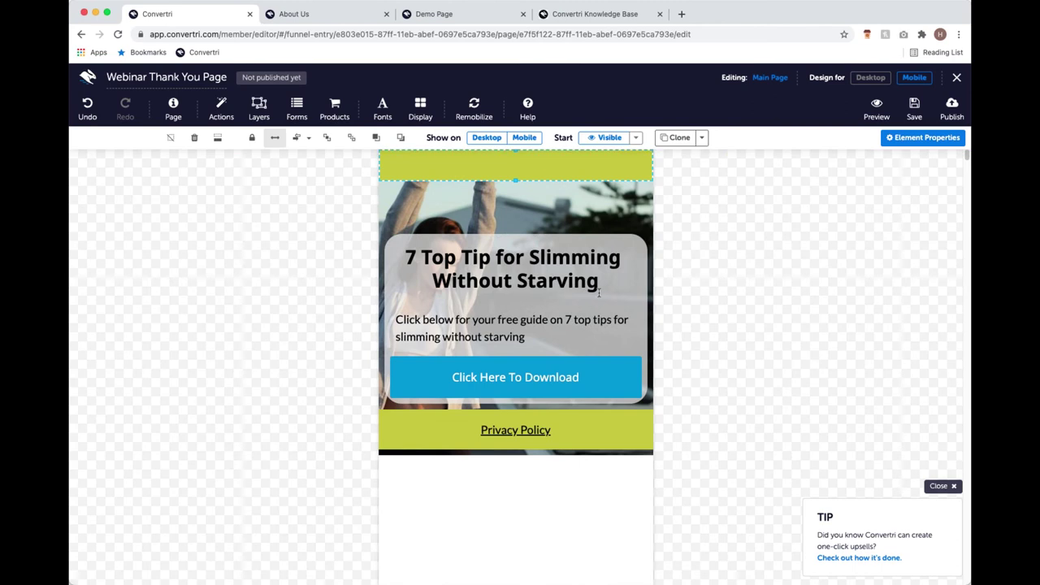
{"action": "left_click", "coordinate": [860, 81]}
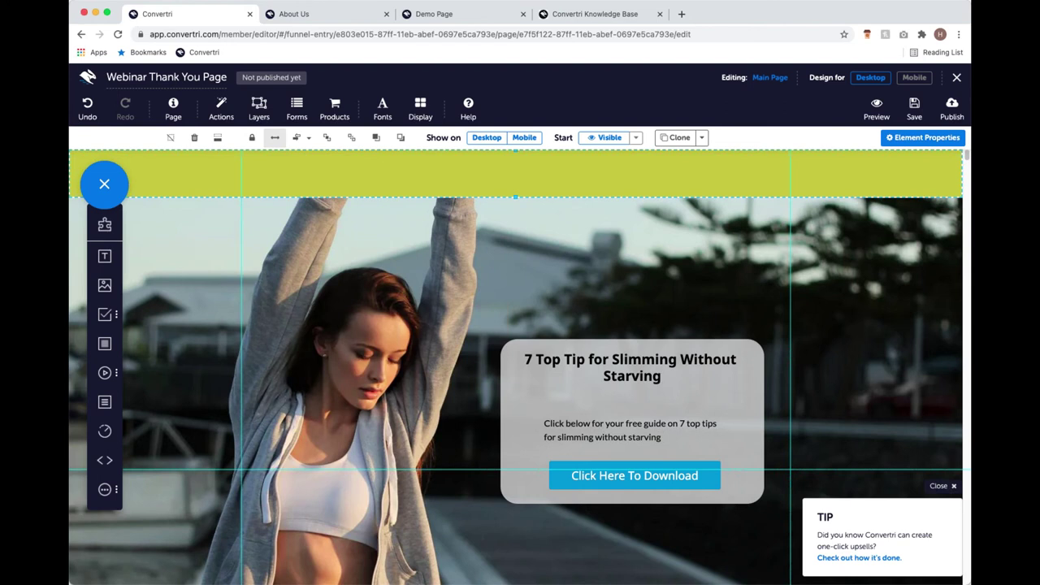
{"action": "left_click", "coordinate": [950, 115]}
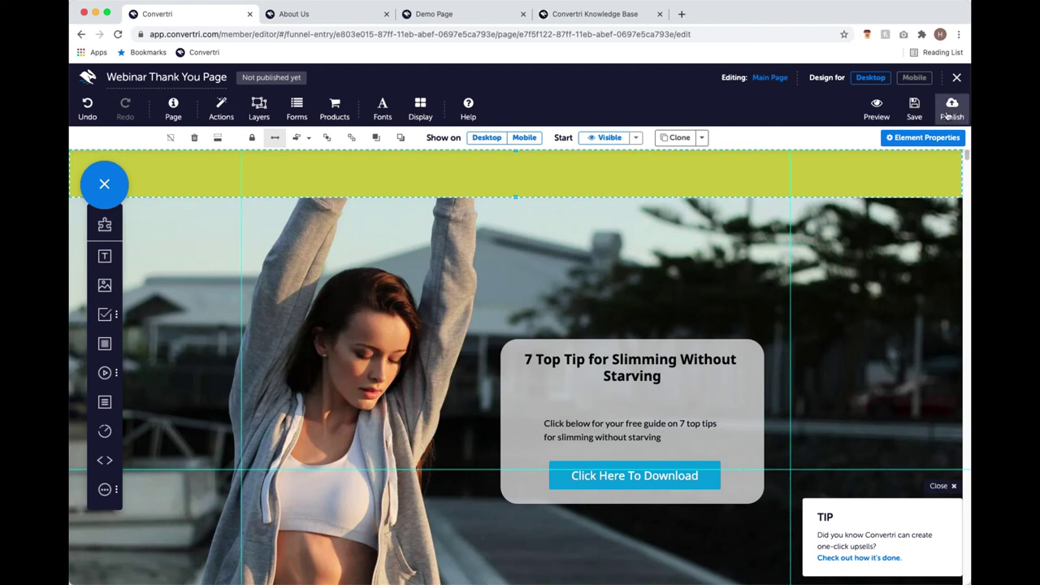
Enter webinarthankyoupage as the publish Path and publish the page.
{"action": "left_click", "coordinate": [947, 115]}
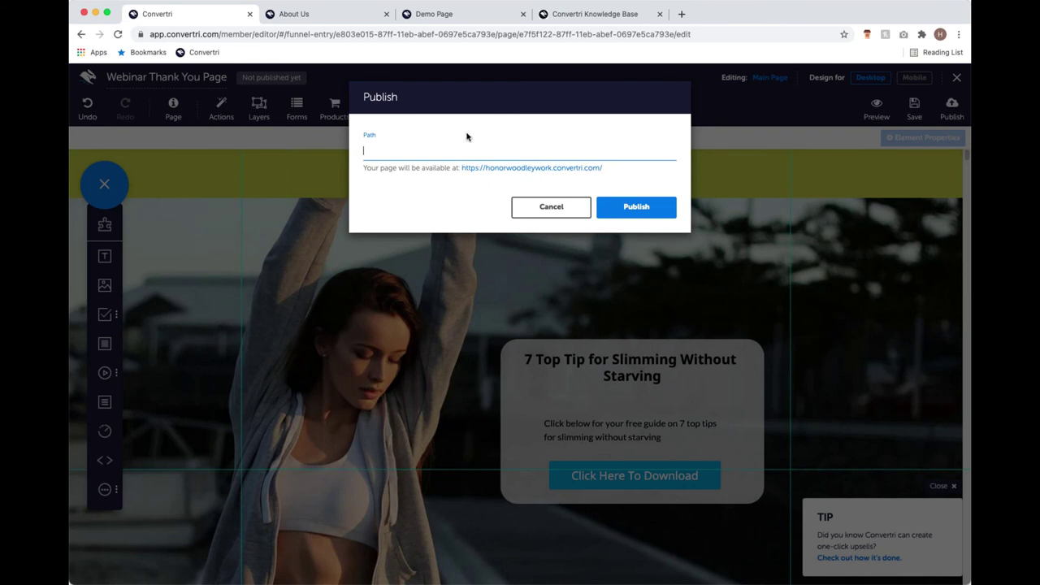
{"action": "type", "text": "webinarleadpage"}
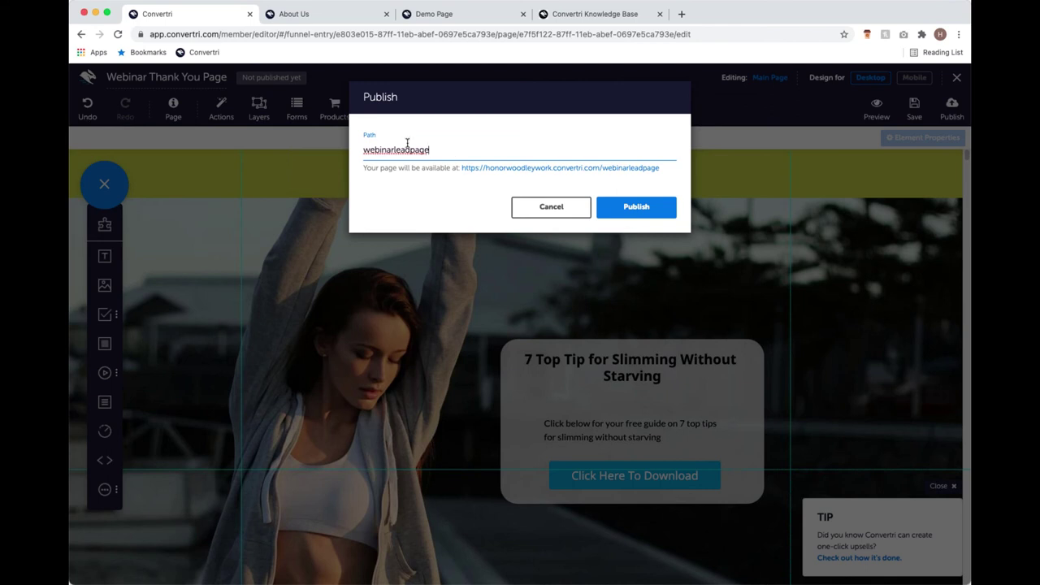
{"action": "key", "text": "BackSpace"}
{"action": "key", "text": "BackSpace"}
{"action": "key", "text": "BackSpace"}
{"action": "key", "text": "BackSpace"}
{"action": "key", "text": "BackSpace"}
{"action": "type", "text": "rthankyou"}
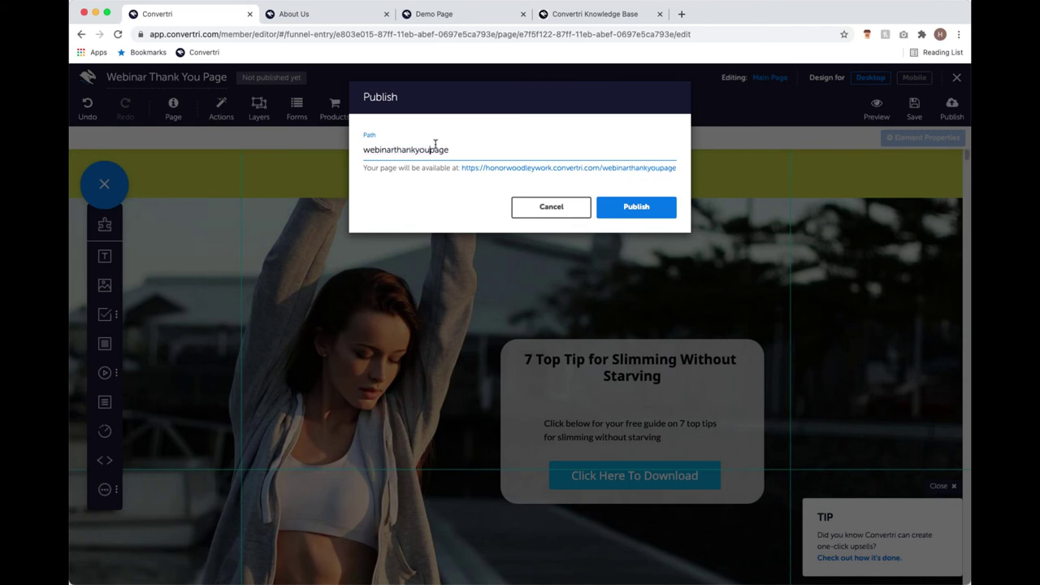
{"action": "left_click", "coordinate": [477, 154]}
{"action": "left_click", "coordinate": [633, 215]}
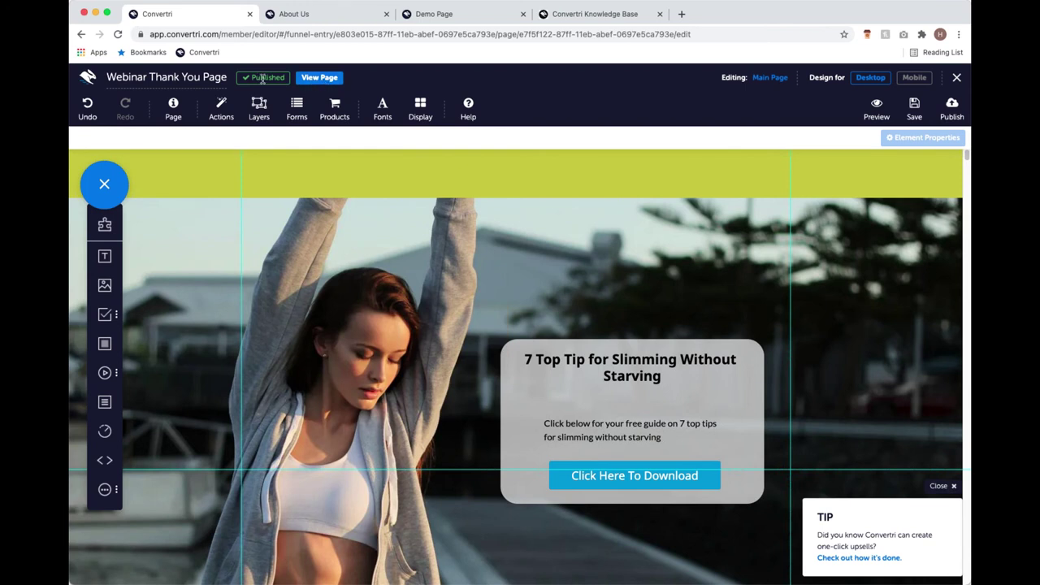
{"action": "left_click", "coordinate": [324, 81]}
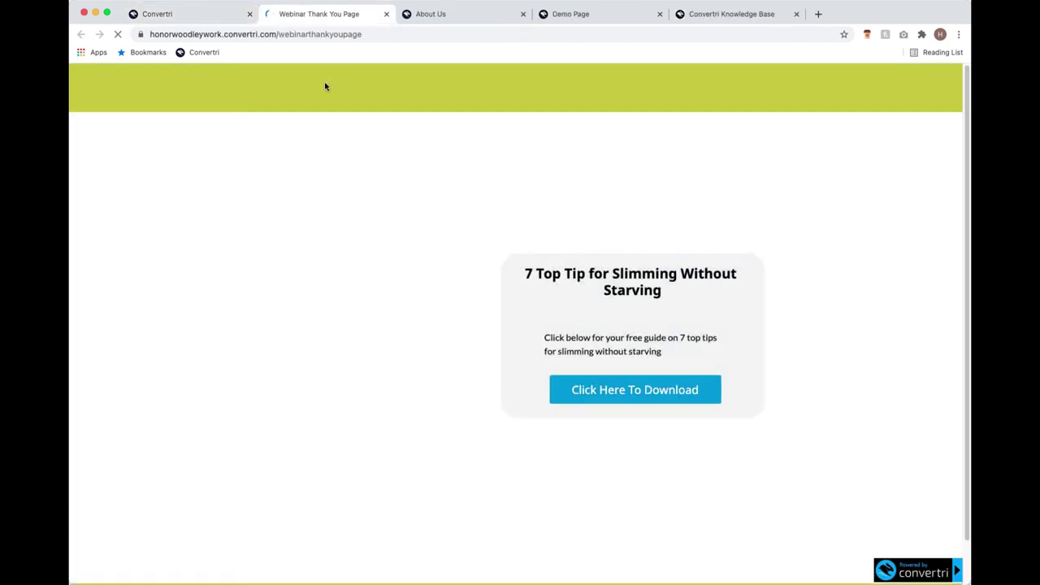
{"action": "scroll", "coordinate": [546, 193], "scroll_direction": "down", "scroll_amount": 2}
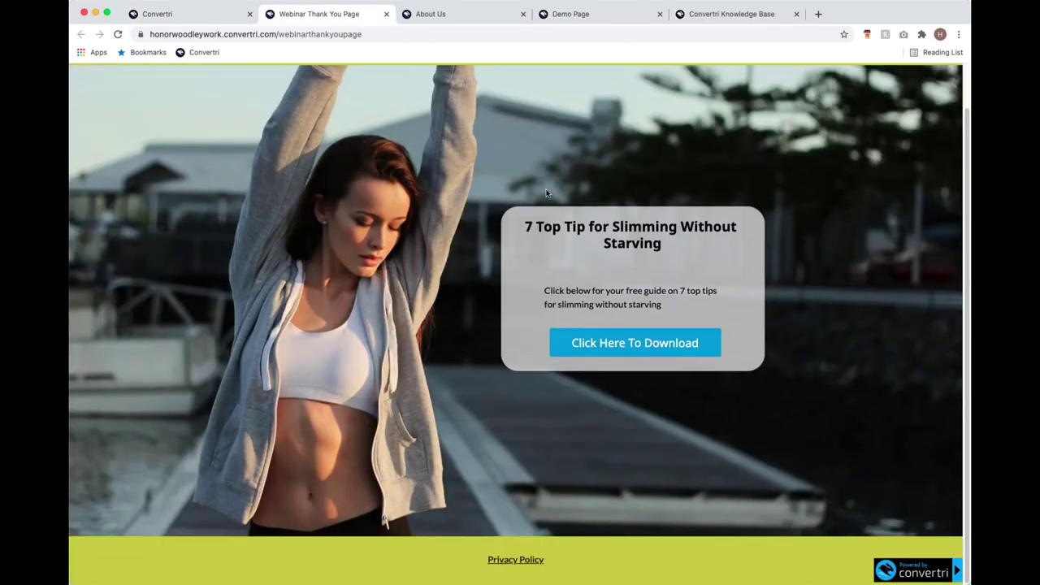
{"action": "scroll", "coordinate": [546, 192], "scroll_direction": "up", "scroll_amount": 2}
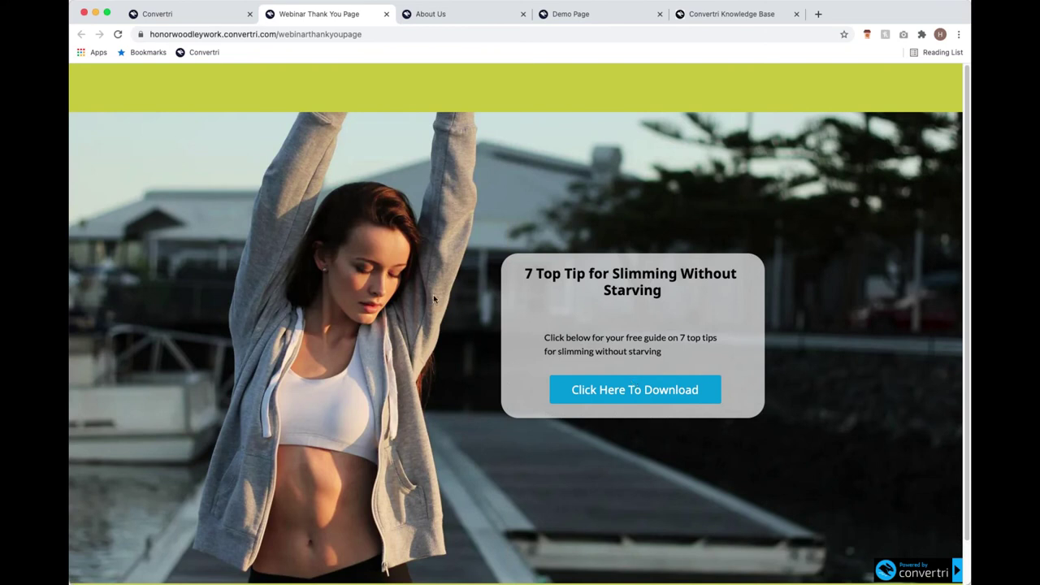
{"action": "scroll", "coordinate": [399, 174], "scroll_direction": "down", "scroll_amount": 2}
{"action": "scroll", "coordinate": [399, 130], "scroll_direction": "up", "scroll_amount": 2}
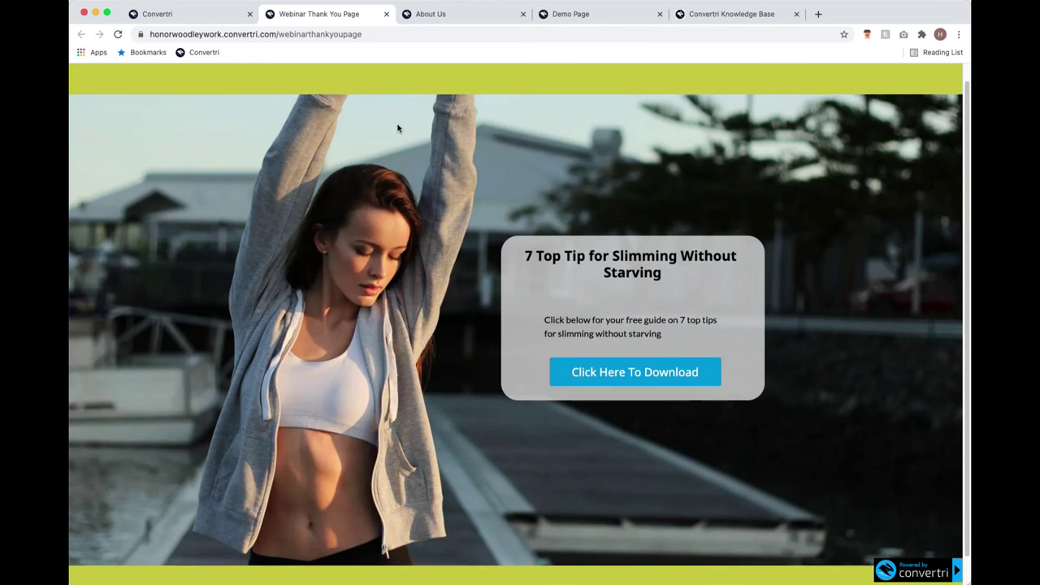
{"action": "scroll", "coordinate": [452, 71], "scroll_direction": "down", "scroll_amount": 1}
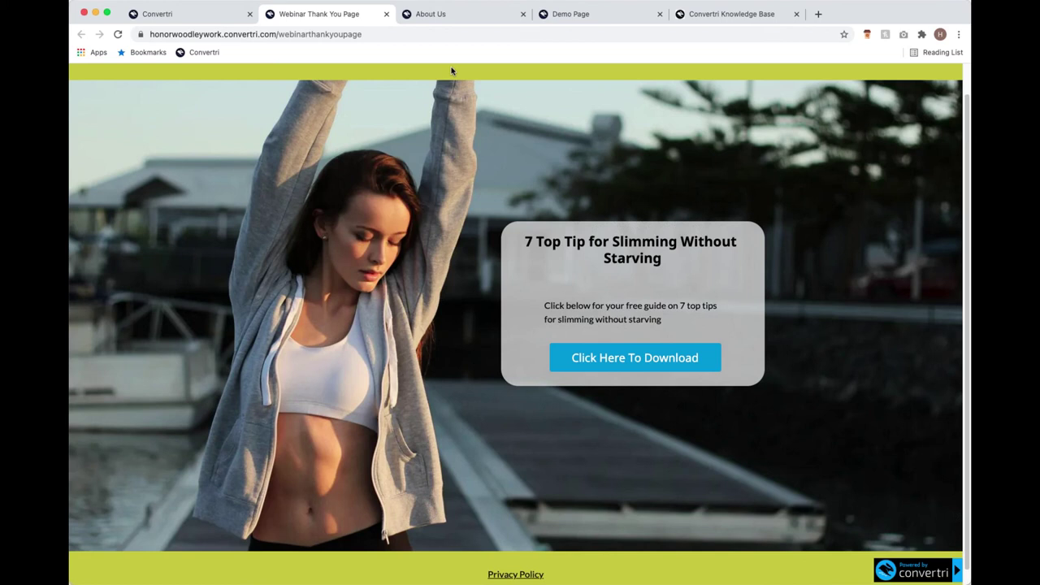
{"action": "scroll", "coordinate": [150, 306], "scroll_direction": "up", "scroll_amount": 1}
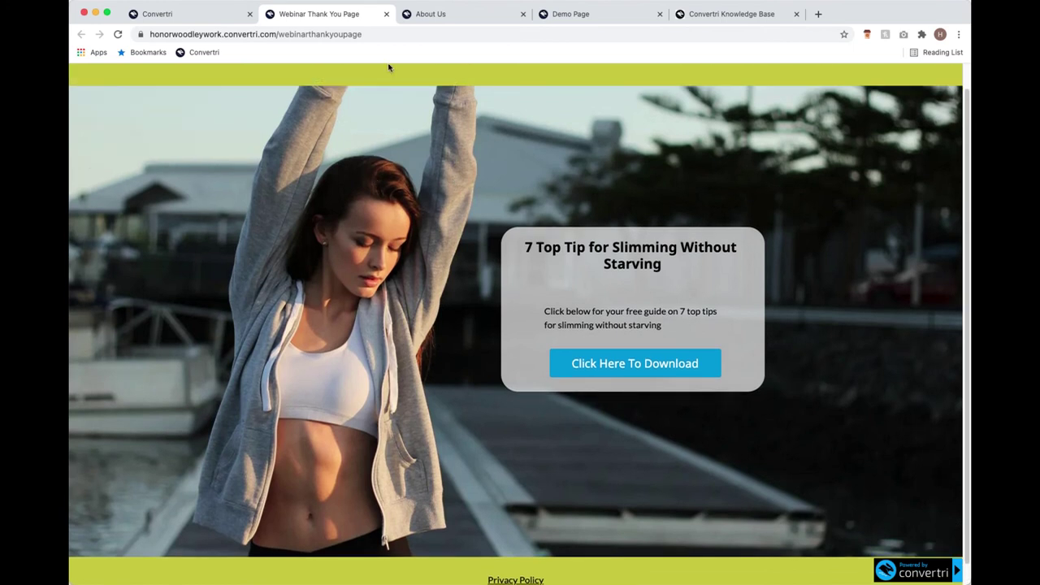
{"action": "left_click", "coordinate": [388, 16]}
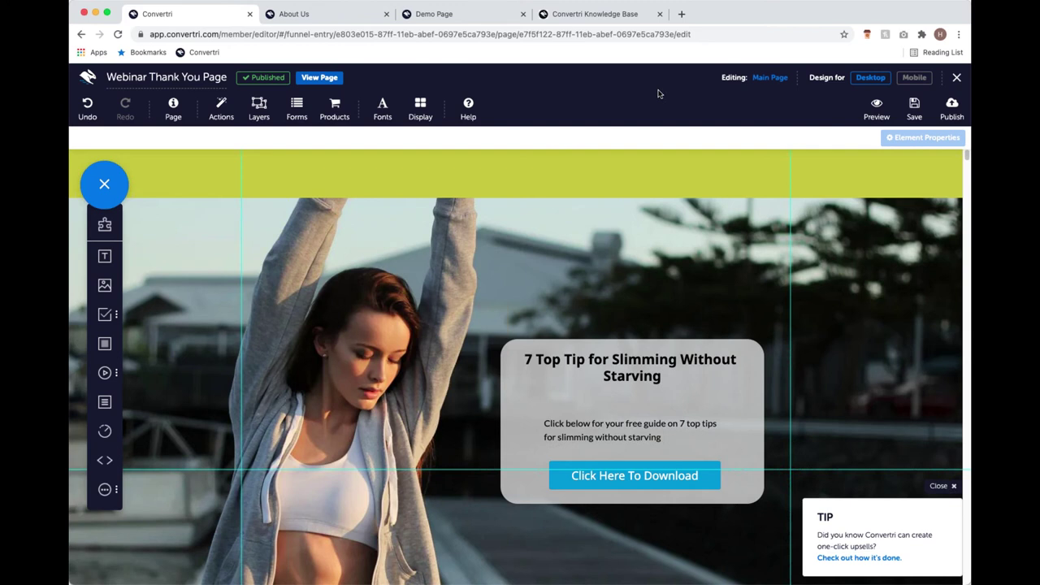
In the funnel, link Webinar Leadpage to Webinar Thank You Page, then edit the Leadpage.
{"action": "left_click", "coordinate": [958, 79]}
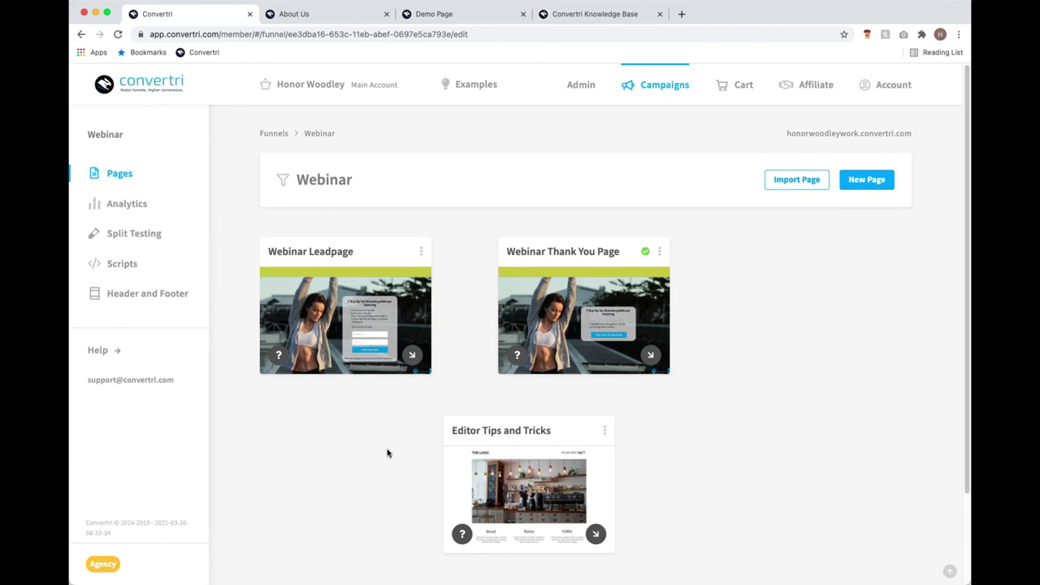
{"action": "left_click_drag", "start_coordinate": [413, 355], "coordinate": [627, 300]}
{"action": "mouse_move", "coordinate": [376, 320]}
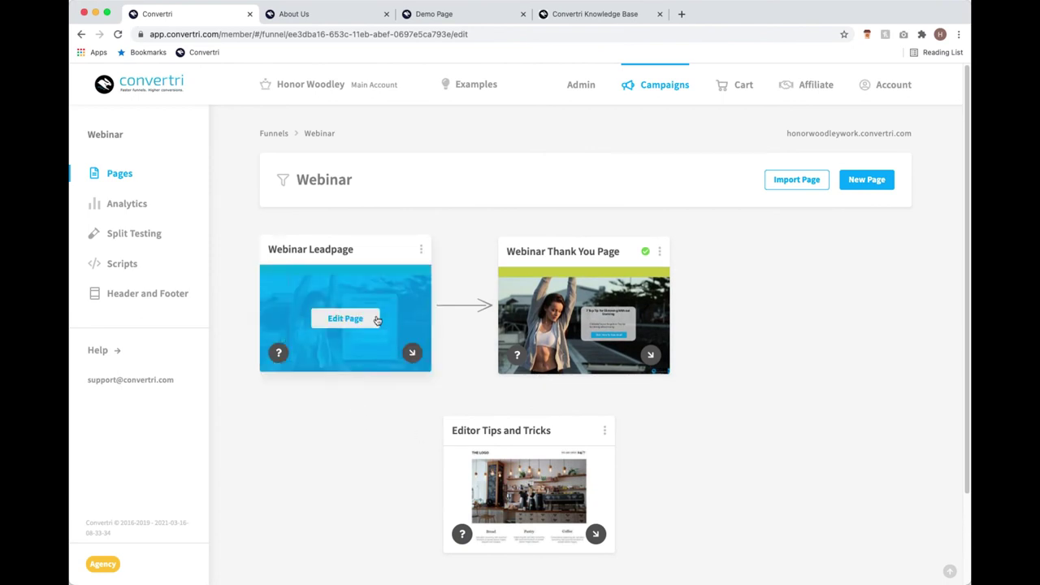
{"action": "left_click_drag", "start_coordinate": [412, 353], "coordinate": [421, 357]}
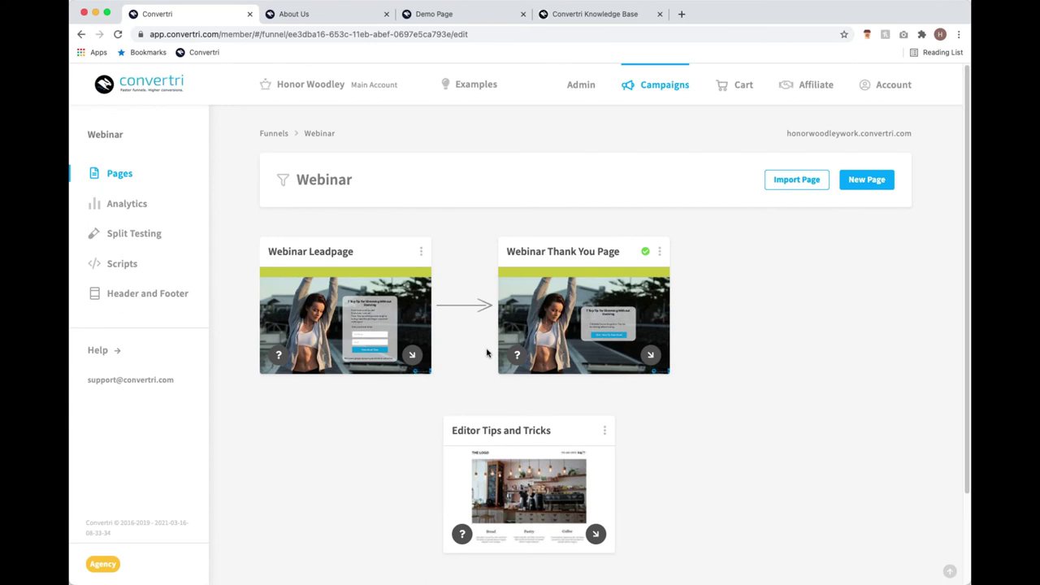
{"action": "left_click", "coordinate": [368, 319]}
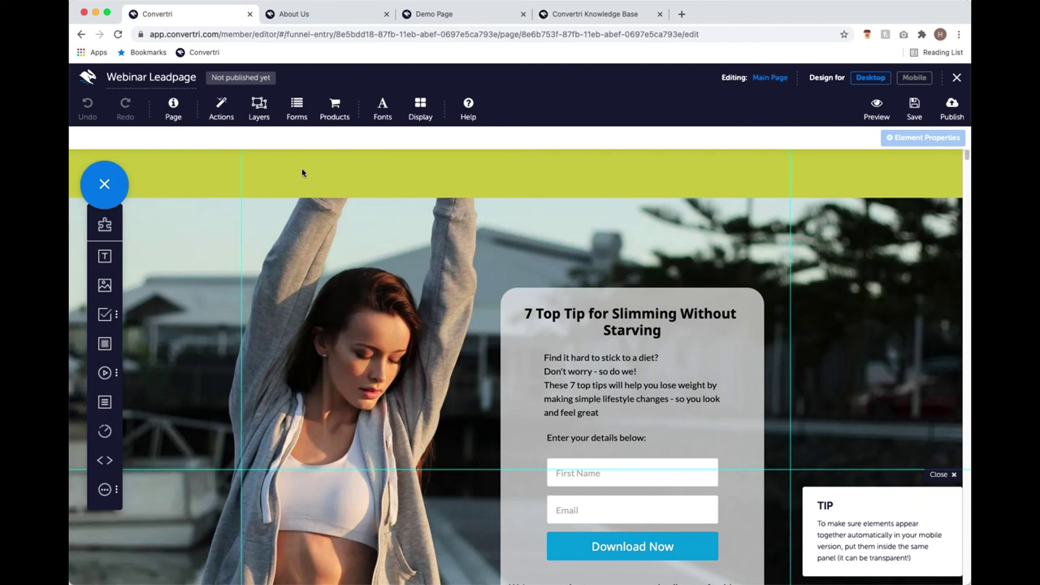
In the opt-in form's Configure Form autoresponders, choose MailChimp.
{"action": "left_click", "coordinate": [299, 107]}
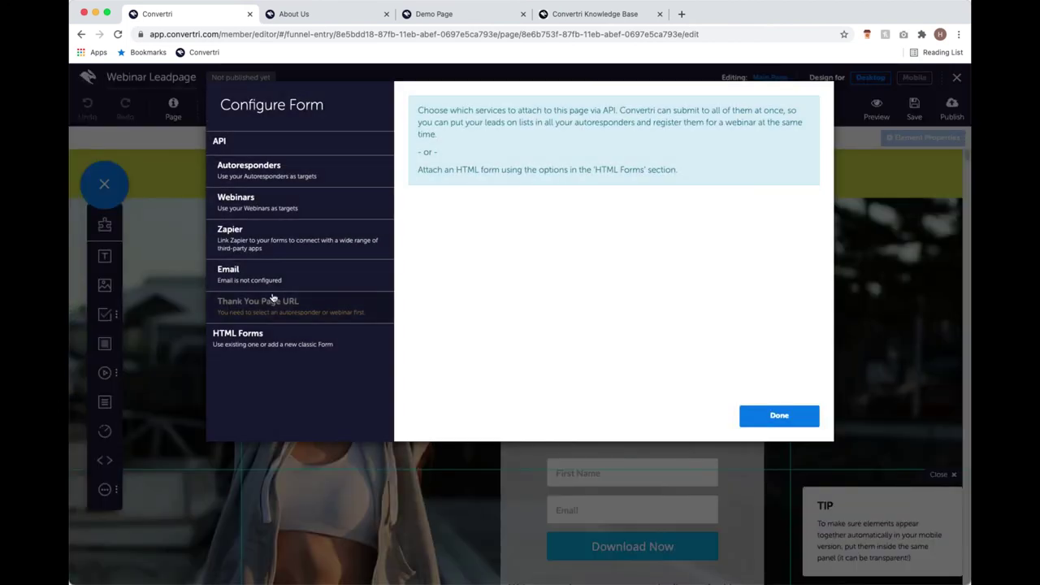
{"action": "left_click", "coordinate": [291, 180]}
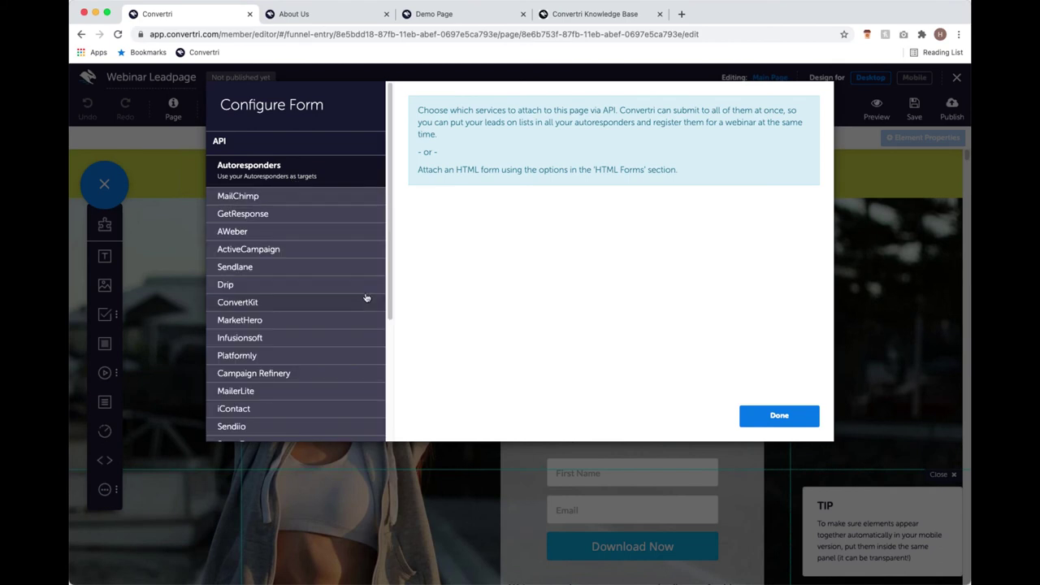
{"action": "scroll", "coordinate": [343, 190], "scroll_direction": "down", "scroll_amount": 1}
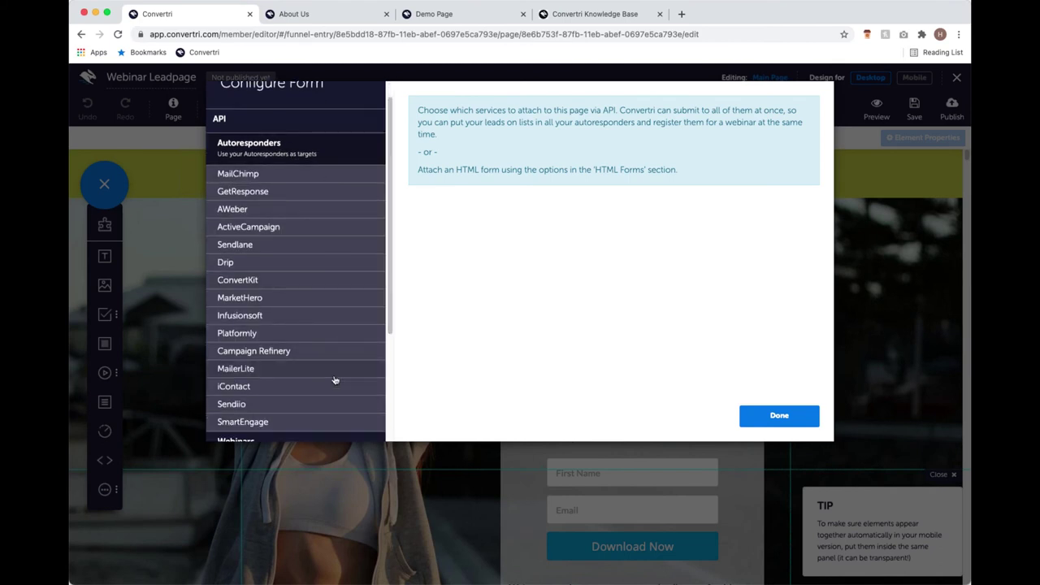
{"action": "left_click", "coordinate": [272, 175]}
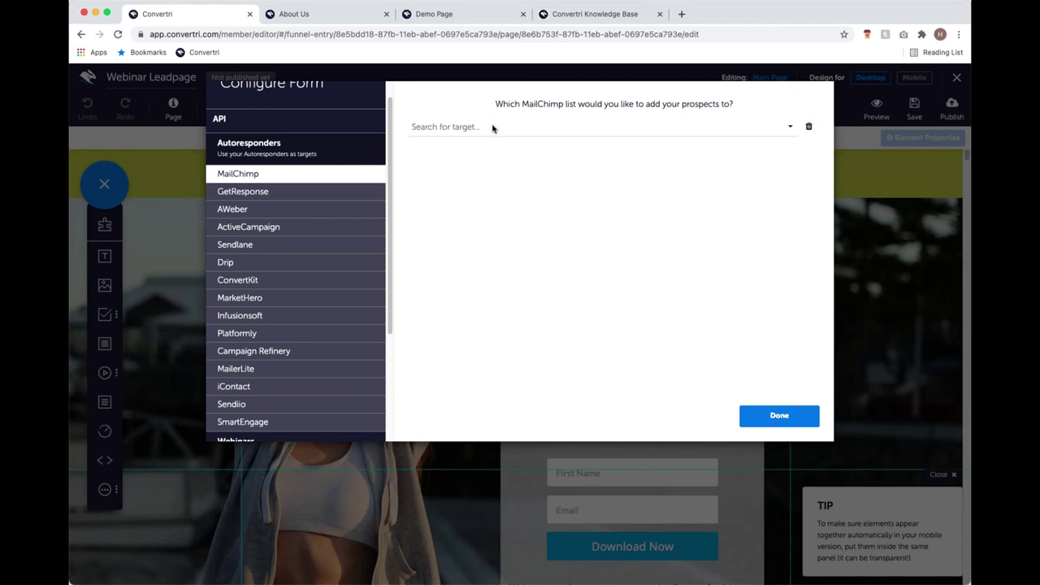
{"action": "left_click", "coordinate": [526, 125]}
{"action": "left_click", "coordinate": [526, 144]}
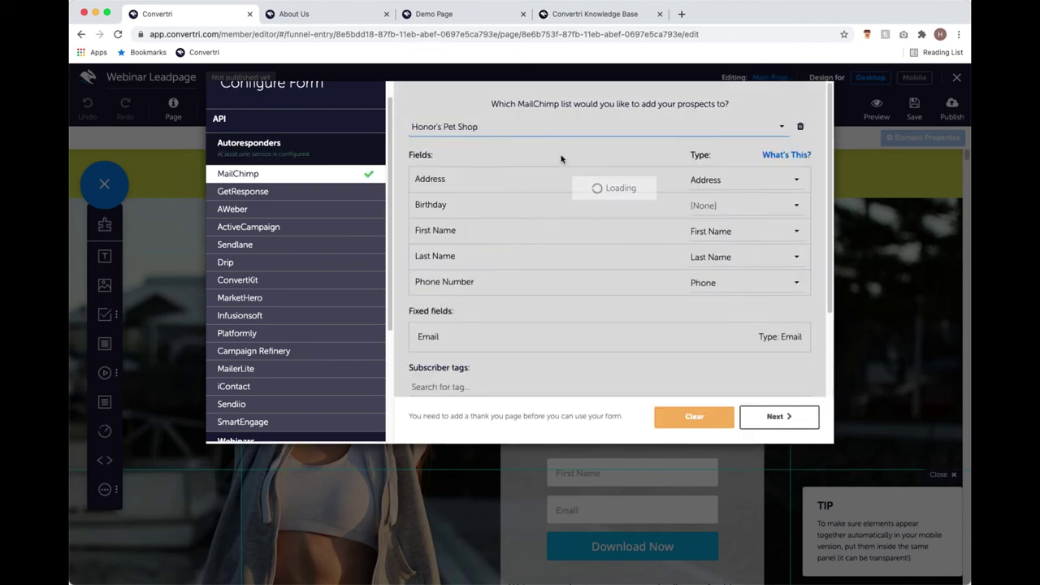
{"action": "scroll", "coordinate": [562, 216], "scroll_direction": "down", "scroll_amount": 3}
{"action": "scroll", "coordinate": [572, 217], "scroll_direction": "up", "scroll_amount": 3}
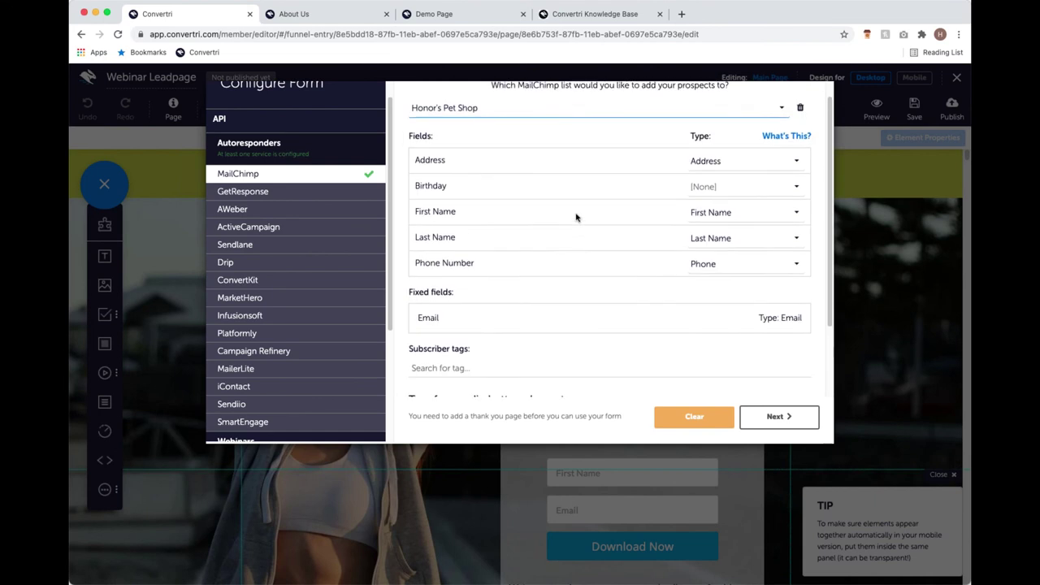
{"action": "scroll", "coordinate": [575, 217], "scroll_direction": "up", "scroll_amount": 1}
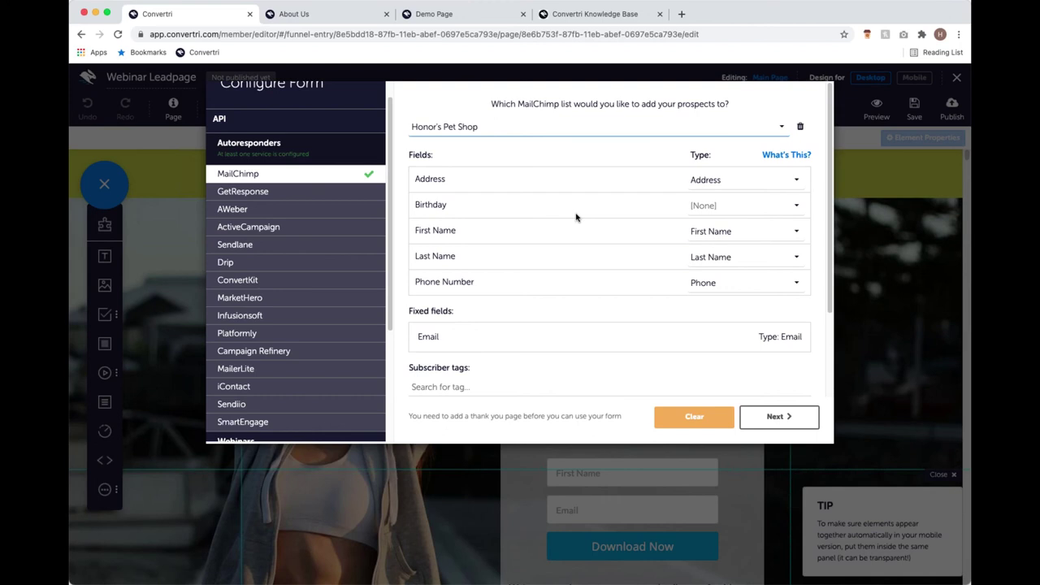
{"action": "scroll", "coordinate": [560, 371], "scroll_direction": "up", "scroll_amount": 1}
{"action": "scroll", "coordinate": [439, 228], "scroll_direction": "down", "scroll_amount": 1}
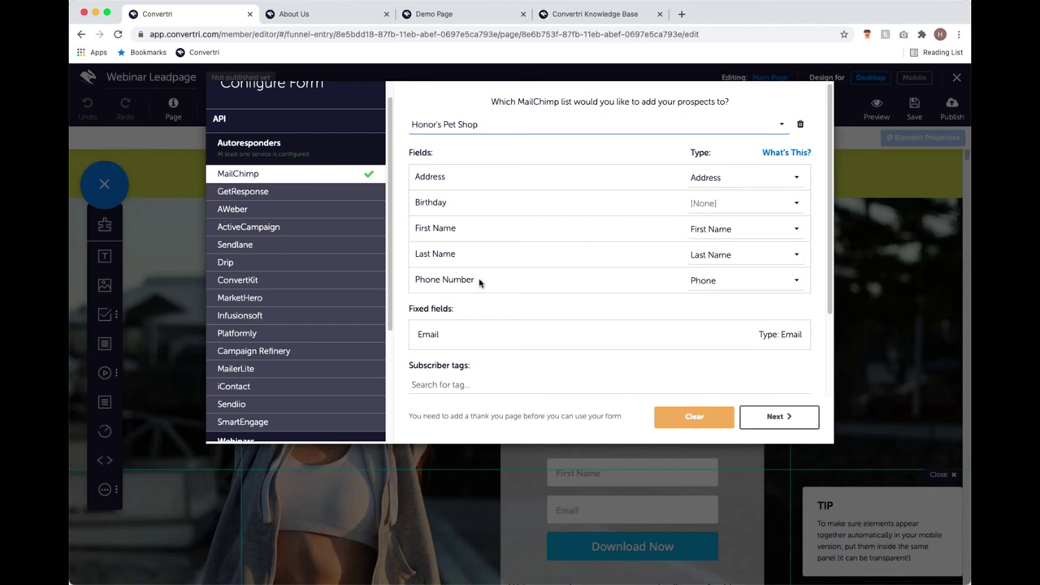
{"action": "left_click", "coordinate": [724, 281]}
{"action": "left_click", "coordinate": [713, 298]}
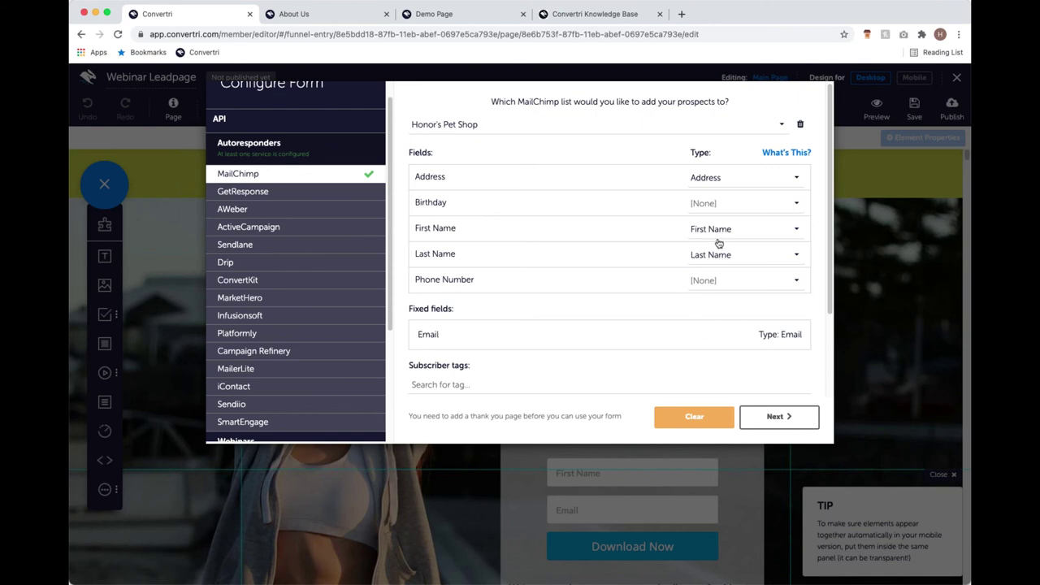
{"action": "left_click", "coordinate": [713, 282]}
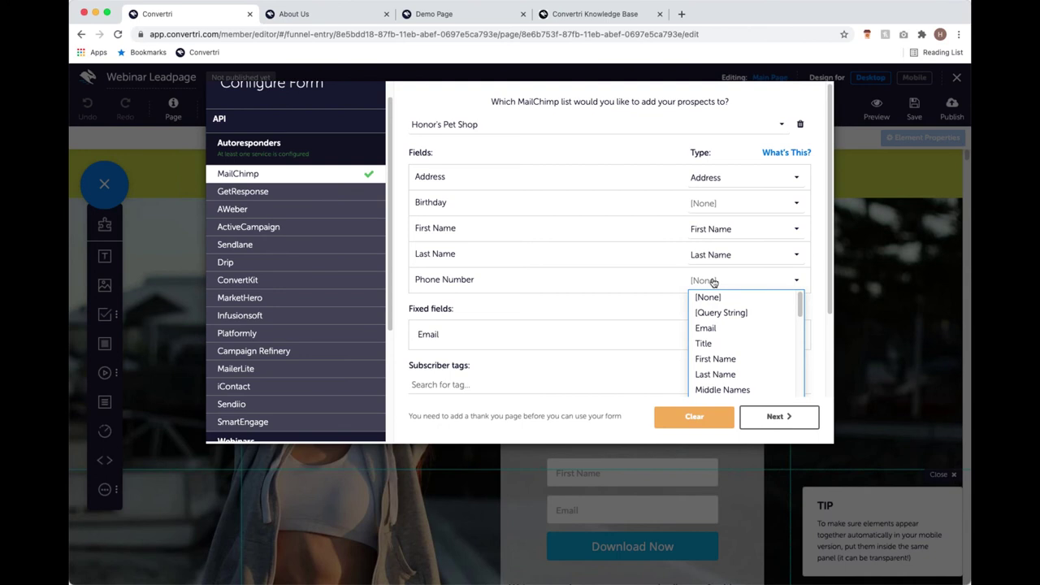
{"action": "scroll", "coordinate": [735, 357], "scroll_direction": "down", "scroll_amount": 3}
{"action": "left_click", "coordinate": [738, 364]}
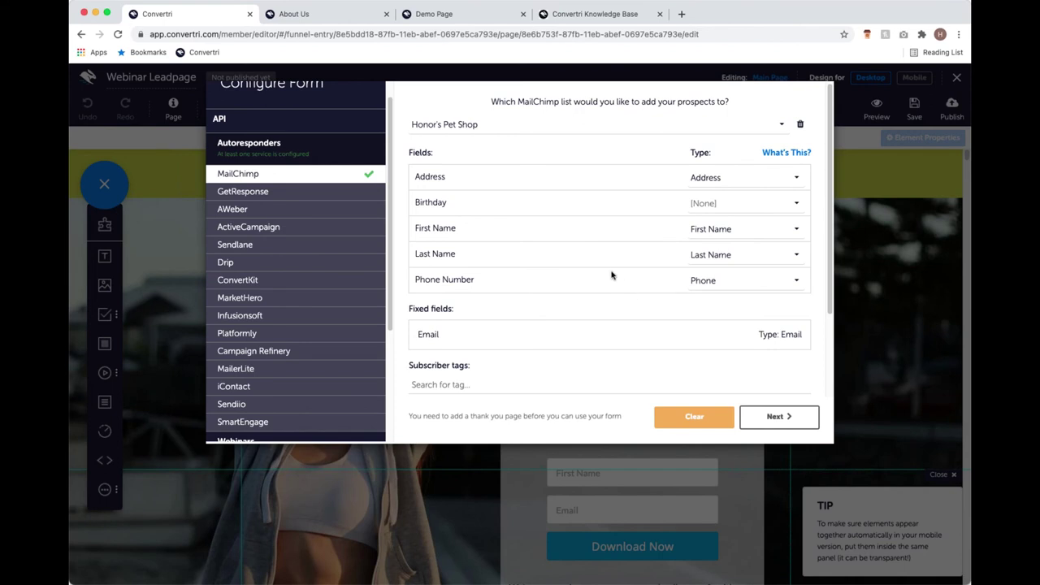
{"action": "scroll", "coordinate": [613, 275], "scroll_direction": "down", "scroll_amount": 2}
{"action": "scroll", "coordinate": [508, 213], "scroll_direction": "up", "scroll_amount": 2}
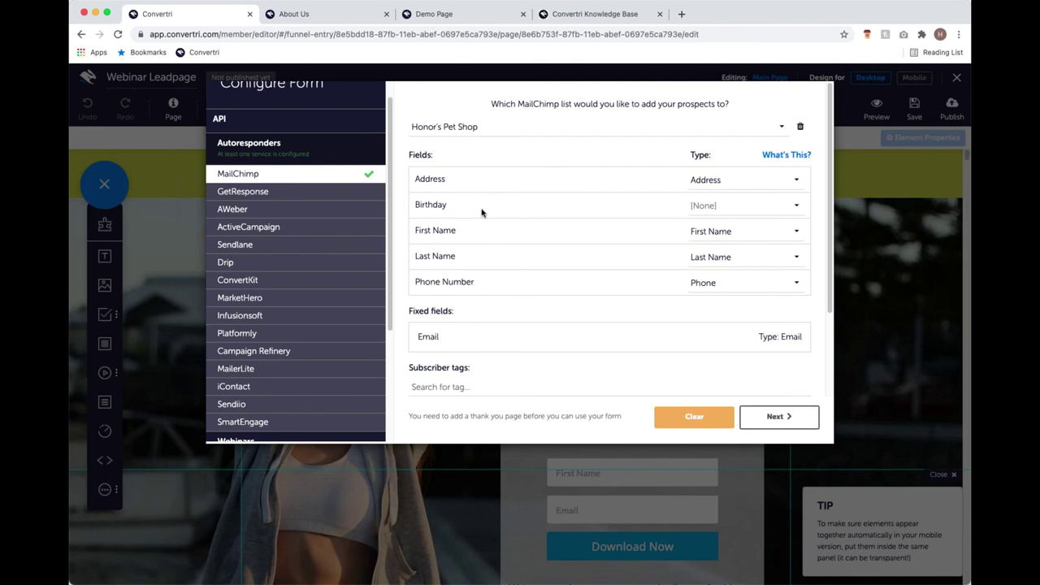
{"action": "left_click", "coordinate": [799, 422]}
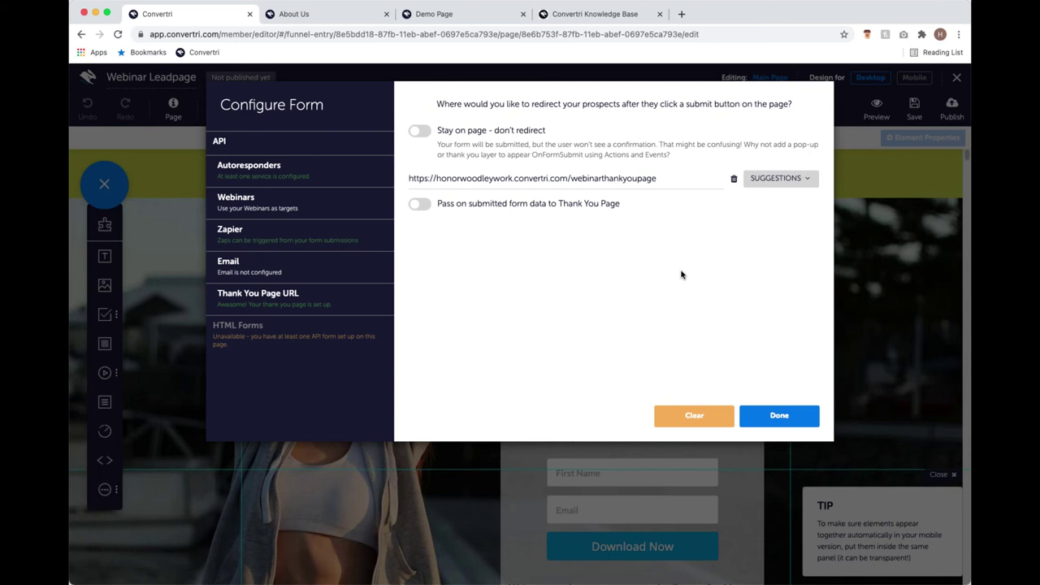
Leave Stay on page off so the form redirects, and review the redirect URL.
{"action": "left_click", "coordinate": [422, 131]}
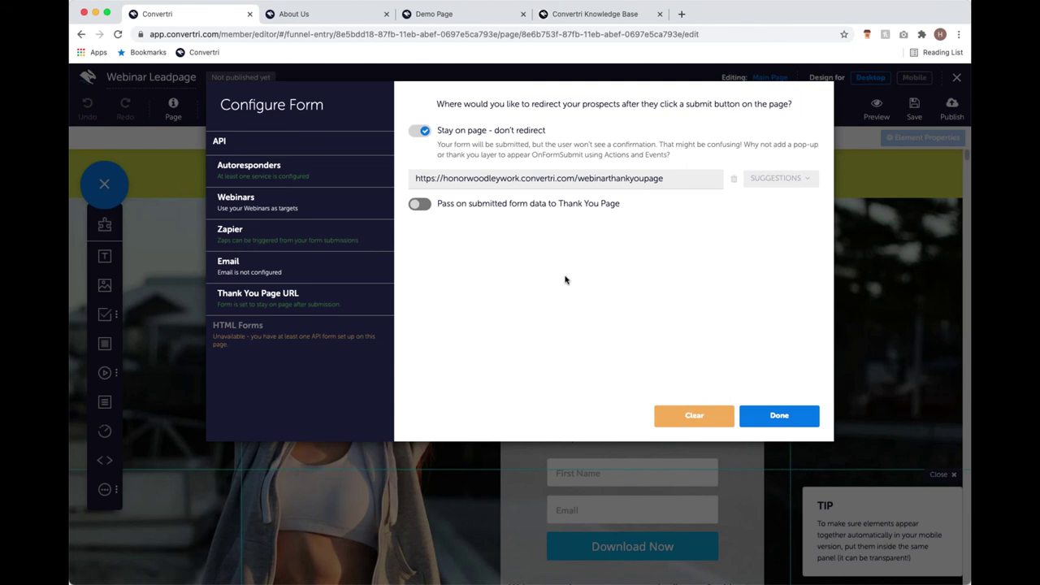
{"action": "left_click", "coordinate": [423, 132]}
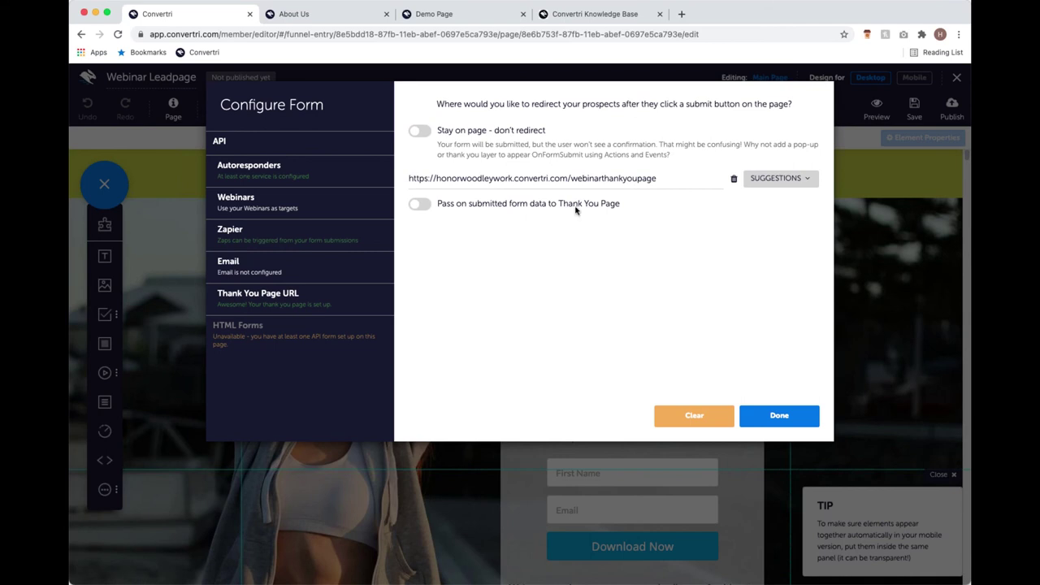
{"action": "left_click", "coordinate": [678, 175]}
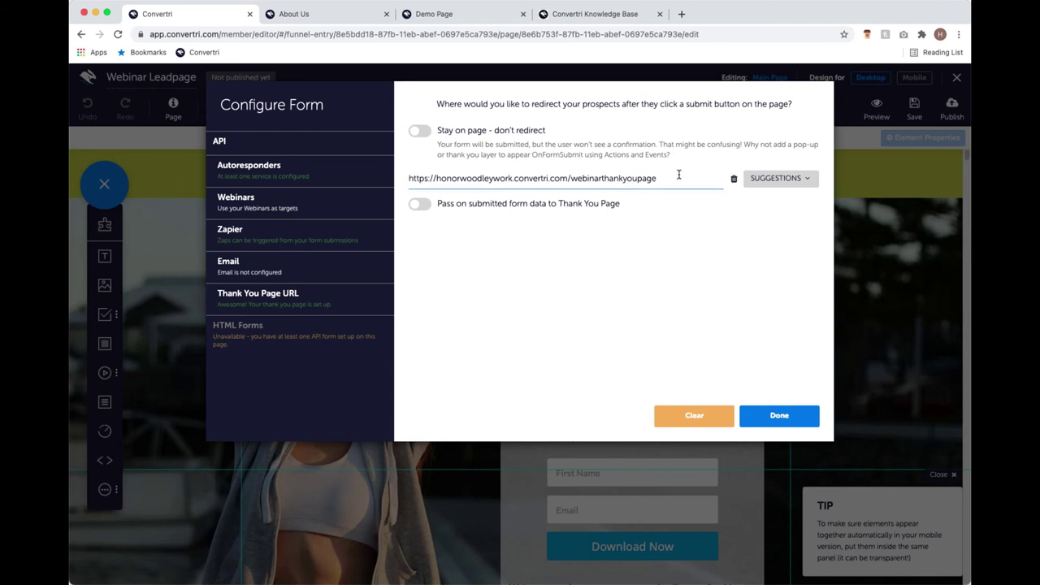
{"action": "left_click_drag", "start_coordinate": [678, 175], "coordinate": [567, 179]}
{"action": "left_click", "coordinate": [439, 190]}
{"action": "triple_click", "coordinate": [412, 181]}
{"action": "left_click", "coordinate": [428, 180]}
Check the suggested URLs and complete the webinarthankyoupage redirect URL.
{"action": "left_click", "coordinate": [672, 177]}
{"action": "left_click", "coordinate": [809, 182]}
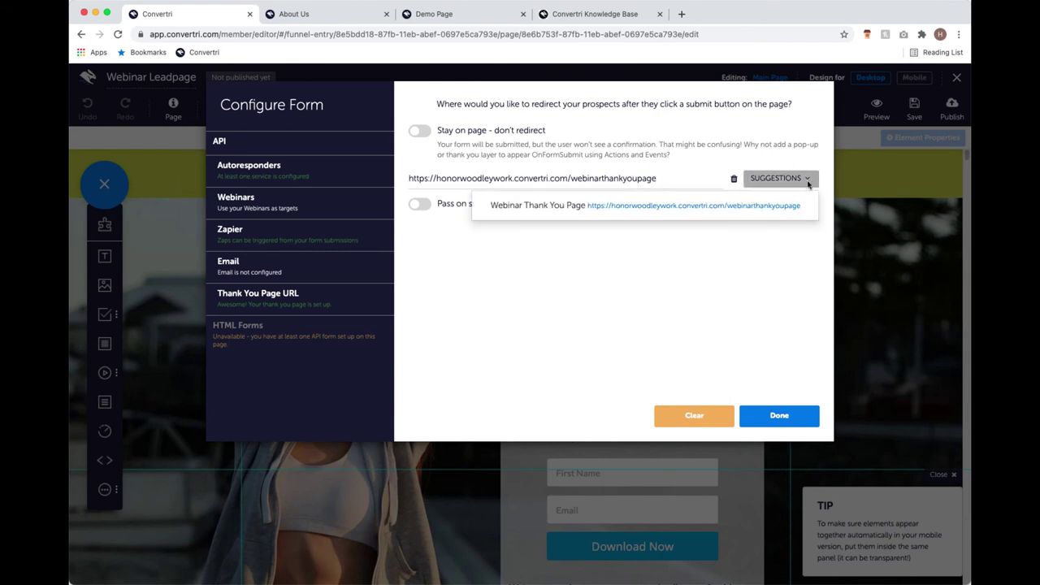
{"action": "left_click", "coordinate": [655, 294]}
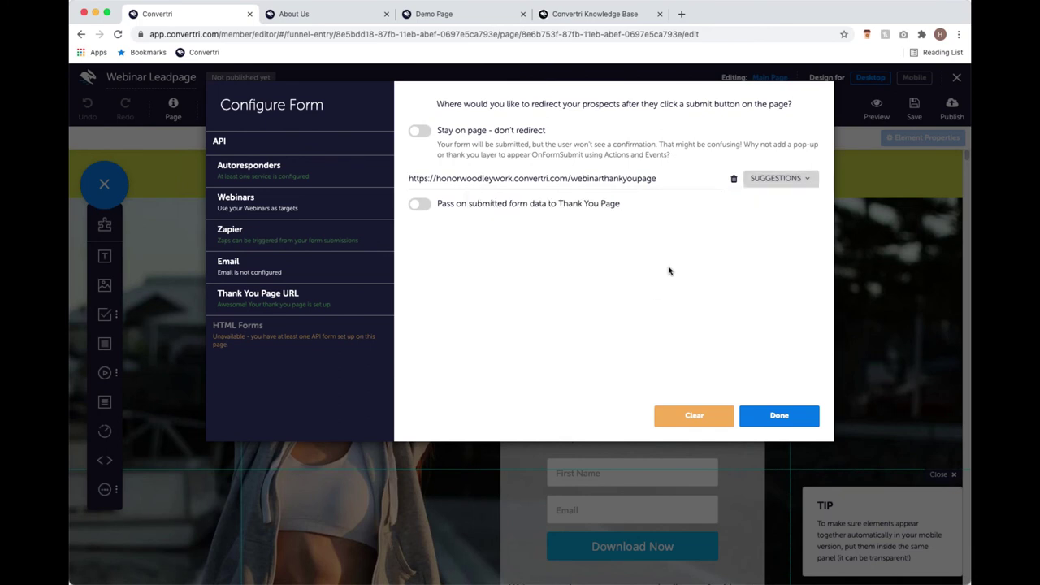
{"action": "left_click", "coordinate": [665, 182]}
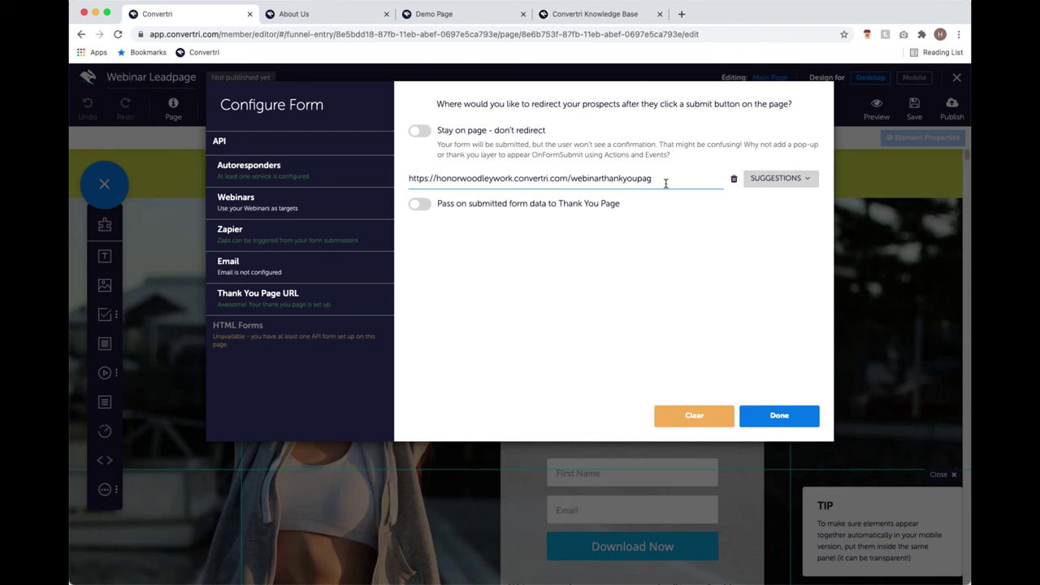
{"action": "type", "text": "e"}
Finish form setup, publish the Leadpage at path webinarleadpage, and open the live page.
{"action": "left_click", "coordinate": [778, 416]}
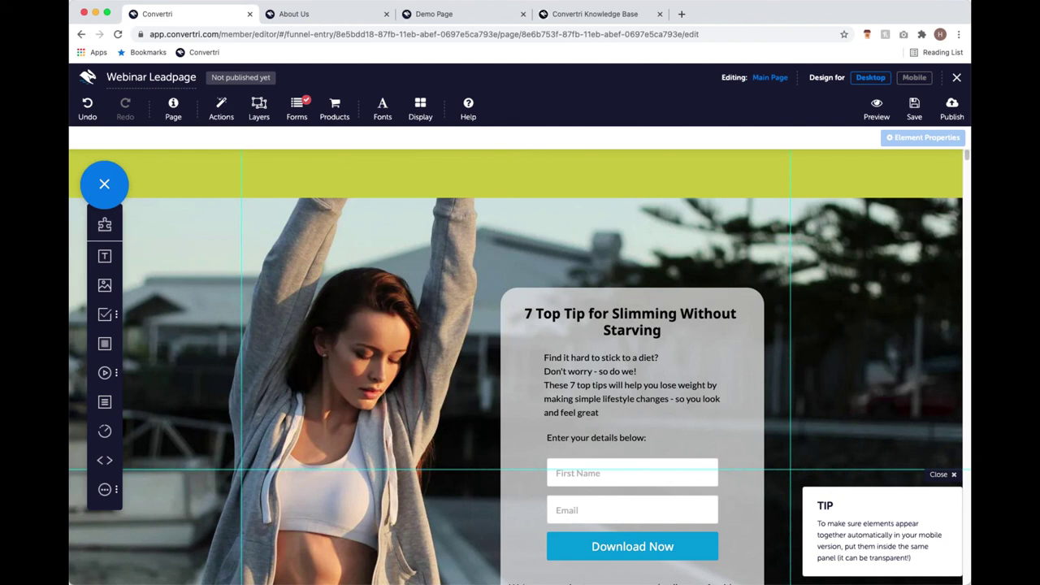
{"action": "left_click", "coordinate": [952, 117]}
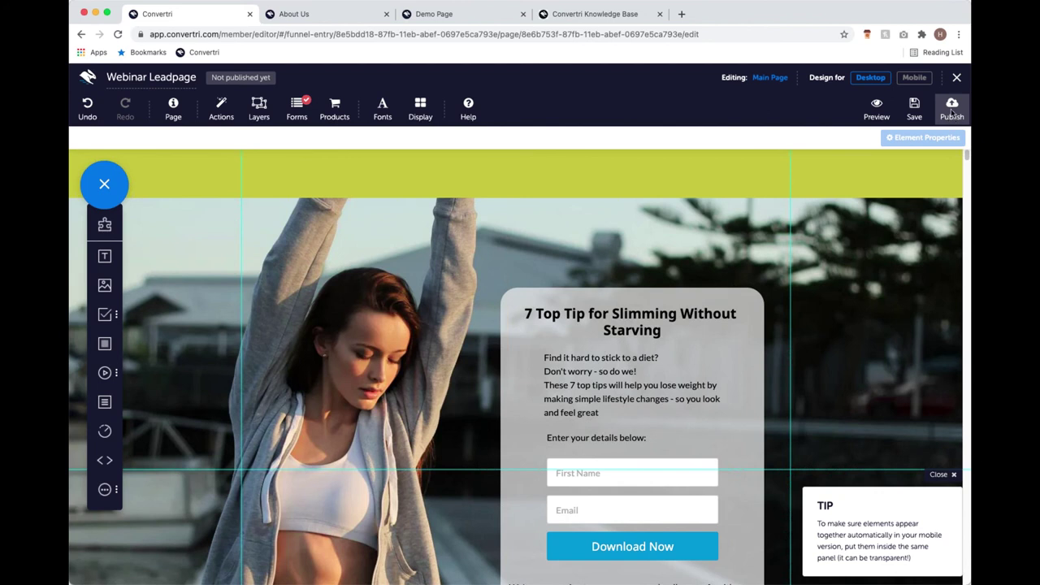
{"action": "type", "text": "leadpage"}
{"action": "left_click", "coordinate": [367, 154]}
{"action": "type", "text": "webinar"}
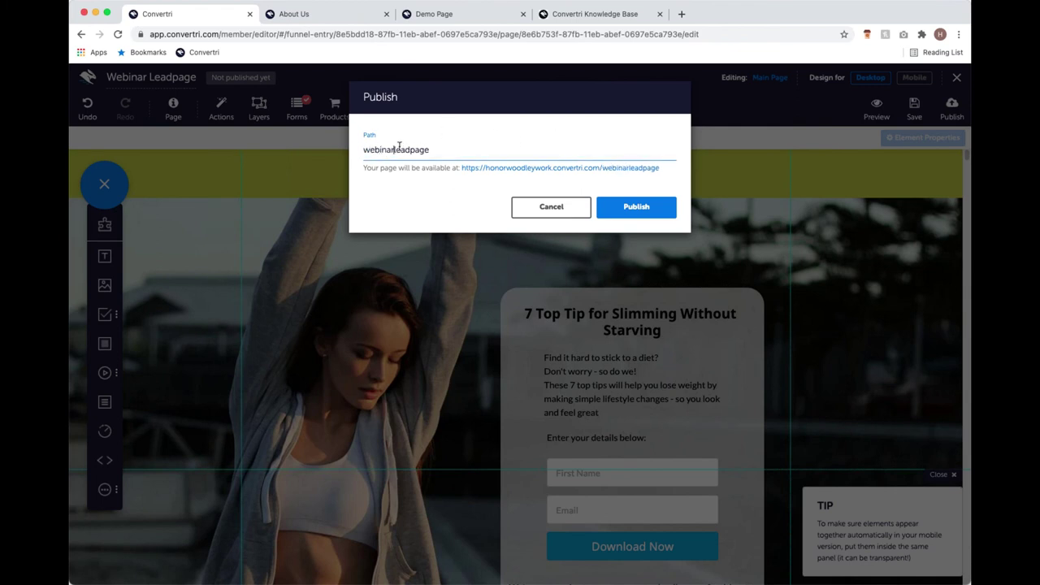
{"action": "left_click", "coordinate": [671, 176]}
{"action": "left_click", "coordinate": [650, 215]}
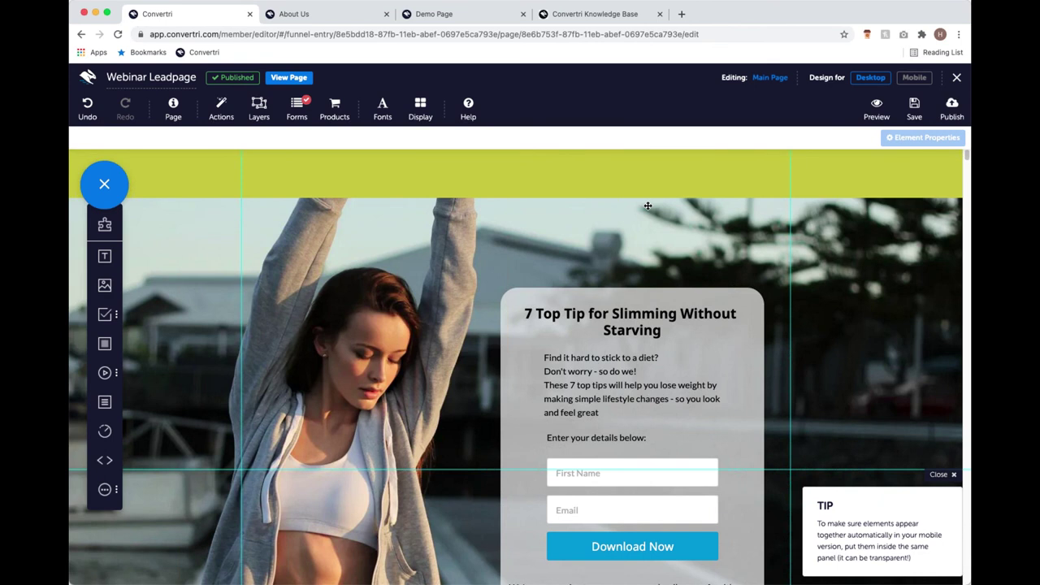
{"action": "left_click", "coordinate": [288, 77]}
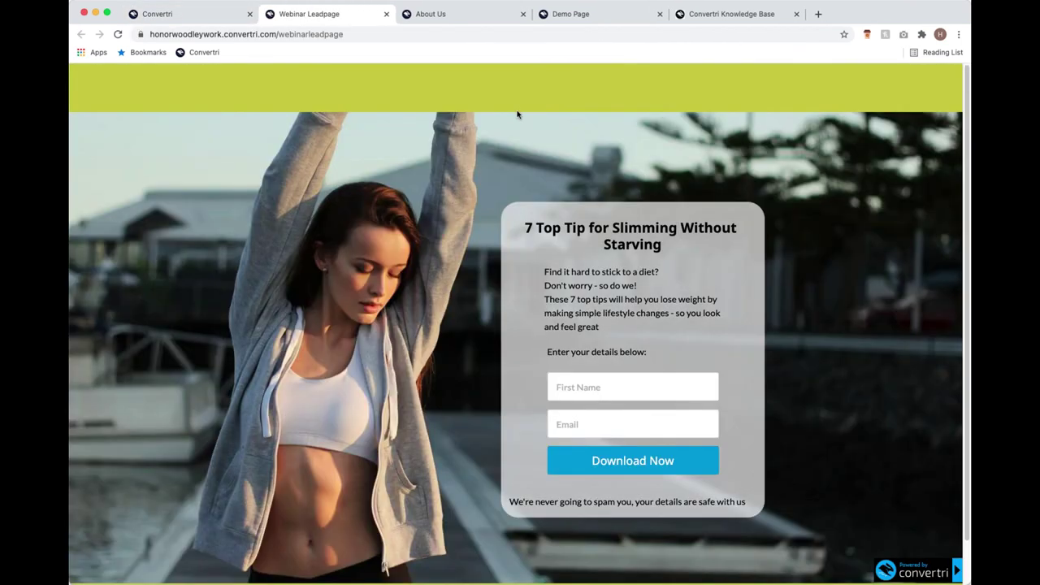
Compare the live Webinar Leadpage against the Demo Page tab, then return to the leadpage.
{"action": "scroll", "coordinate": [517, 114], "scroll_direction": "down", "scroll_amount": 1}
{"action": "scroll", "coordinate": [517, 110], "scroll_direction": "up", "scroll_amount": 1}
{"action": "left_click", "coordinate": [571, 12]}
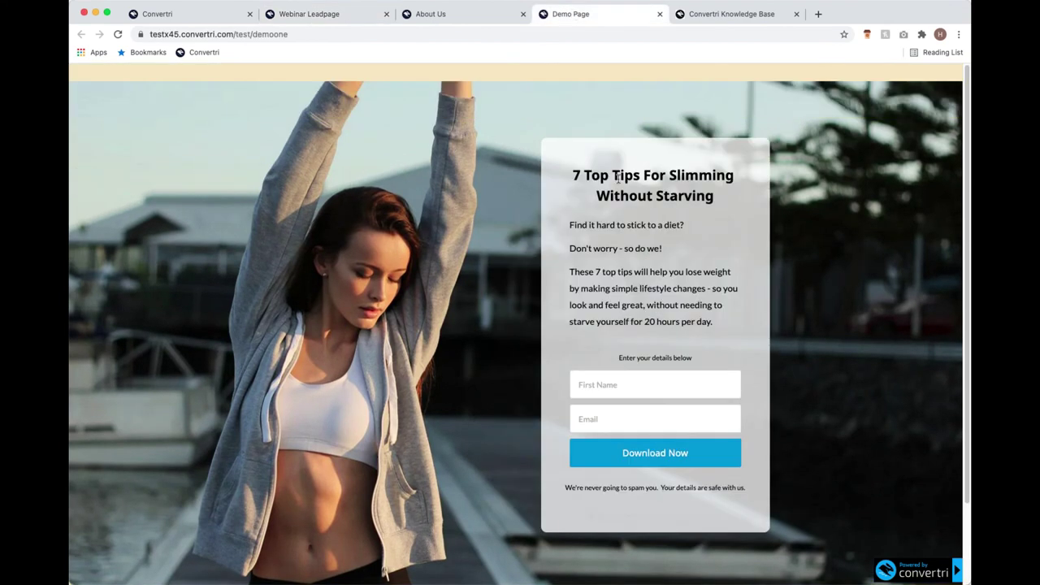
{"action": "scroll", "coordinate": [347, 153], "scroll_direction": "down", "scroll_amount": 2}
{"action": "scroll", "coordinate": [347, 152], "scroll_direction": "up", "scroll_amount": 2}
{"action": "scroll", "coordinate": [346, 154], "scroll_direction": "down", "scroll_amount": 2}
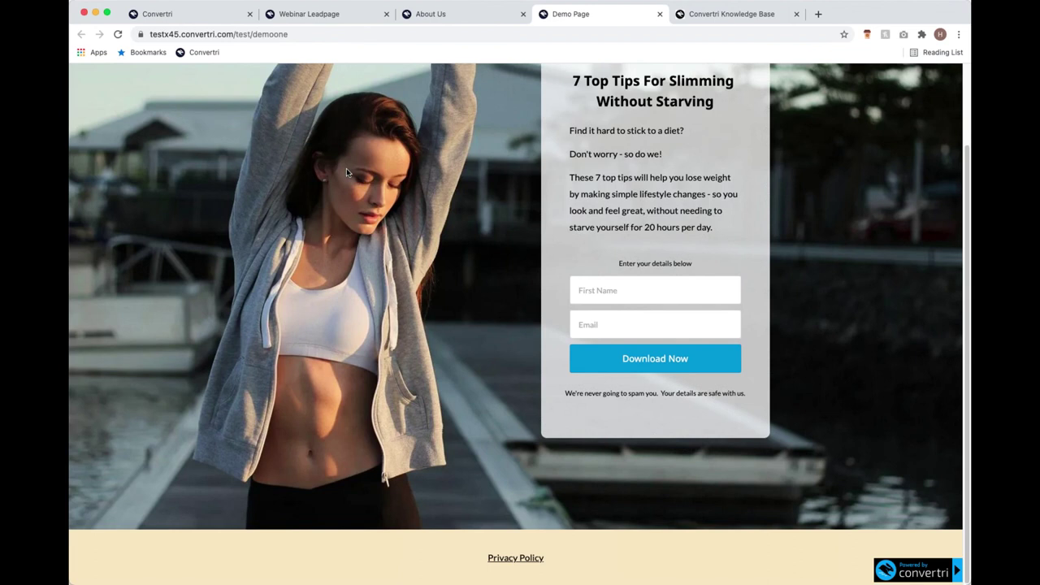
{"action": "scroll", "coordinate": [341, 237], "scroll_direction": "up", "scroll_amount": 2}
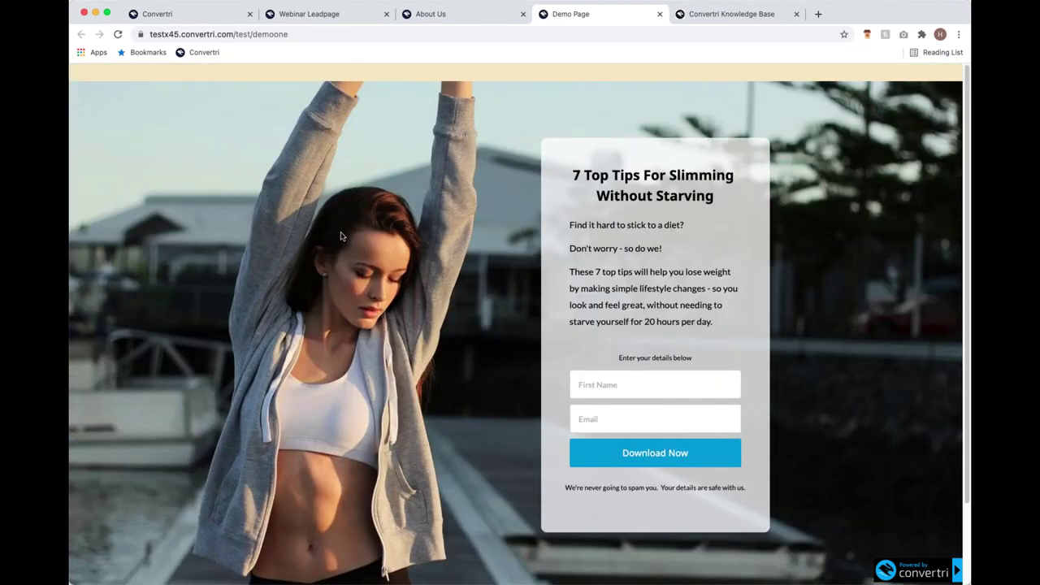
{"action": "left_click", "coordinate": [326, 19]}
Submit a test sign-up with a first name and email address, then close the thank-you tab.
{"action": "left_click", "coordinate": [579, 390]}
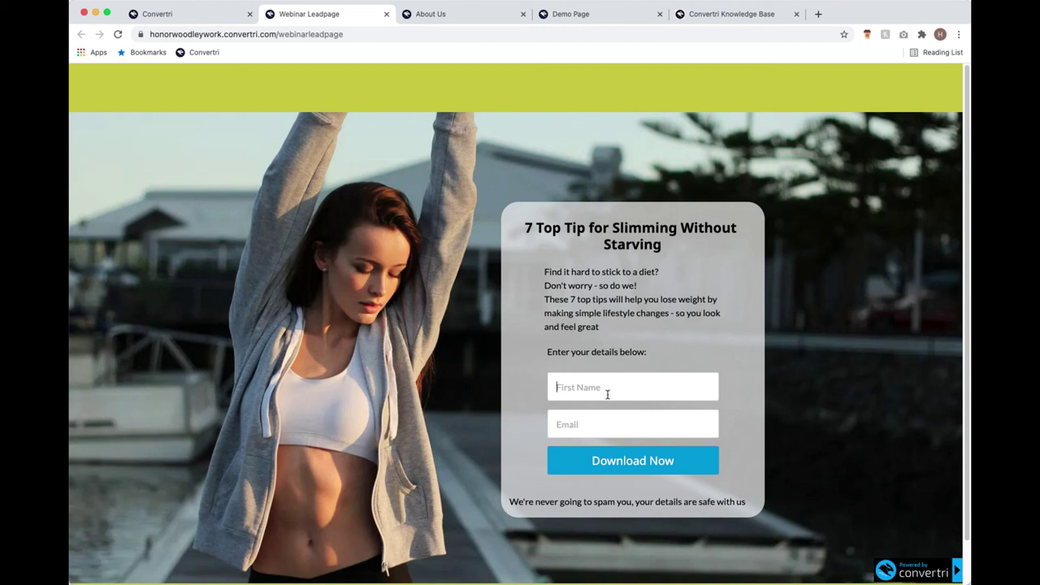
{"action": "type", "text": "Honor"}
{"action": "left_click", "coordinate": [604, 429]}
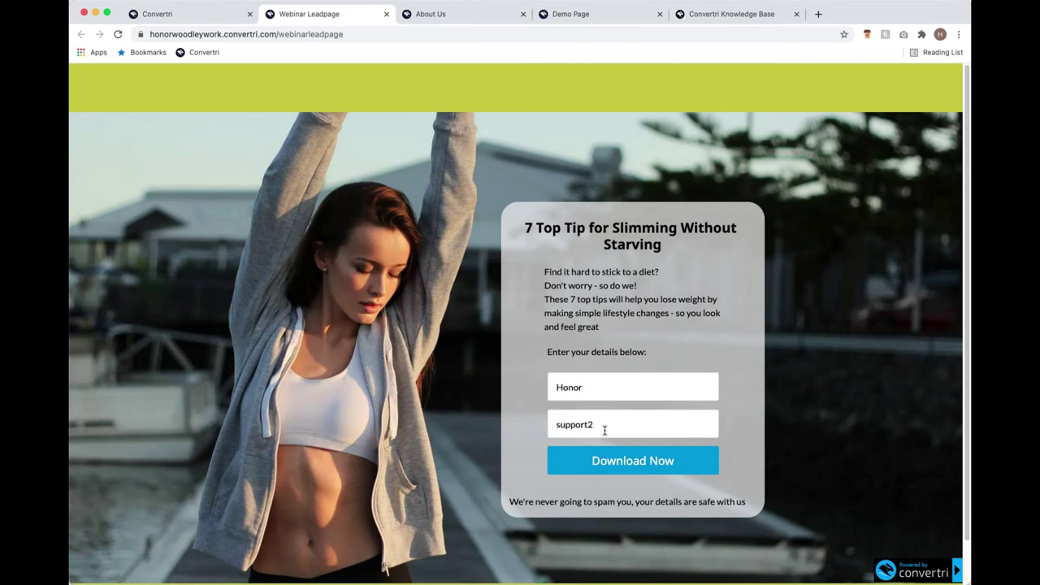
{"action": "left_click", "coordinate": [671, 460]}
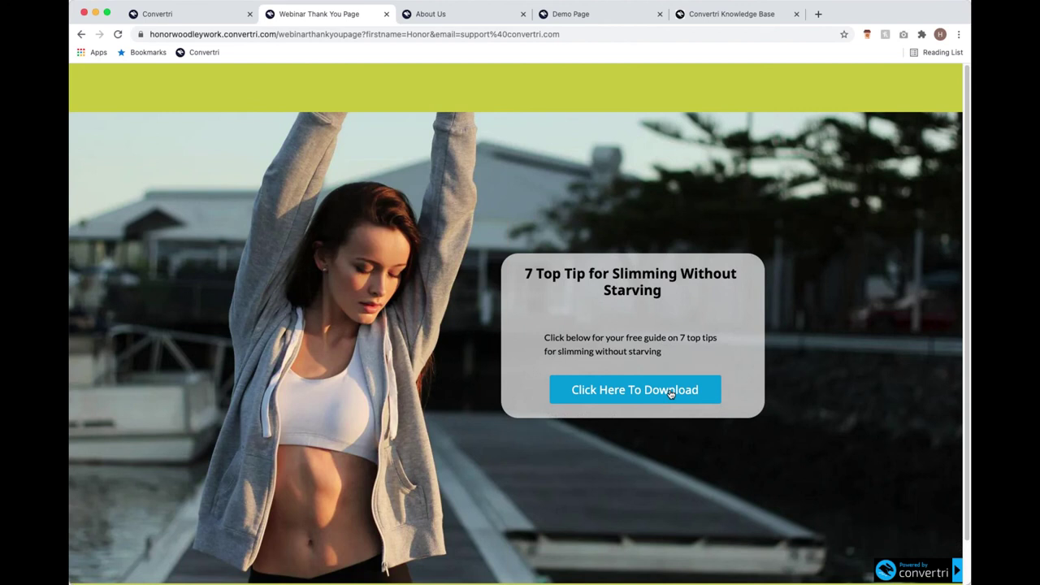
{"action": "left_click", "coordinate": [386, 16]}
Return to the editor tab and exit to the Webinar funnel's page list.
{"action": "left_click", "coordinate": [215, 20]}
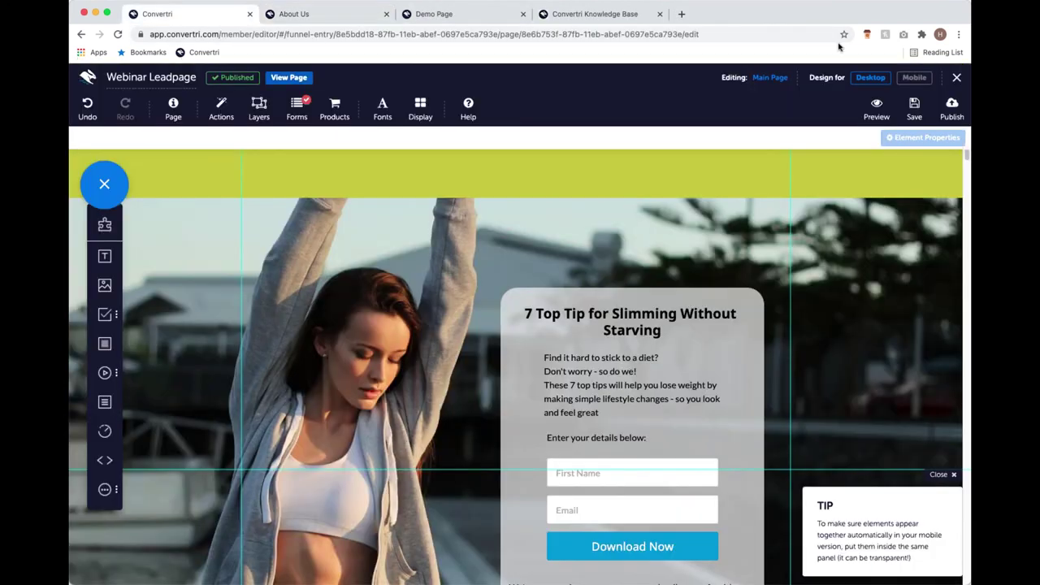
{"action": "left_click", "coordinate": [952, 73]}
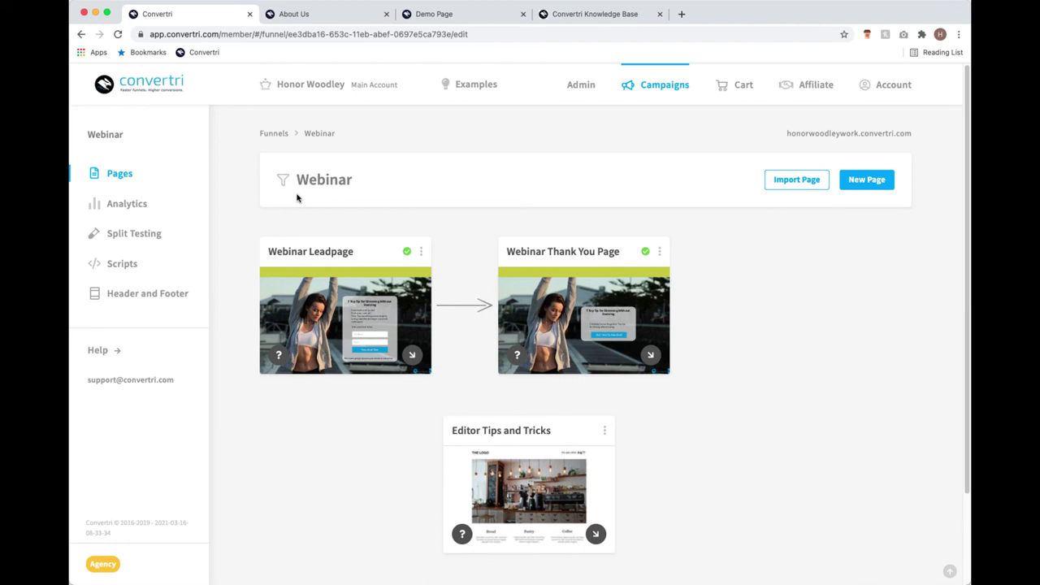
Search the Convertri Knowledge Base for 'custom domai' and browse the suggested articles.
{"action": "left_click", "coordinate": [573, 16]}
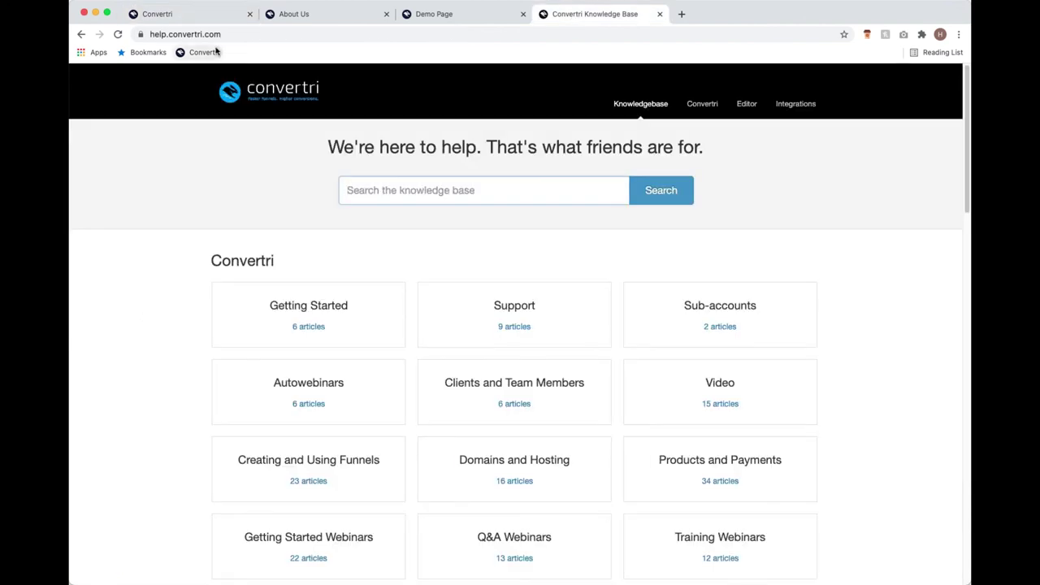
{"action": "left_click", "coordinate": [244, 34]}
{"action": "left_click", "coordinate": [503, 179]}
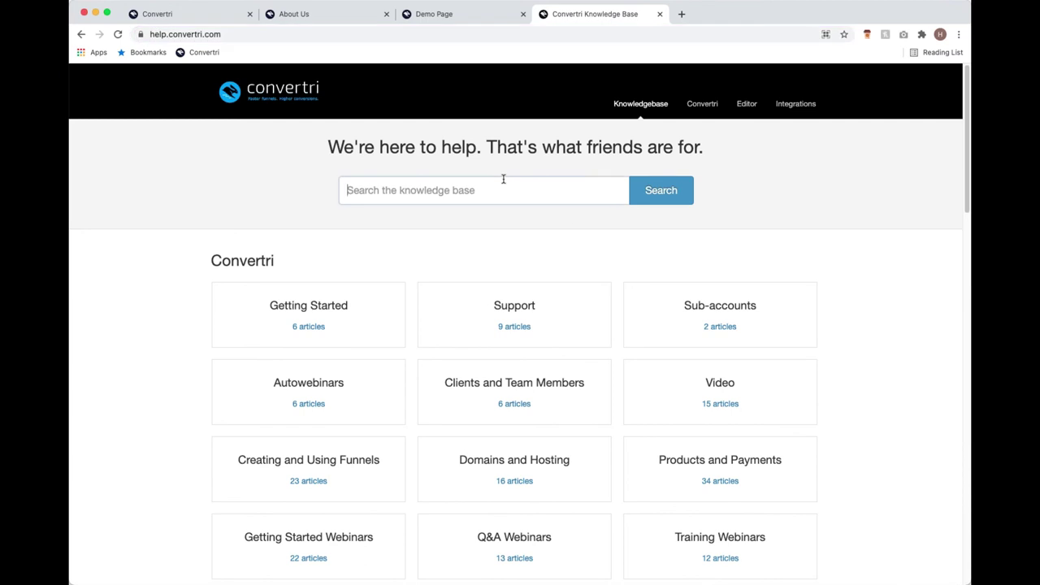
{"action": "type", "text": "custom domai"}
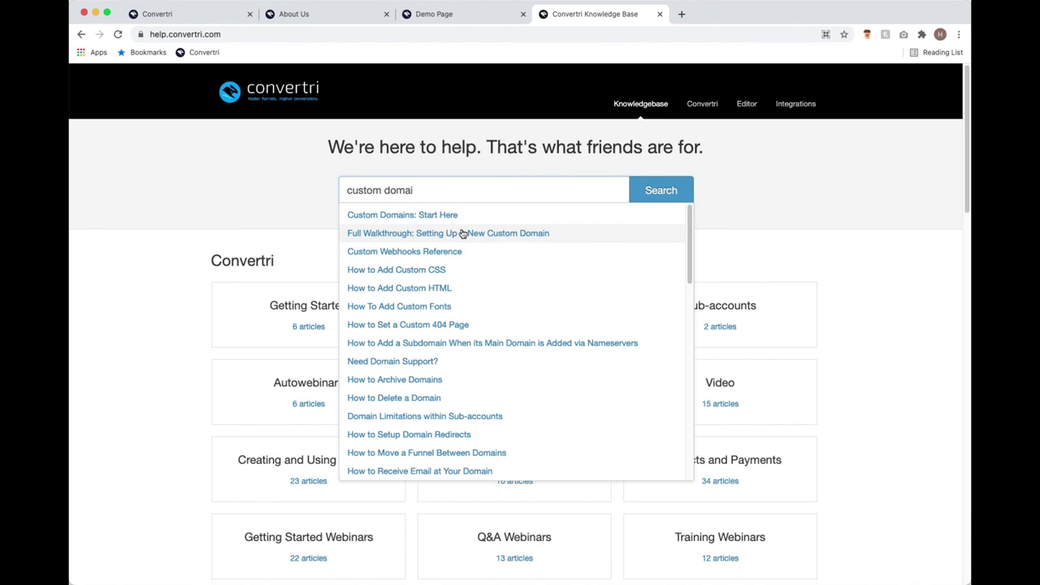
{"action": "key", "text": "Down"}
{"action": "key", "text": "Down"}
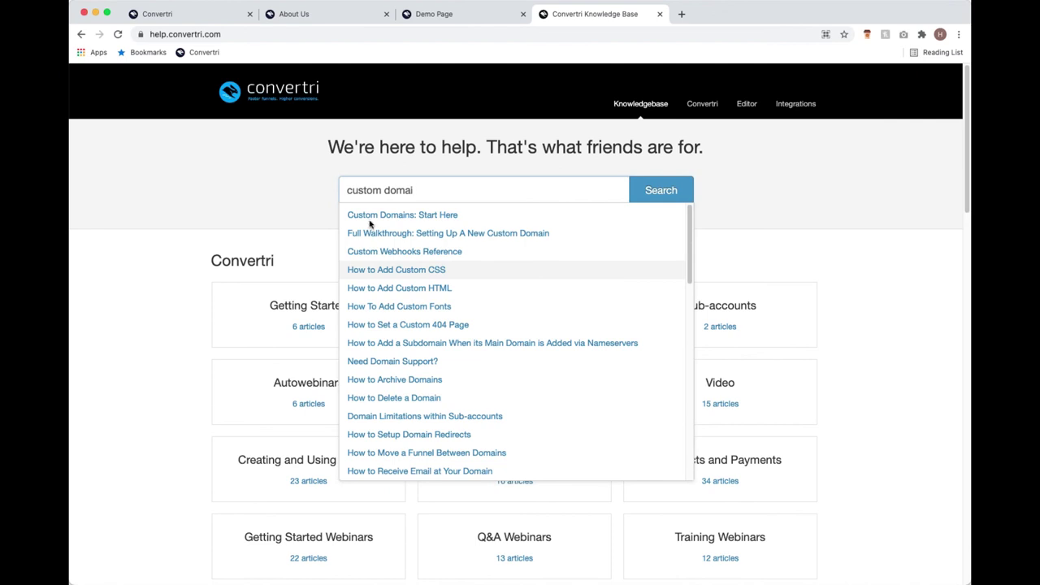
Close the Knowledge Base tab and return to the Convertri tab.
{"action": "left_click", "coordinate": [660, 15]}
{"action": "left_click", "coordinate": [329, 17]}
{"action": "left_click", "coordinate": [189, 18]}
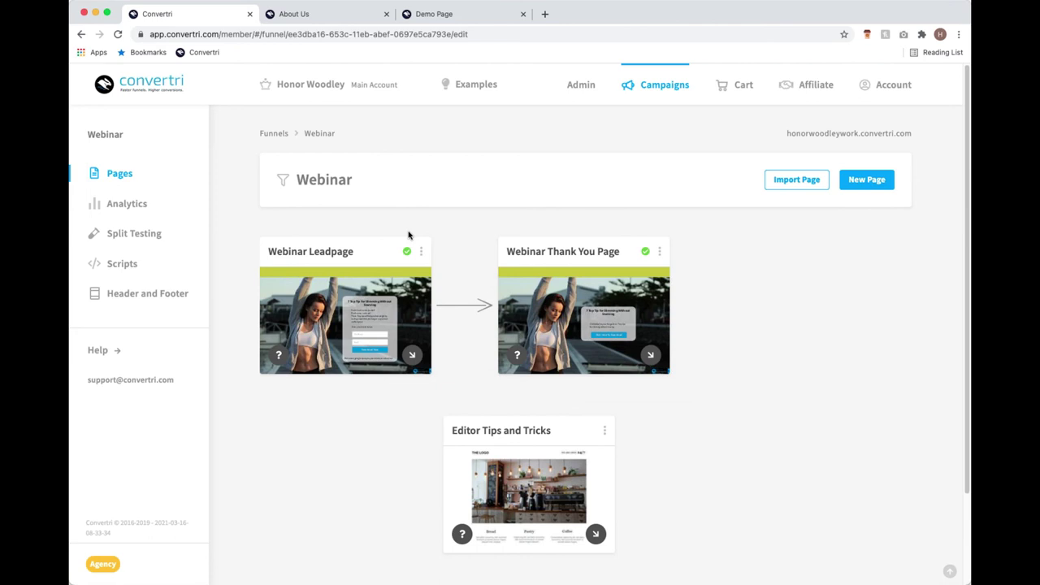
Reopen the Webinar Leadpage, with its slimming-tips opt-in form, in the editor.
{"action": "left_click", "coordinate": [349, 318]}
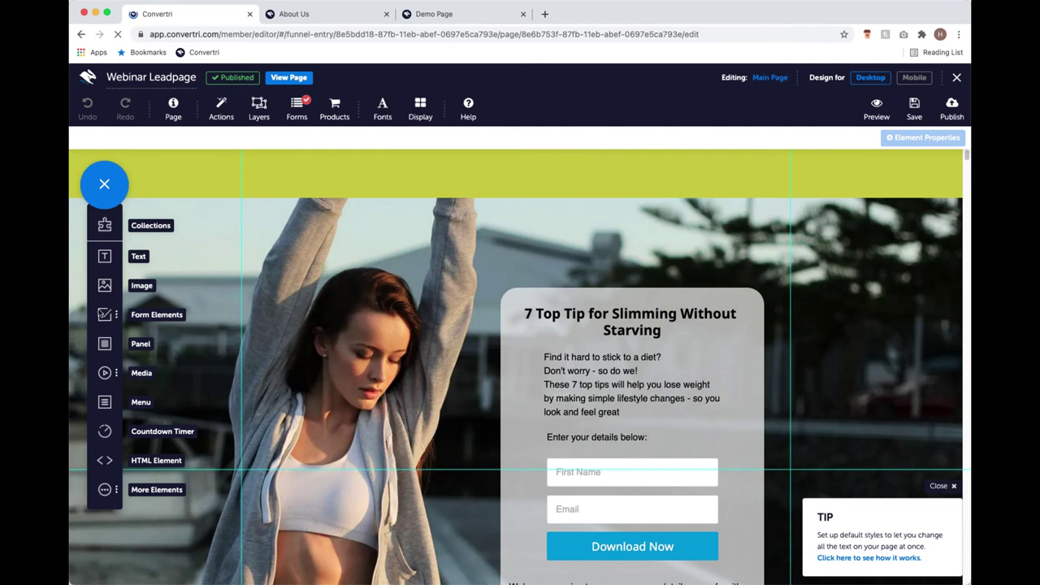
{"action": "left_click", "coordinate": [104, 316]}
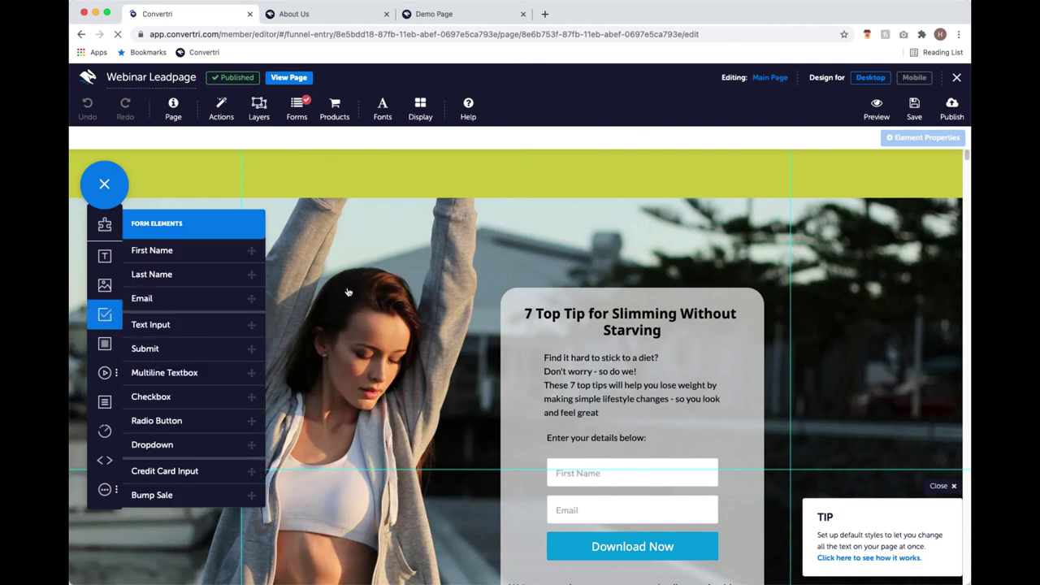
{"action": "left_click", "coordinate": [224, 324]}
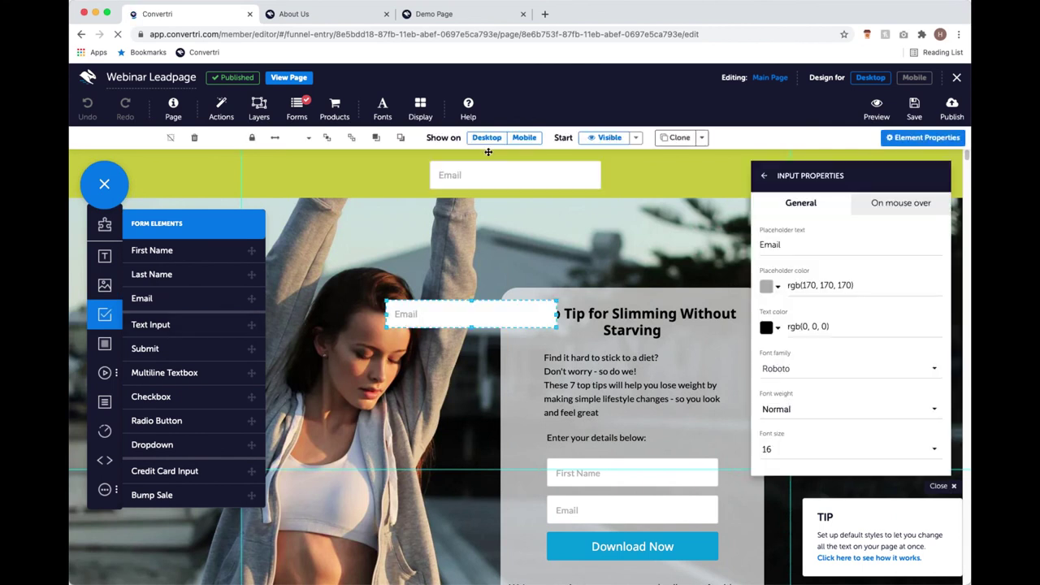
{"action": "left_click", "coordinate": [487, 177]}
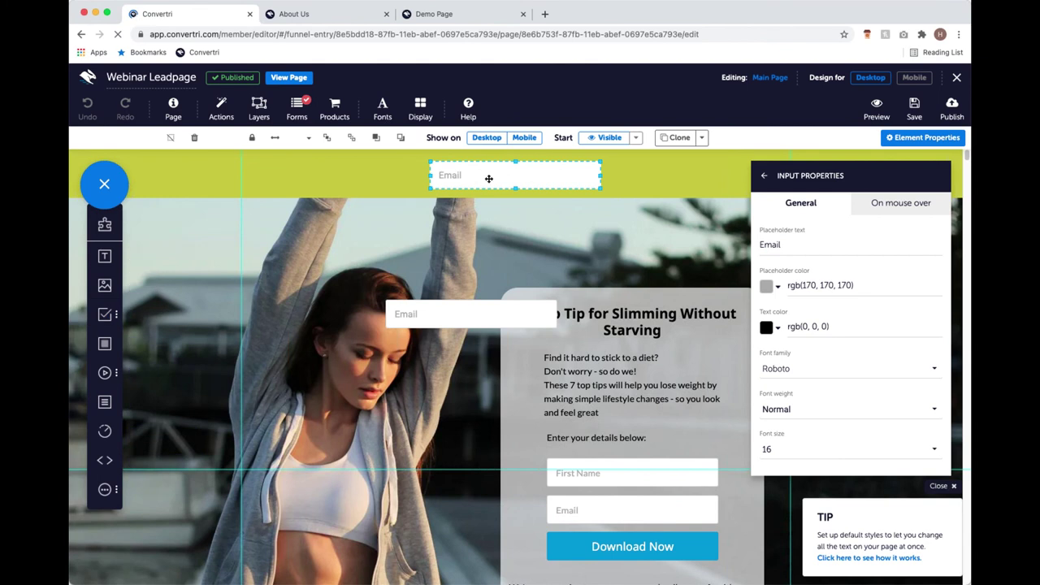
{"action": "left_click", "coordinate": [464, 308]}
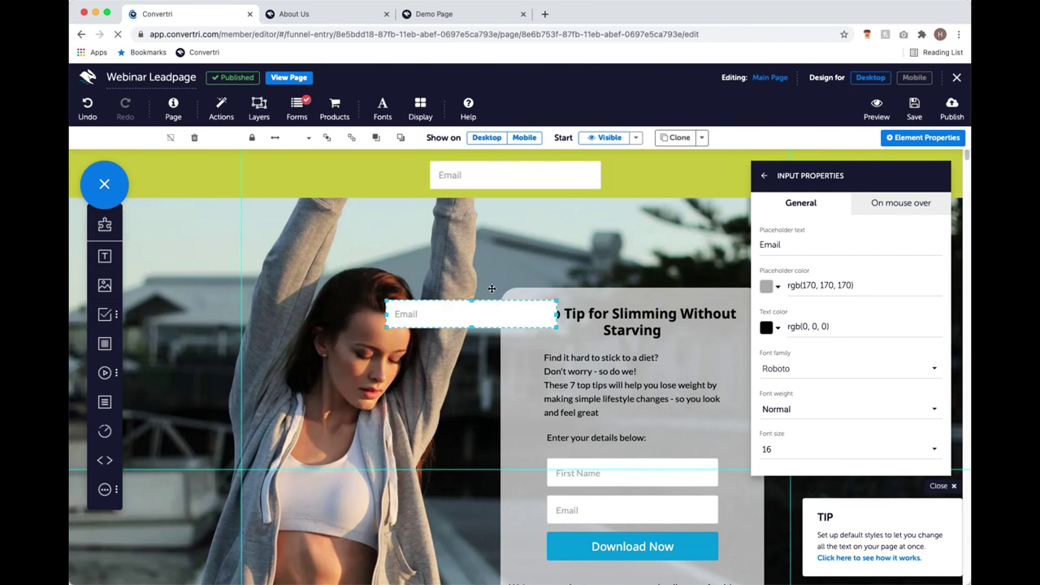
{"action": "key", "text": "super+z"}
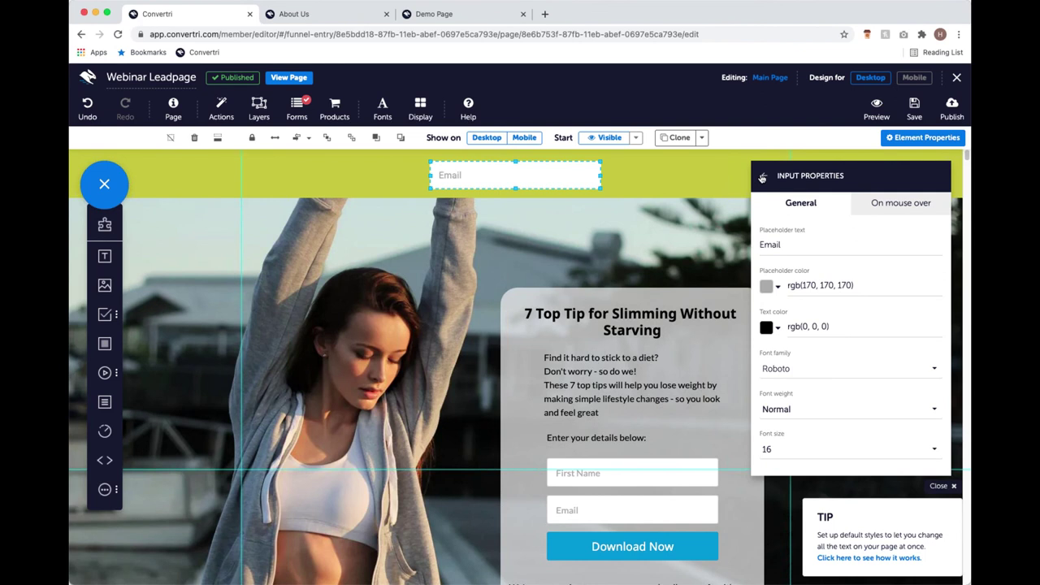
{"action": "left_click", "coordinate": [762, 177]}
{"action": "left_click", "coordinate": [832, 248]}
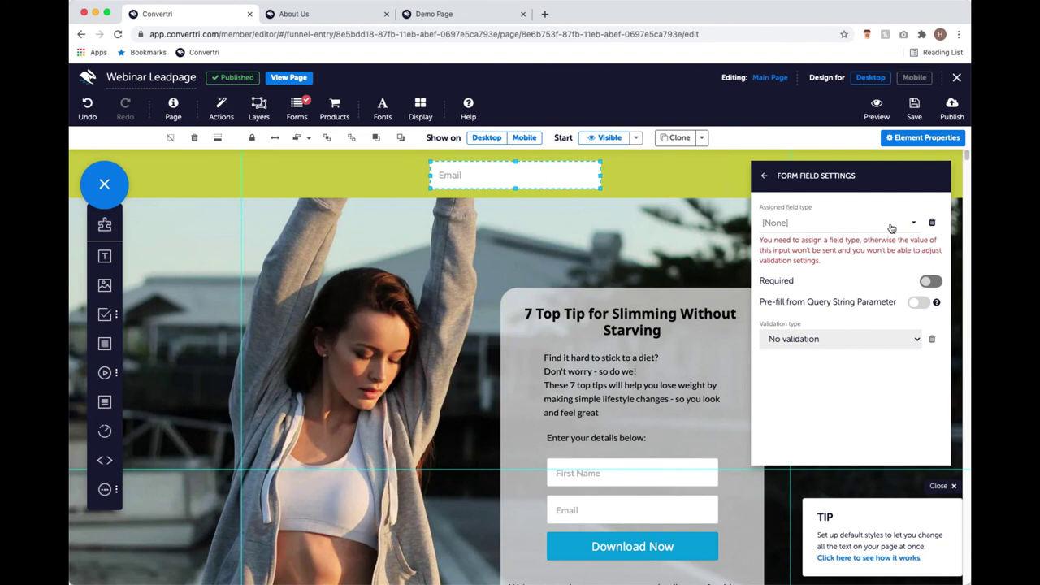
{"action": "left_click", "coordinate": [891, 226]}
{"action": "scroll", "coordinate": [845, 275], "scroll_direction": "down", "scroll_amount": 2}
{"action": "scroll", "coordinate": [837, 276], "scroll_direction": "down", "scroll_amount": 6}
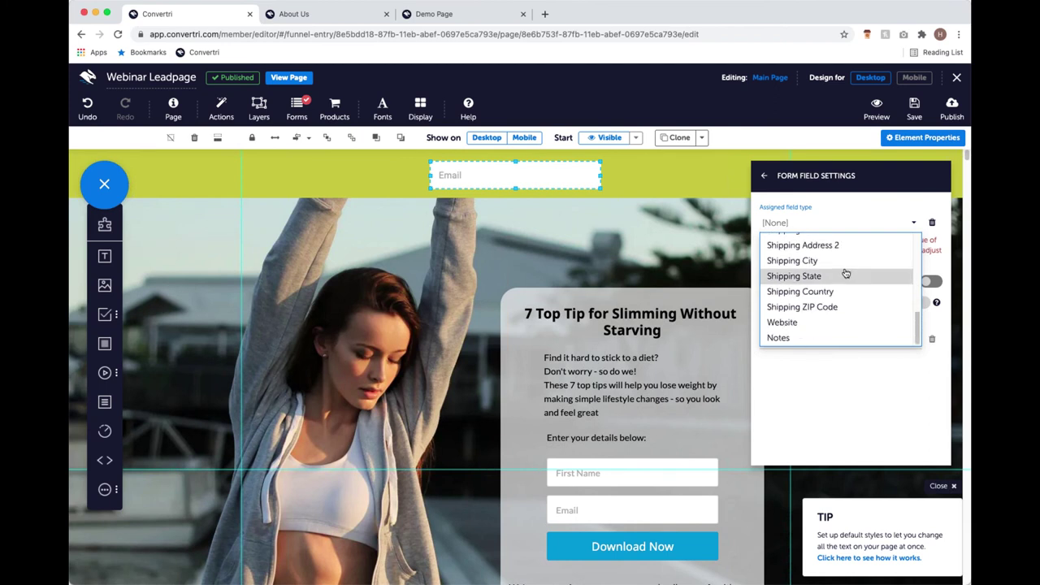
{"action": "scroll", "coordinate": [835, 320], "scroll_direction": "up", "scroll_amount": 8}
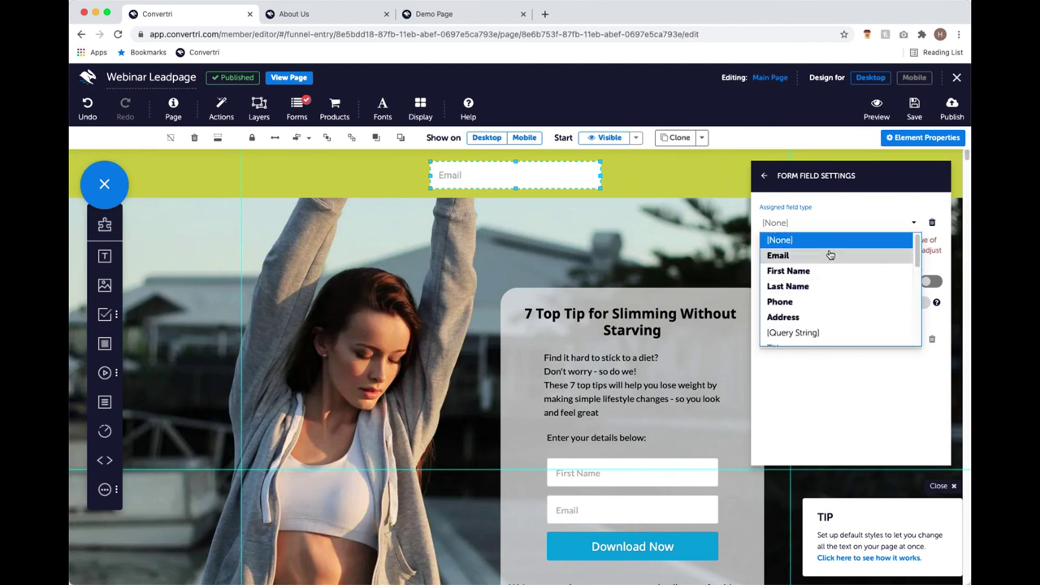
{"action": "left_click", "coordinate": [764, 177]}
{"action": "left_click", "coordinate": [764, 178]}
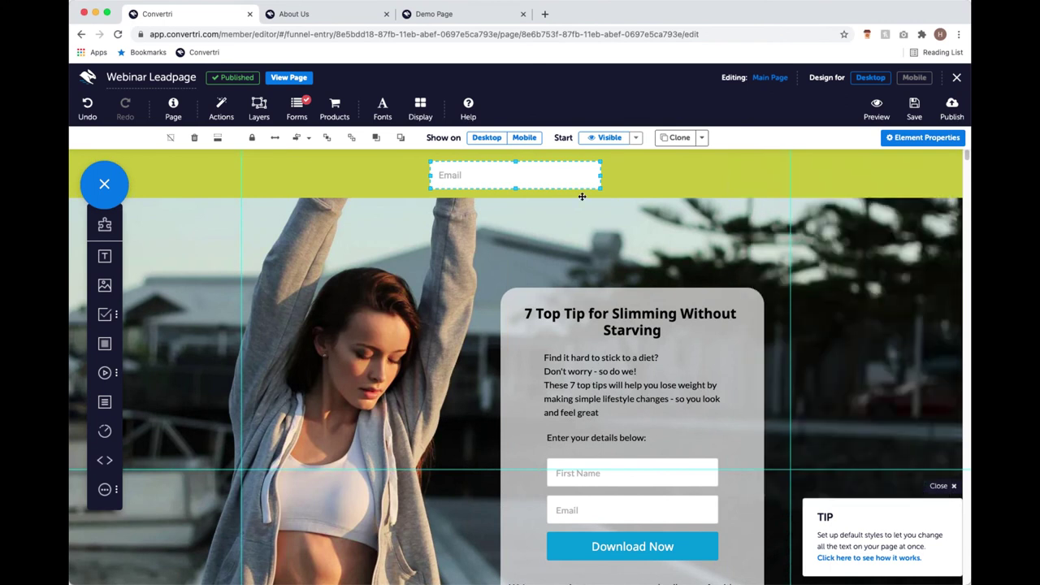
{"action": "key", "text": "Escape"}
{"action": "left_click", "coordinate": [527, 174]}
{"action": "key", "text": "Delete"}
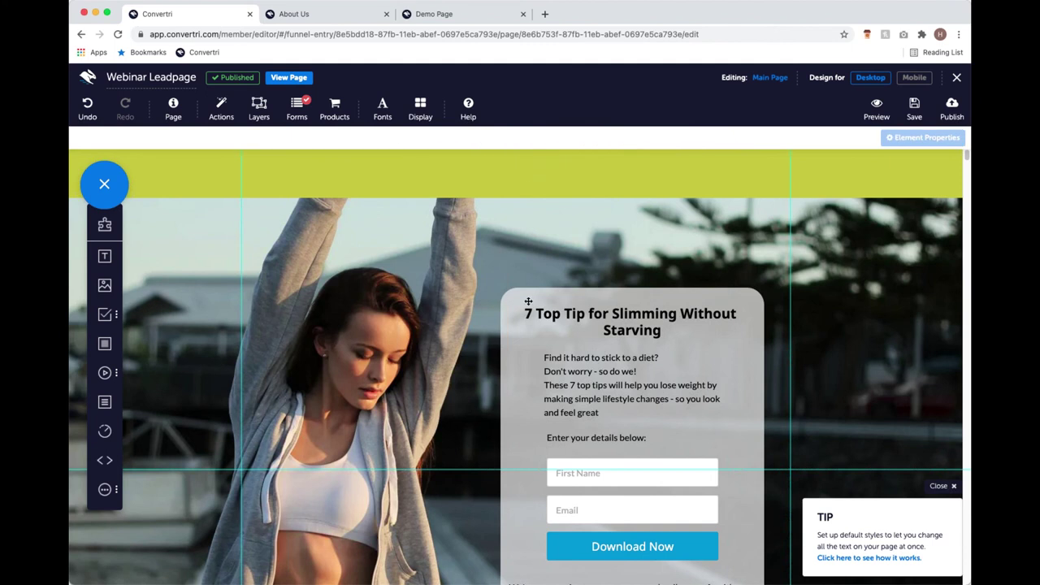
{"action": "scroll", "coordinate": [499, 284], "scroll_direction": "down", "scroll_amount": 1}
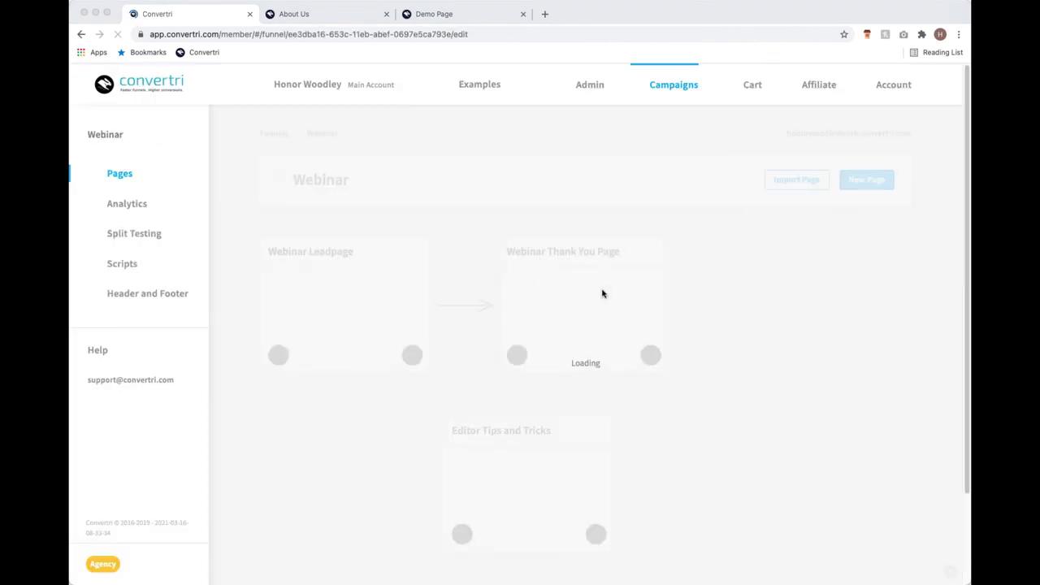
Open the Editor Tips and Tricks café page with its Bread, Pastry and Coffee sections for editing.
{"action": "scroll", "coordinate": [650, 325], "scroll_direction": "down", "scroll_amount": 2}
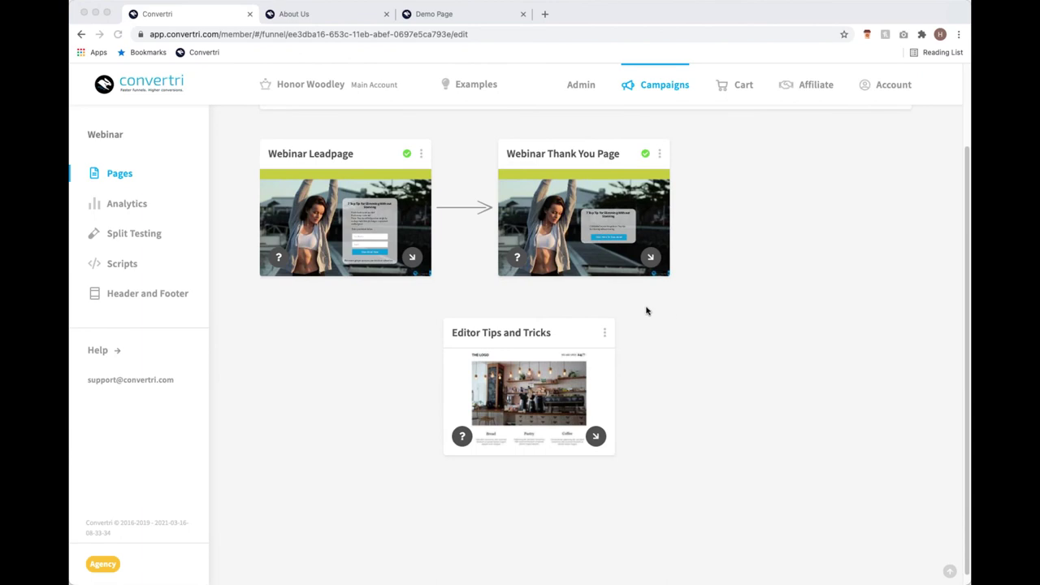
{"action": "scroll", "coordinate": [569, 325], "scroll_direction": "up", "scroll_amount": 1}
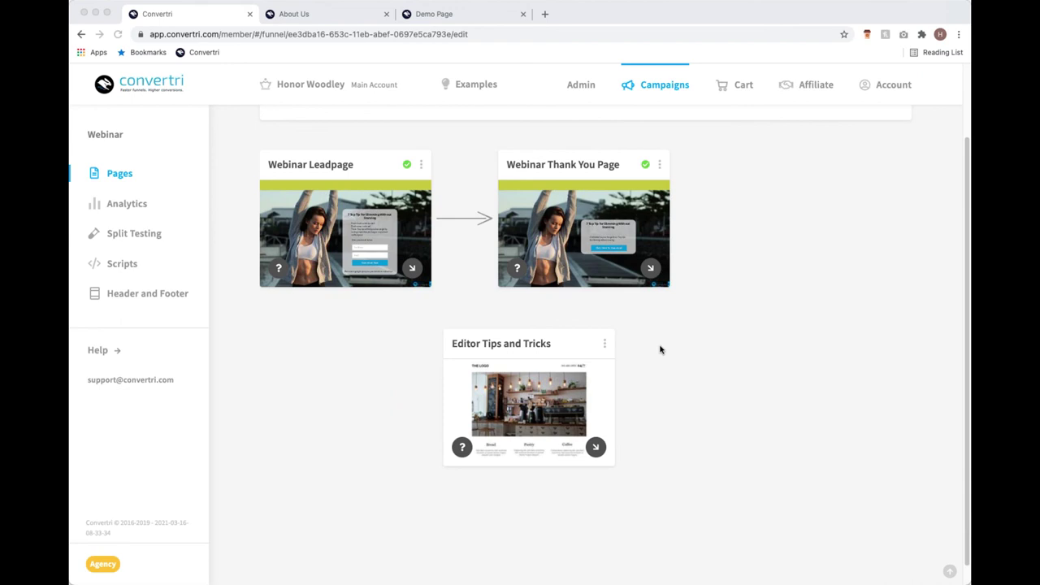
{"action": "left_click", "coordinate": [556, 406]}
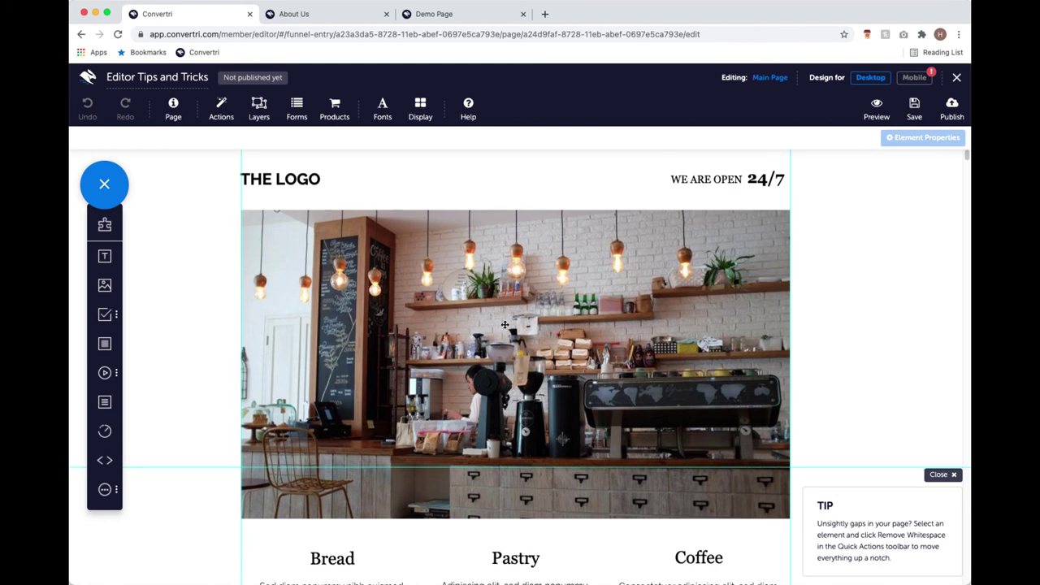
Scroll down the café page and select the Coffee menu's item list.
{"action": "scroll", "coordinate": [506, 325], "scroll_direction": "down", "scroll_amount": 6}
{"action": "scroll", "coordinate": [548, 349], "scroll_direction": "down", "scroll_amount": 12}
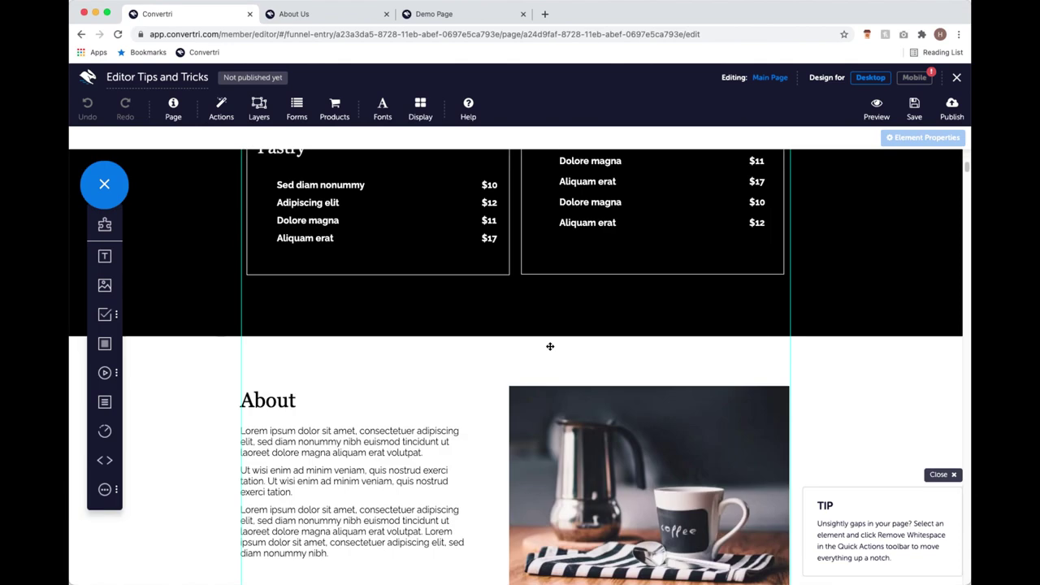
{"action": "scroll", "coordinate": [558, 346], "scroll_direction": "down", "scroll_amount": 5}
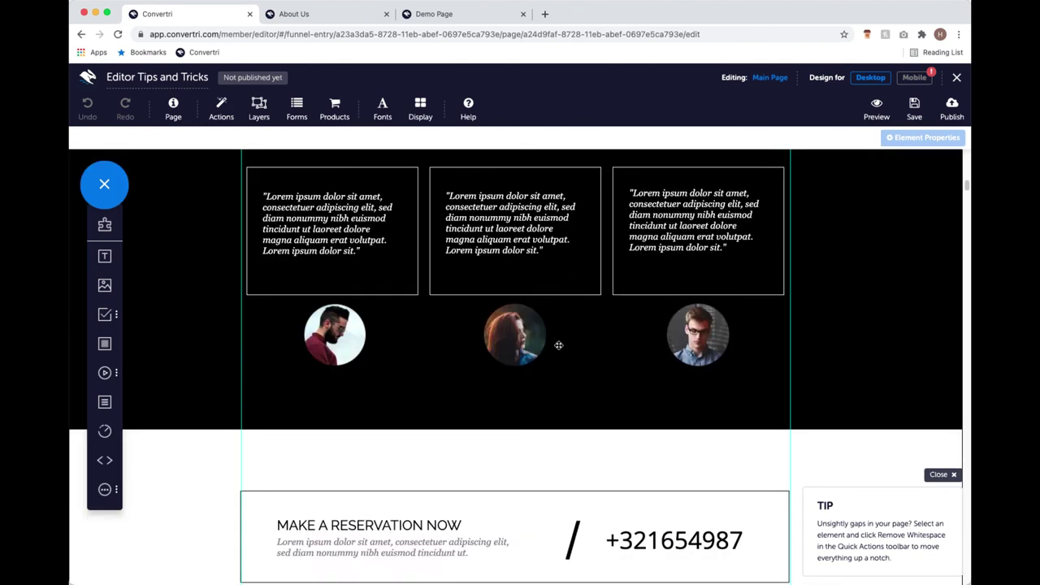
{"action": "scroll", "coordinate": [557, 344], "scroll_direction": "up", "scroll_amount": 12}
{"action": "scroll", "coordinate": [536, 296], "scroll_direction": "up", "scroll_amount": 4}
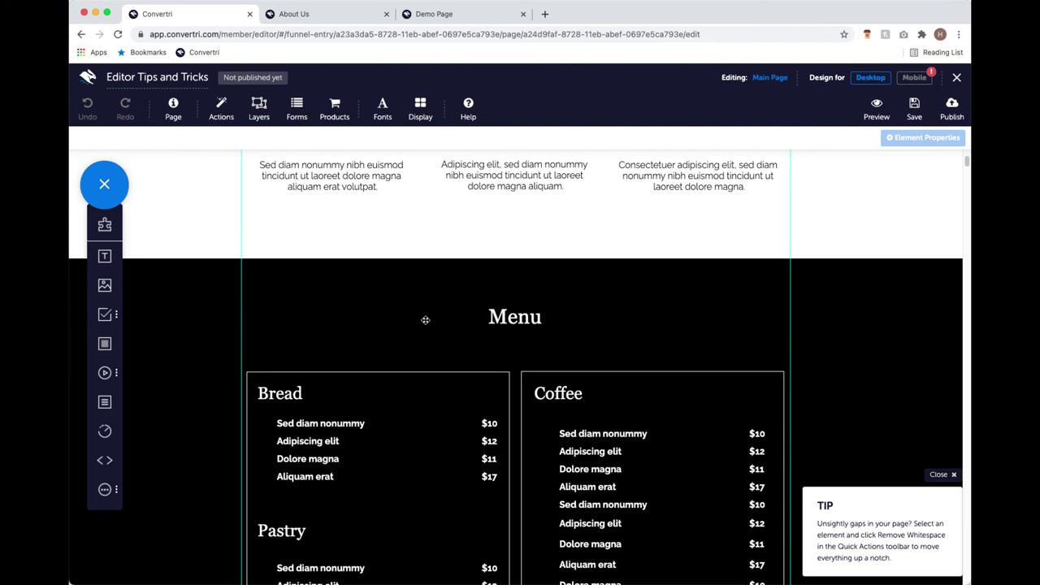
{"action": "scroll", "coordinate": [438, 304], "scroll_direction": "down", "scroll_amount": 3}
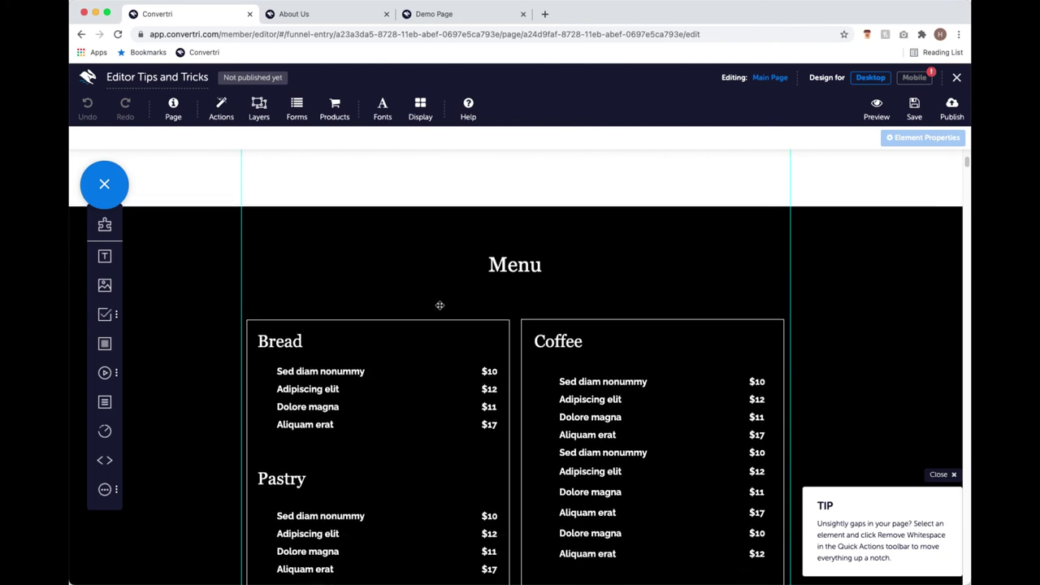
{"action": "left_click", "coordinate": [556, 339]}
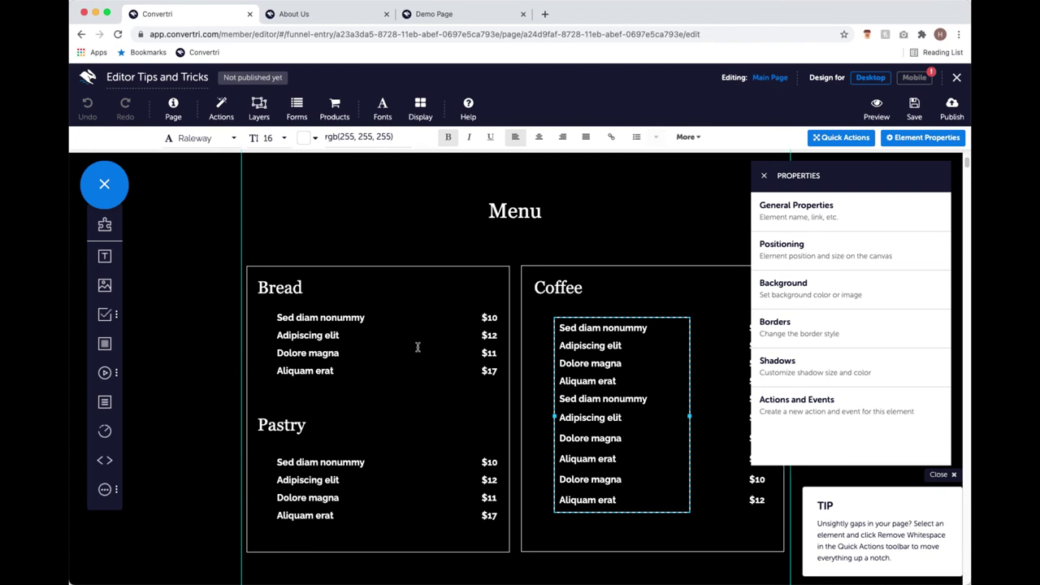
Close the element properties panel to clear the canvas.
{"action": "scroll", "coordinate": [419, 345], "scroll_direction": "down", "scroll_amount": 3}
{"action": "scroll", "coordinate": [419, 344], "scroll_direction": "down", "scroll_amount": 2}
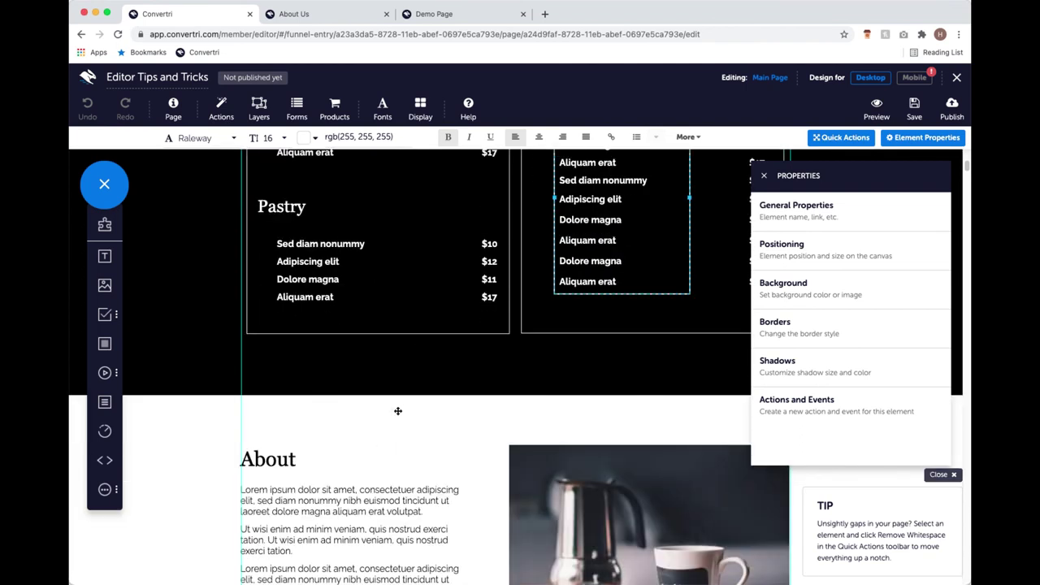
{"action": "scroll", "coordinate": [381, 388], "scroll_direction": "up", "scroll_amount": 12}
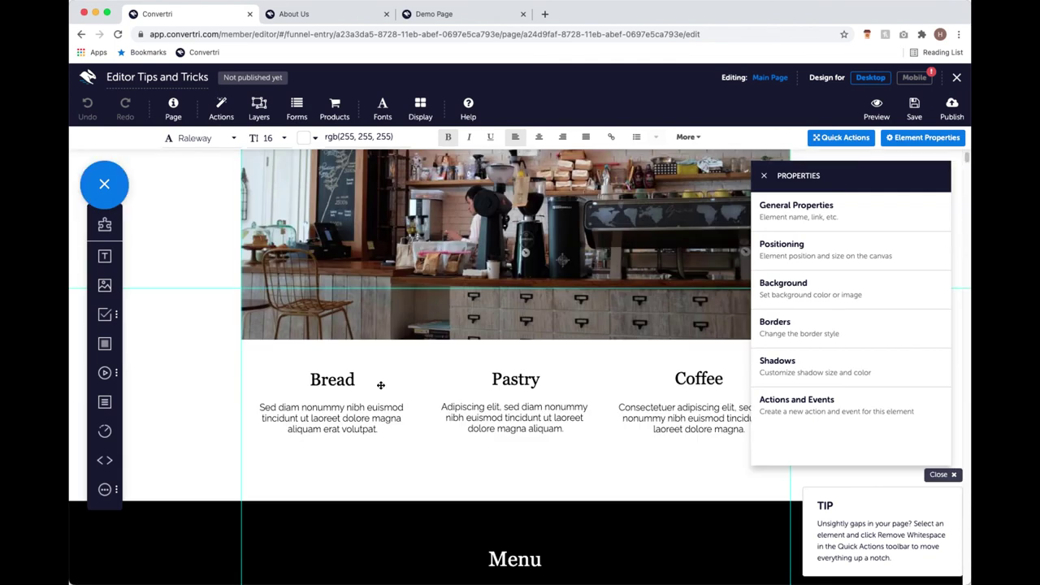
{"action": "scroll", "coordinate": [379, 378], "scroll_direction": "down", "scroll_amount": 2}
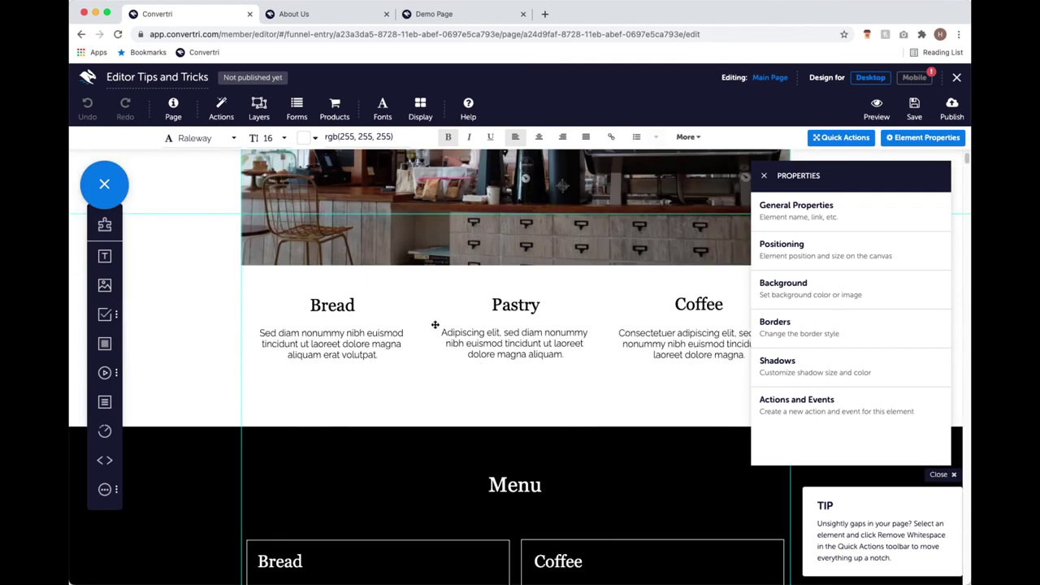
{"action": "left_click", "coordinate": [763, 175]}
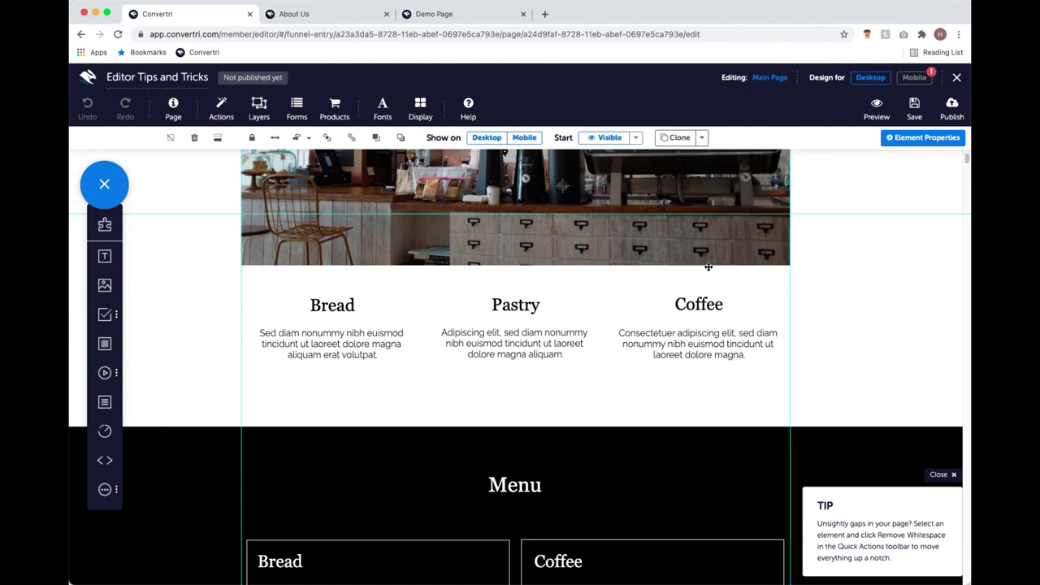
Select the black Menu section with the Bread, Pastry and Coffee price lists and delete it.
{"action": "left_click", "coordinate": [309, 474]}
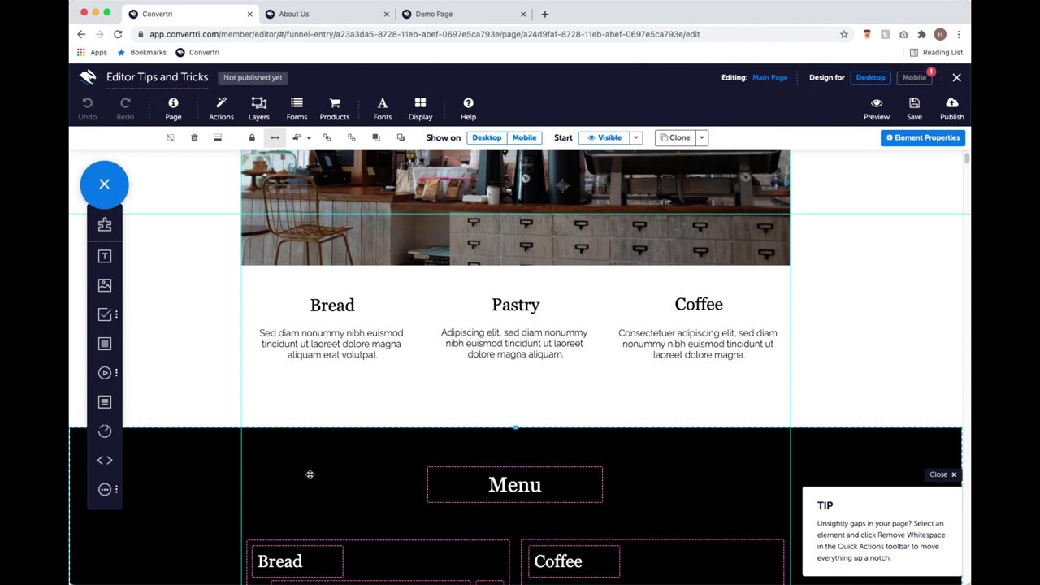
{"action": "scroll", "coordinate": [310, 474], "scroll_direction": "down", "scroll_amount": 1}
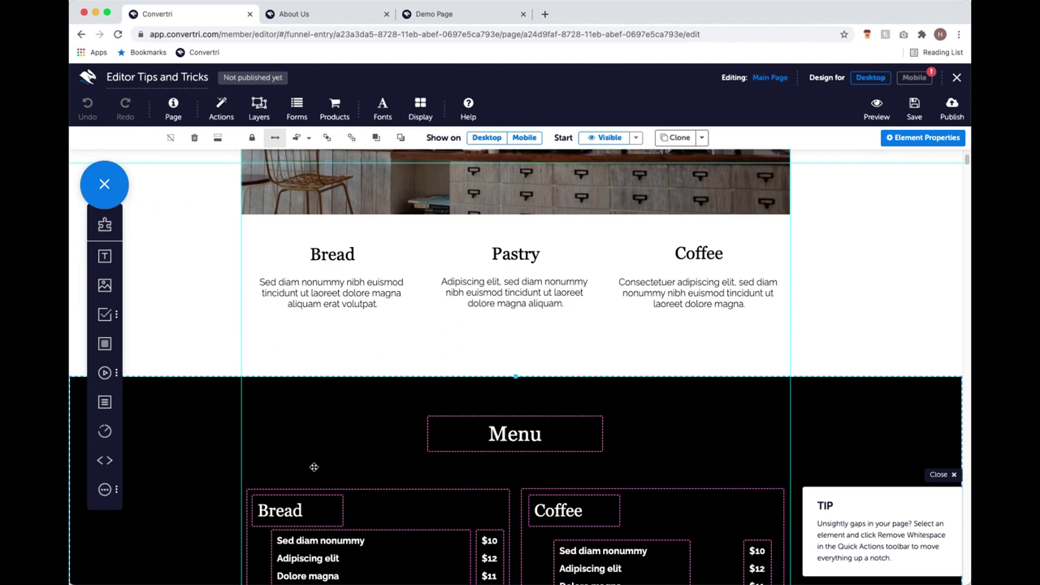
{"action": "scroll", "coordinate": [560, 458], "scroll_direction": "down", "scroll_amount": 4}
{"action": "scroll", "coordinate": [476, 466], "scroll_direction": "down", "scroll_amount": 2}
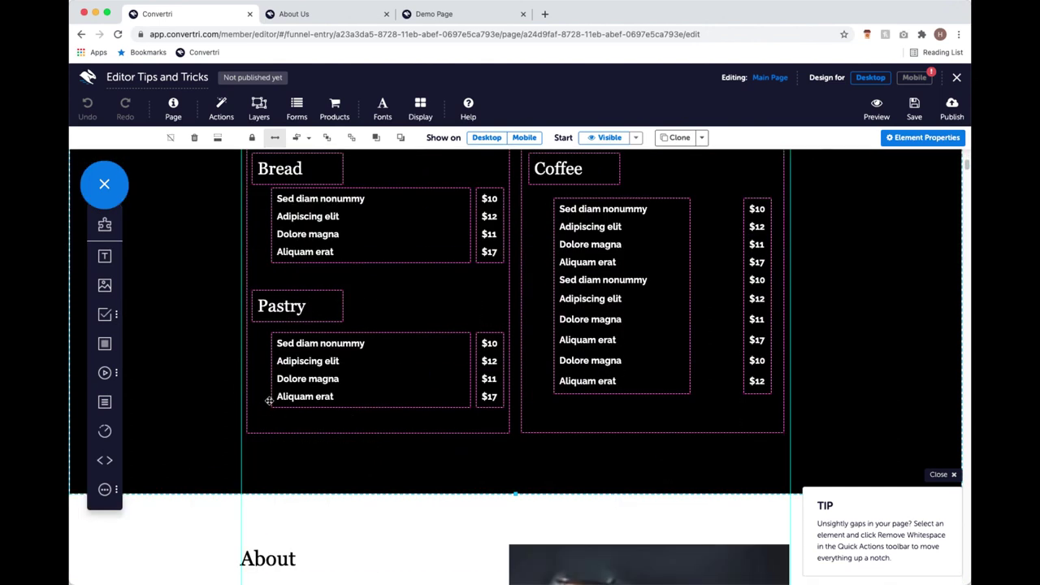
{"action": "scroll", "coordinate": [306, 412], "scroll_direction": "up", "scroll_amount": 1}
{"action": "scroll", "coordinate": [306, 413], "scroll_direction": "up", "scroll_amount": 6}
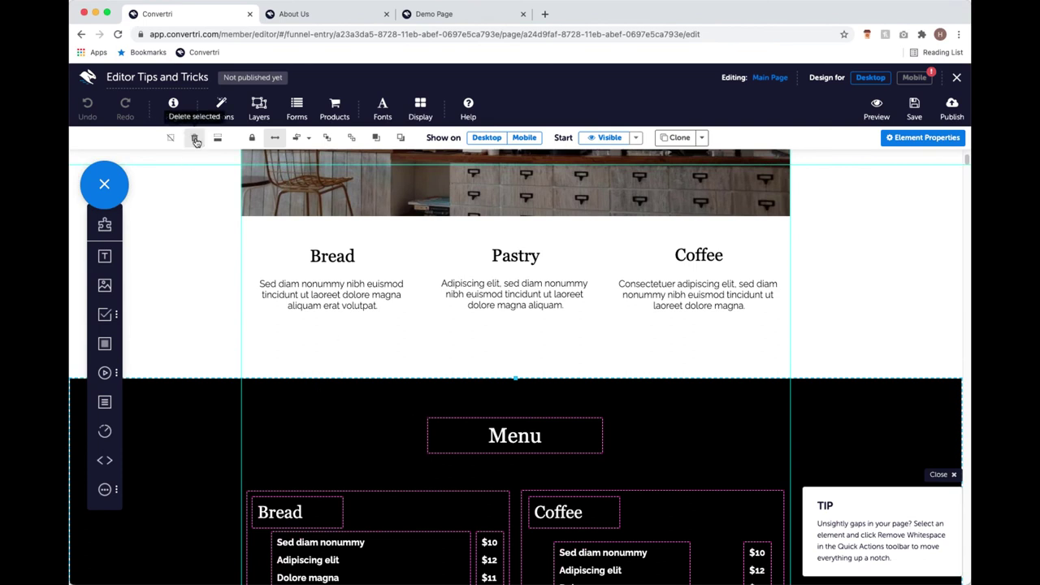
{"action": "left_click", "coordinate": [195, 140]}
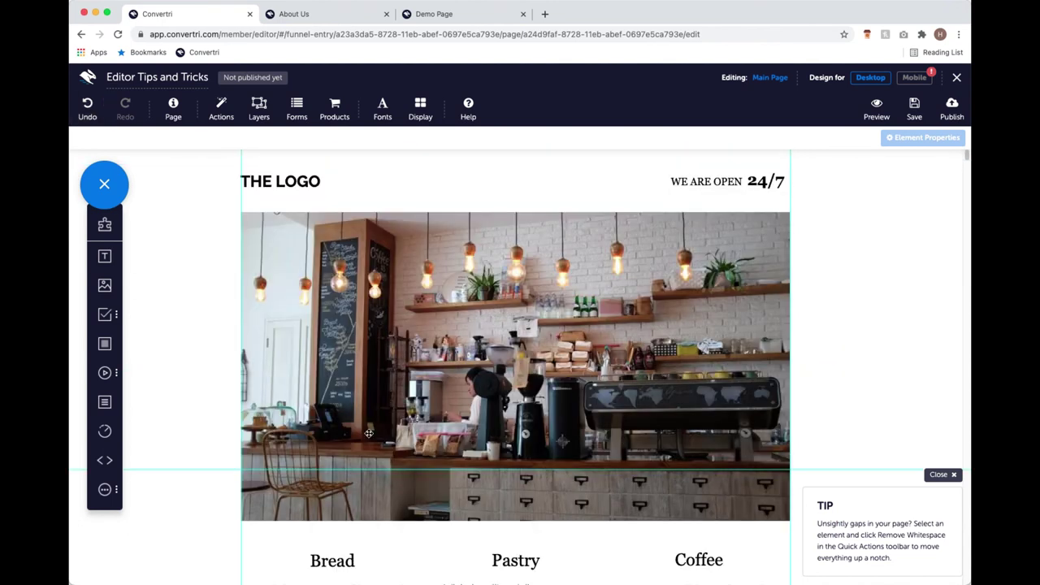
Select the About section below the deleted Menu's spot.
{"action": "scroll", "coordinate": [377, 434], "scroll_direction": "down", "scroll_amount": 4}
{"action": "scroll", "coordinate": [385, 433], "scroll_direction": "down", "scroll_amount": 3}
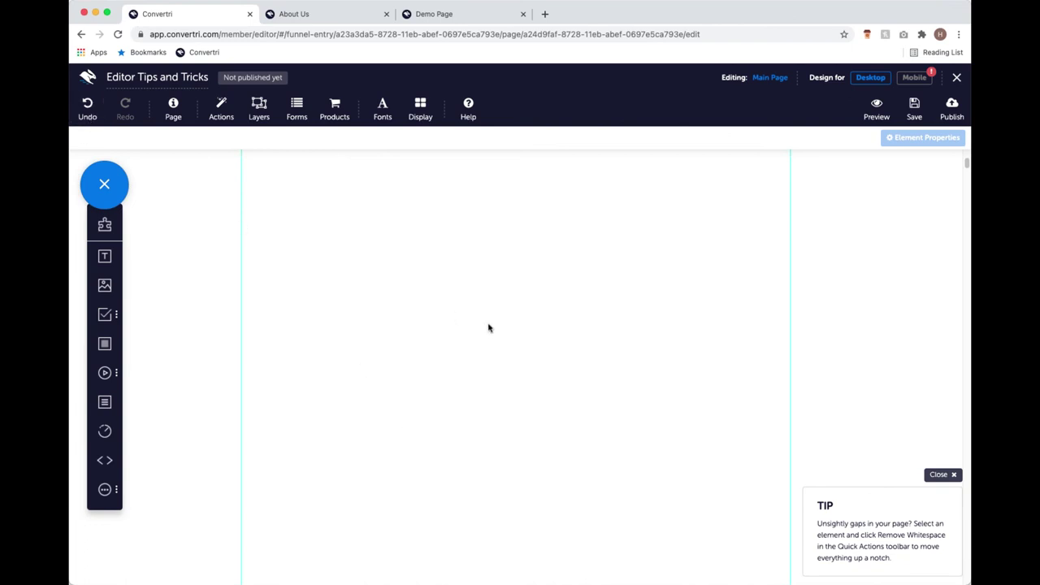
{"action": "left_click", "coordinate": [437, 498]}
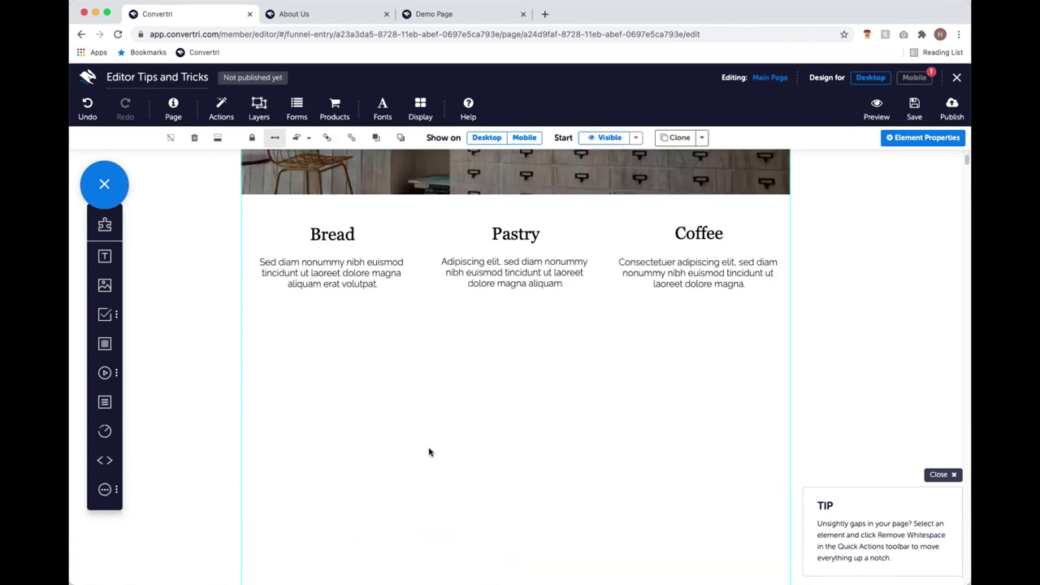
Scroll up and down to inspect the blank gap left above the About section.
{"action": "scroll", "coordinate": [425, 452], "scroll_direction": "up", "scroll_amount": 2}
{"action": "scroll", "coordinate": [464, 404], "scroll_direction": "down", "scroll_amount": 8}
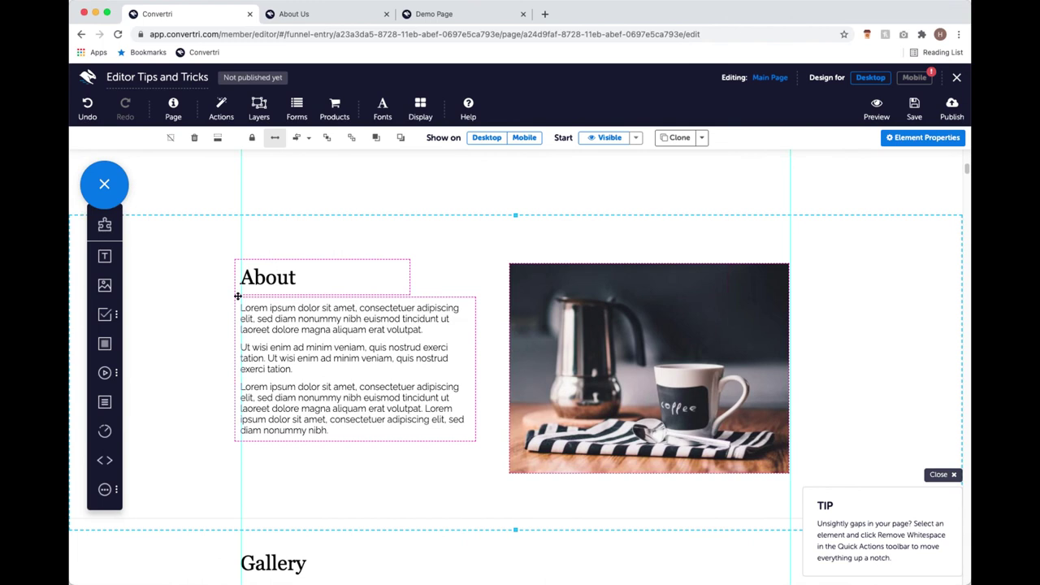
{"action": "scroll", "coordinate": [494, 277], "scroll_direction": "down", "scroll_amount": 10}
{"action": "scroll", "coordinate": [496, 333], "scroll_direction": "down", "scroll_amount": 10}
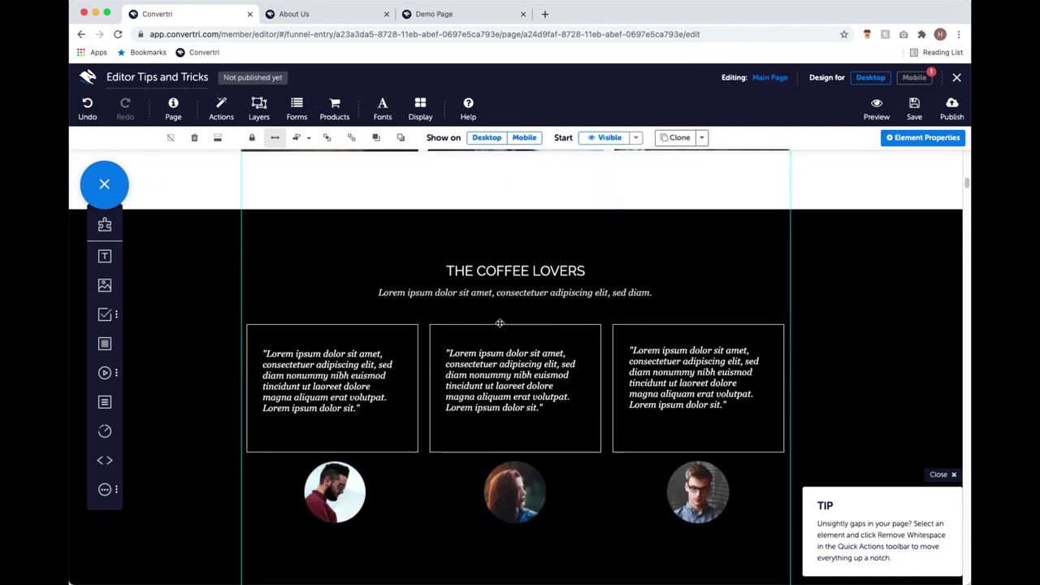
{"action": "scroll", "coordinate": [501, 328], "scroll_direction": "up", "scroll_amount": 20}
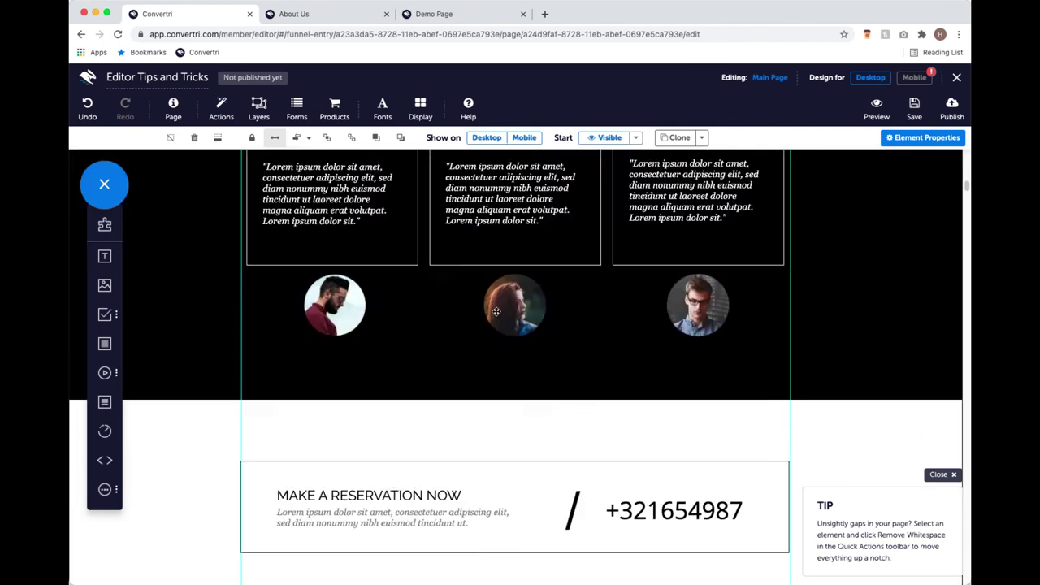
{"action": "scroll", "coordinate": [357, 308], "scroll_direction": "down", "scroll_amount": 8}
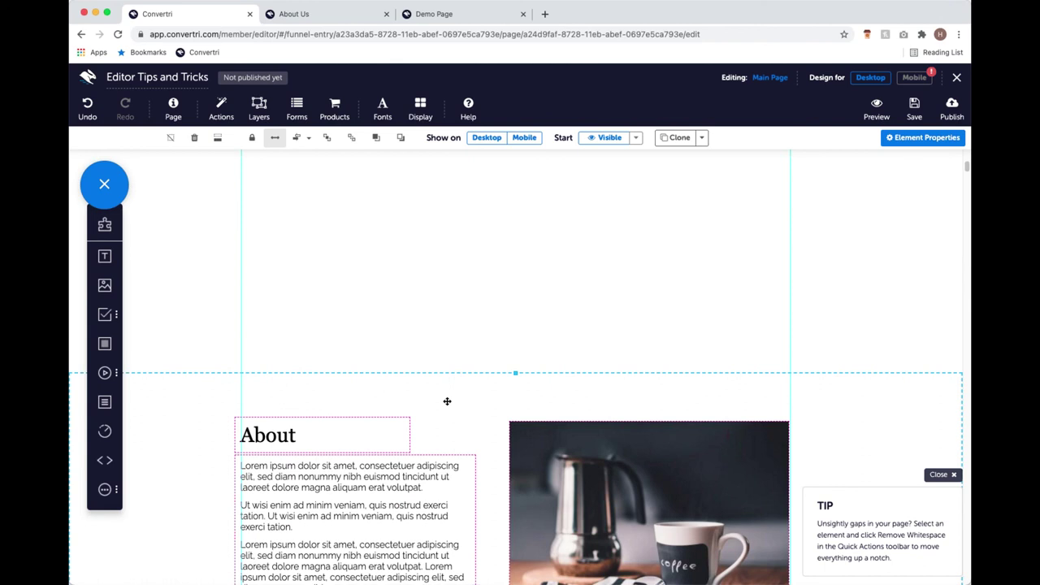
{"action": "scroll", "coordinate": [446, 401], "scroll_direction": "up", "scroll_amount": 1}
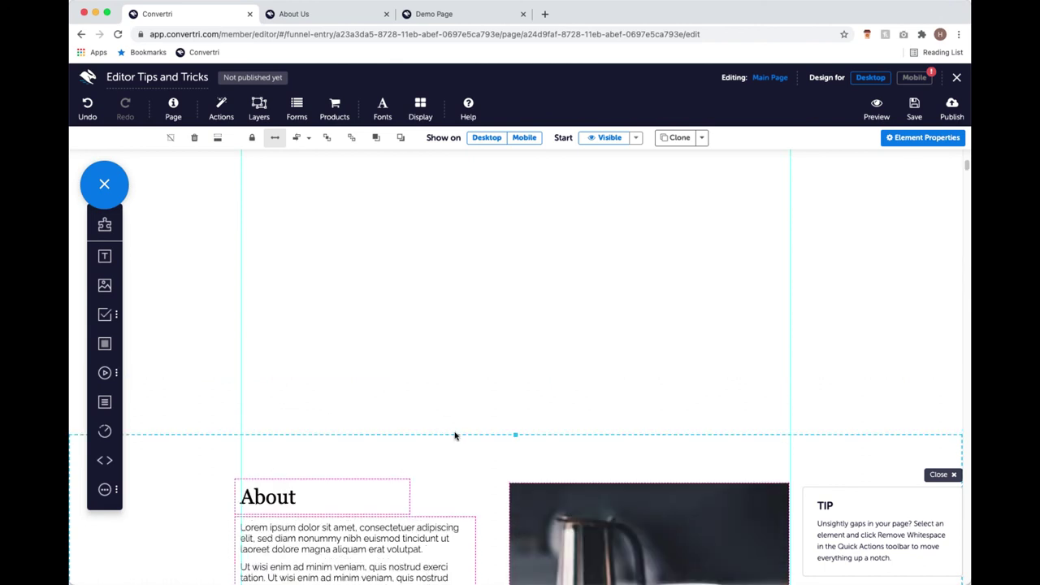
{"action": "scroll", "coordinate": [431, 386], "scroll_direction": "up", "scroll_amount": 5}
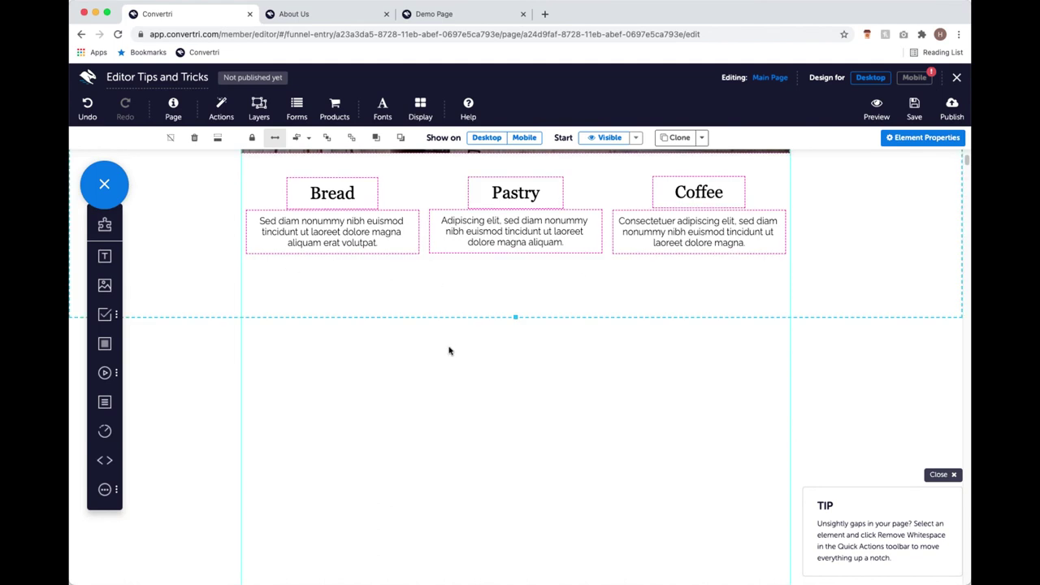
{"action": "scroll", "coordinate": [442, 353], "scroll_direction": "up", "scroll_amount": 5}
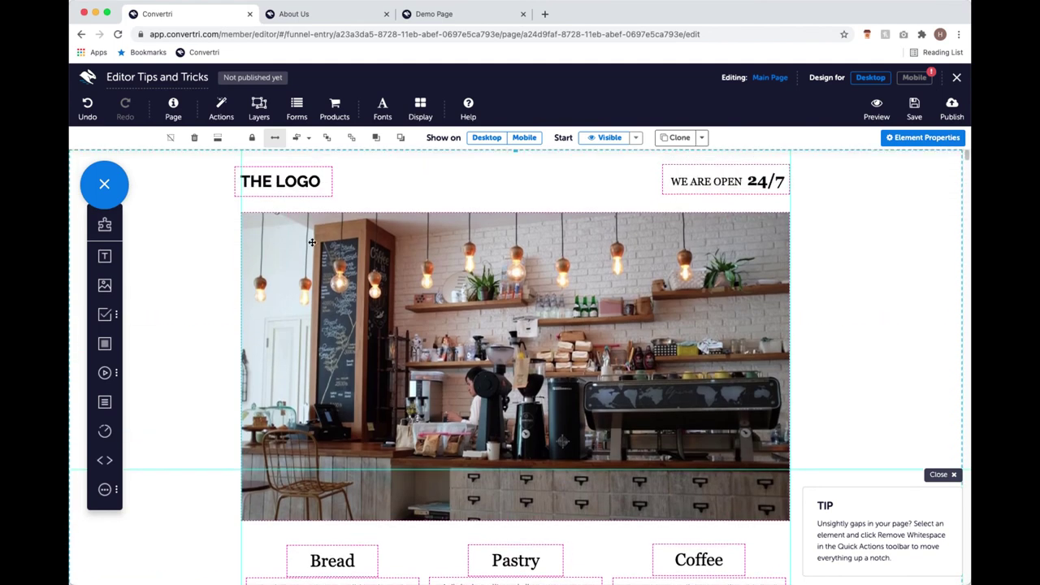
{"action": "scroll", "coordinate": [227, 268], "scroll_direction": "down", "scroll_amount": 4}
{"action": "scroll", "coordinate": [188, 267], "scroll_direction": "down", "scroll_amount": 1}
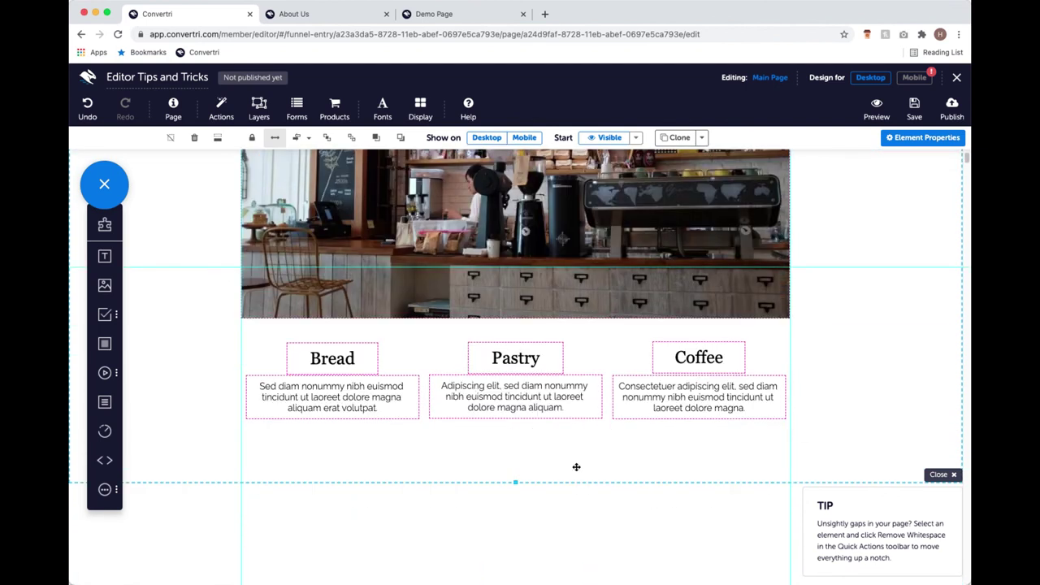
{"action": "scroll", "coordinate": [552, 443], "scroll_direction": "down", "scroll_amount": 5}
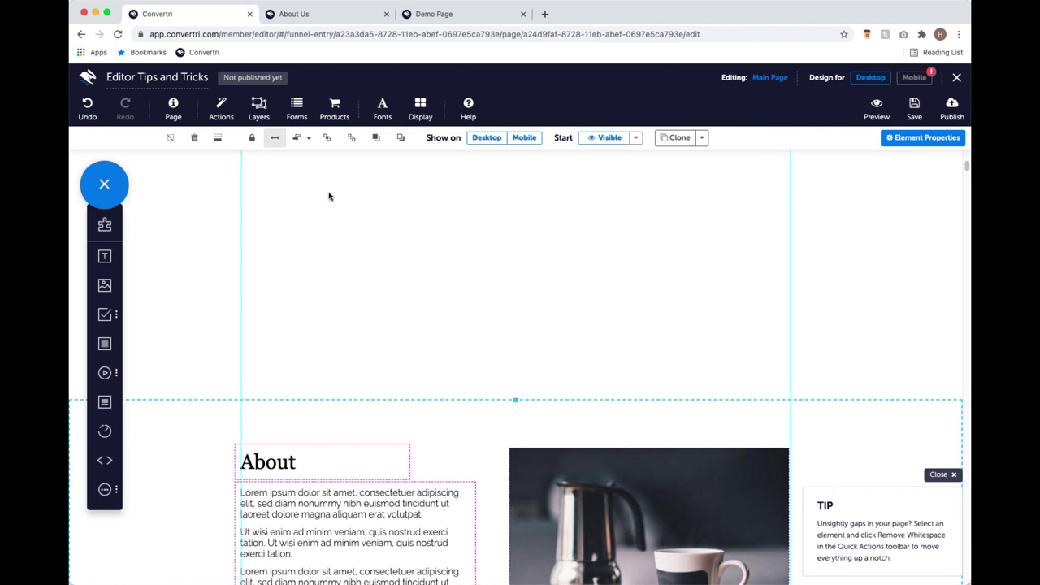
{"action": "left_click", "coordinate": [218, 139]}
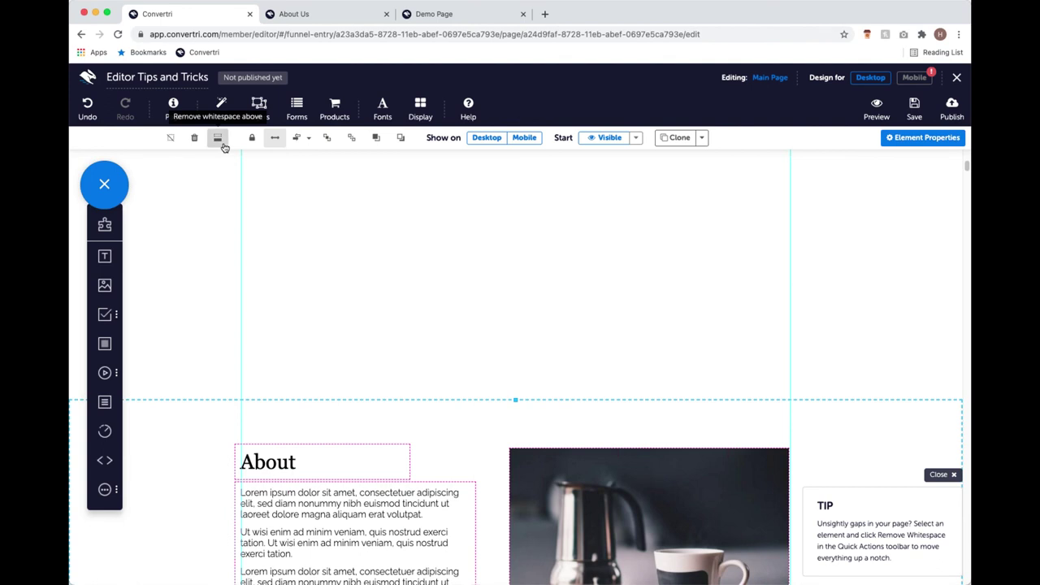
{"action": "scroll", "coordinate": [325, 200], "scroll_direction": "up", "scroll_amount": 10}
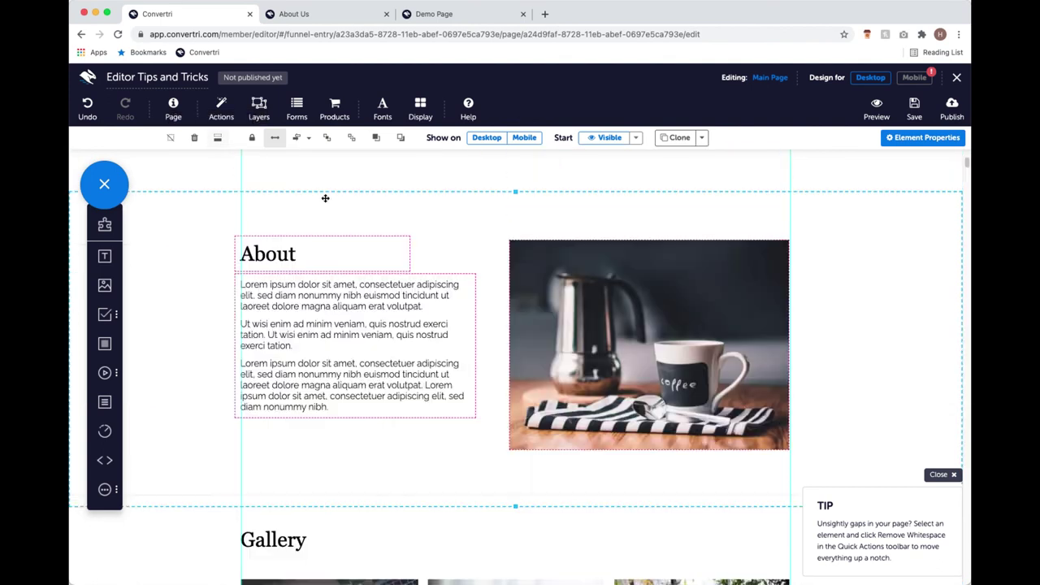
{"action": "scroll", "coordinate": [327, 197], "scroll_direction": "down", "scroll_amount": 3}
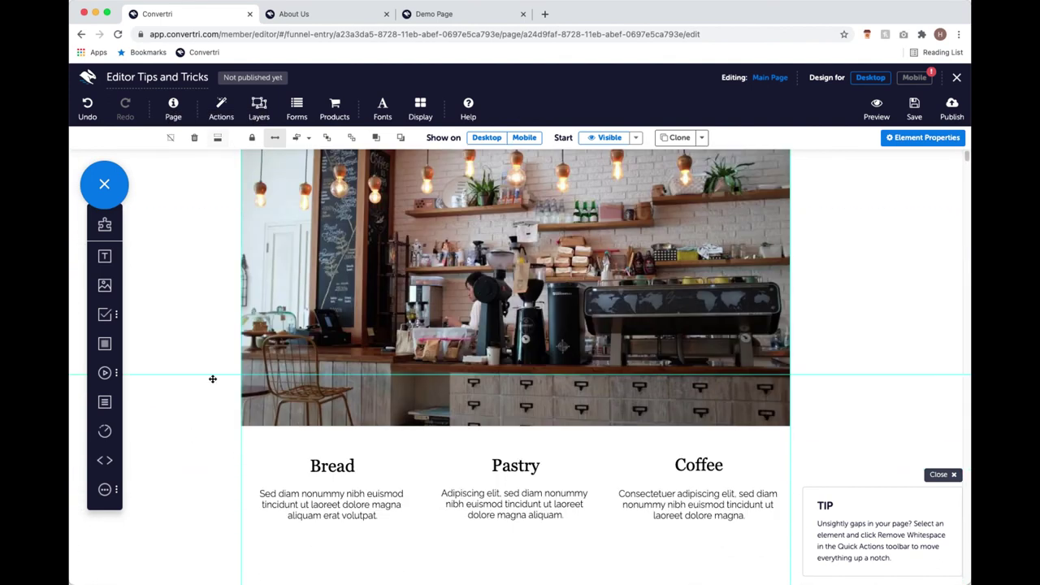
{"action": "scroll", "coordinate": [213, 378], "scroll_direction": "down", "scroll_amount": 2}
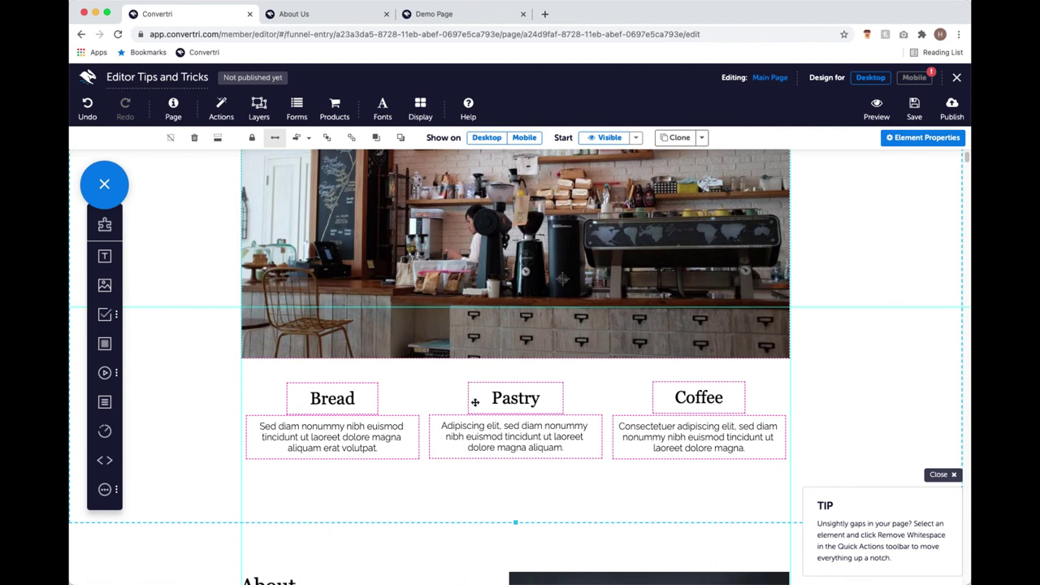
{"action": "scroll", "coordinate": [481, 402], "scroll_direction": "down", "scroll_amount": 4}
{"action": "scroll", "coordinate": [486, 399], "scroll_direction": "up", "scroll_amount": 4}
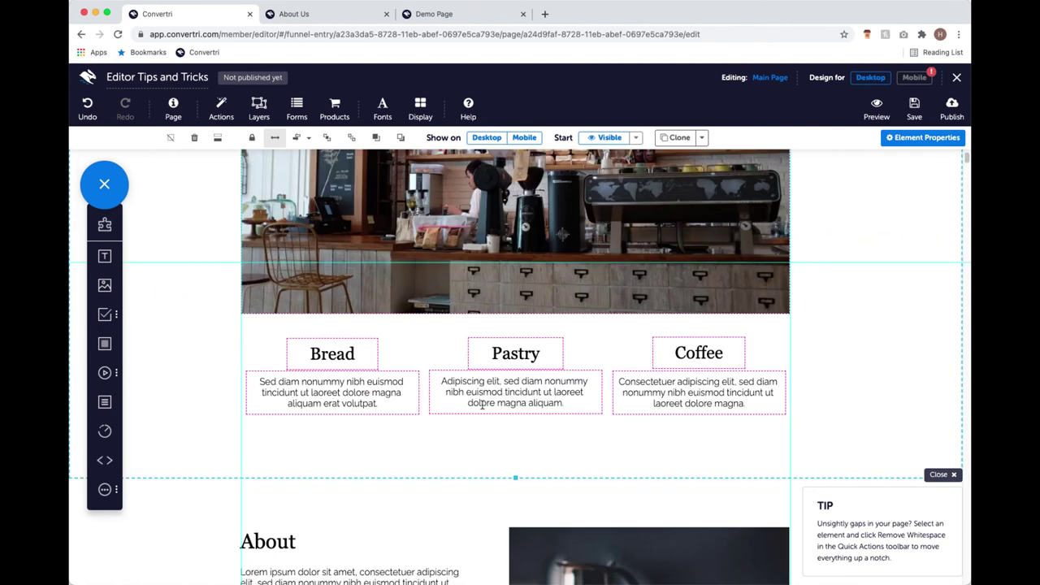
{"action": "scroll", "coordinate": [481, 411], "scroll_direction": "down", "scroll_amount": 10}
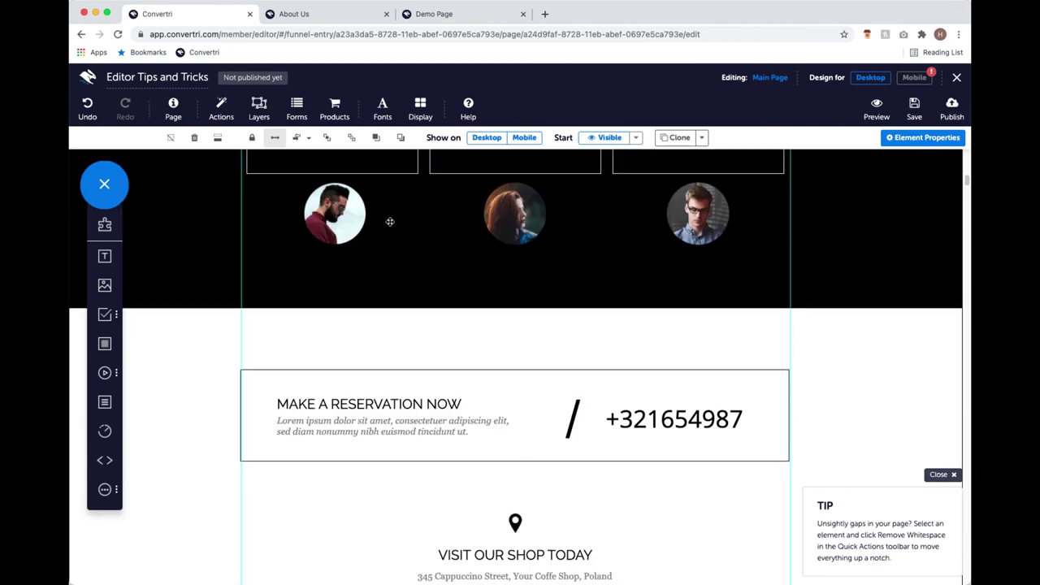
{"action": "scroll", "coordinate": [404, 371], "scroll_direction": "up", "scroll_amount": 10}
{"action": "scroll", "coordinate": [459, 396], "scroll_direction": "up", "scroll_amount": 3}
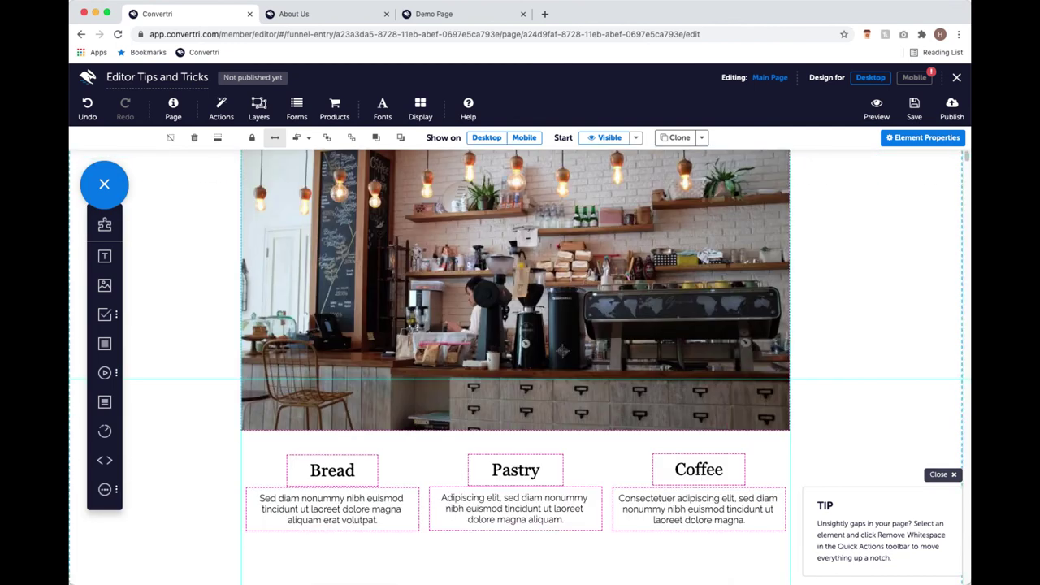
{"action": "scroll", "coordinate": [490, 378], "scroll_direction": "down", "scroll_amount": 7}
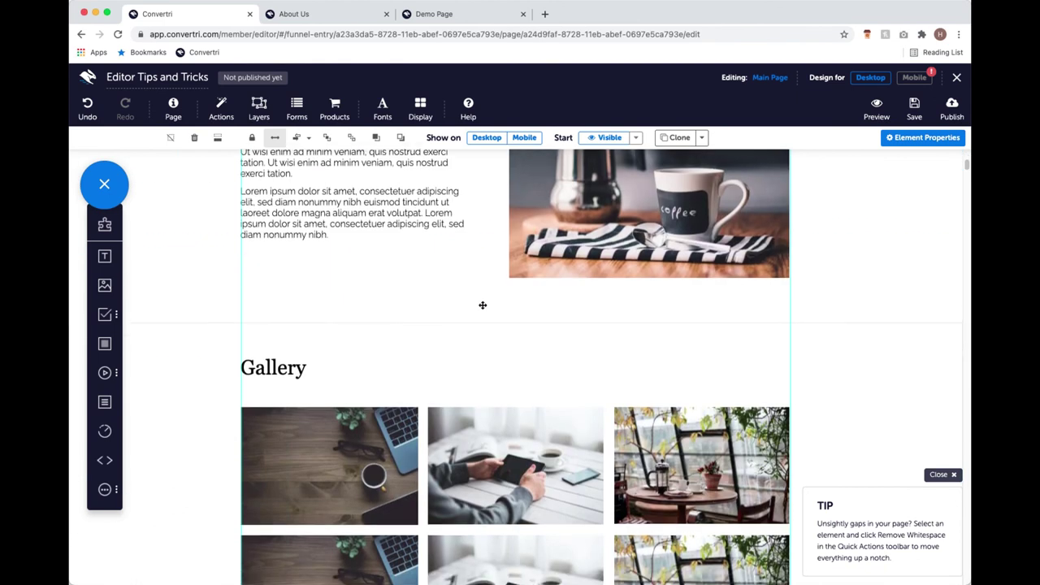
{"action": "scroll", "coordinate": [484, 301], "scroll_direction": "up", "scroll_amount": 4}
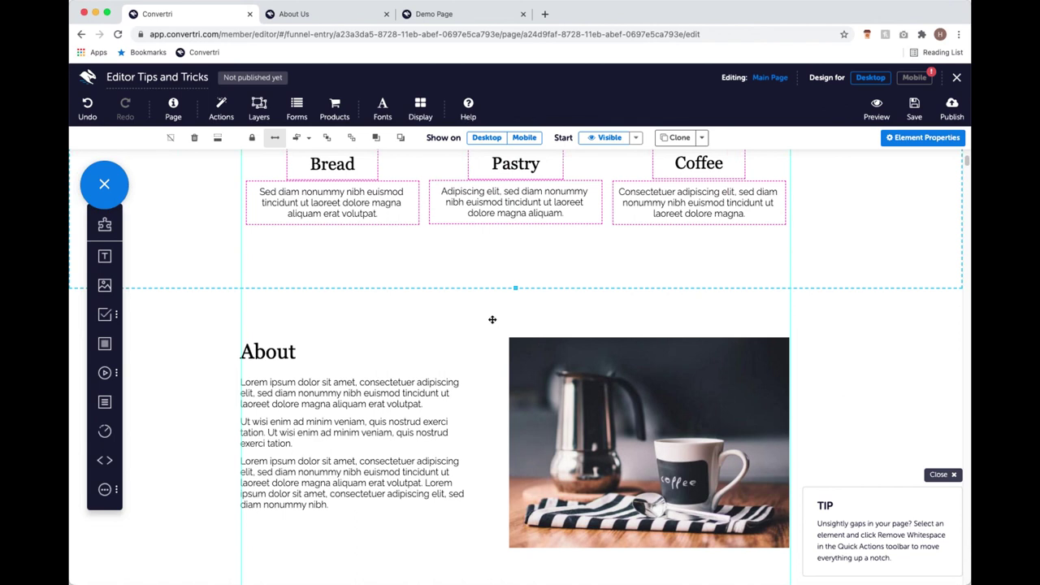
{"action": "scroll", "coordinate": [492, 319], "scroll_direction": "down", "scroll_amount": 10}
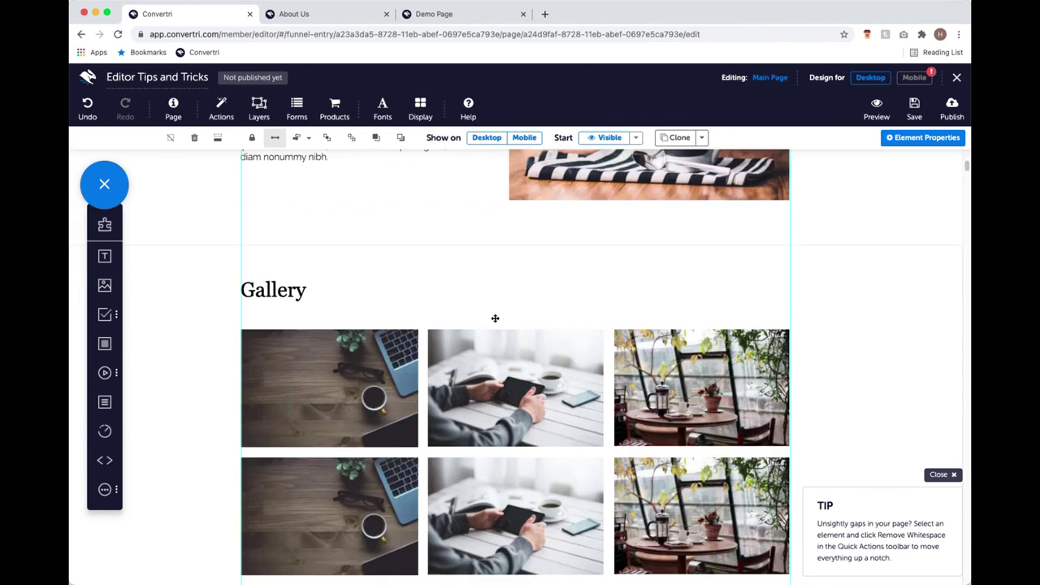
{"action": "scroll", "coordinate": [489, 319], "scroll_direction": "down", "scroll_amount": 5}
{"action": "scroll", "coordinate": [487, 315], "scroll_direction": "up", "scroll_amount": 10}
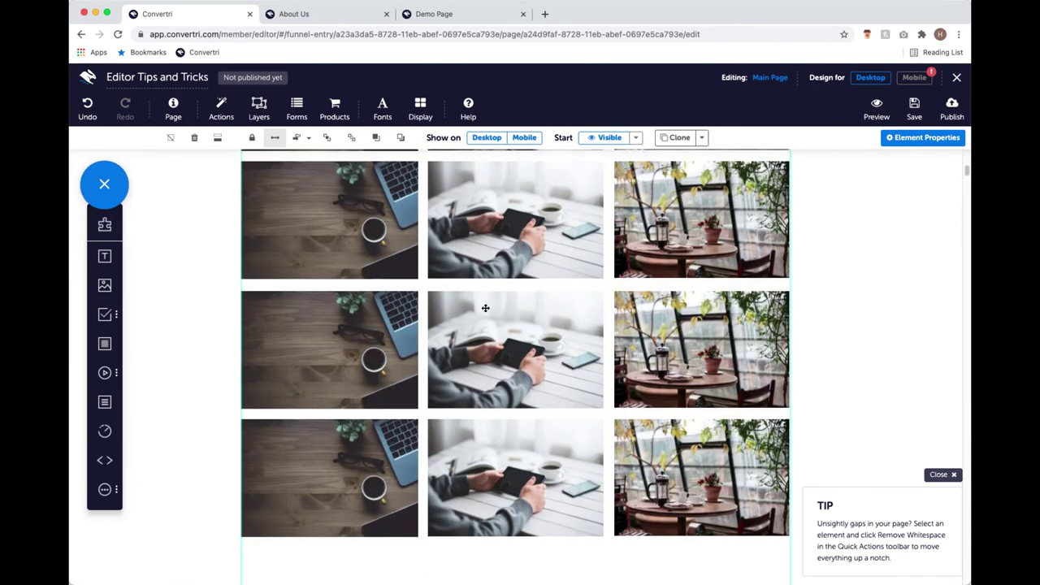
{"action": "scroll", "coordinate": [486, 310], "scroll_direction": "up", "scroll_amount": 2}
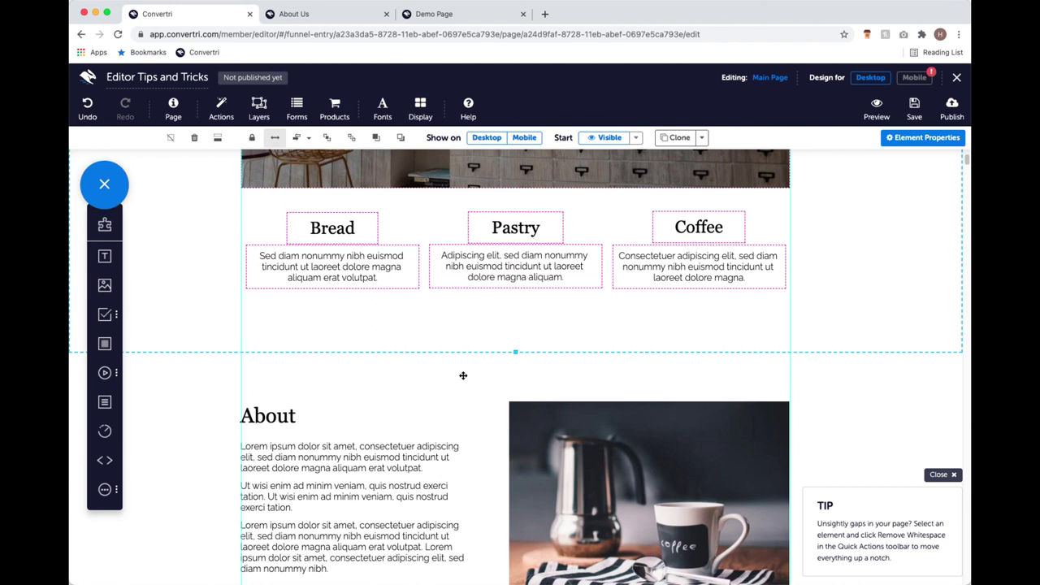
Drag the café section's bottom boundary to resize it, then scroll down to The Coffee Lovers.
{"action": "left_click_drag", "start_coordinate": [454, 371], "coordinate": [464, 515]}
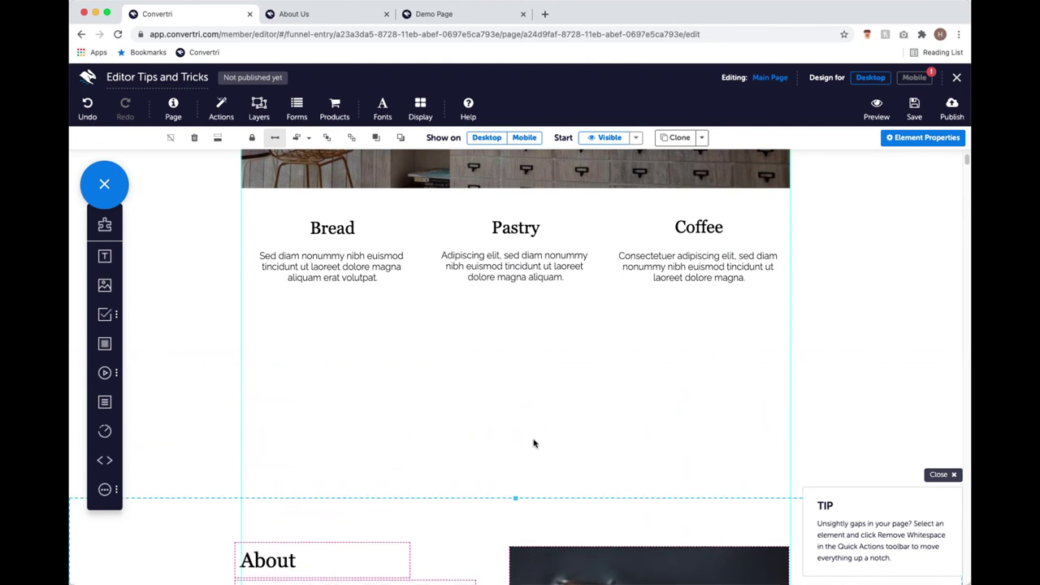
{"action": "scroll", "coordinate": [506, 399], "scroll_direction": "down", "scroll_amount": 6}
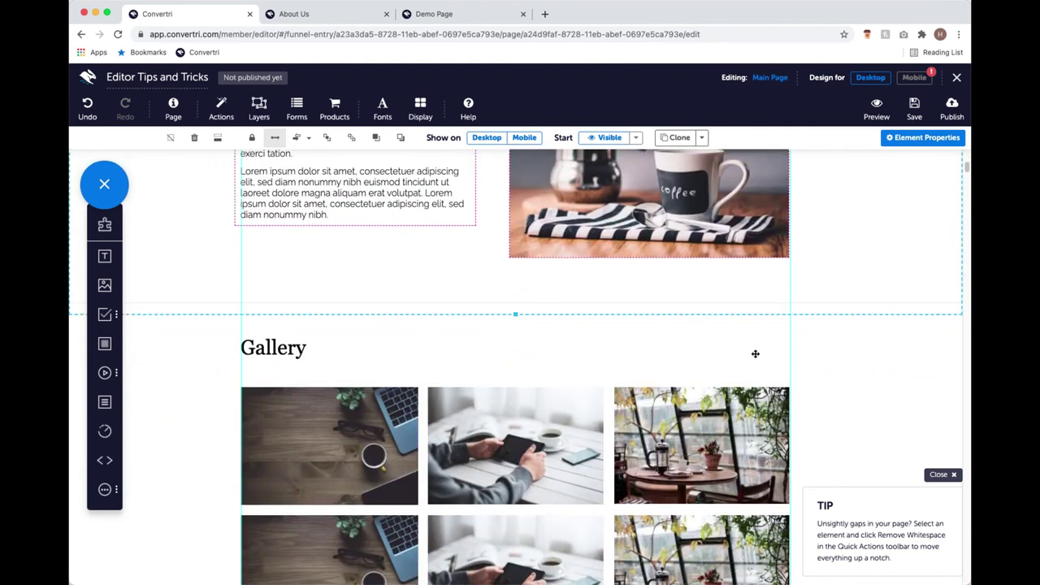
{"action": "scroll", "coordinate": [453, 301], "scroll_direction": "down", "scroll_amount": 3}
{"action": "scroll", "coordinate": [453, 161], "scroll_direction": "down", "scroll_amount": 3}
{"action": "scroll", "coordinate": [529, 309], "scroll_direction": "up", "scroll_amount": 15}
{"action": "scroll", "coordinate": [529, 300], "scroll_direction": "down", "scroll_amount": 5}
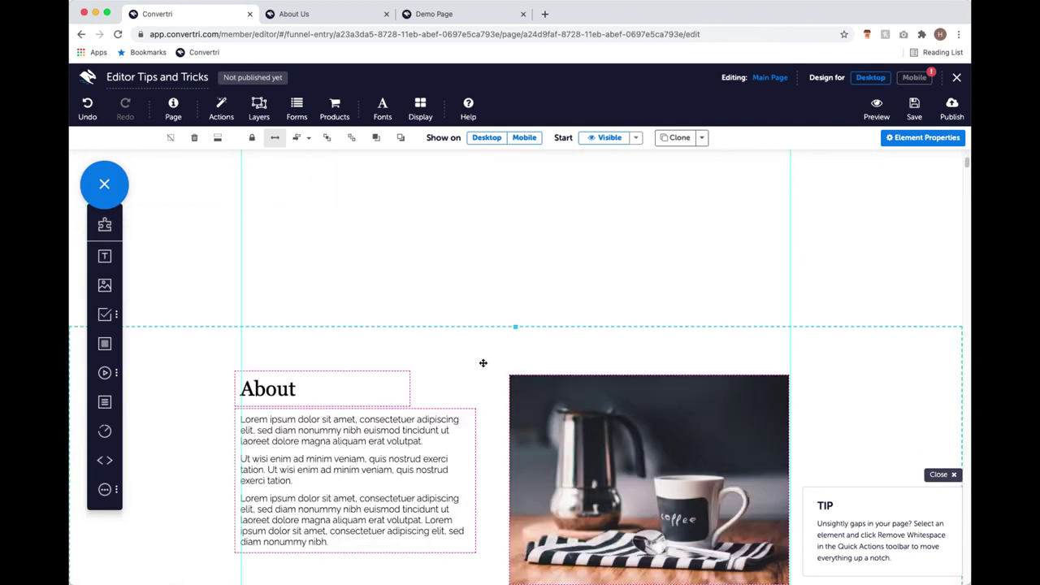
{"action": "scroll", "coordinate": [483, 363], "scroll_direction": "down", "scroll_amount": 2}
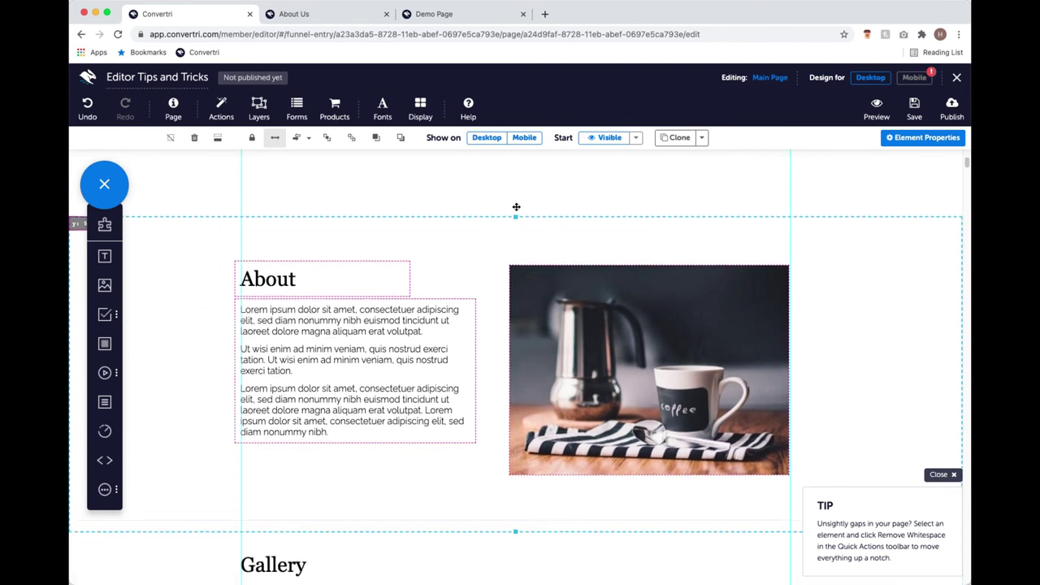
{"action": "scroll", "coordinate": [514, 227], "scroll_direction": "up", "scroll_amount": 2}
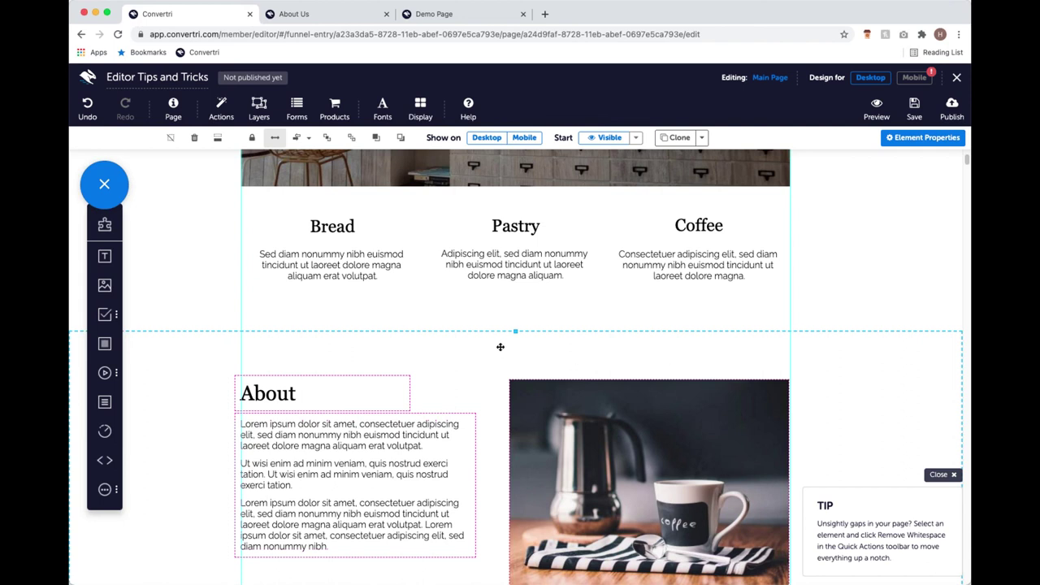
{"action": "scroll", "coordinate": [447, 340], "scroll_direction": "down", "scroll_amount": 15}
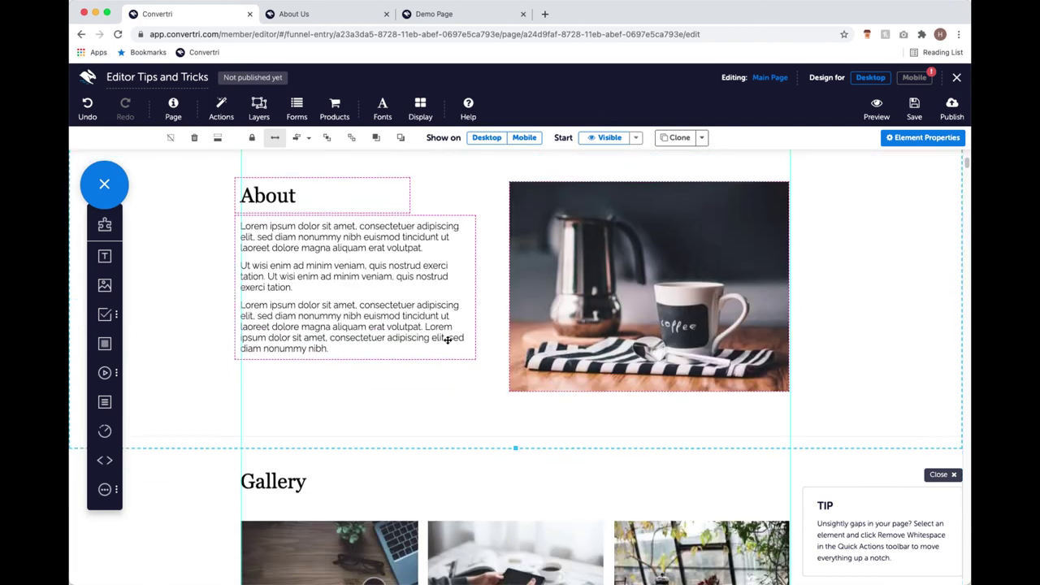
{"action": "scroll", "coordinate": [447, 340], "scroll_direction": "up", "scroll_amount": 5}
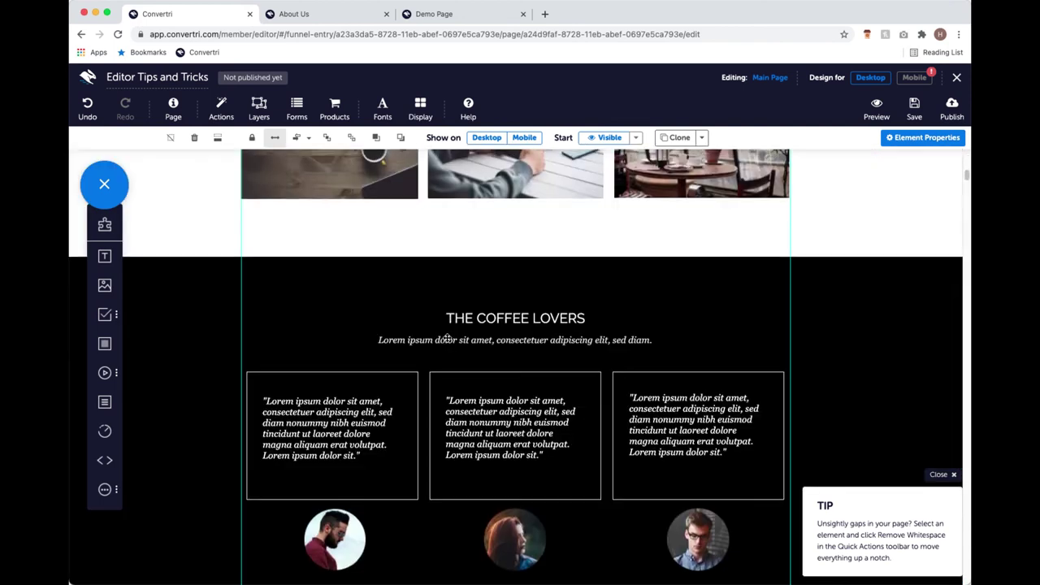
{"action": "scroll", "coordinate": [444, 335], "scroll_direction": "down", "scroll_amount": 1}
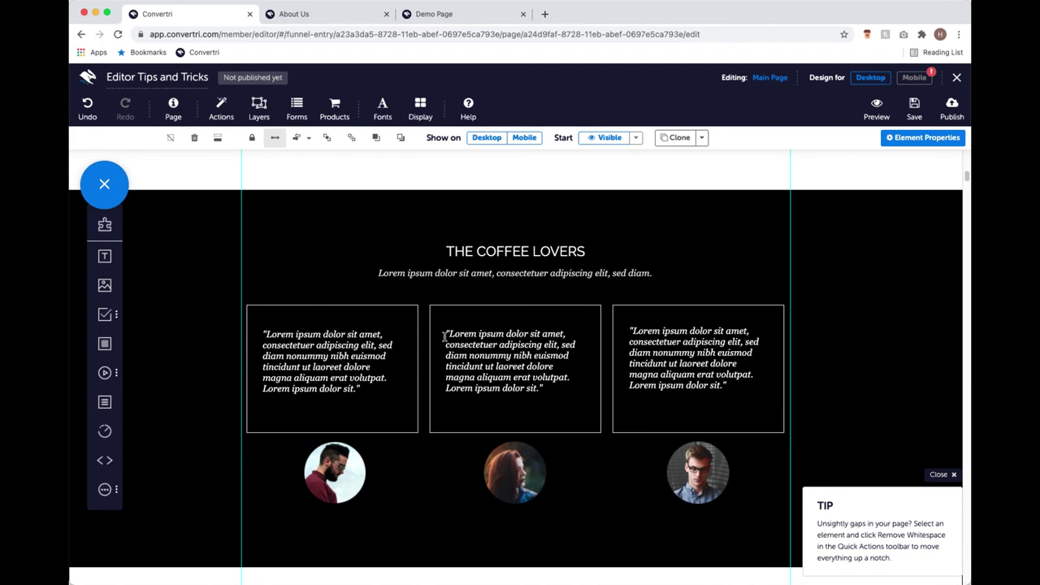
{"action": "scroll", "coordinate": [486, 351], "scroll_direction": "down", "scroll_amount": 1}
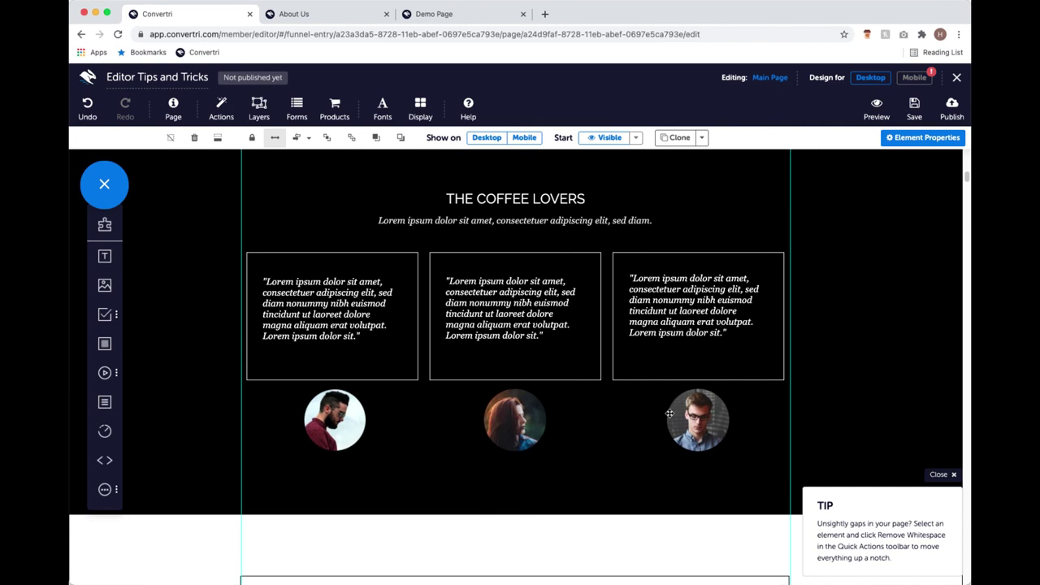
Alt-drag duplicates of the bearded man's, woman's and glasses-wearing man's avatars.
{"action": "left_click", "coordinate": [344, 414]}
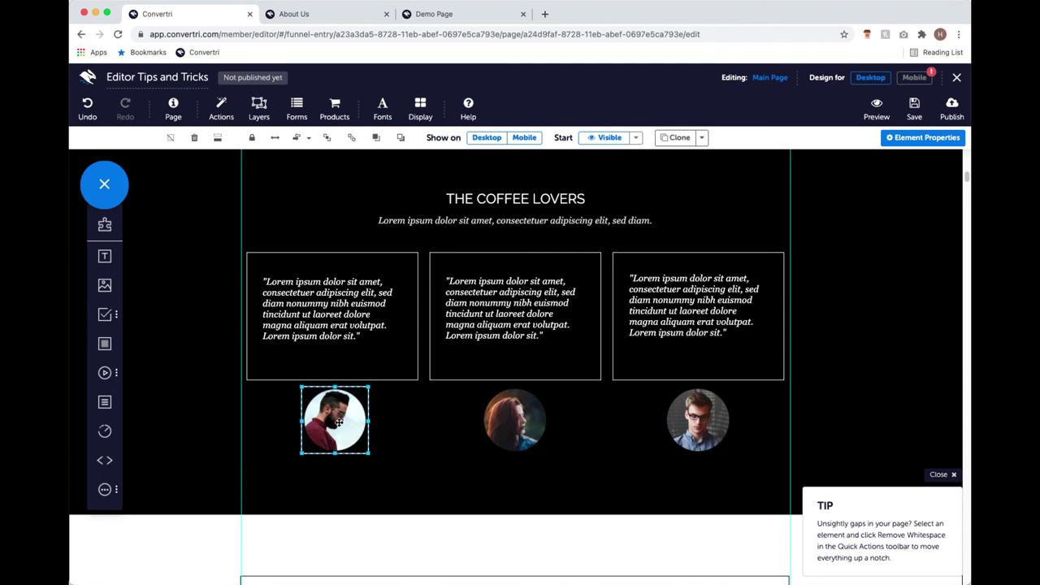
{"action": "left_click_drag", "start_coordinate": [339, 422], "coordinate": [377, 450]}
{"action": "left_click", "coordinate": [515, 426]}
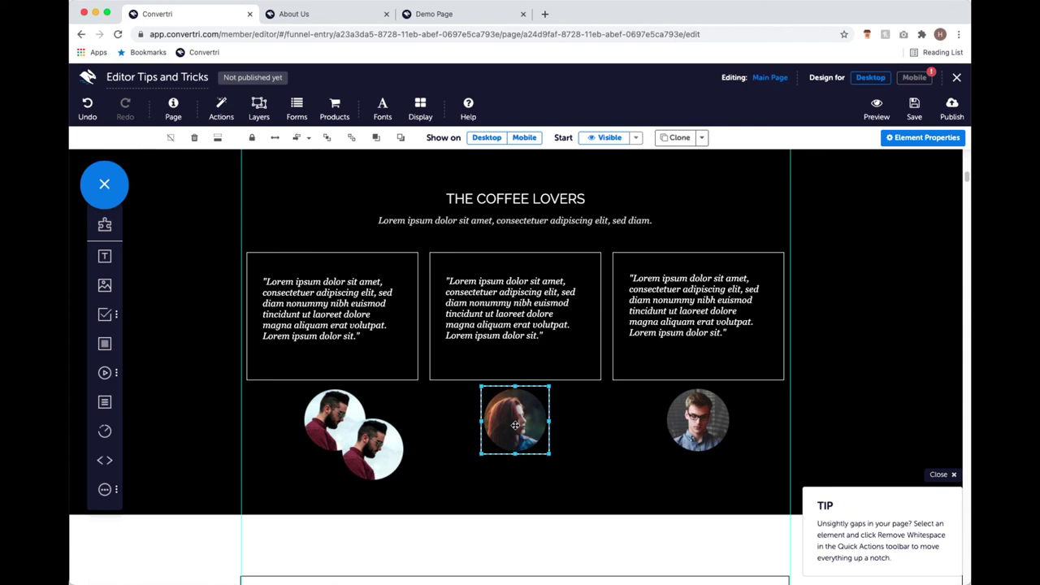
{"action": "left_click_drag", "start_coordinate": [515, 425], "coordinate": [553, 457]}
{"action": "left_click", "coordinate": [689, 416]}
{"action": "left_click_drag", "start_coordinate": [689, 417], "coordinate": [728, 448]}
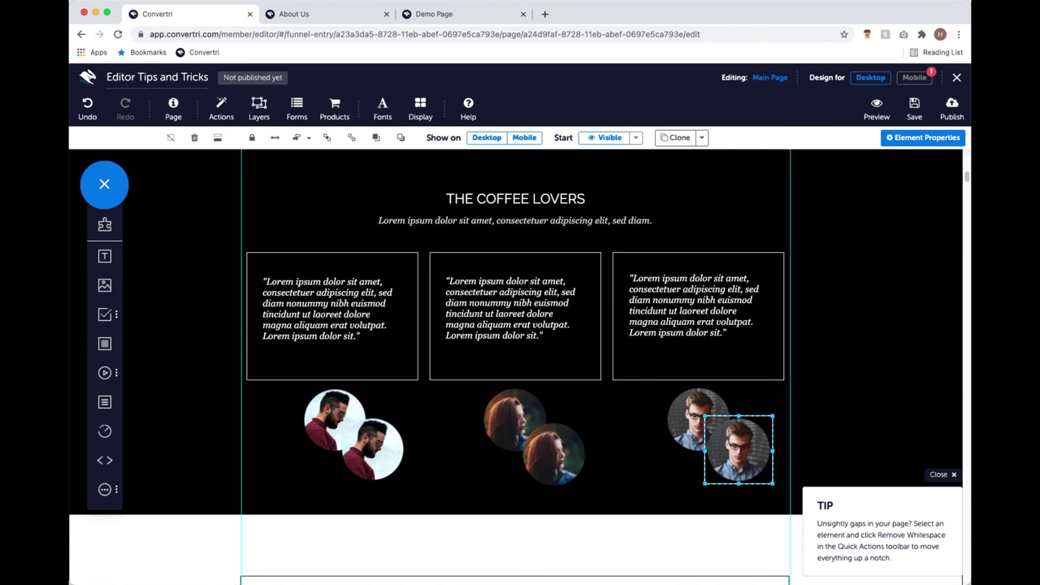
Shift the avatar copies into overlapping positions and drop a new Panel onto the testimonials.
{"action": "left_click", "coordinate": [545, 443]}
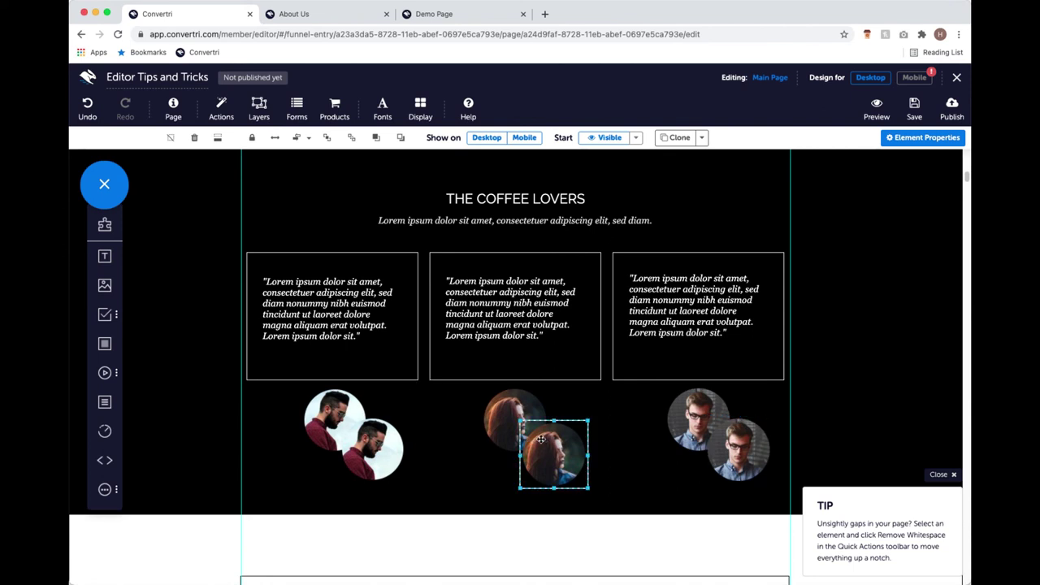
{"action": "left_click", "coordinate": [541, 439]}
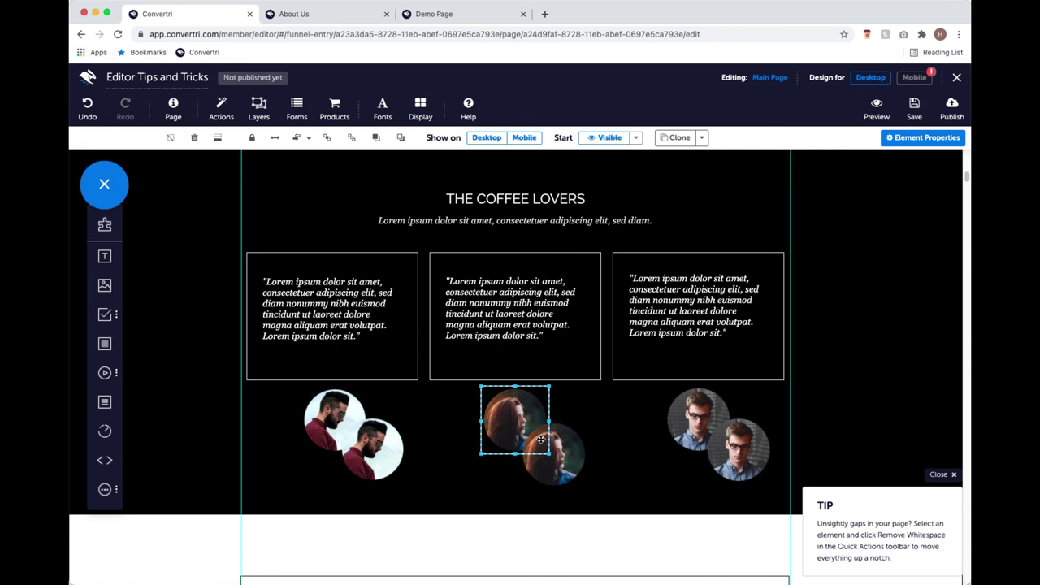
{"action": "left_click", "coordinate": [569, 449]}
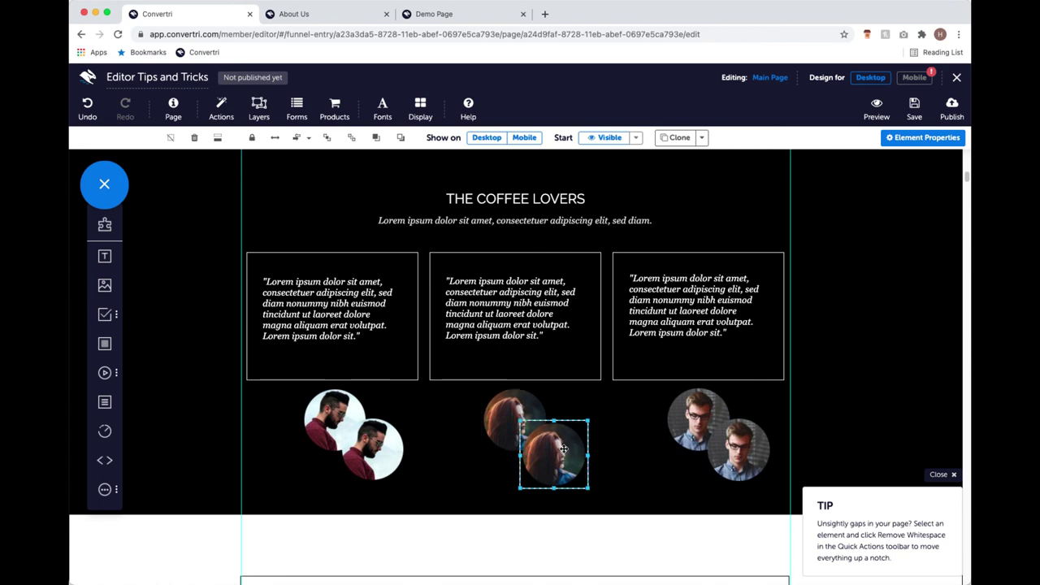
{"action": "left_click_drag", "start_coordinate": [321, 430], "coordinate": [300, 444]}
{"action": "left_click_drag", "start_coordinate": [372, 446], "coordinate": [372, 418]}
{"action": "left_click_drag", "start_coordinate": [551, 460], "coordinate": [545, 473]}
{"action": "left_click_drag", "start_coordinate": [514, 411], "coordinate": [566, 408]}
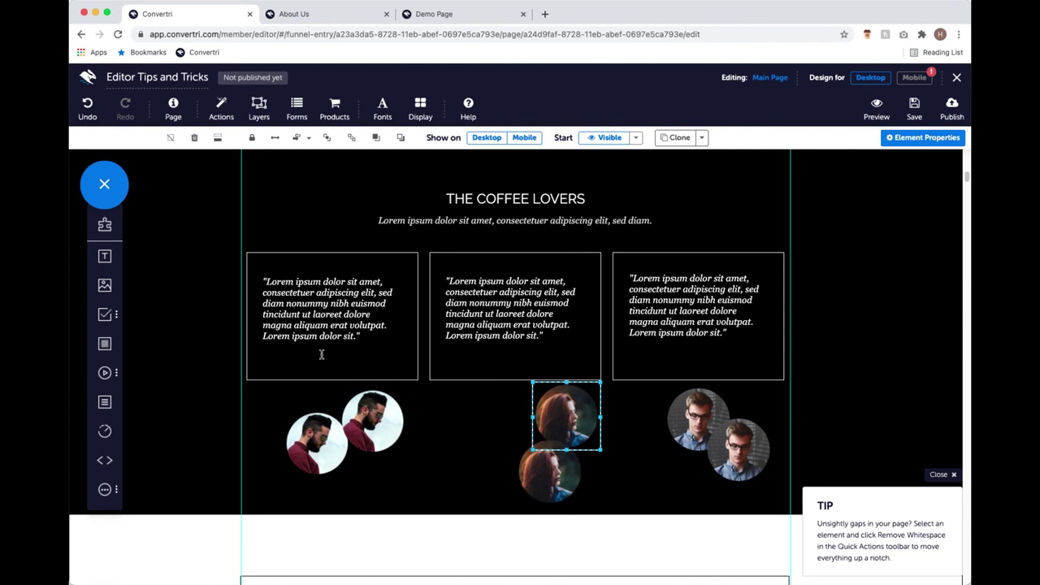
{"action": "left_click_drag", "start_coordinate": [563, 411], "coordinate": [563, 419]}
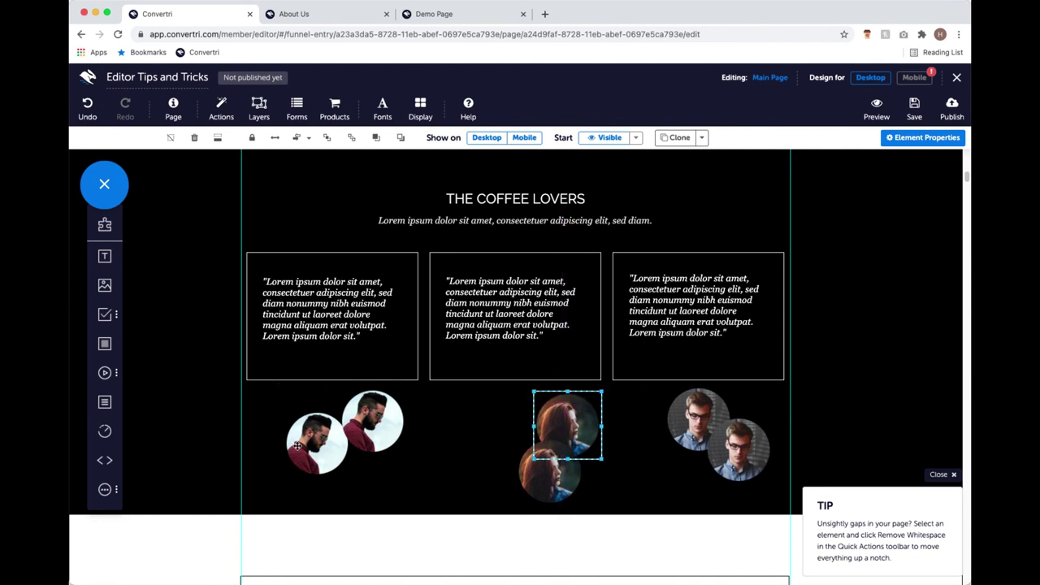
{"action": "mouse_move", "coordinate": [106, 351]}
{"action": "left_click_drag", "start_coordinate": [105, 343], "coordinate": [431, 437]}
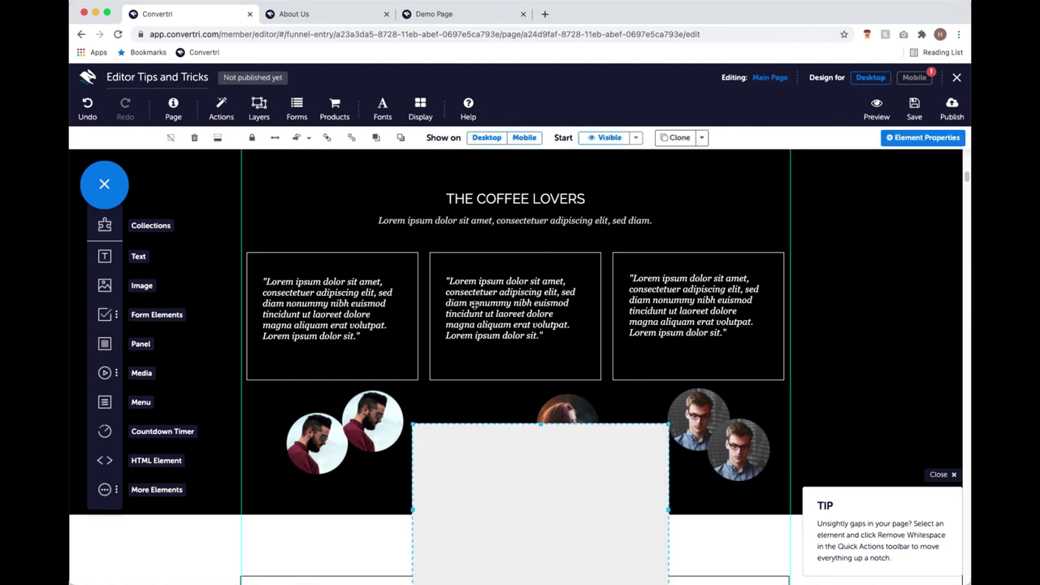
Turn on Element Outlines and stretch the panel beneath all three quote columns over the avatars.
{"action": "left_click", "coordinate": [435, 122]}
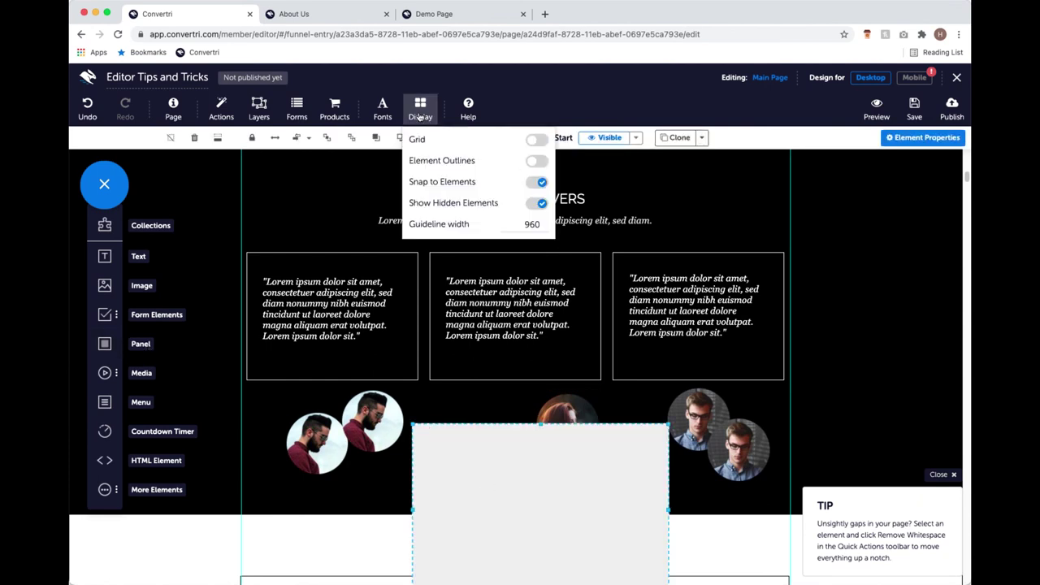
{"action": "left_click", "coordinate": [532, 162]}
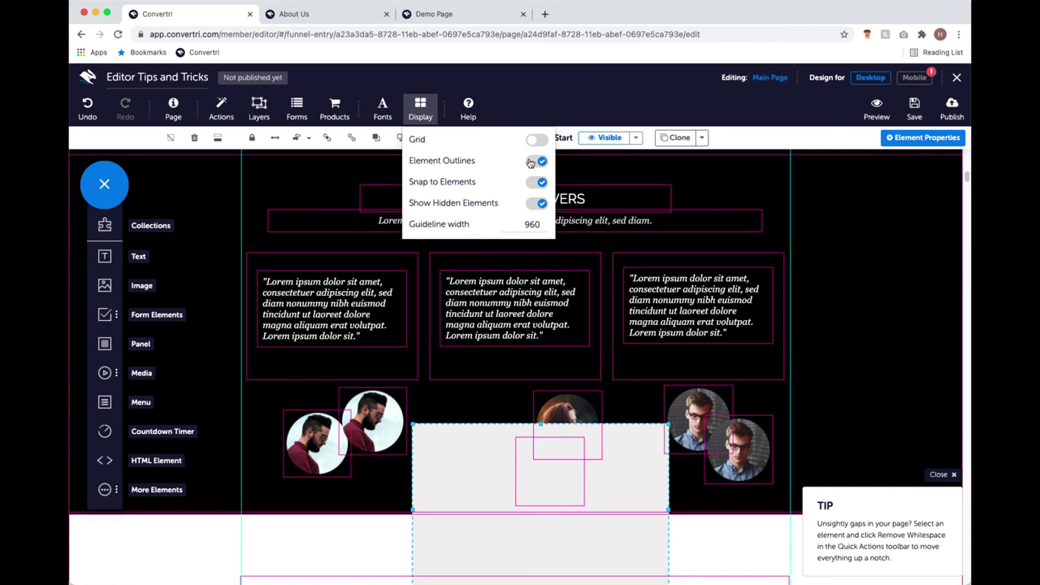
{"action": "left_click_drag", "start_coordinate": [448, 457], "coordinate": [297, 389]}
{"action": "left_click_drag", "start_coordinate": [509, 436], "coordinate": [785, 446]}
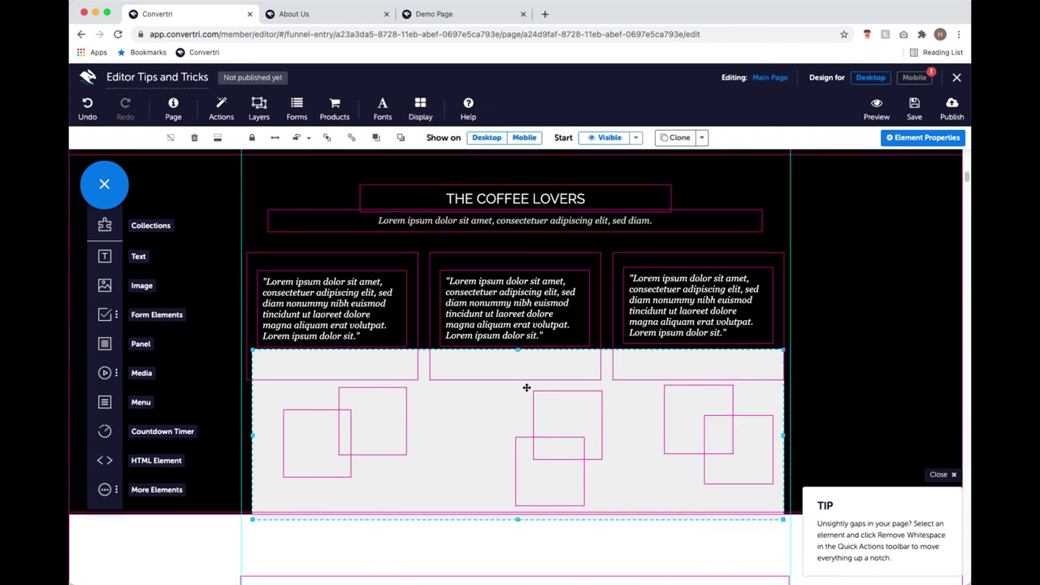
{"action": "left_click_drag", "start_coordinate": [516, 352], "coordinate": [522, 381]}
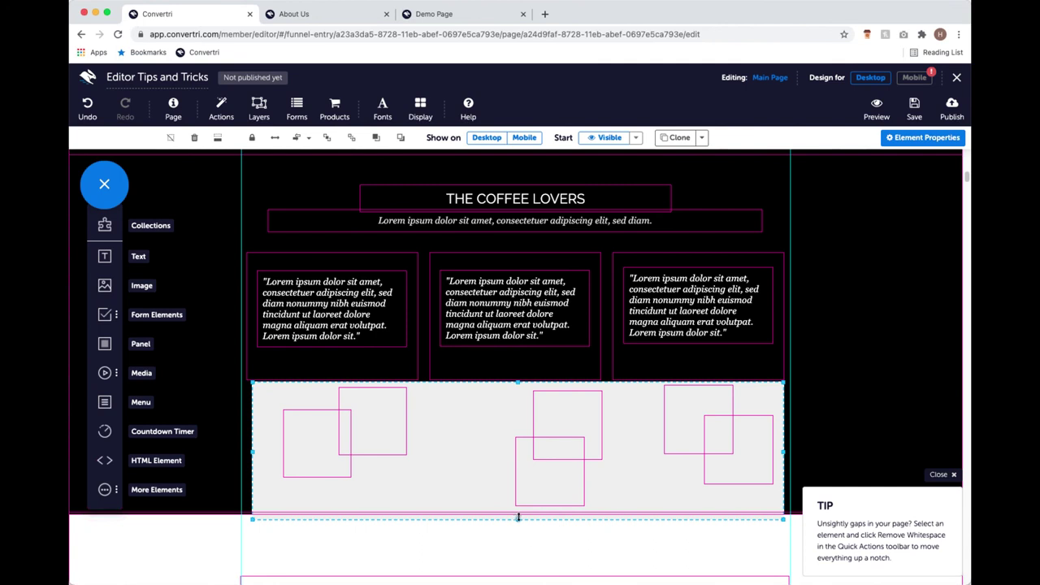
{"action": "left_click_drag", "start_coordinate": [519, 512], "coordinate": [520, 498]}
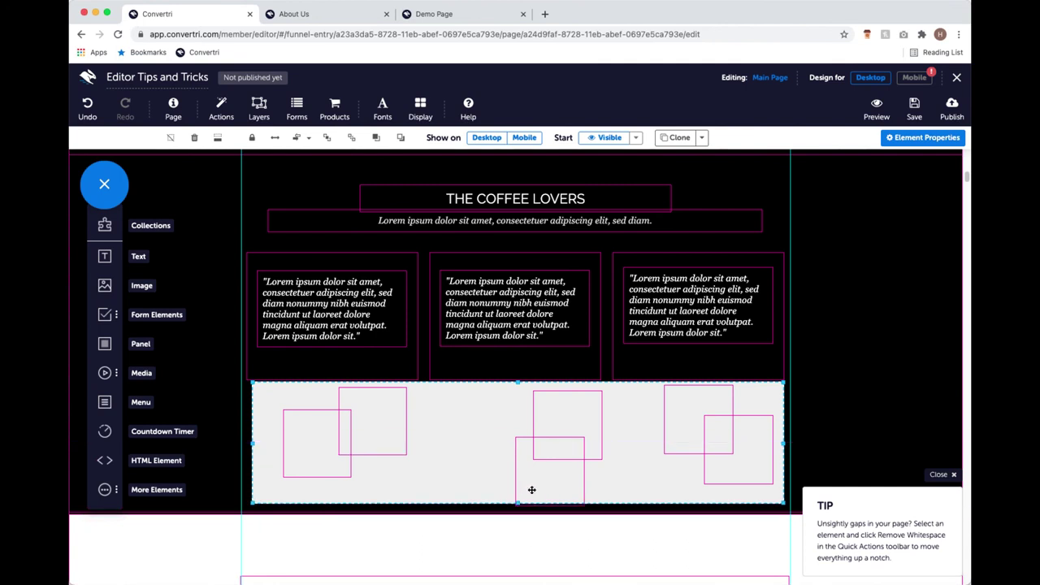
{"action": "left_click_drag", "start_coordinate": [518, 501], "coordinate": [519, 509]}
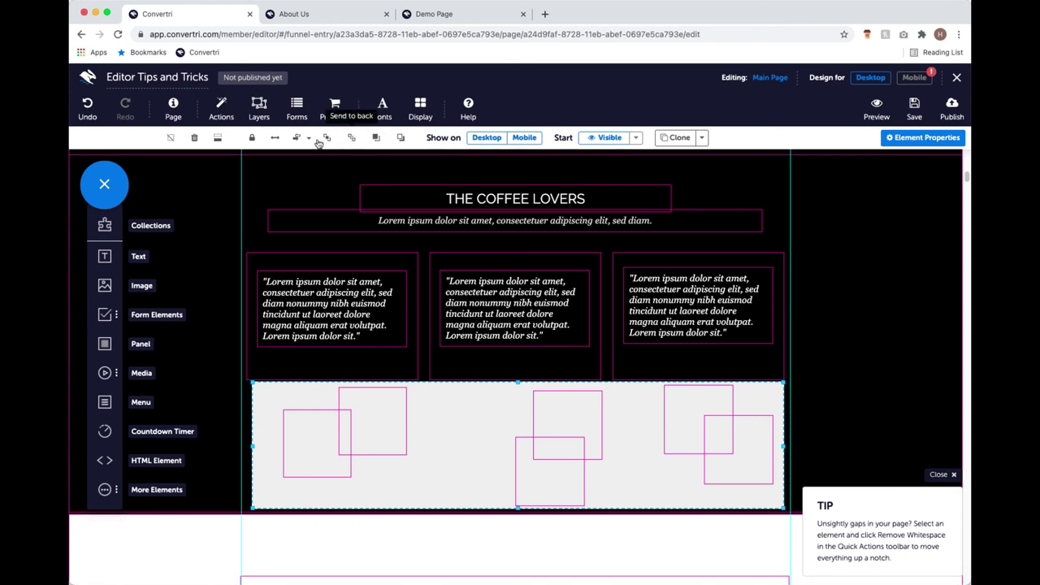
Send the grey panel backward six times until all six avatar photos show.
{"action": "left_click", "coordinate": [401, 140]}
{"action": "left_click", "coordinate": [402, 140]}
{"action": "left_click", "coordinate": [401, 139]}
{"action": "left_click", "coordinate": [401, 140]}
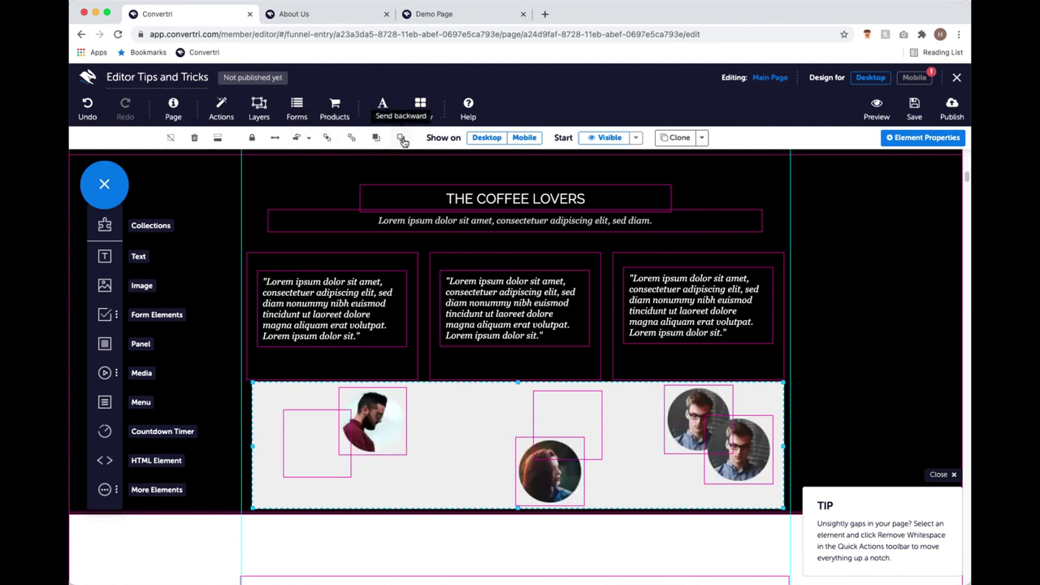
{"action": "left_click", "coordinate": [401, 140]}
{"action": "left_click", "coordinate": [401, 140]}
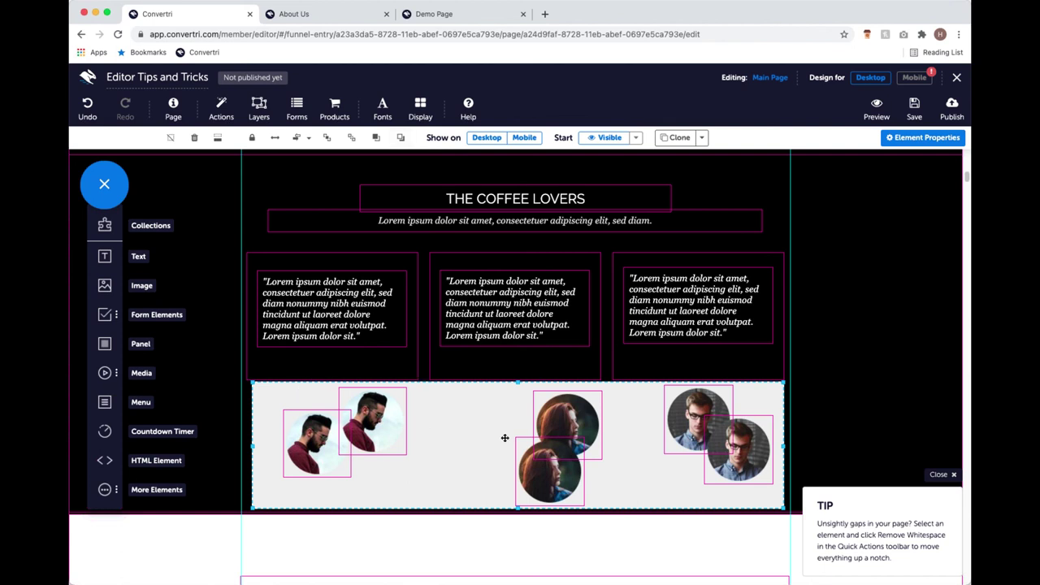
Middle-align the six avatar photos and justify them horizontally across the panel.
{"action": "left_click", "coordinate": [309, 140]}
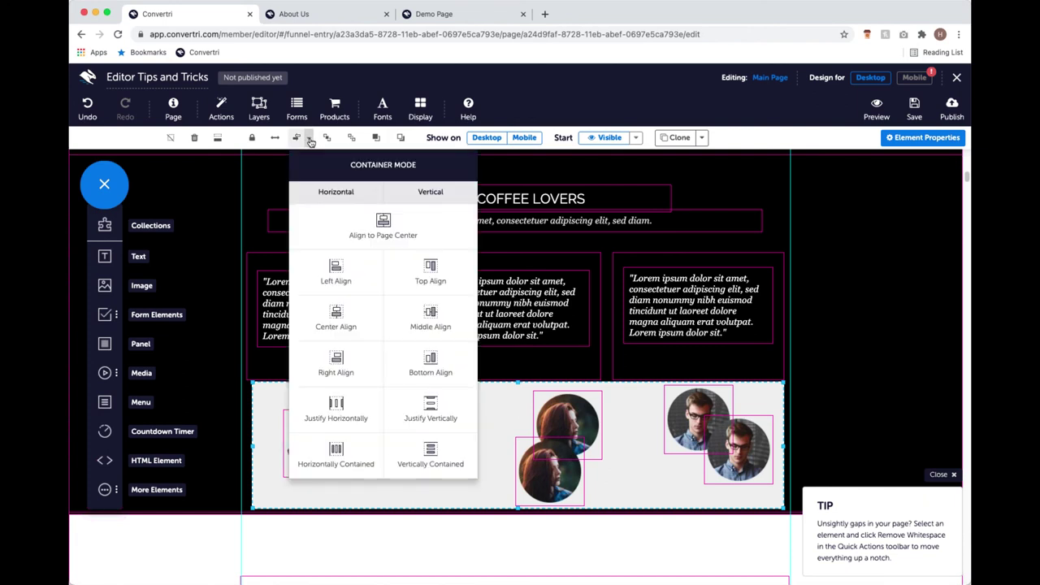
{"action": "left_click", "coordinate": [419, 319]}
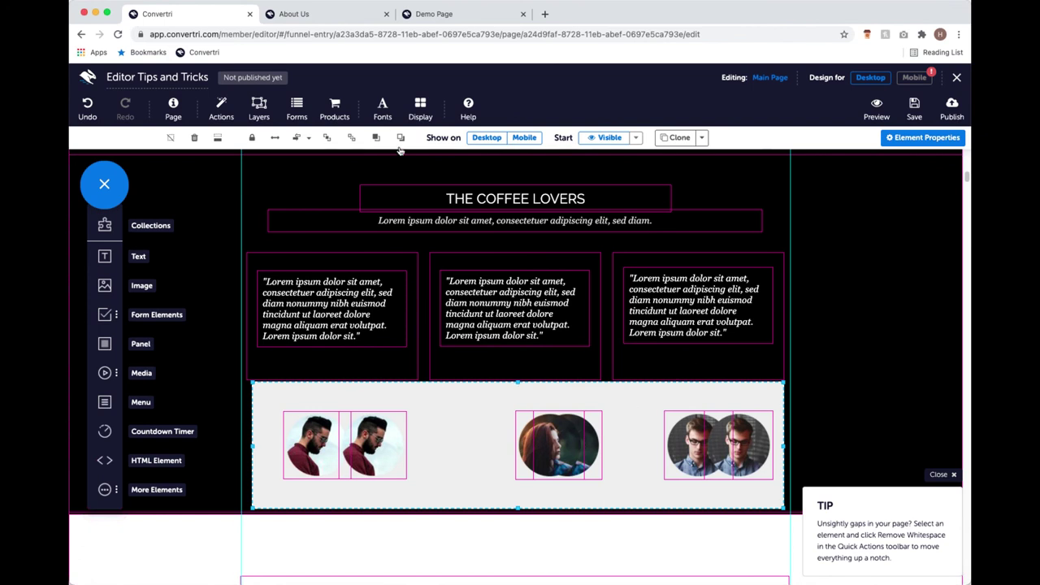
{"action": "left_click", "coordinate": [310, 139]}
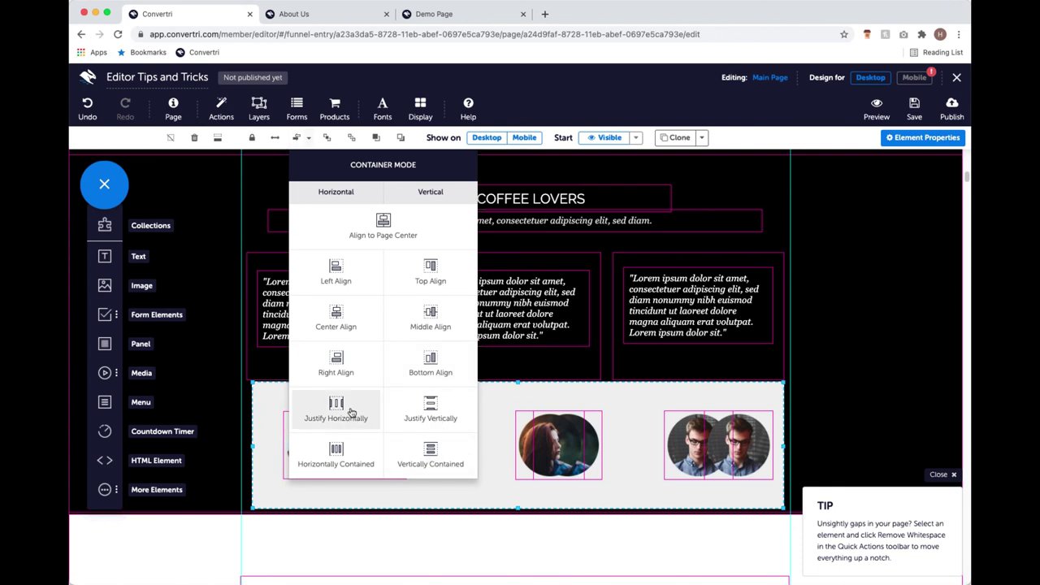
{"action": "left_click", "coordinate": [351, 412]}
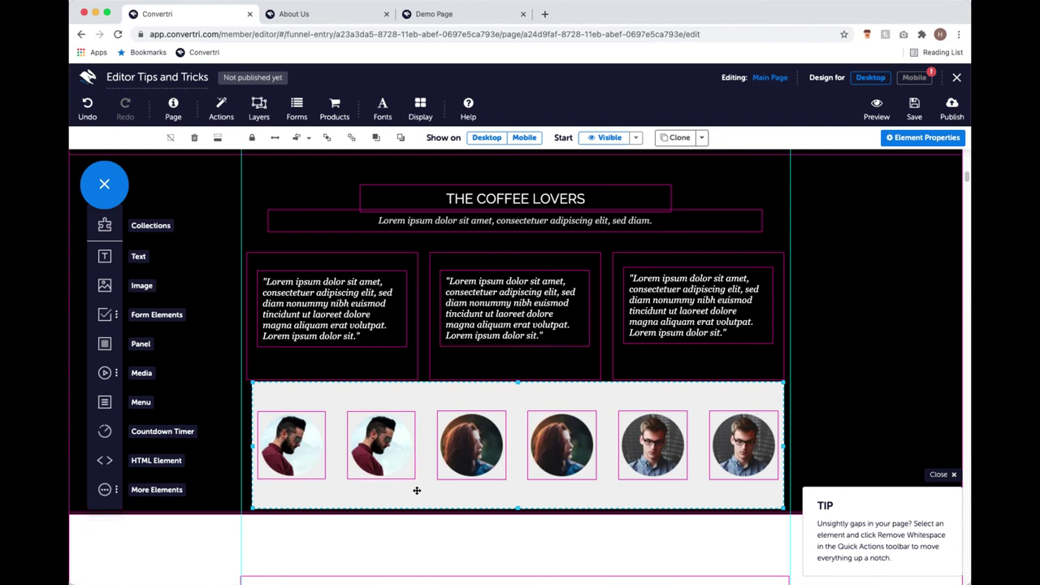
Check the selection by clicking the third column, the photo panel and the first two avatars.
{"action": "left_click", "coordinate": [664, 364]}
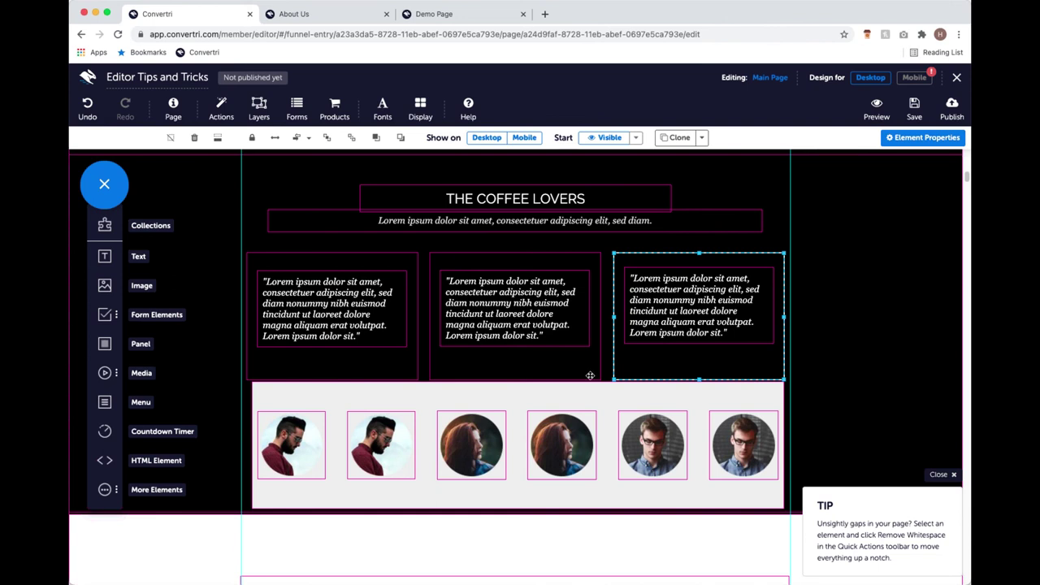
{"action": "left_click", "coordinate": [574, 397]}
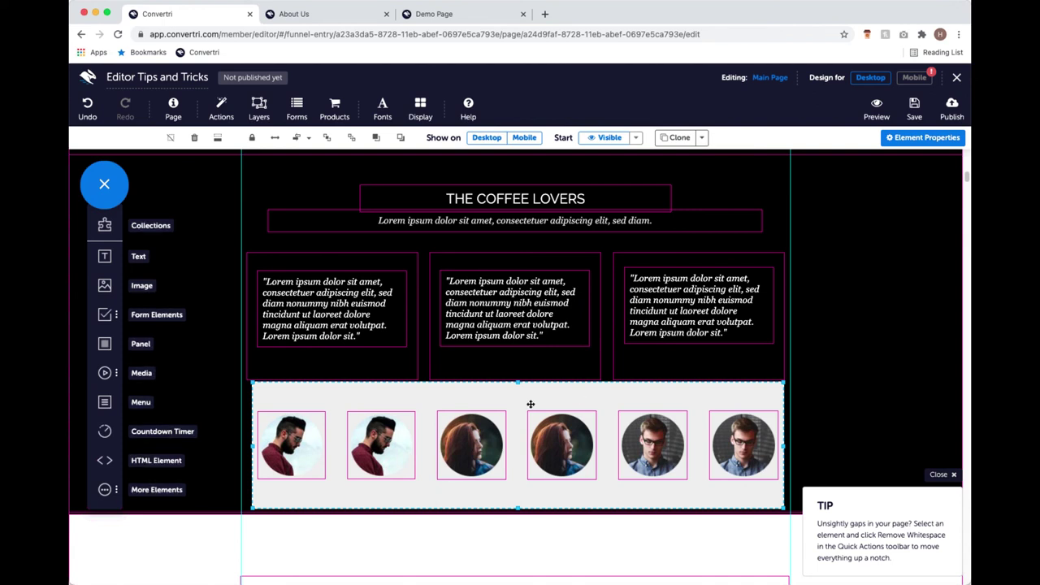
{"action": "left_click", "coordinate": [307, 444]}
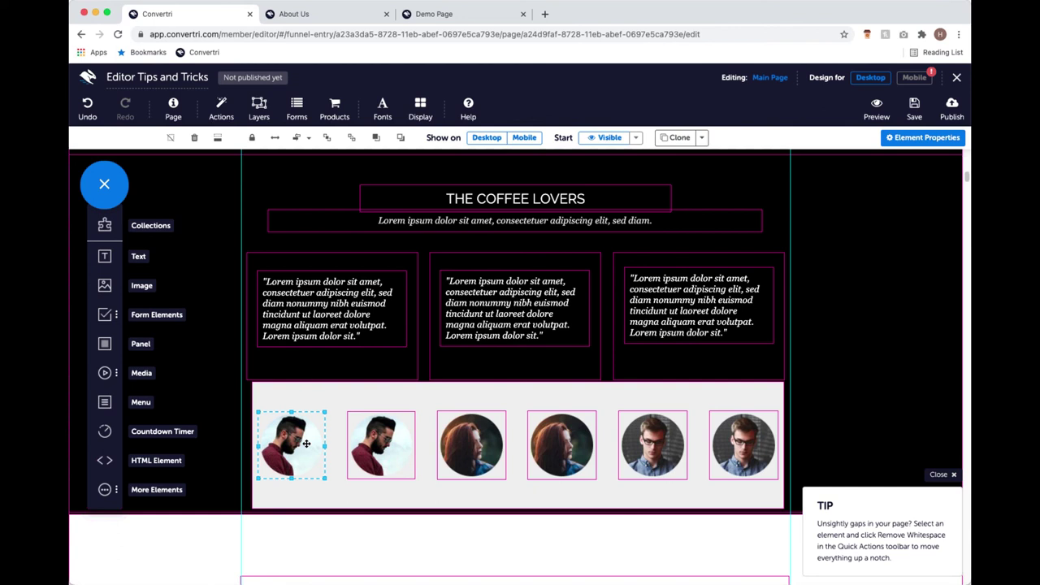
{"action": "left_click", "coordinate": [350, 443], "text": "shift"}
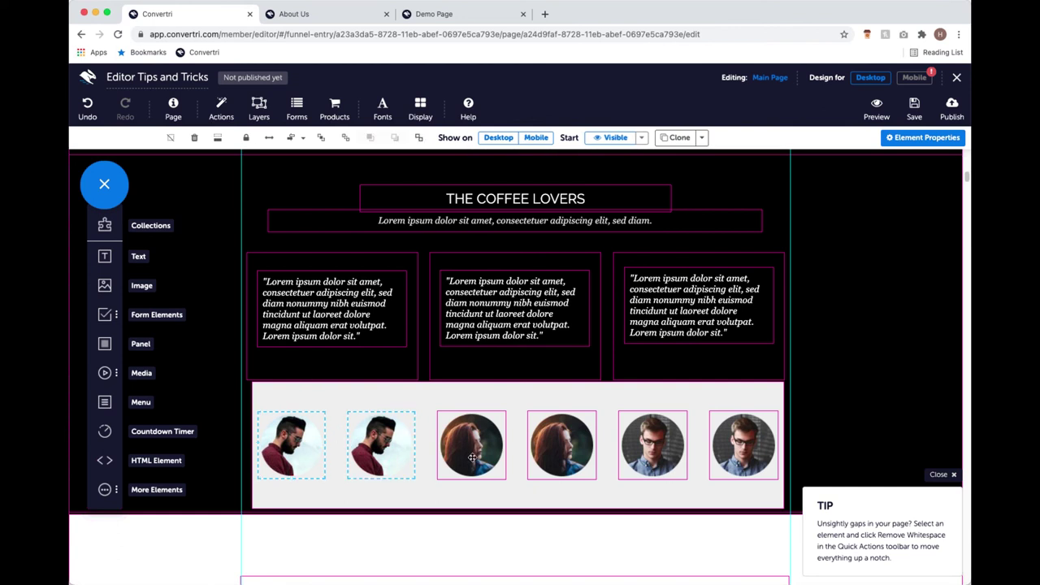
{"action": "left_click", "coordinate": [460, 406]}
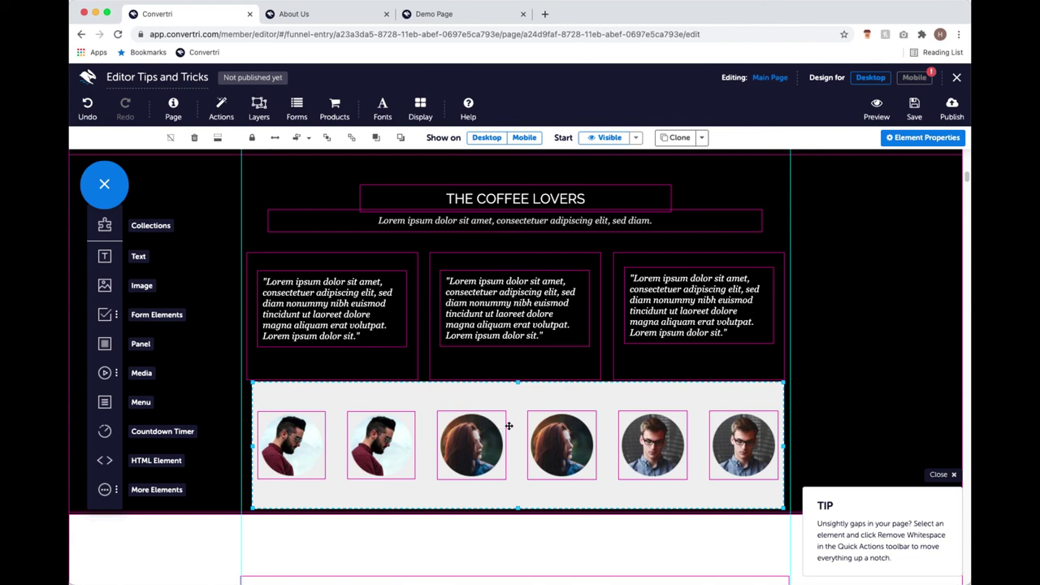
Switch the editor to the Mobile layout and look over the current mobile page.
{"action": "left_click", "coordinate": [910, 79]}
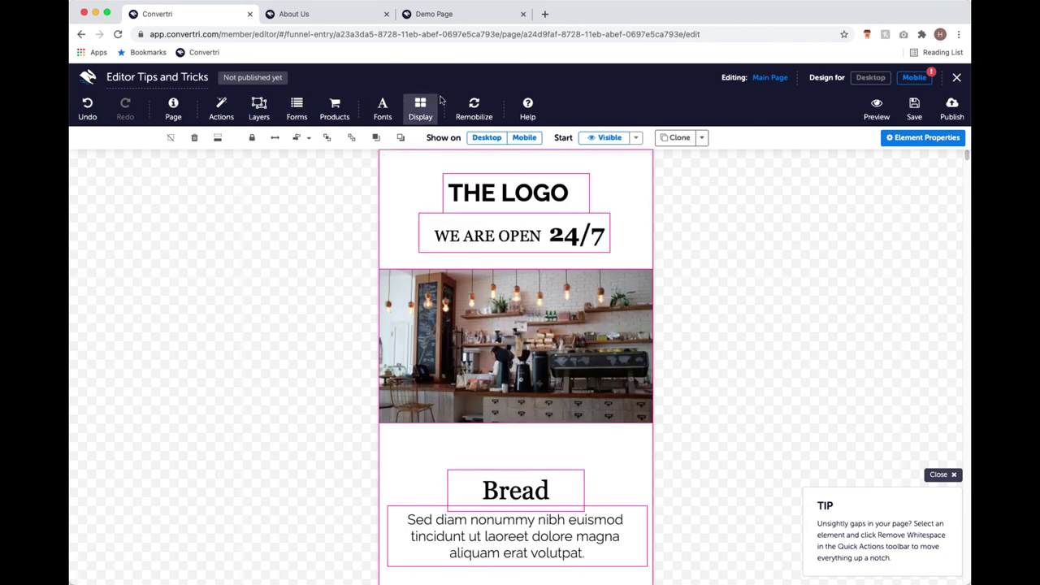
{"action": "scroll", "coordinate": [499, 323], "scroll_direction": "down", "scroll_amount": 10}
{"action": "scroll", "coordinate": [499, 323], "scroll_direction": "up", "scroll_amount": 8}
{"action": "scroll", "coordinate": [499, 323], "scroll_direction": "down", "scroll_amount": 2}
{"action": "scroll", "coordinate": [497, 252], "scroll_direction": "down", "scroll_amount": 5}
Remobilize all, then check that Bread, Pastry and Coffee now stack above their text blocks.
{"action": "left_click", "coordinate": [473, 110]}
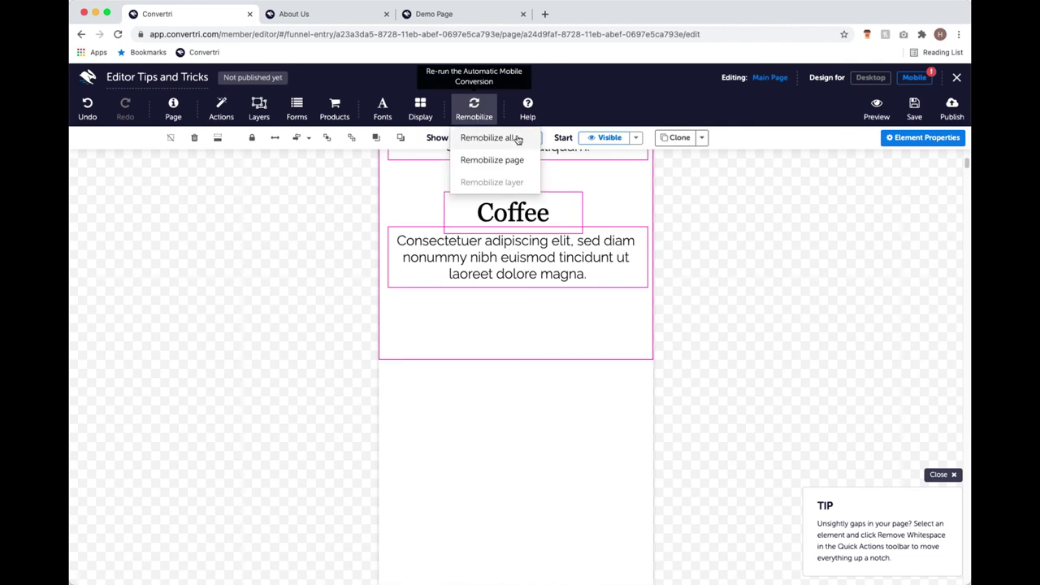
{"action": "left_click", "coordinate": [517, 138]}
{"action": "scroll", "coordinate": [635, 282], "scroll_direction": "up", "scroll_amount": 1}
{"action": "scroll", "coordinate": [631, 276], "scroll_direction": "down", "scroll_amount": 15}
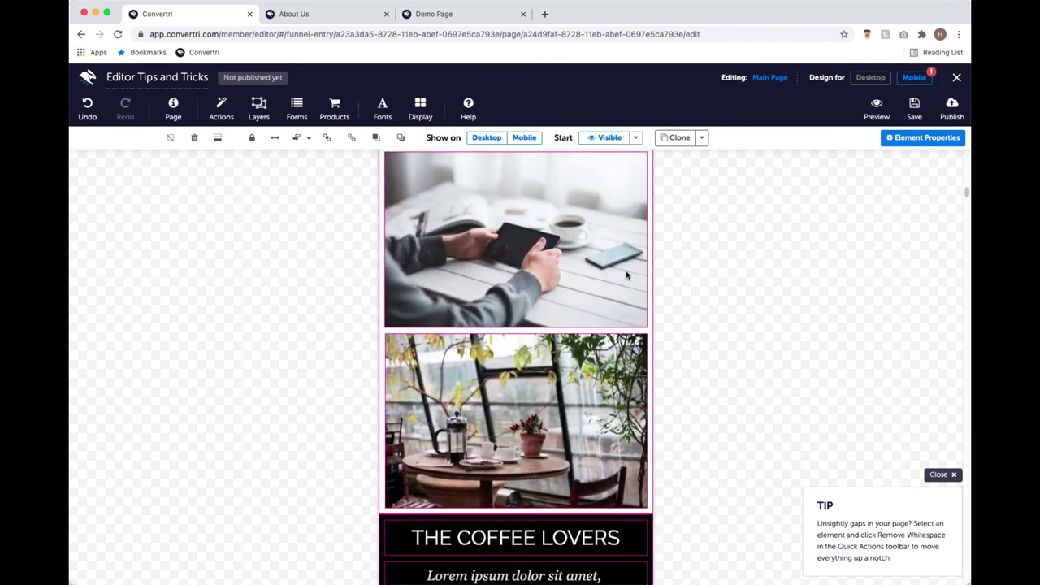
{"action": "scroll", "coordinate": [645, 388], "scroll_direction": "down", "scroll_amount": 12}
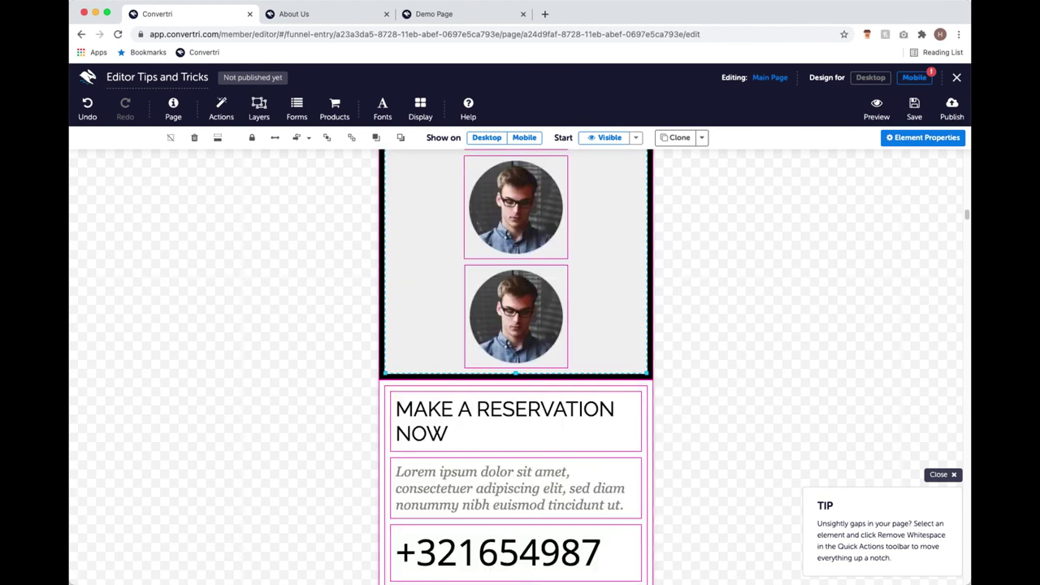
{"action": "left_click_drag", "start_coordinate": [967, 217], "coordinate": [967, 154]}
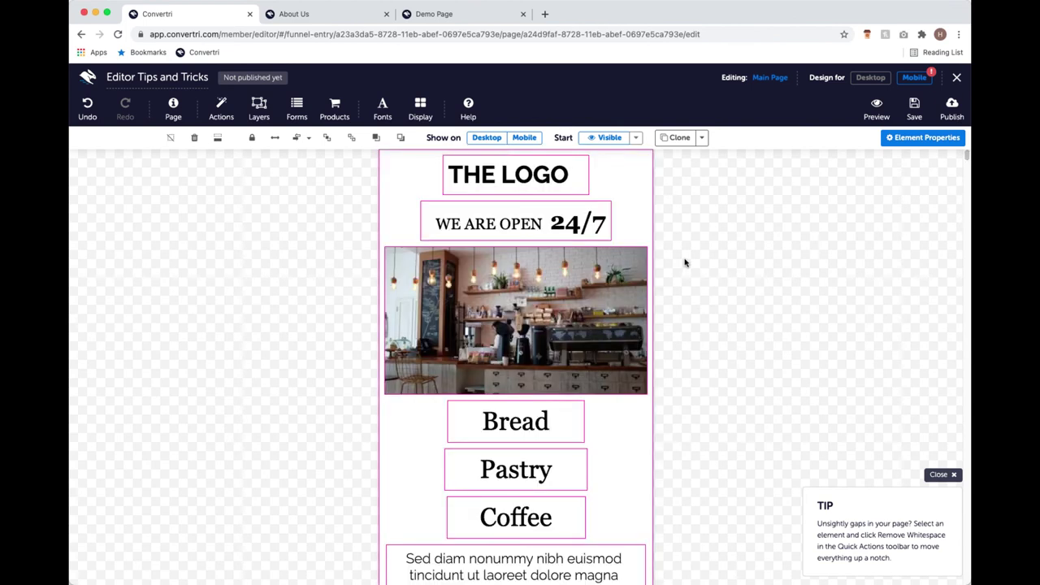
{"action": "scroll", "coordinate": [747, 274], "scroll_direction": "down", "scroll_amount": 5}
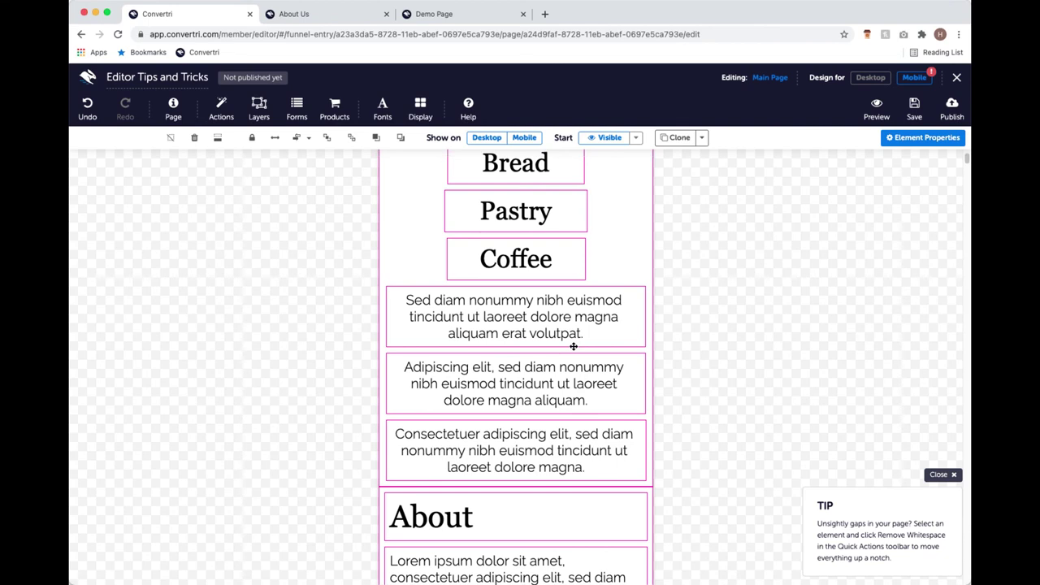
{"action": "scroll", "coordinate": [585, 337], "scroll_direction": "up", "scroll_amount": 1}
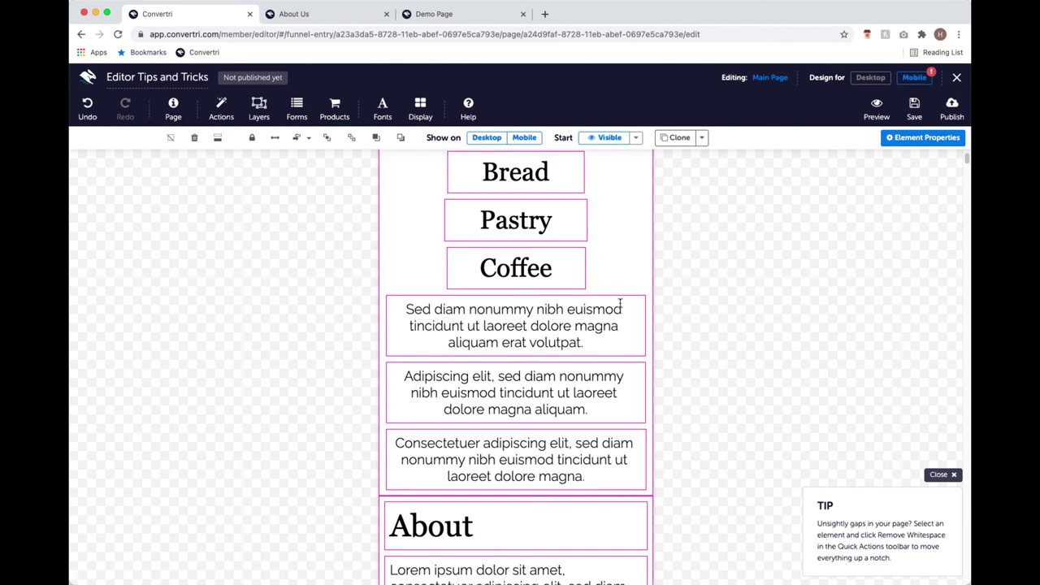
Return to the Desktop layout and check the Bread, Pastry and Coffee row above About.
{"action": "left_click", "coordinate": [870, 78]}
{"action": "scroll", "coordinate": [592, 199], "scroll_direction": "down", "scroll_amount": 3}
{"action": "scroll", "coordinate": [591, 200], "scroll_direction": "up", "scroll_amount": 20}
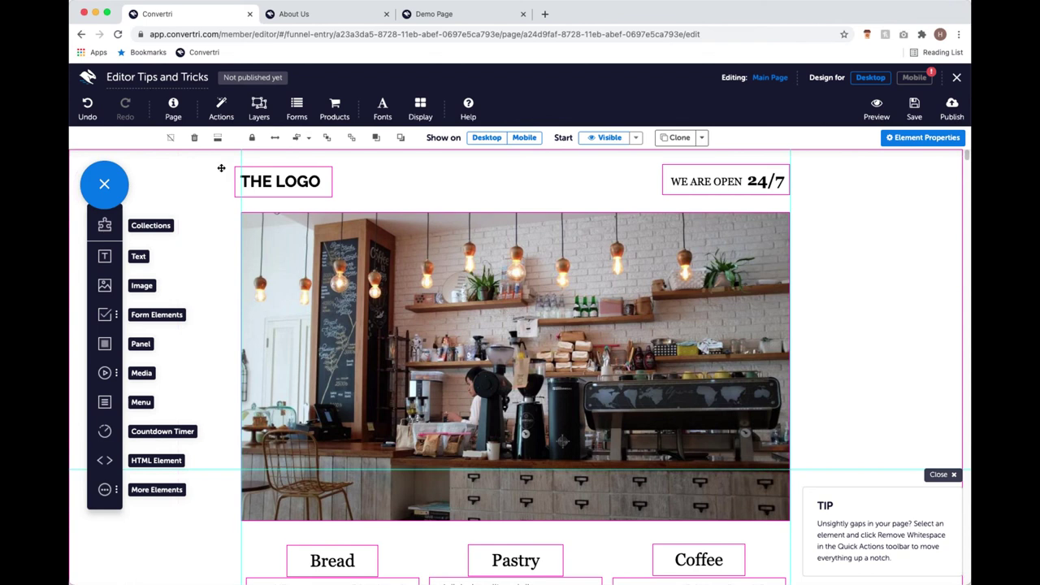
{"action": "scroll", "coordinate": [183, 175], "scroll_direction": "down", "scroll_amount": 1}
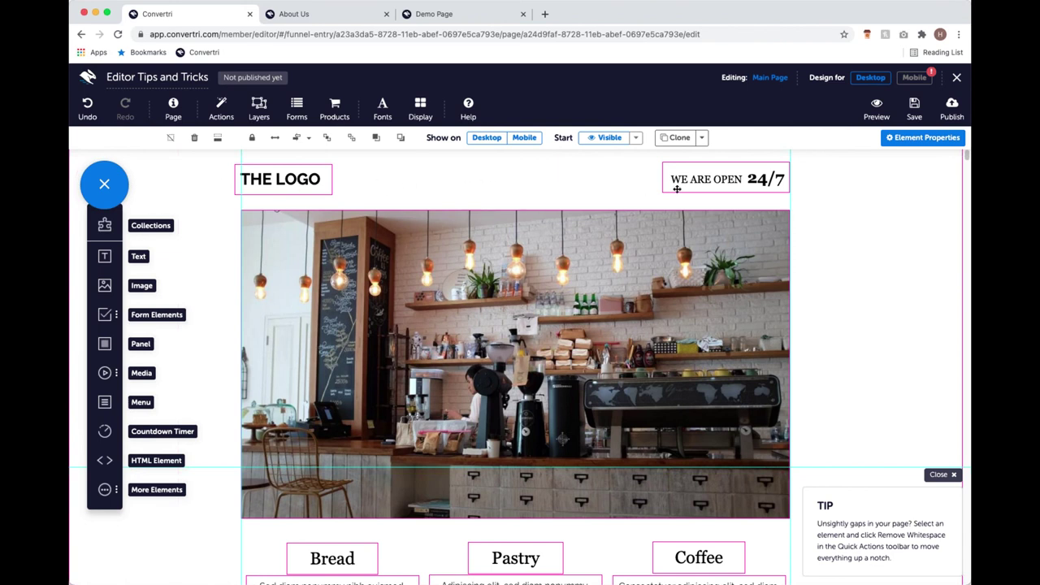
{"action": "scroll", "coordinate": [481, 170], "scroll_direction": "down", "scroll_amount": 2}
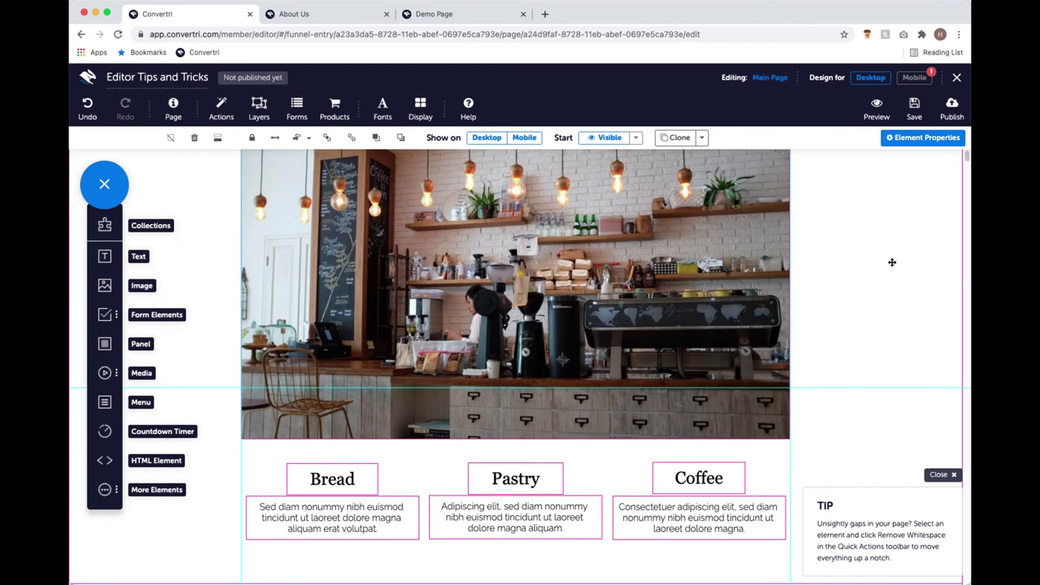
{"action": "scroll", "coordinate": [264, 316], "scroll_direction": "down", "scroll_amount": 4}
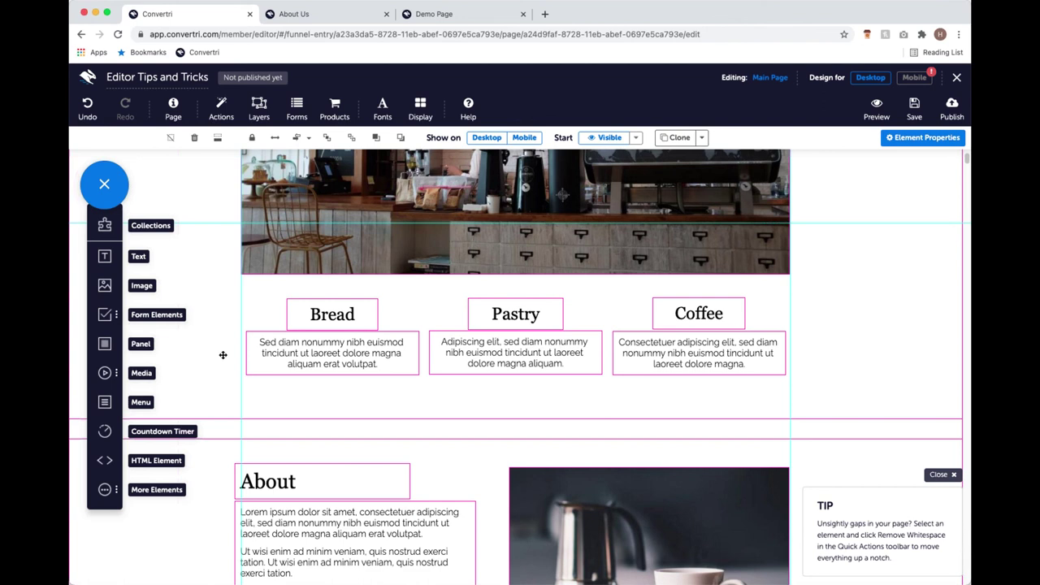
Add a panel sized to the Bread column and send it behind the Bread content.
{"action": "left_click_drag", "start_coordinate": [104, 372], "coordinate": [358, 396]}
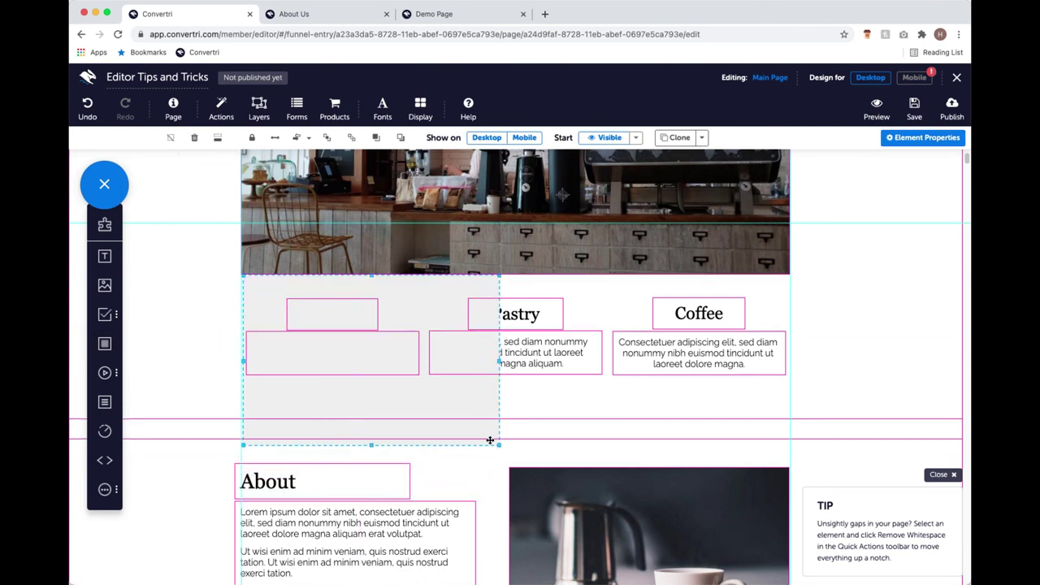
{"action": "left_click_drag", "start_coordinate": [497, 444], "coordinate": [424, 395]}
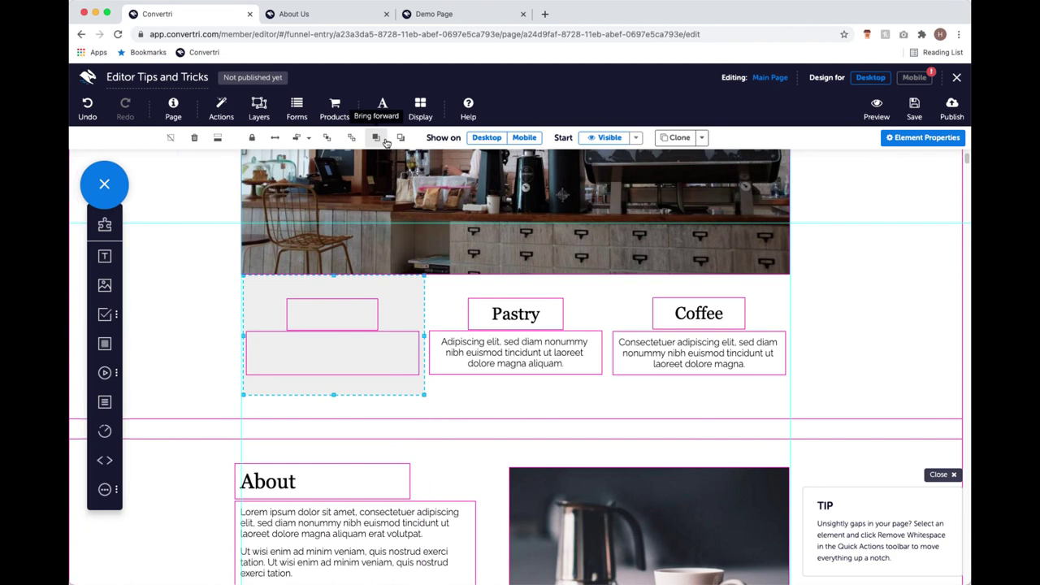
{"action": "left_click", "coordinate": [400, 137]}
{"action": "left_click", "coordinate": [399, 137]}
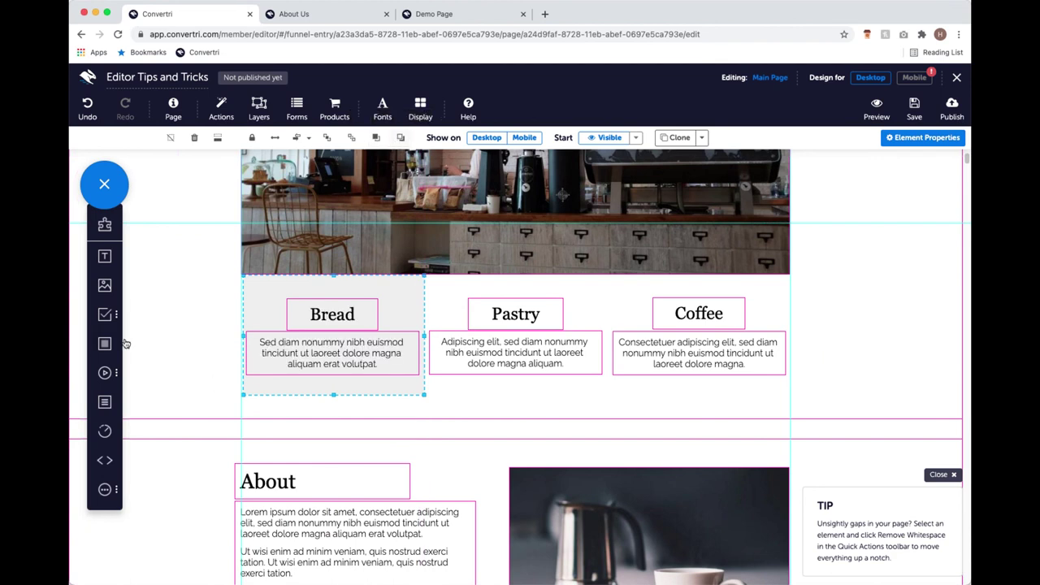
Add a second panel fitted to the Pastry column and send it backward.
{"action": "left_click_drag", "start_coordinate": [104, 343], "coordinate": [569, 402]}
{"action": "left_click_drag", "start_coordinate": [557, 442], "coordinate": [503, 379]}
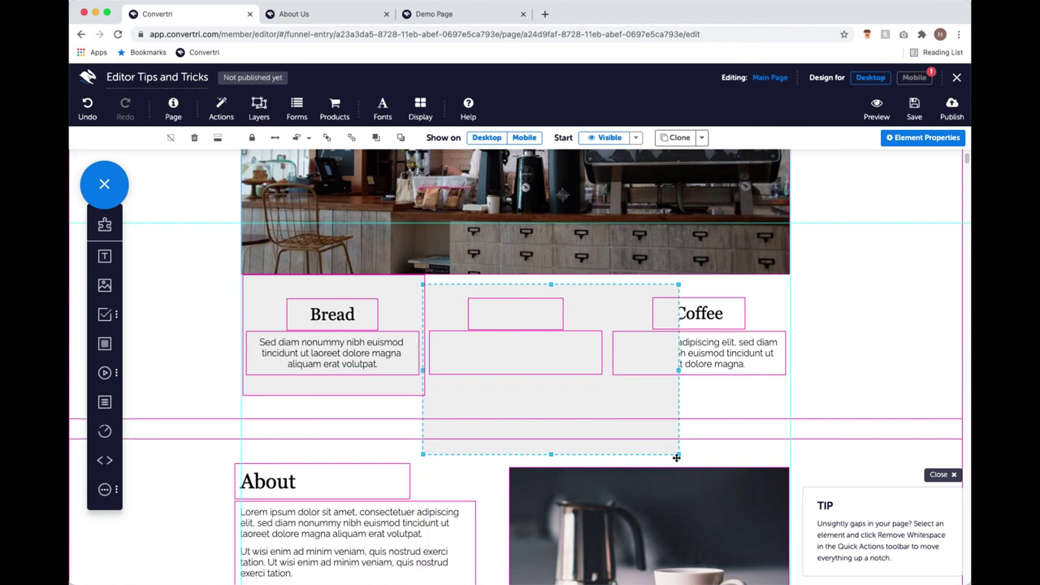
{"action": "left_click_drag", "start_coordinate": [675, 452], "coordinate": [606, 386]}
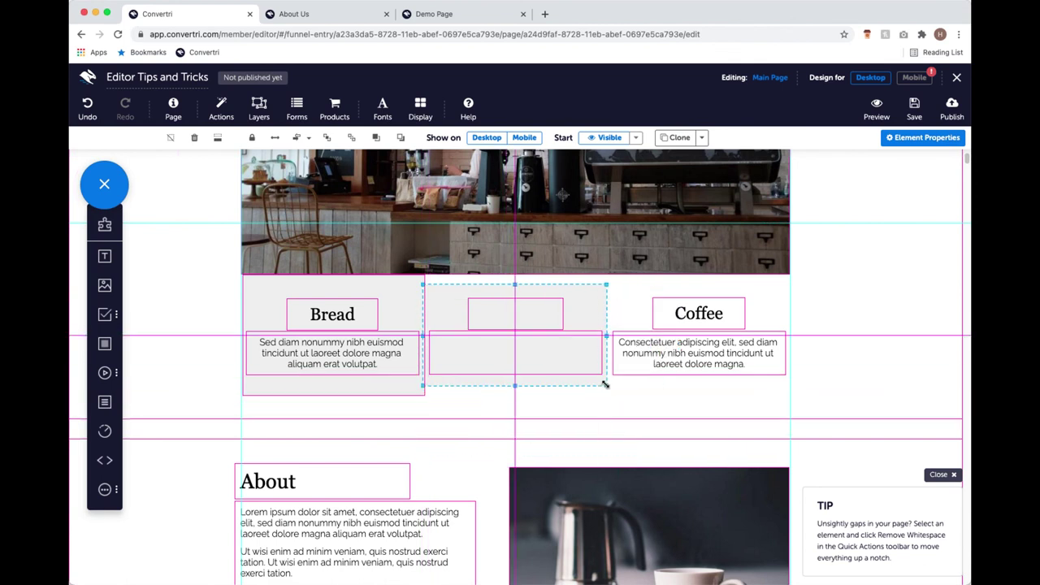
{"action": "left_click", "coordinate": [400, 137]}
Add a third panel sized over the Coffee column and send it backward.
{"action": "left_click_drag", "start_coordinate": [112, 343], "coordinate": [654, 309]}
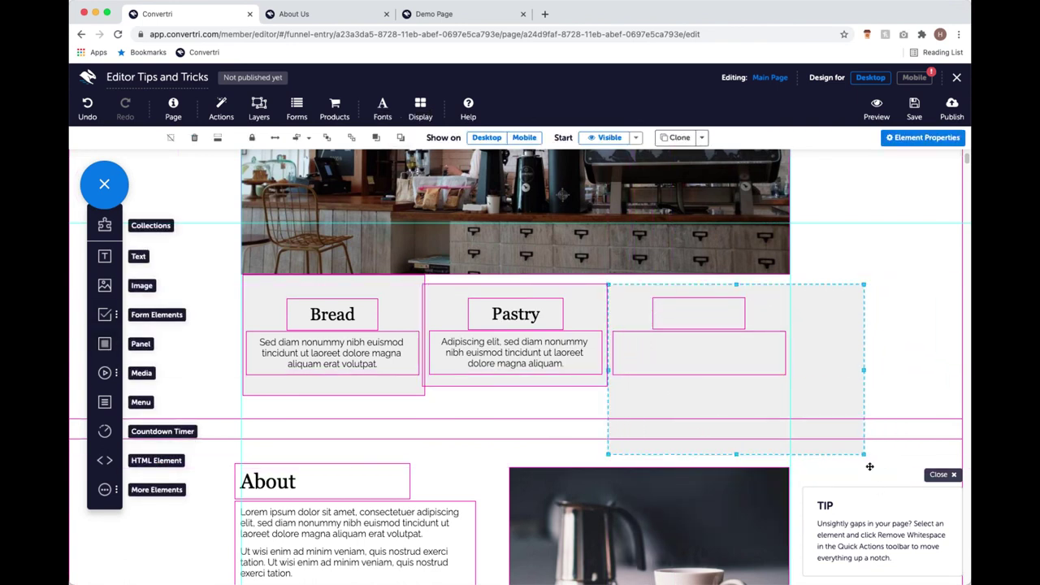
{"action": "left_click_drag", "start_coordinate": [864, 453], "coordinate": [798, 385]}
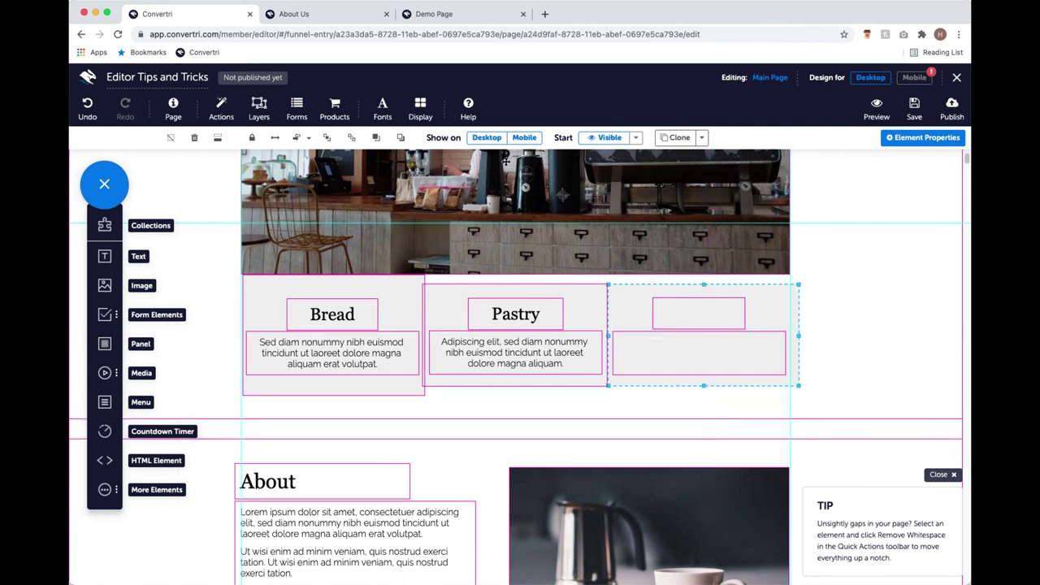
{"action": "left_click", "coordinate": [400, 137]}
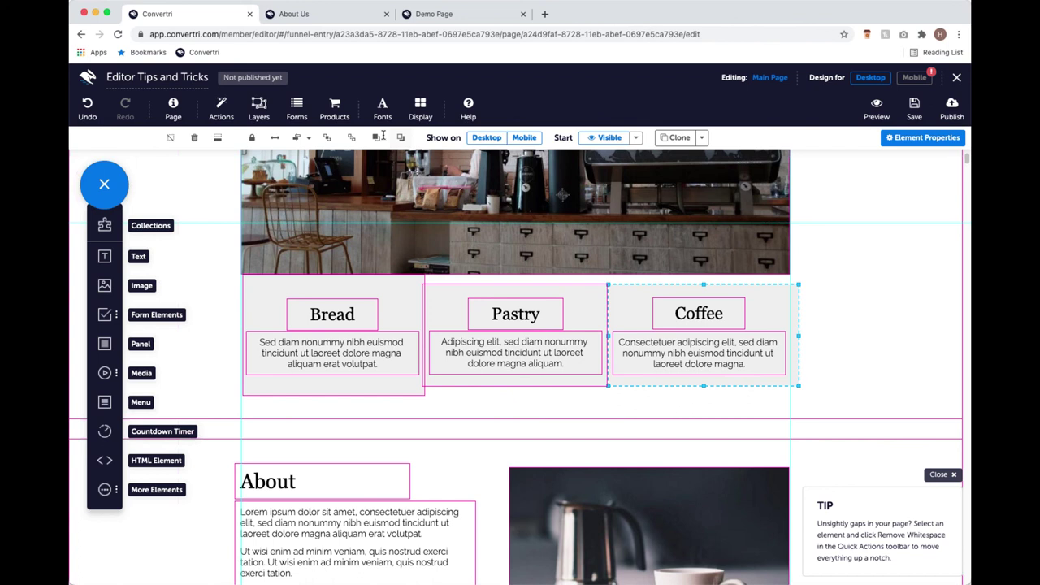
{"action": "left_click", "coordinate": [917, 79]}
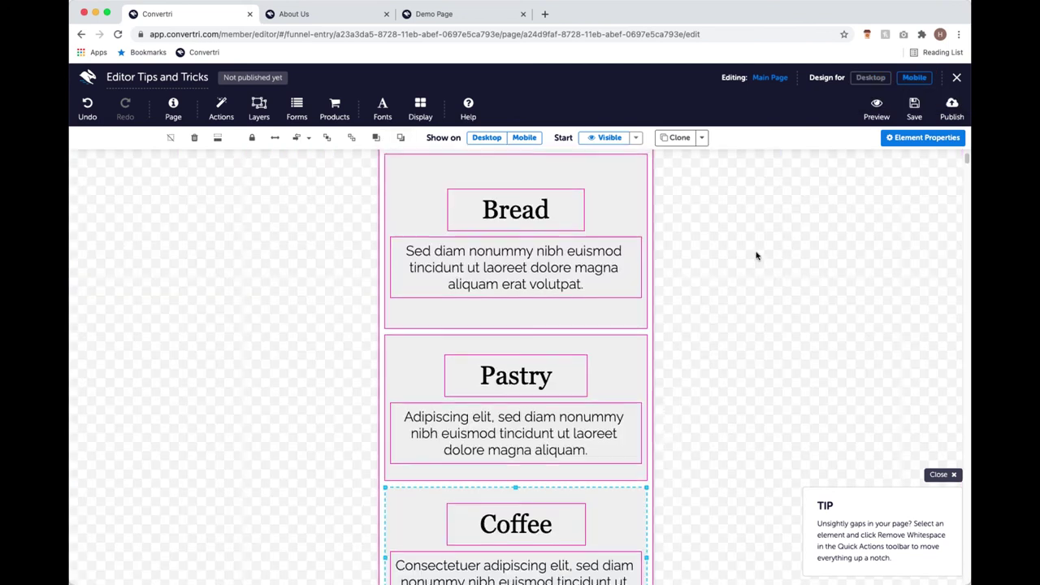
{"action": "scroll", "coordinate": [628, 238], "scroll_direction": "down", "scroll_amount": 5}
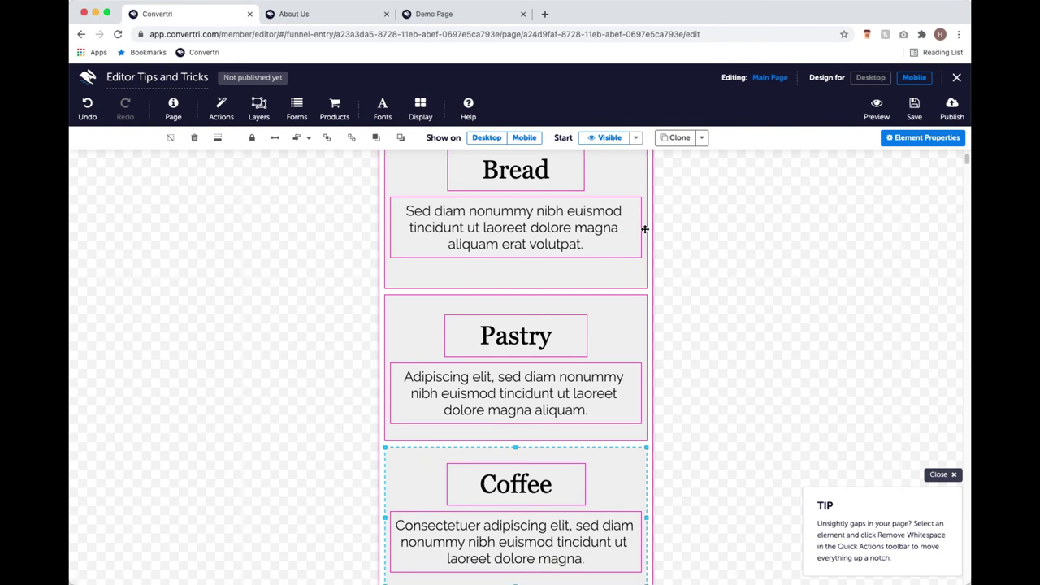
{"action": "left_click_drag", "start_coordinate": [967, 160], "coordinate": [966, 223]}
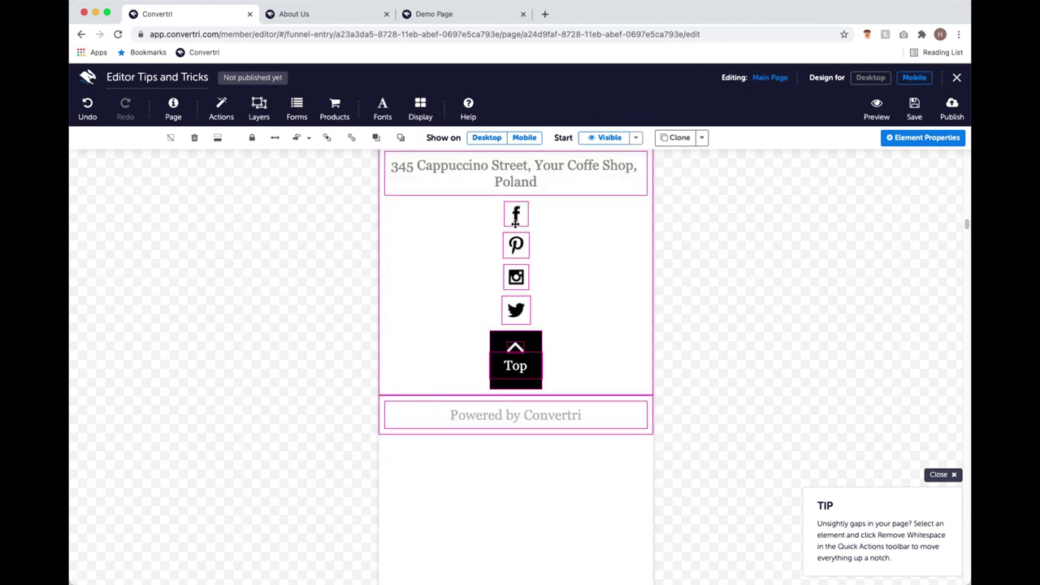
{"action": "left_click", "coordinate": [869, 78]}
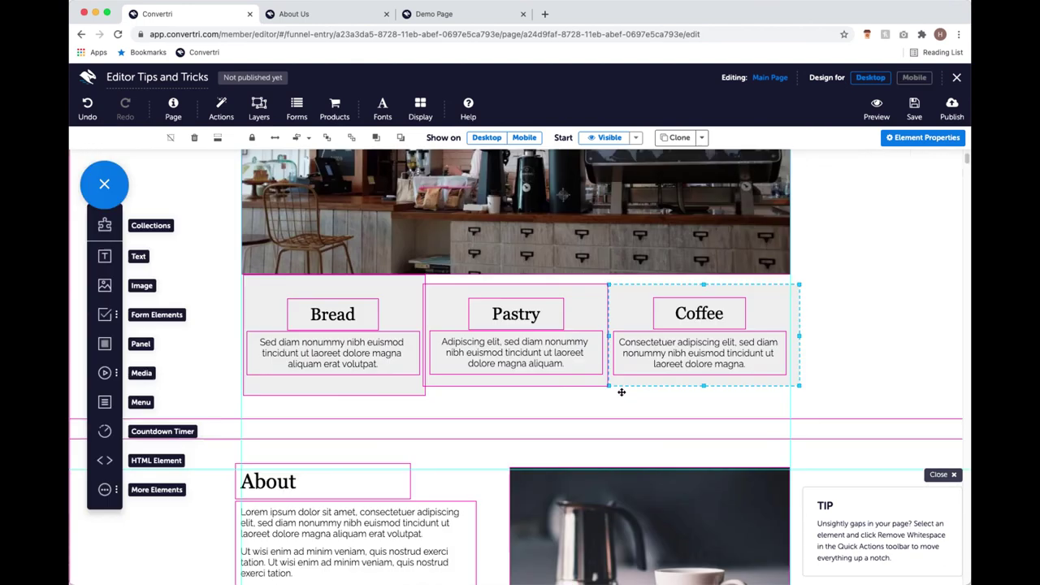
Put a grey panel behind the four footer social icons, then view the mobile design.
{"action": "scroll", "coordinate": [635, 395], "scroll_direction": "down", "scroll_amount": 15}
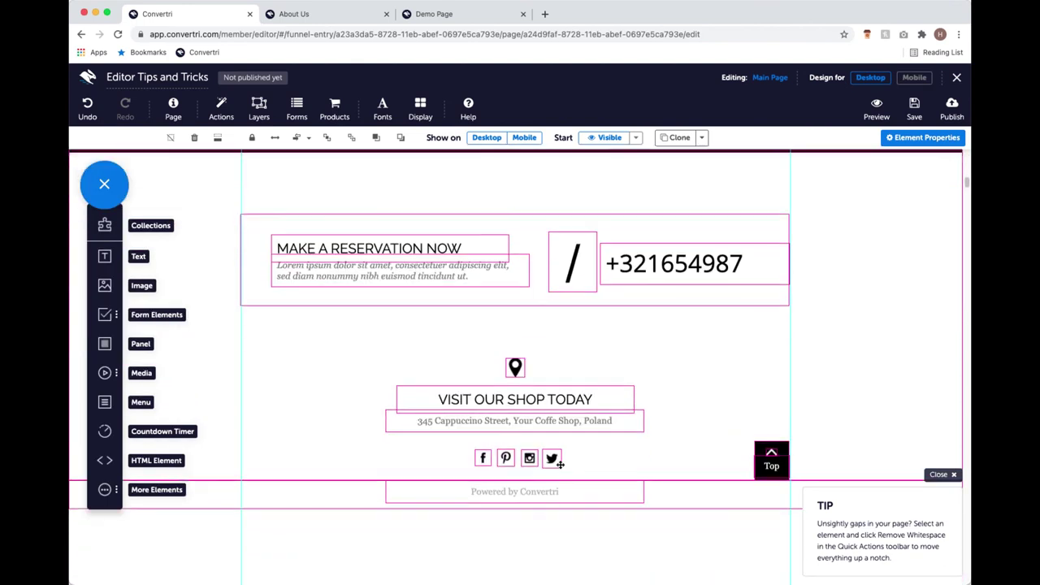
{"action": "scroll", "coordinate": [539, 446], "scroll_direction": "down", "scroll_amount": 2}
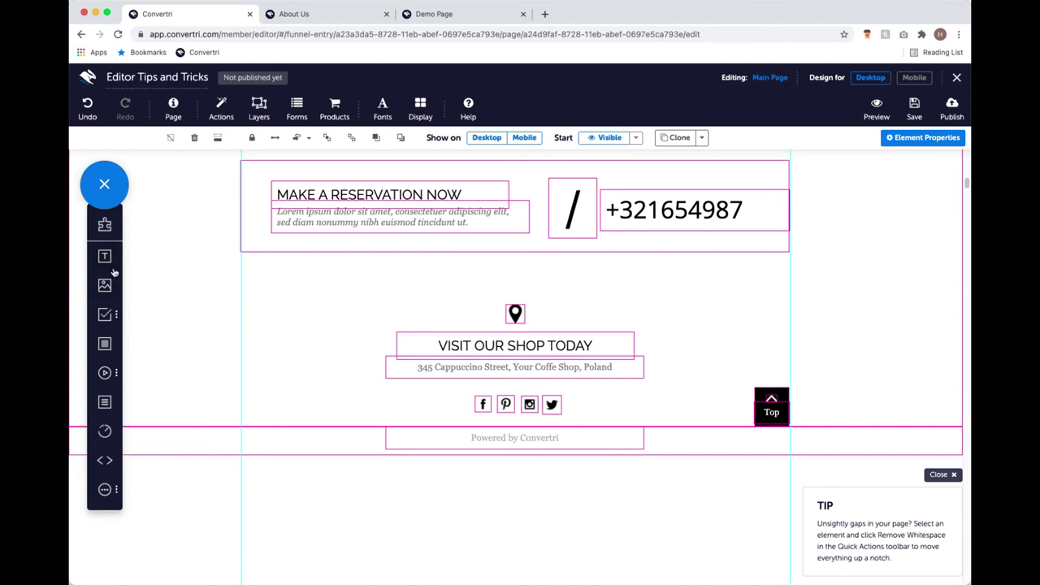
{"action": "left_click_drag", "start_coordinate": [104, 344], "coordinate": [498, 415]}
{"action": "left_click_drag", "start_coordinate": [631, 538], "coordinate": [615, 525]}
{"action": "left_click_drag", "start_coordinate": [717, 555], "coordinate": [579, 424]}
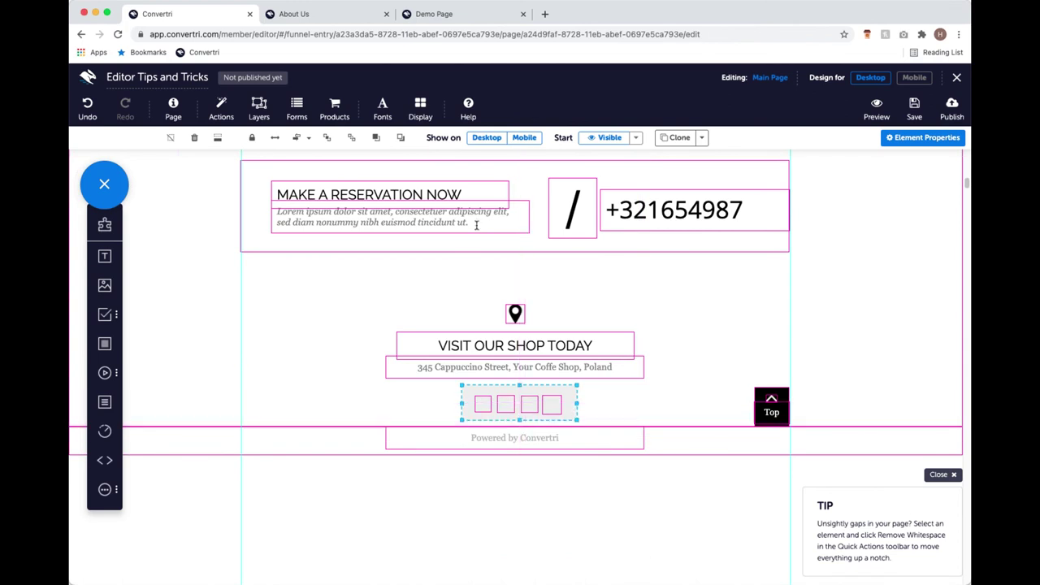
{"action": "left_click", "coordinate": [395, 140]}
{"action": "left_click", "coordinate": [914, 77]}
Review the mobile footer, then return to the desktop design.
{"action": "scroll", "coordinate": [466, 390], "scroll_direction": "up", "scroll_amount": 2}
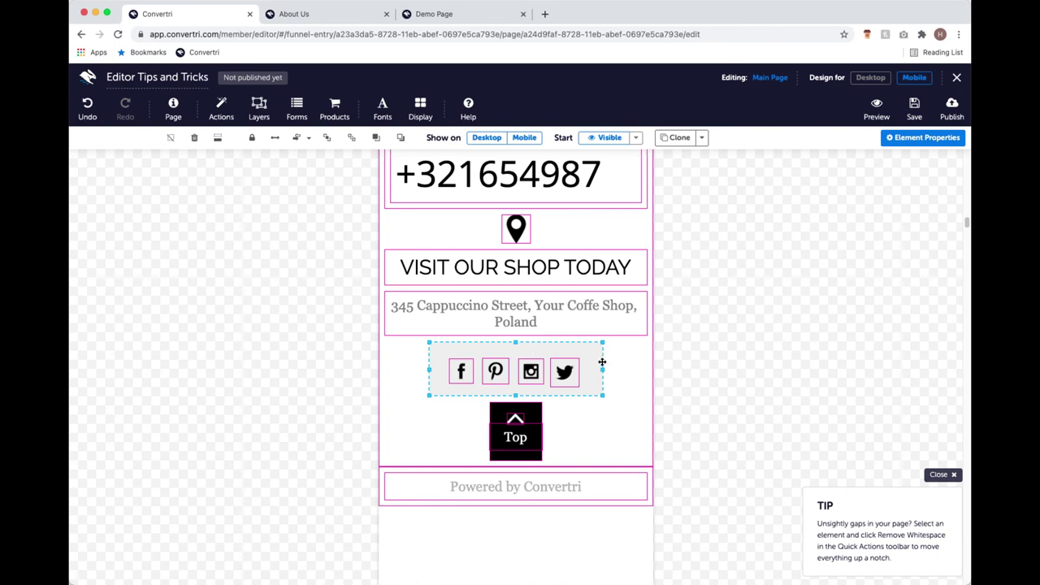
{"action": "left_click", "coordinate": [867, 77]}
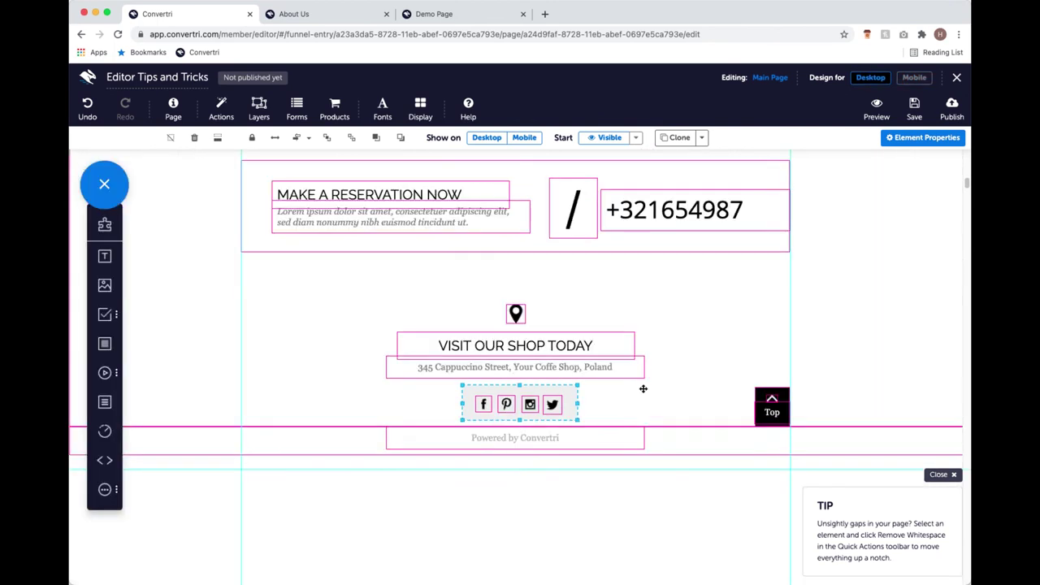
Set the social icons element's width to 350 and check it in the mobile layout.
{"action": "left_click", "coordinate": [931, 139]}
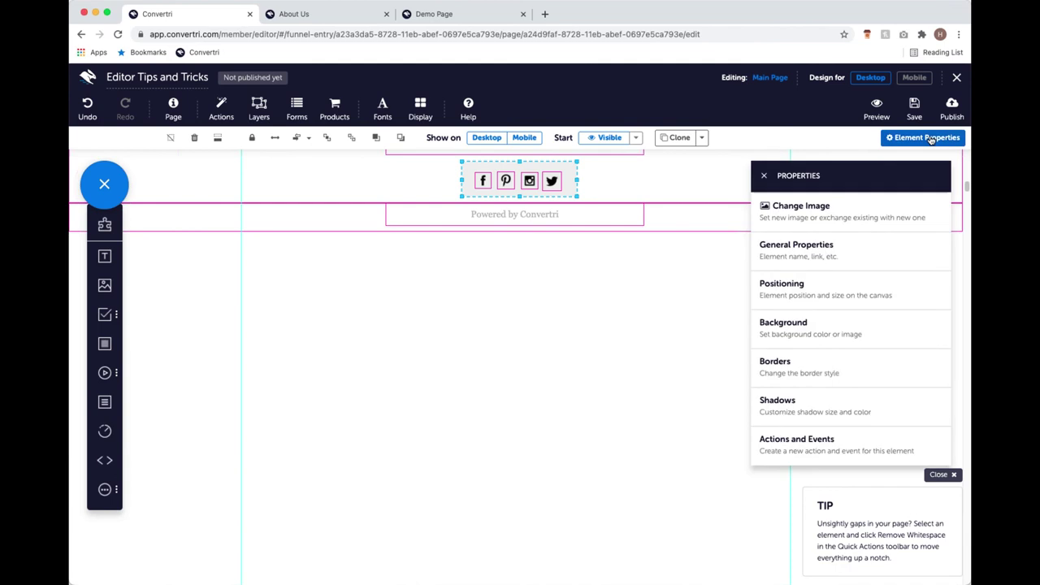
{"action": "left_click", "coordinate": [879, 307]}
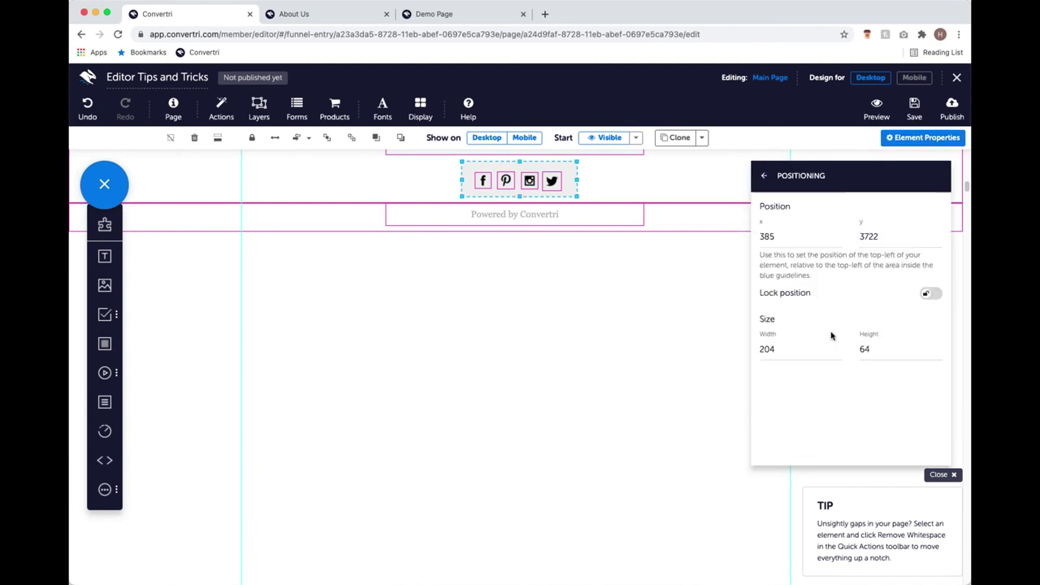
{"action": "left_click", "coordinate": [803, 351]}
{"action": "key", "text": "BackSpace"}
{"action": "key", "text": "BackSpace"}
{"action": "key", "text": "BackSpace"}
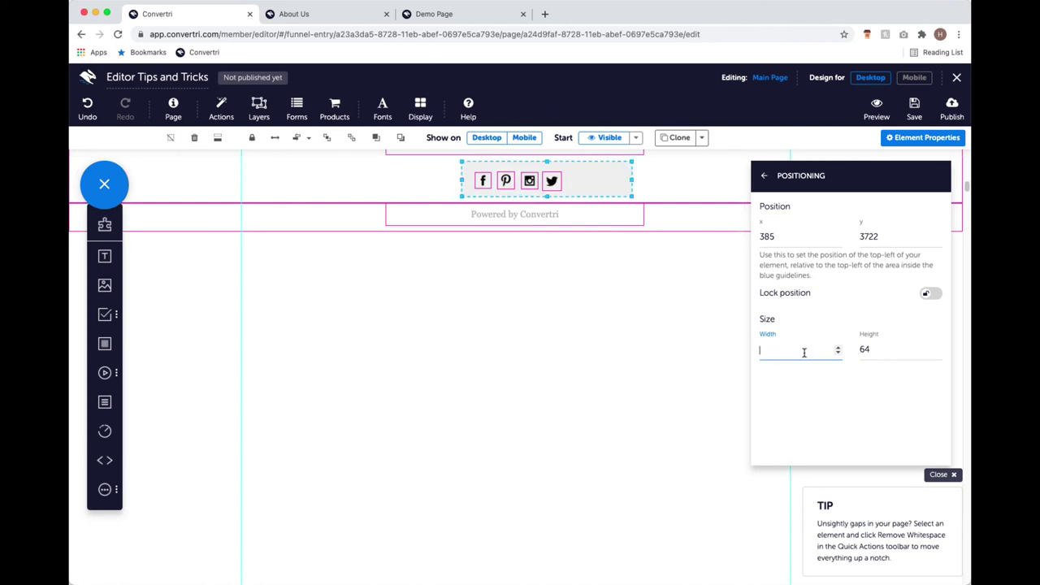
{"action": "type", "text": "350"}
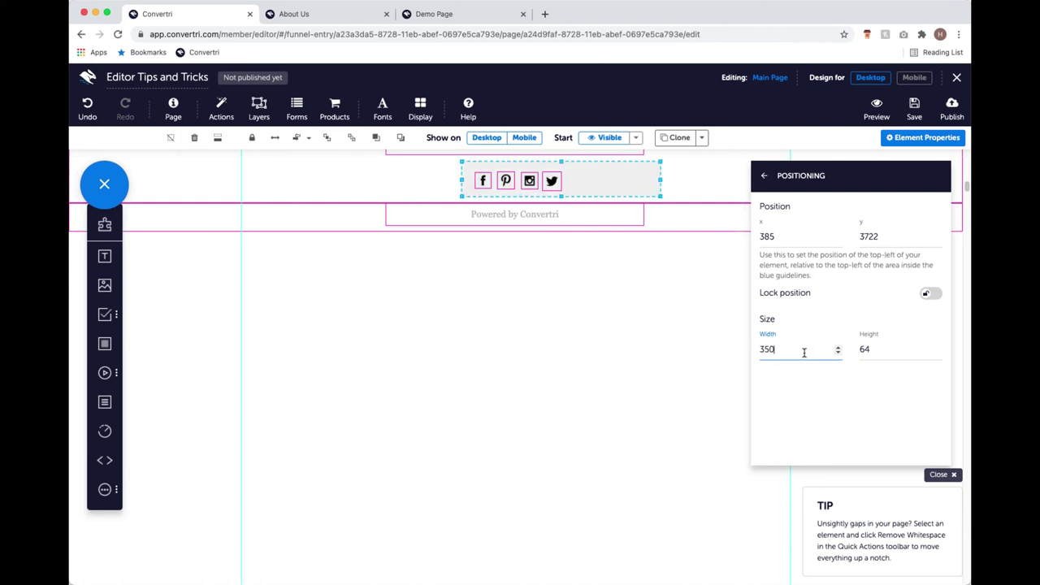
{"action": "left_click", "coordinate": [914, 77]}
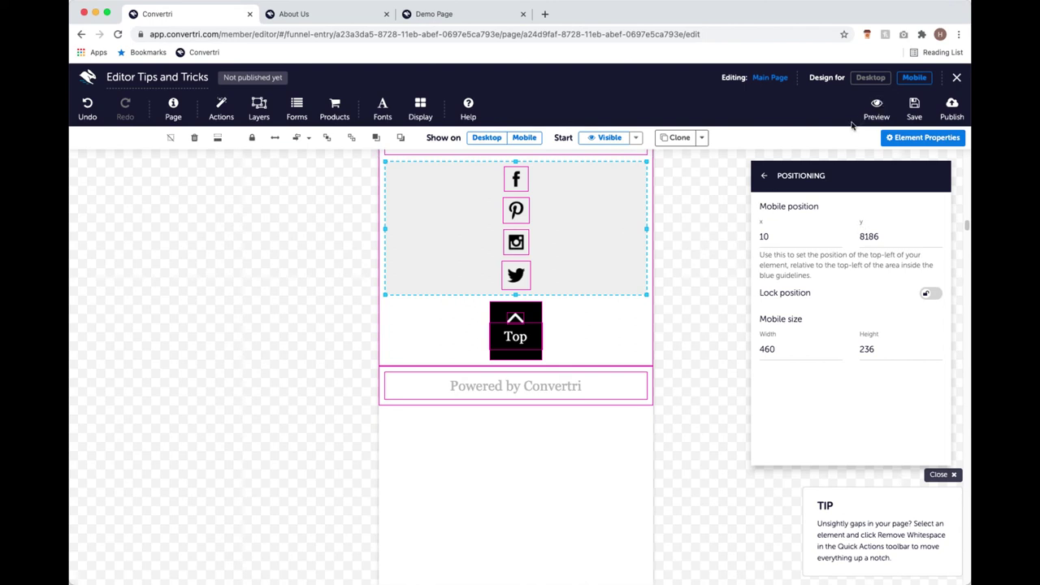
Narrow the desktop social icons bar to 198 wide, then save the page from mobile view.
{"action": "left_click", "coordinate": [876, 77]}
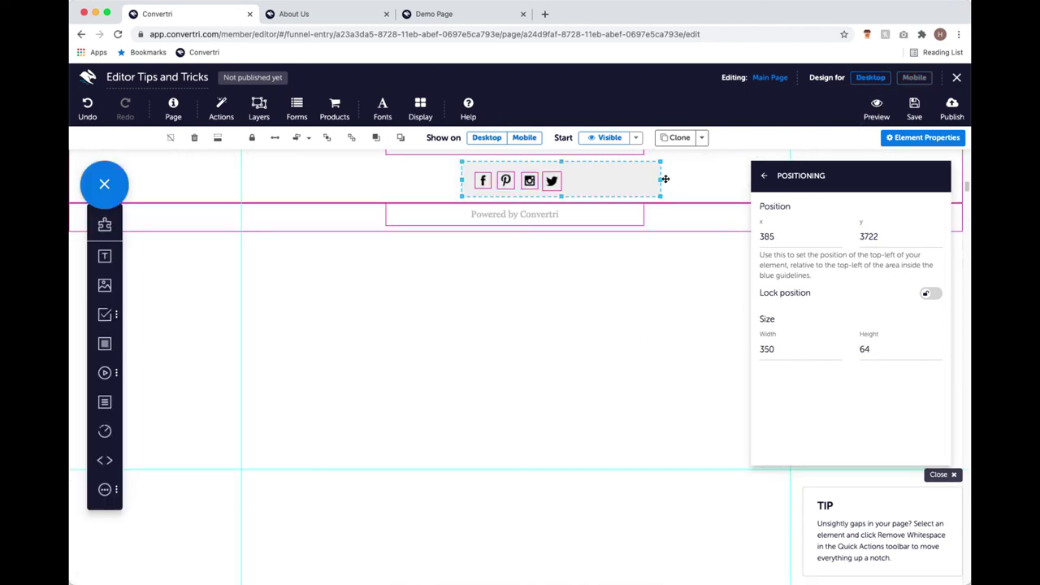
{"action": "left_click_drag", "start_coordinate": [659, 179], "coordinate": [576, 184]}
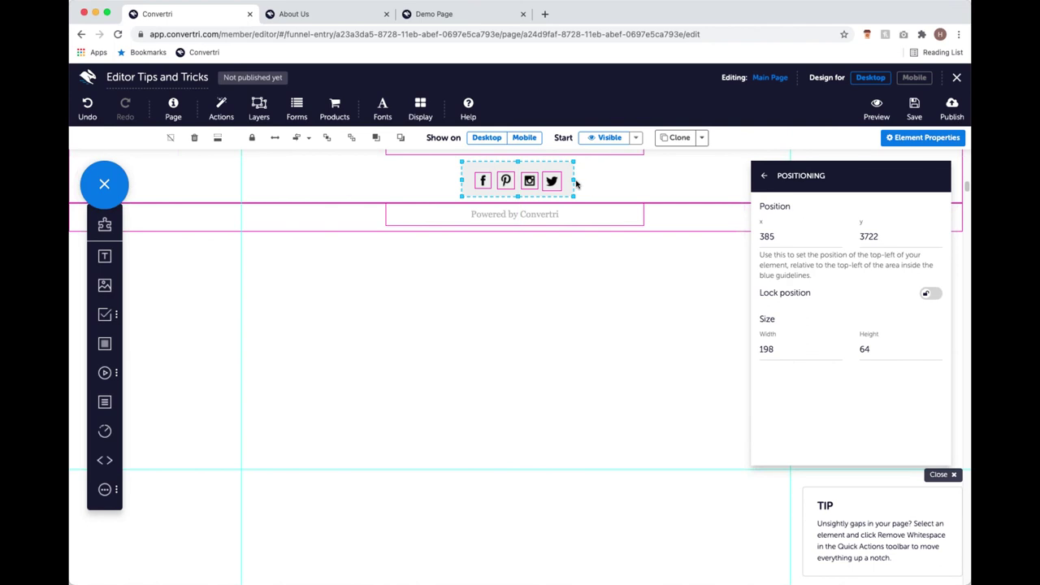
{"action": "left_click", "coordinate": [914, 77]}
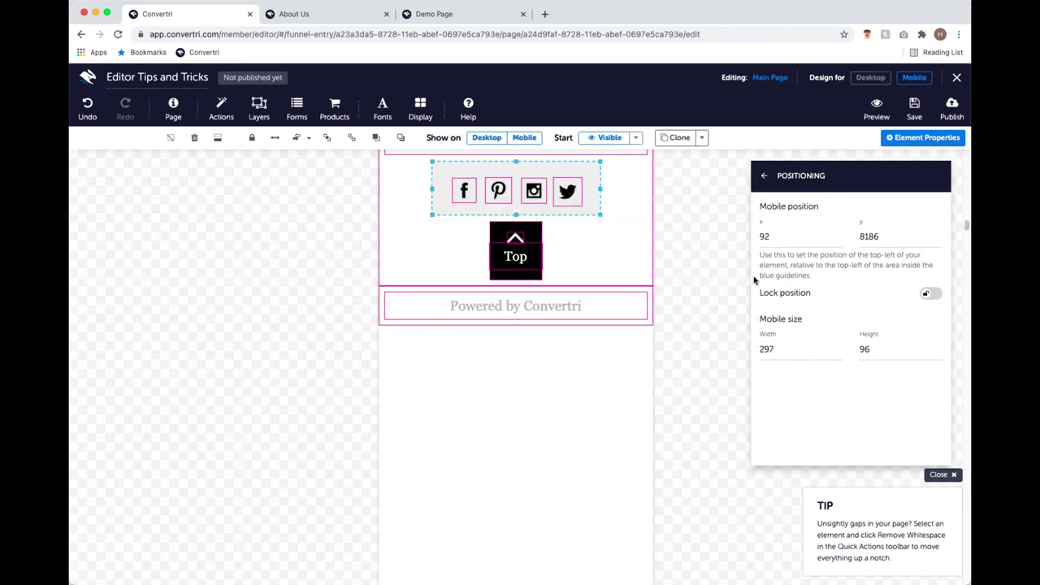
{"action": "left_click", "coordinate": [914, 107]}
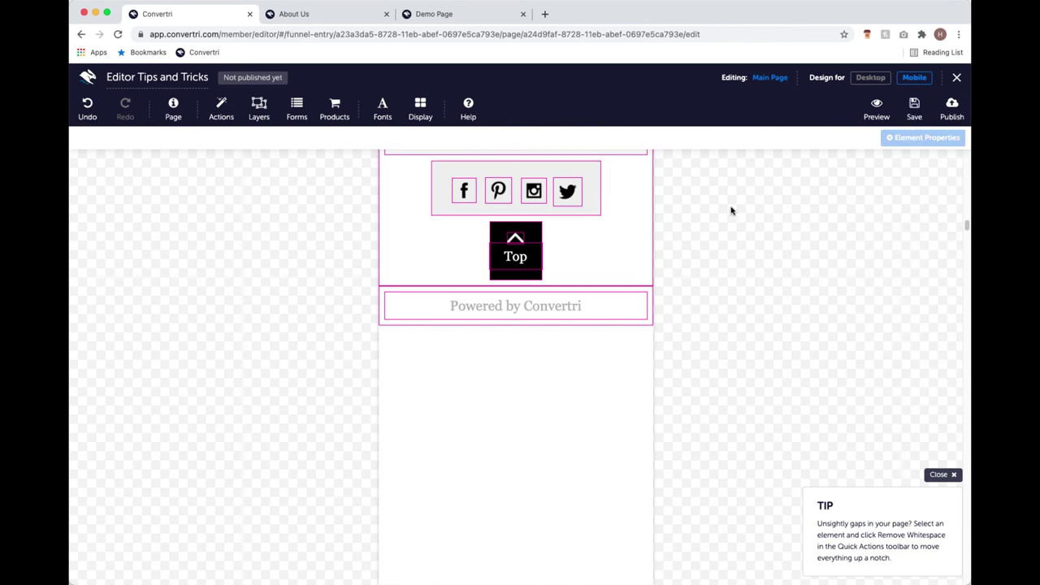
Close the editor and return to the Webinar funnel's pages.
{"action": "left_click", "coordinate": [961, 80]}
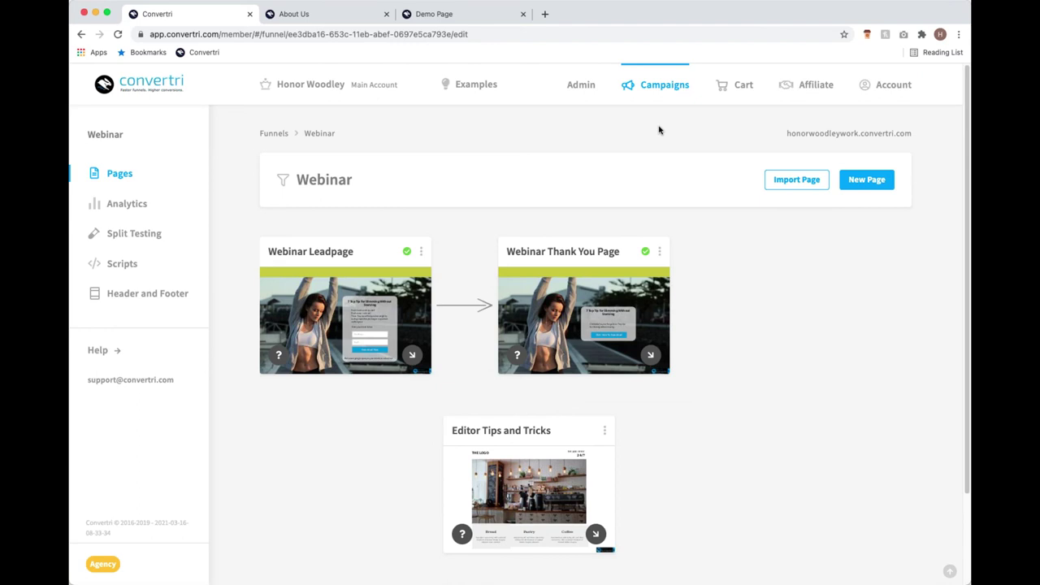
Start a split test on the Split Test Feature funnel's page.
{"action": "left_click", "coordinate": [655, 88]}
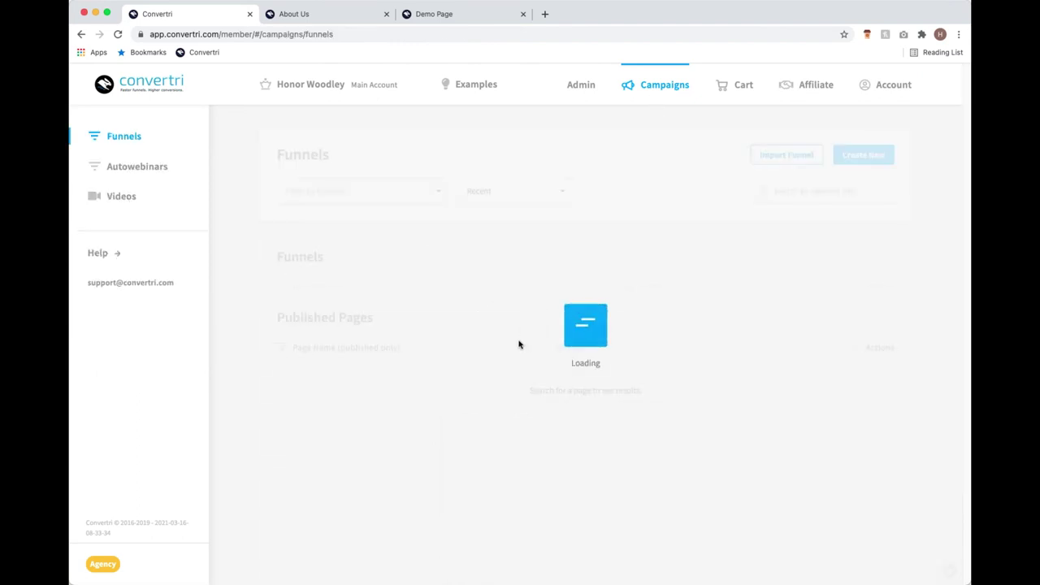
{"action": "left_click", "coordinate": [424, 385]}
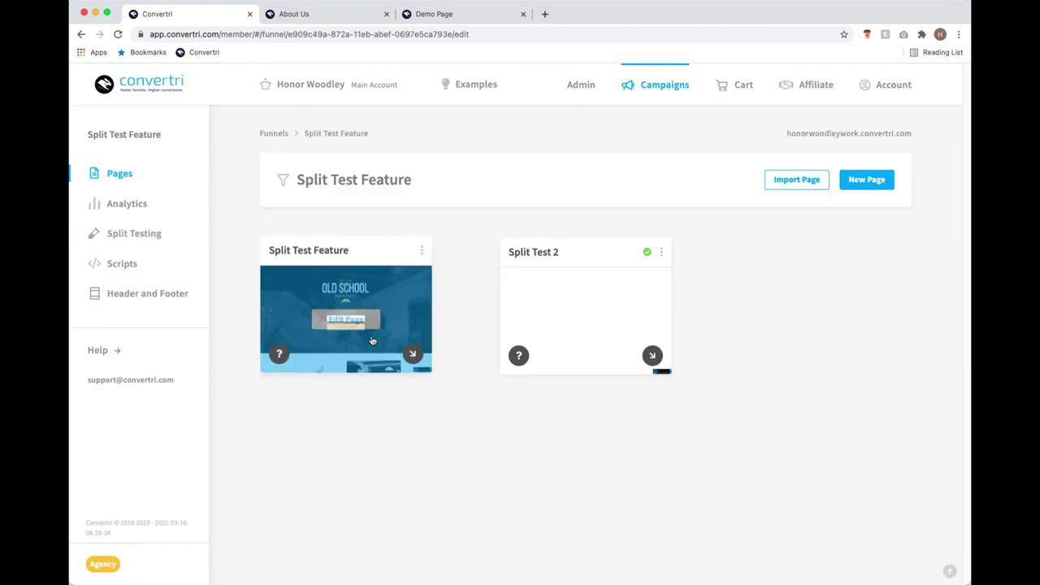
{"action": "left_click", "coordinate": [421, 250]}
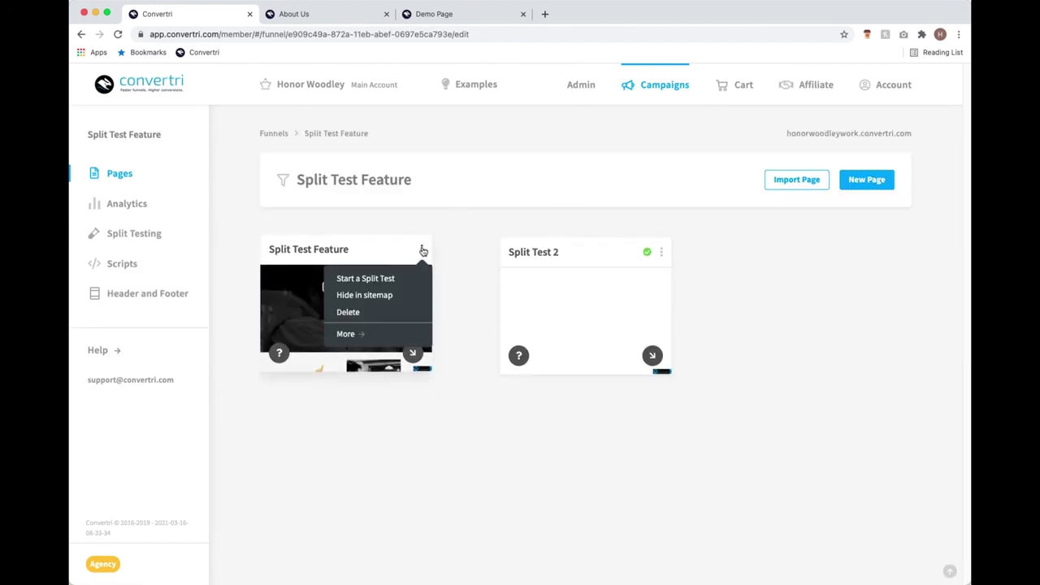
{"action": "left_click", "coordinate": [395, 278]}
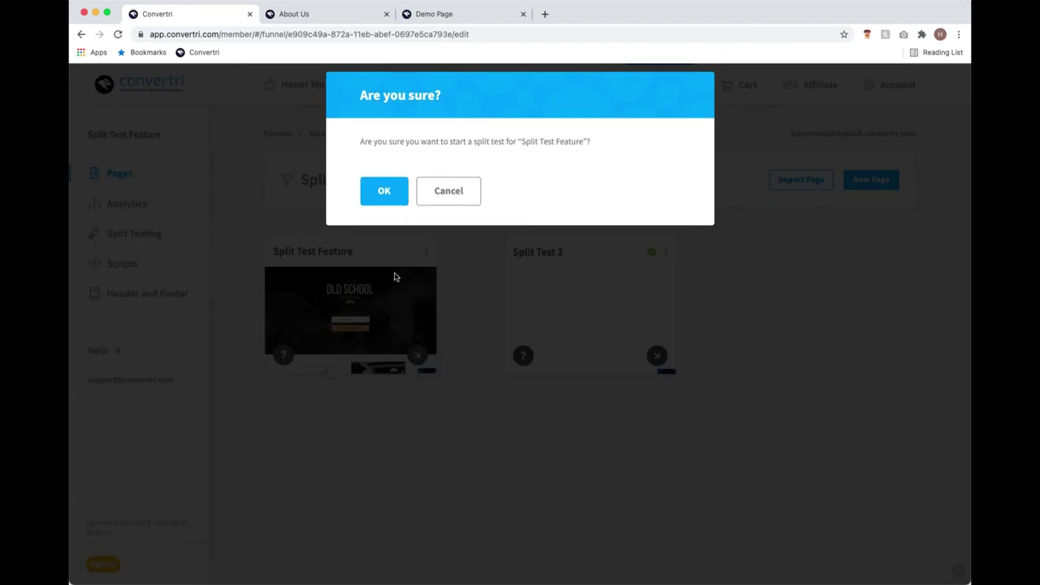
{"action": "left_click", "coordinate": [395, 197]}
Set the existing page Split Test 2 as Variant B, then go back to the funnels list.
{"action": "scroll", "coordinate": [552, 272], "scroll_direction": "down", "scroll_amount": 2}
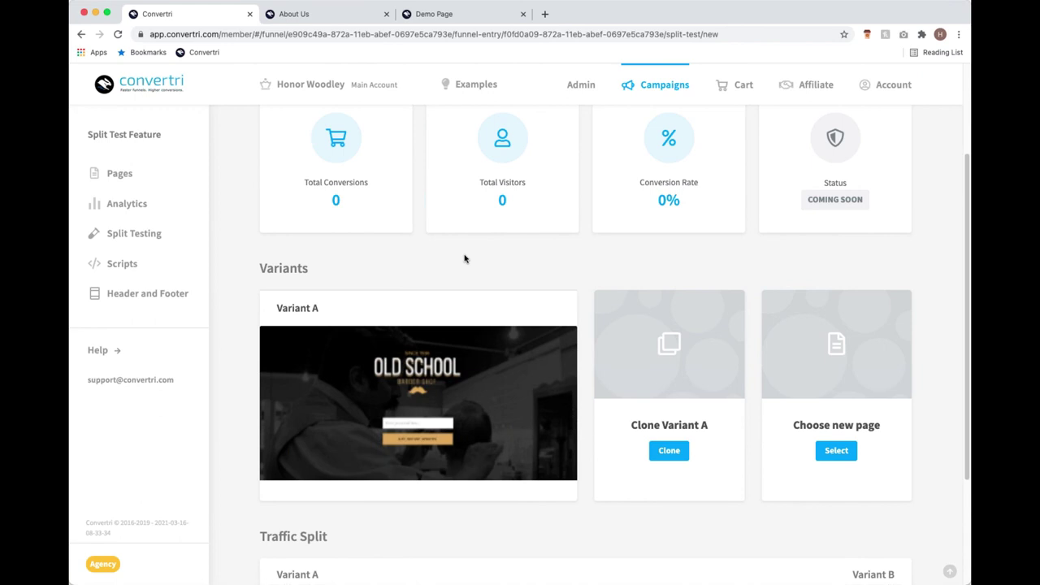
{"action": "left_click", "coordinate": [669, 449]}
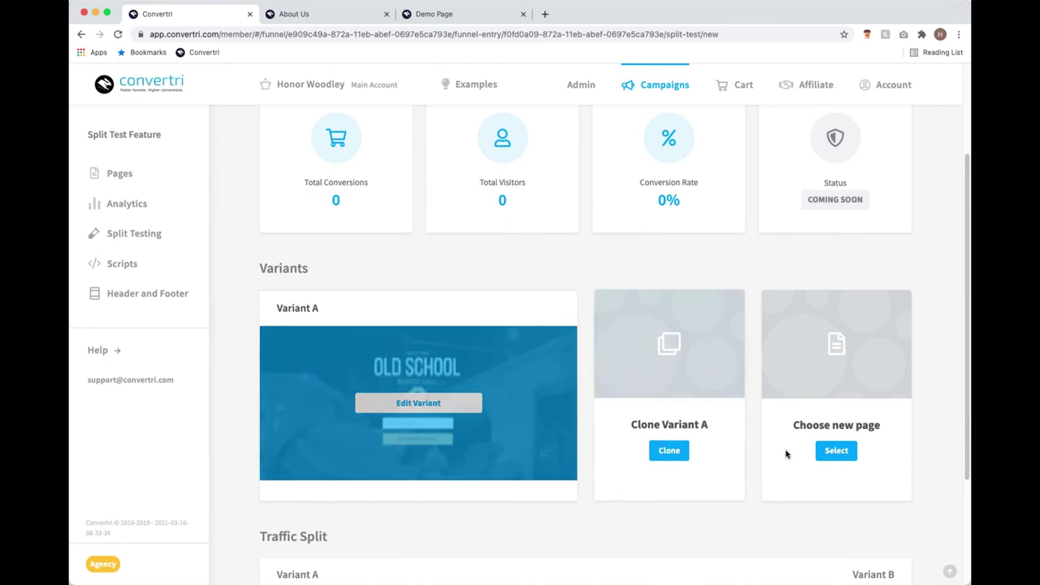
{"action": "left_click", "coordinate": [836, 449]}
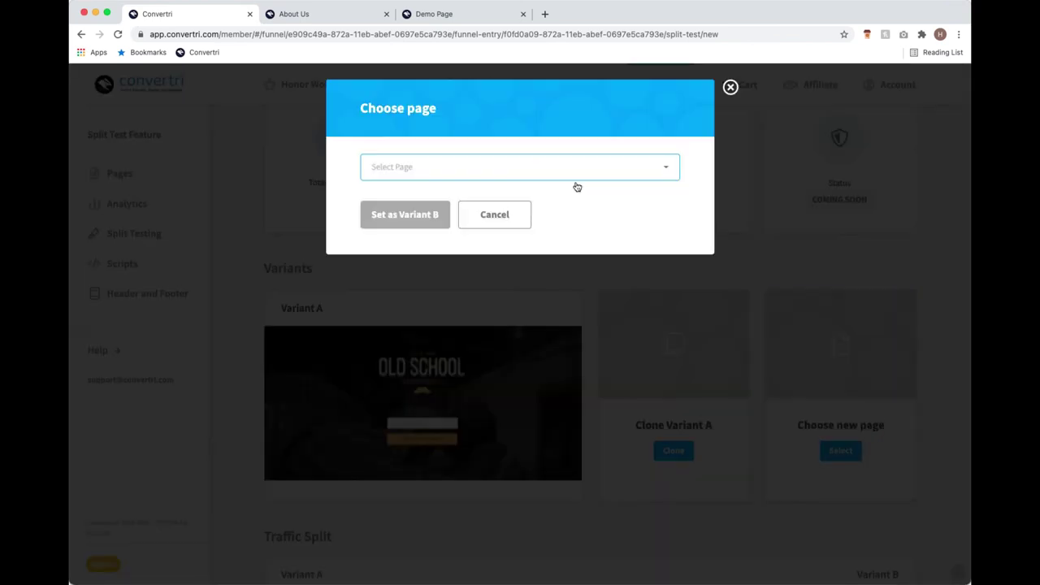
{"action": "left_click", "coordinate": [576, 177]}
{"action": "left_click", "coordinate": [522, 199]}
{"action": "left_click", "coordinate": [408, 212]}
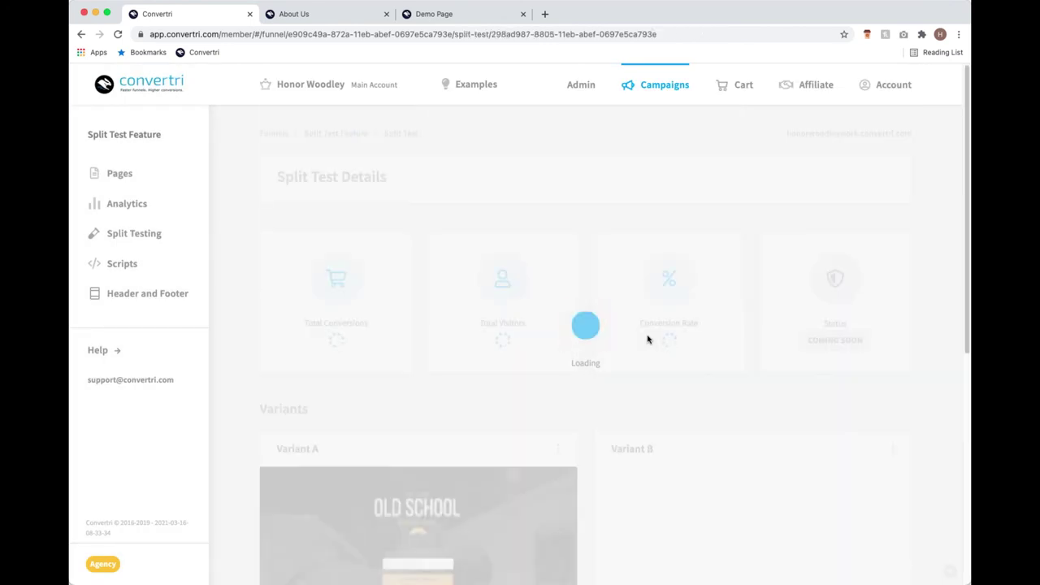
{"action": "scroll", "coordinate": [611, 355], "scroll_direction": "down", "scroll_amount": 1}
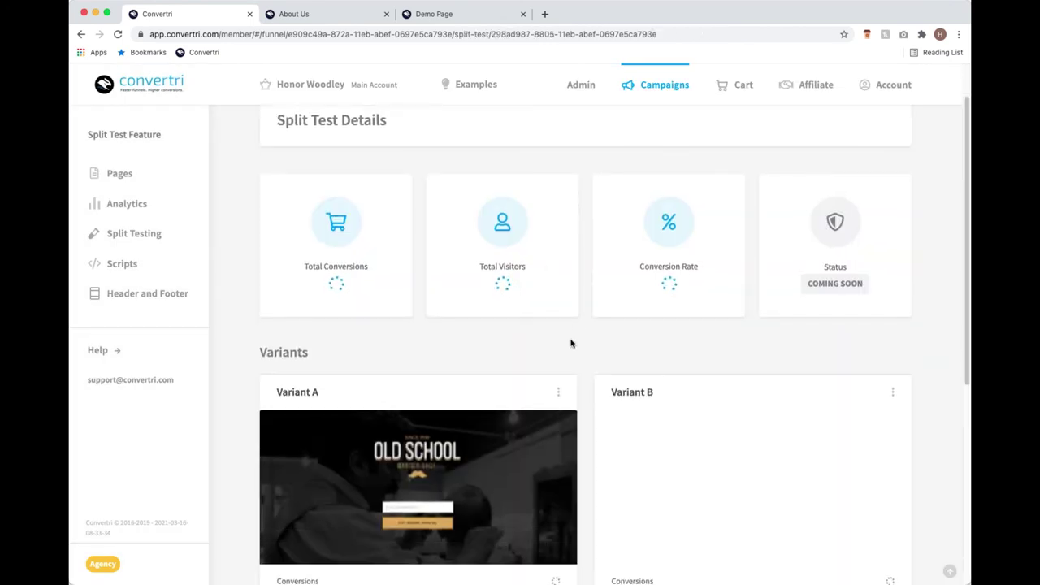
{"action": "scroll", "coordinate": [576, 322], "scroll_direction": "down", "scroll_amount": 2}
{"action": "scroll", "coordinate": [574, 324], "scroll_direction": "down", "scroll_amount": 1}
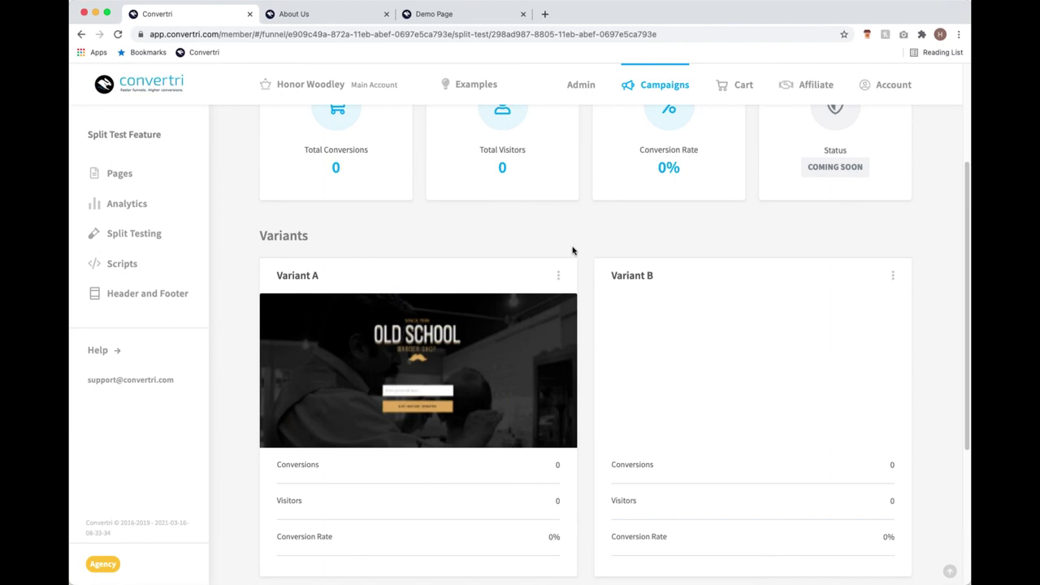
{"action": "left_click", "coordinate": [658, 89]}
Open the Webinar funnel from the funnels list.
{"action": "left_click", "coordinate": [451, 338]}
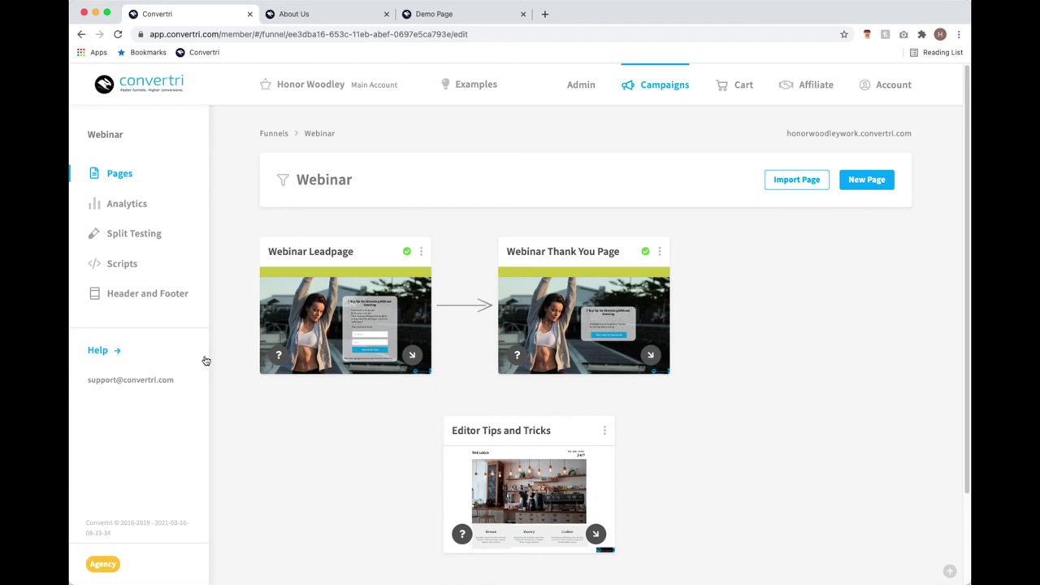
Open help.convertri.com in a new tab and browse its topic categories.
{"action": "left_click", "coordinate": [545, 15]}
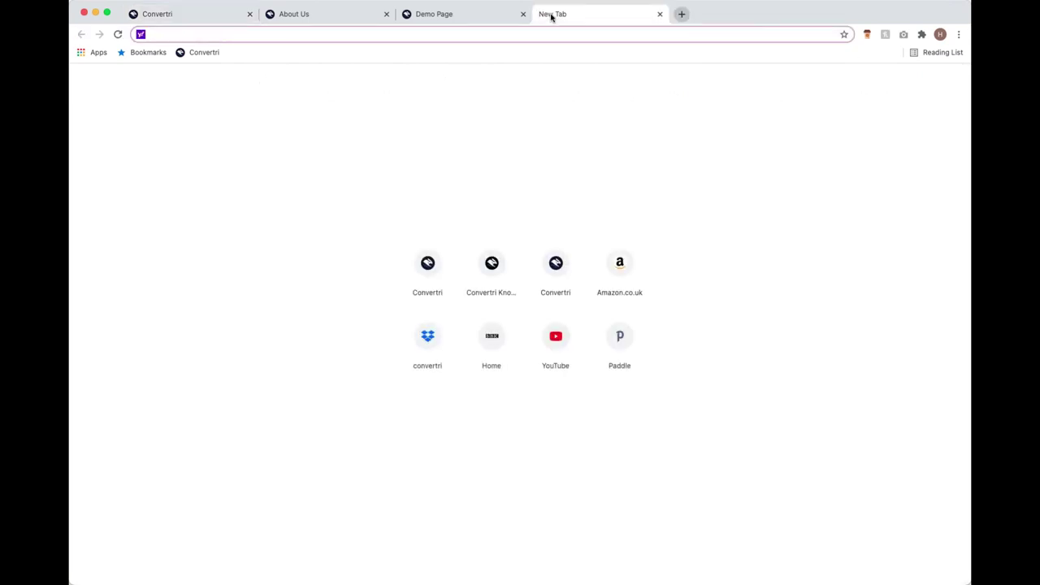
{"action": "type", "text": "help"}
{"action": "key", "text": "Return"}
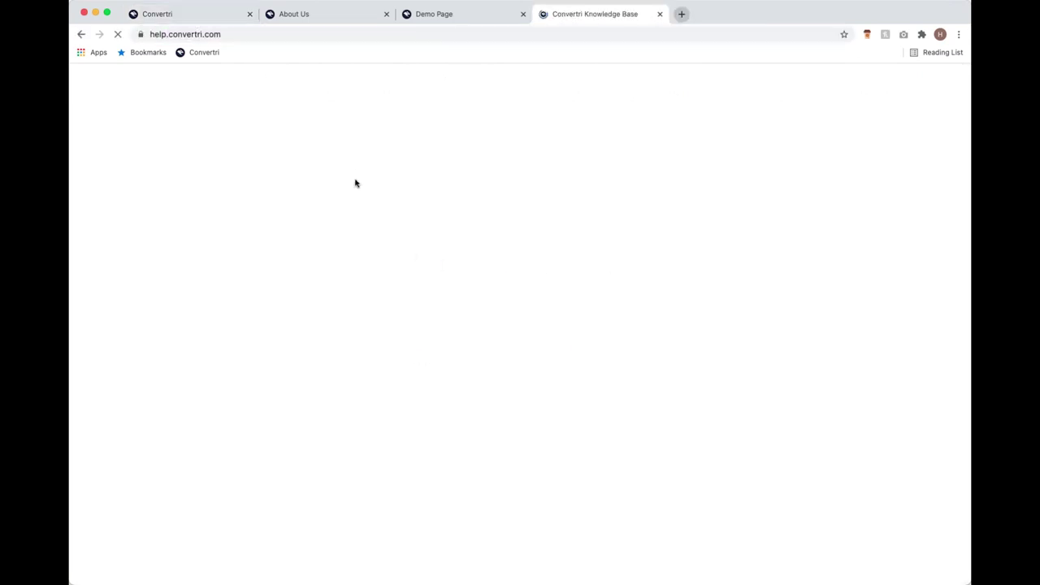
{"action": "scroll", "coordinate": [450, 256], "scroll_direction": "down", "scroll_amount": 6}
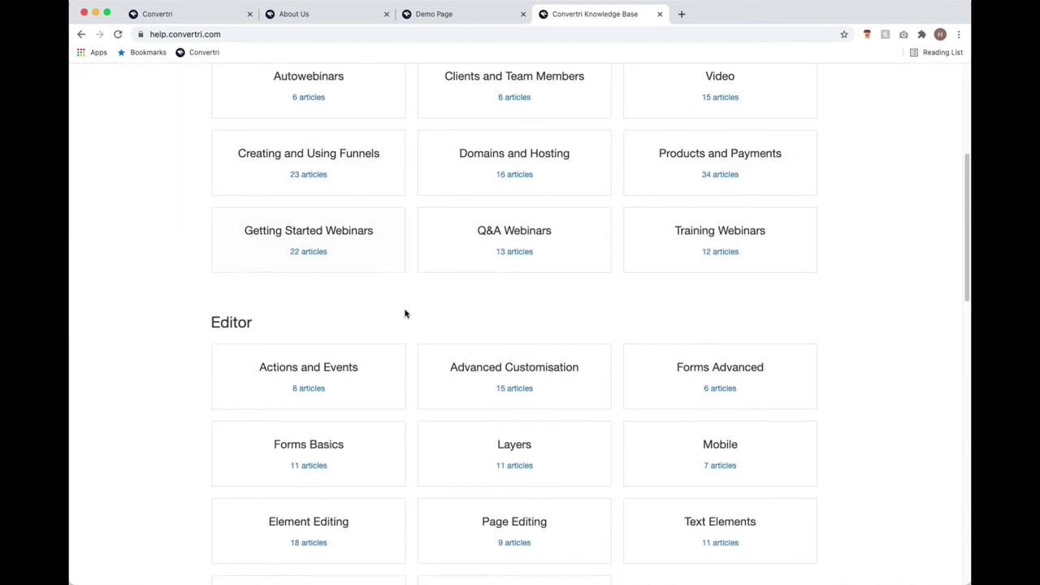
{"action": "scroll", "coordinate": [417, 297], "scroll_direction": "down", "scroll_amount": 5}
{"action": "scroll", "coordinate": [420, 294], "scroll_direction": "up", "scroll_amount": 4}
{"action": "scroll", "coordinate": [420, 294], "scroll_direction": "up", "scroll_amount": 7}
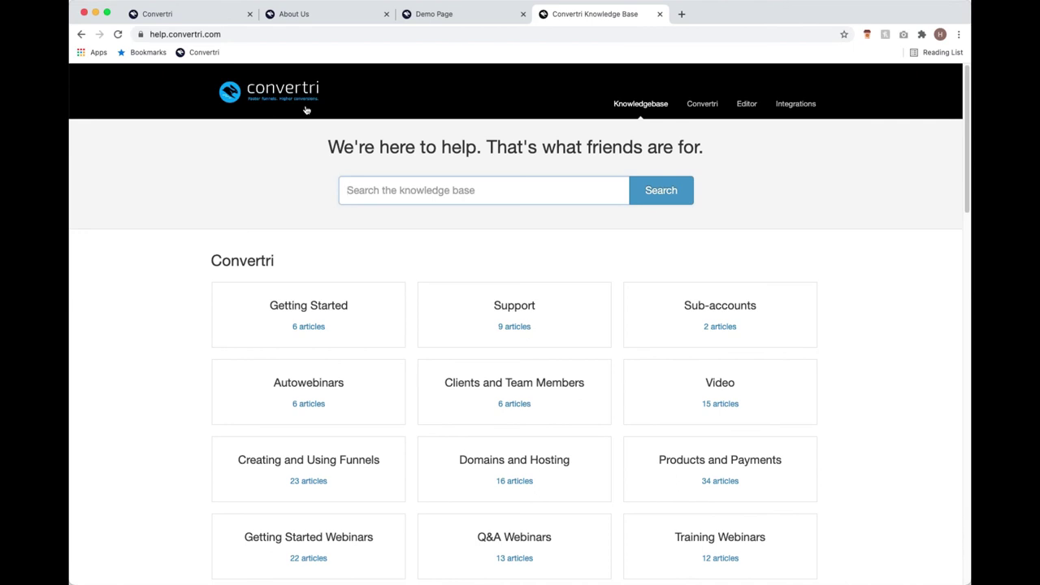
Glance at the Convertri funnel tab, then return to the Knowledge Base.
{"action": "left_click", "coordinate": [206, 22]}
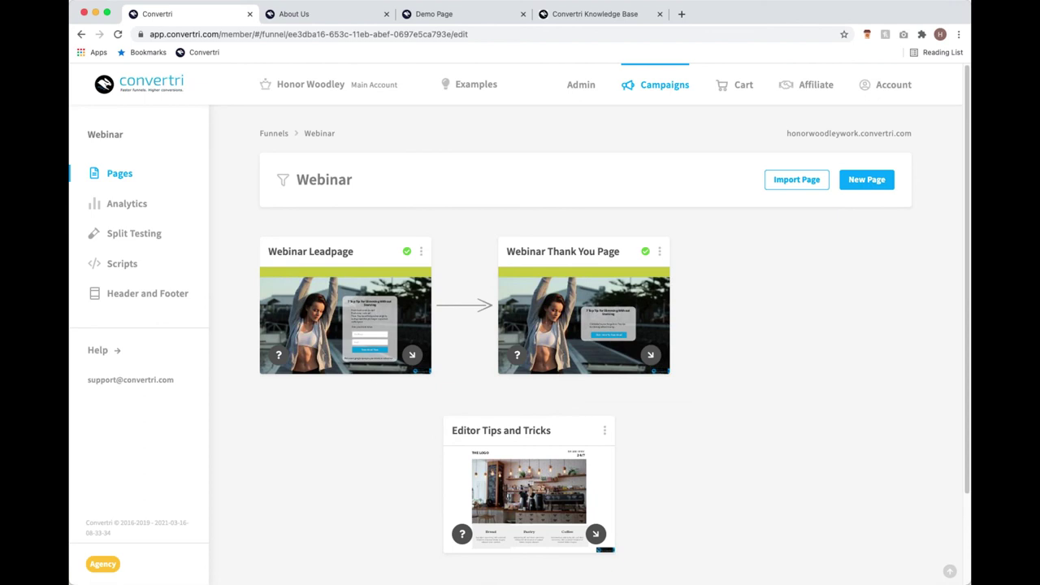
{"action": "left_click", "coordinate": [564, 13]}
{"action": "scroll", "coordinate": [787, 499], "scroll_direction": "down", "scroll_amount": 1}
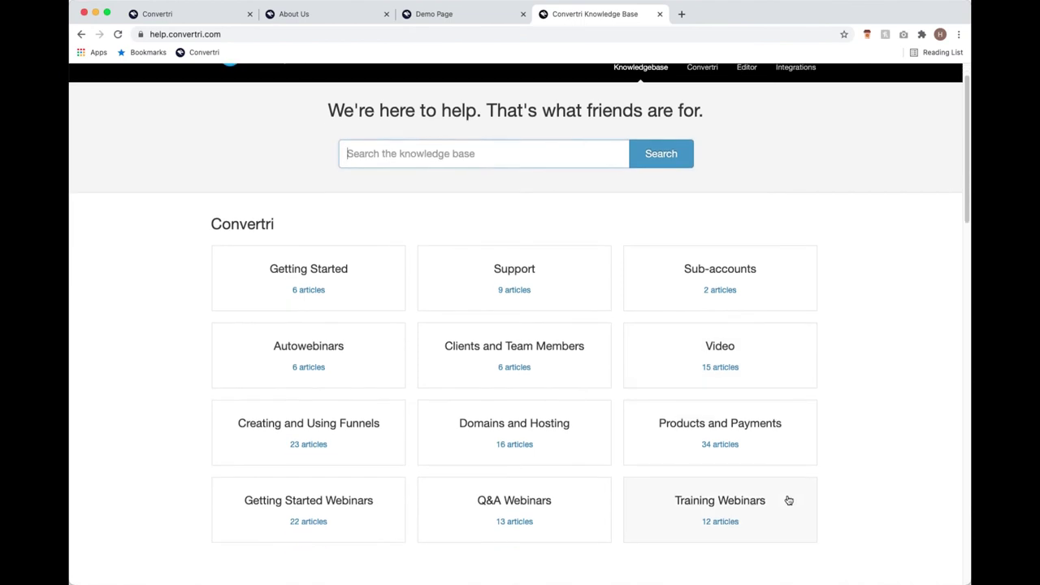
Open the Training Webinars category, then bring the Convertri Webinar funnel tab back to front.
{"action": "left_click", "coordinate": [787, 499]}
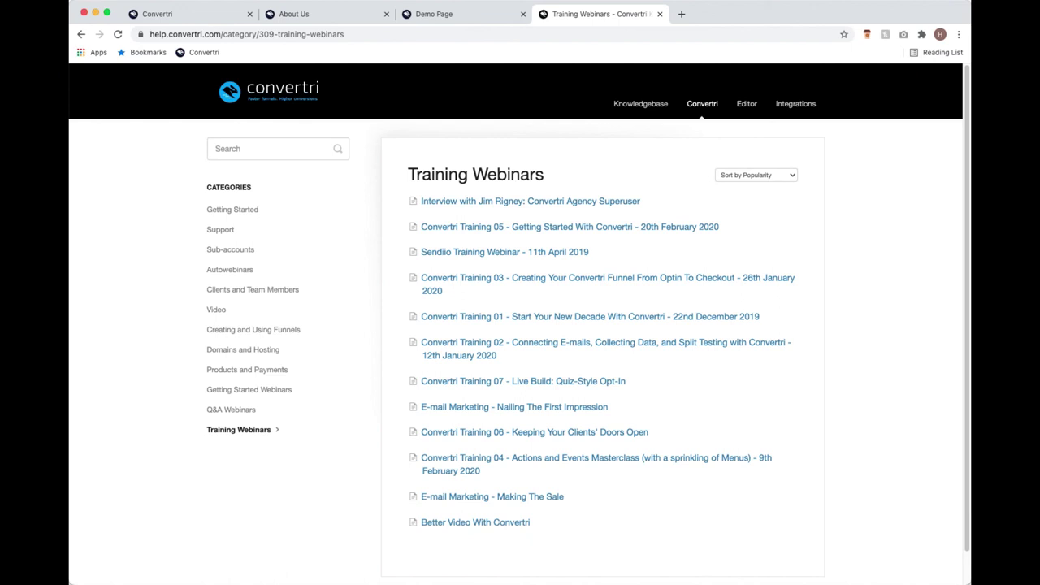
{"action": "left_click", "coordinate": [177, 15]}
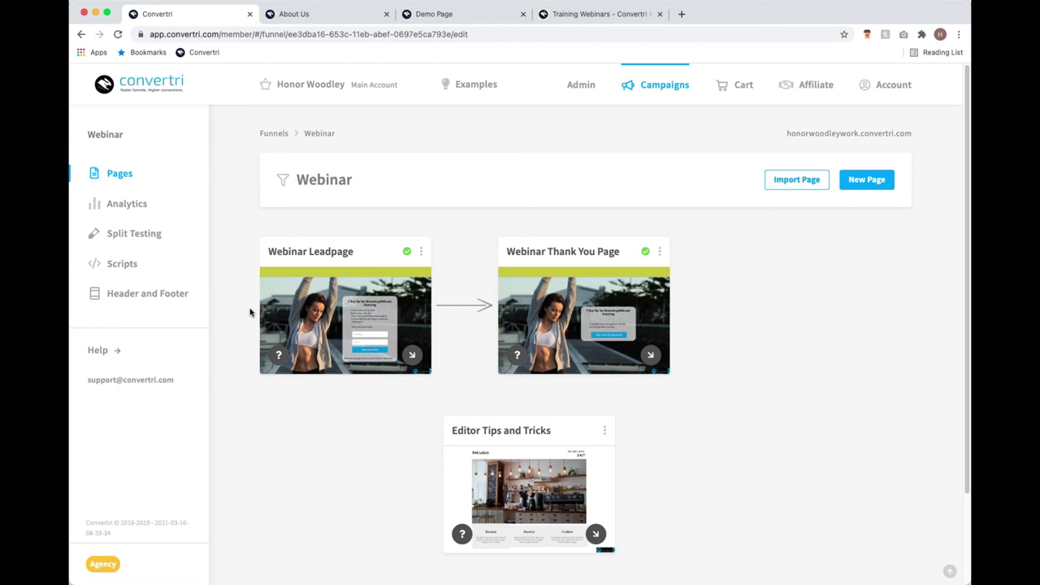
{"action": "left_click", "coordinate": [619, 18]}
{"action": "left_click", "coordinate": [178, 23]}
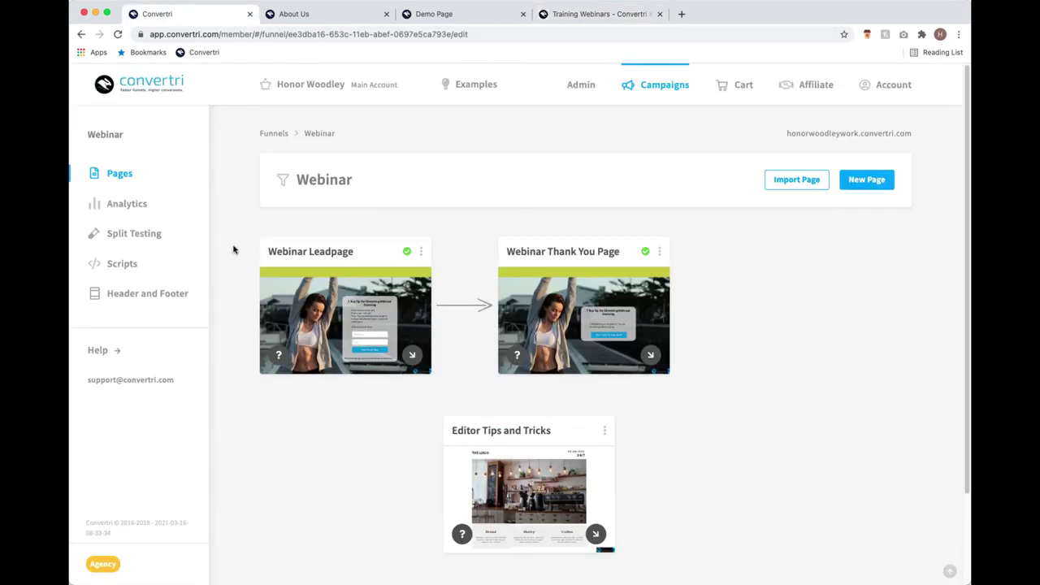